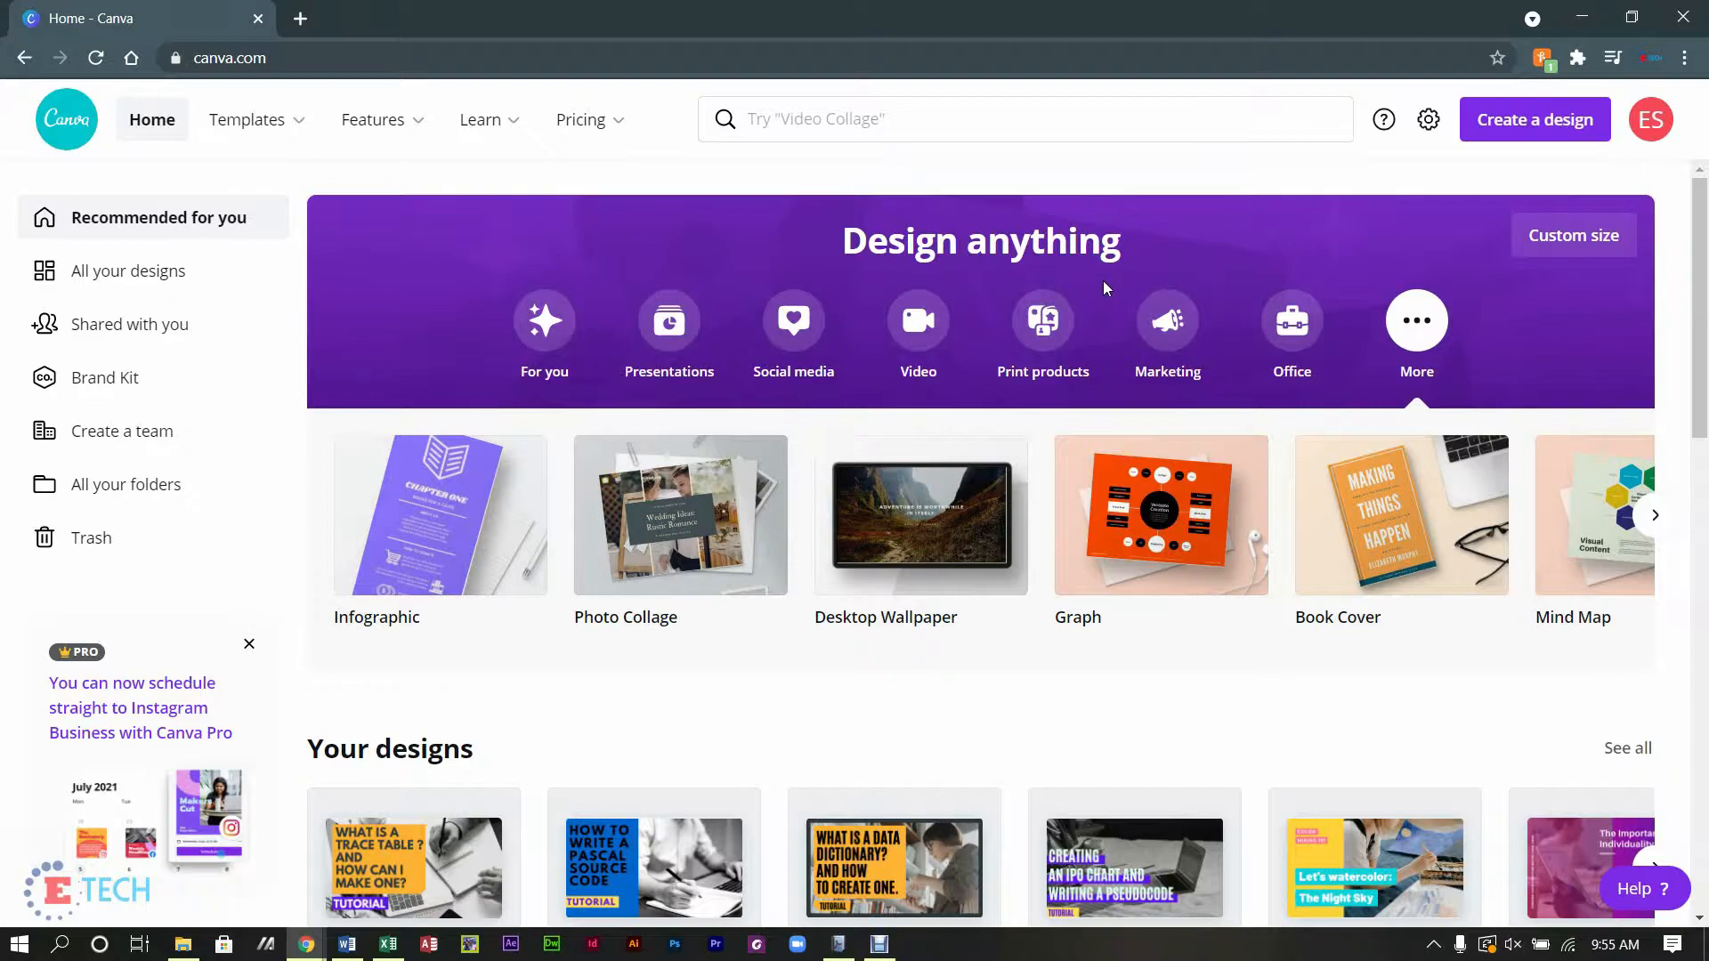
Step: Create a new blank design using the Book Cover format, 1410 × 2250 px
mouse_move(307, 143)
left_click(1658, 529)
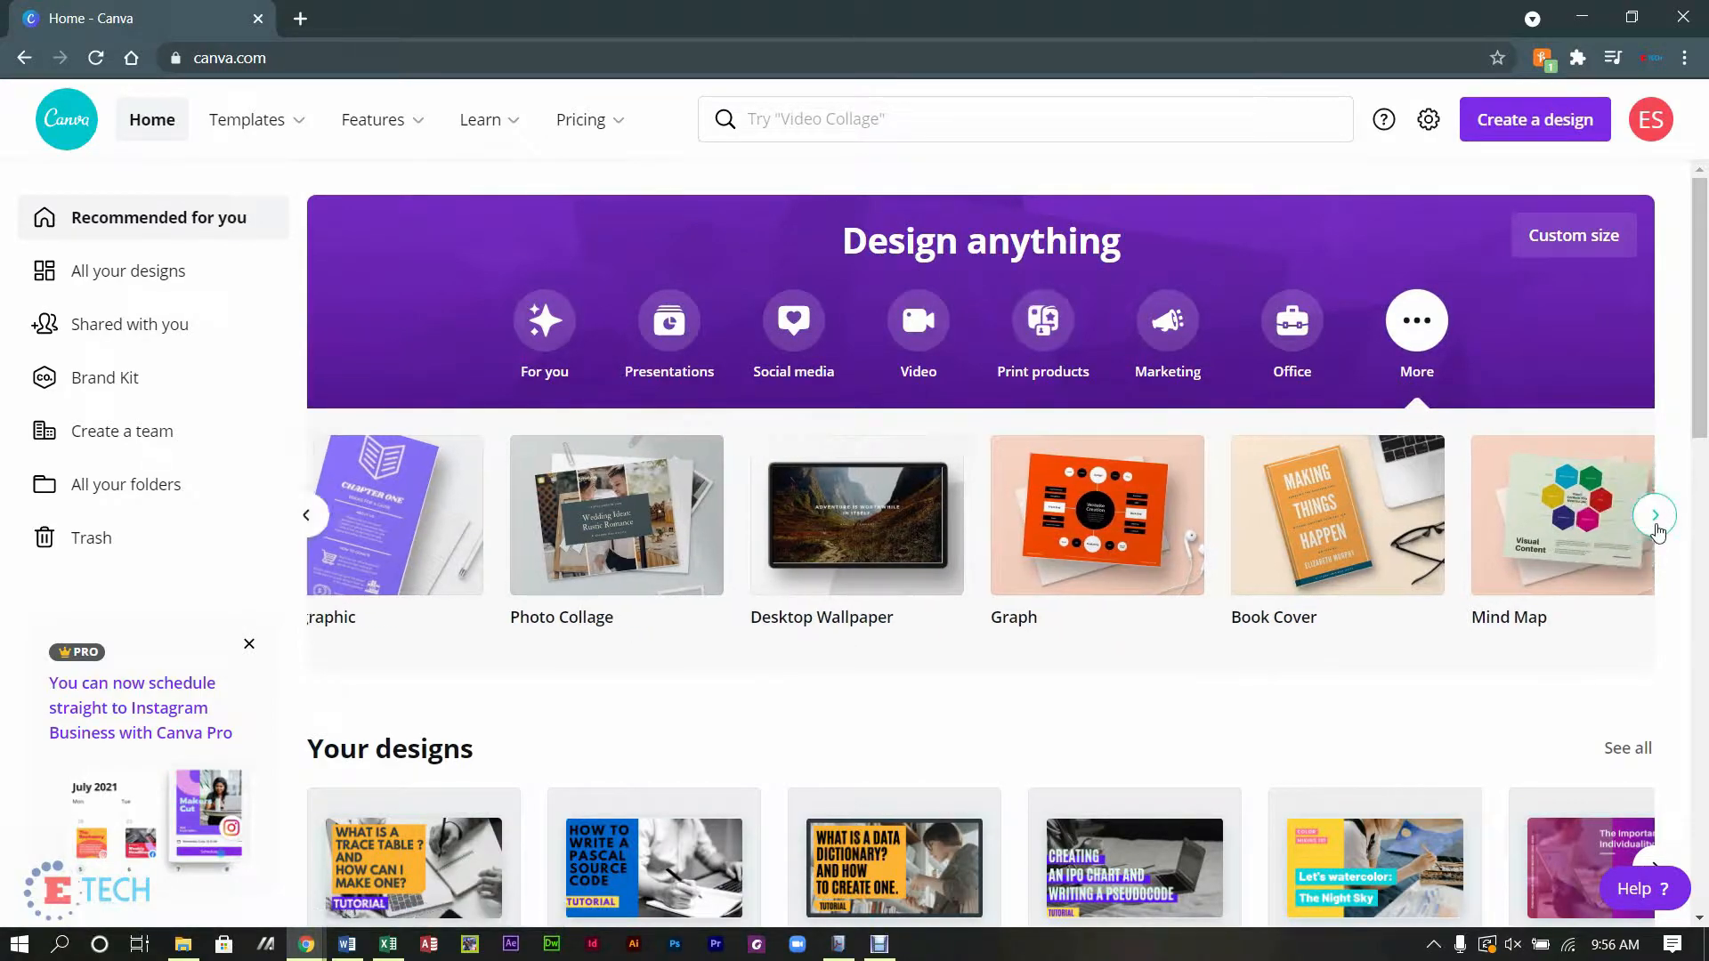
left_click(300, 525)
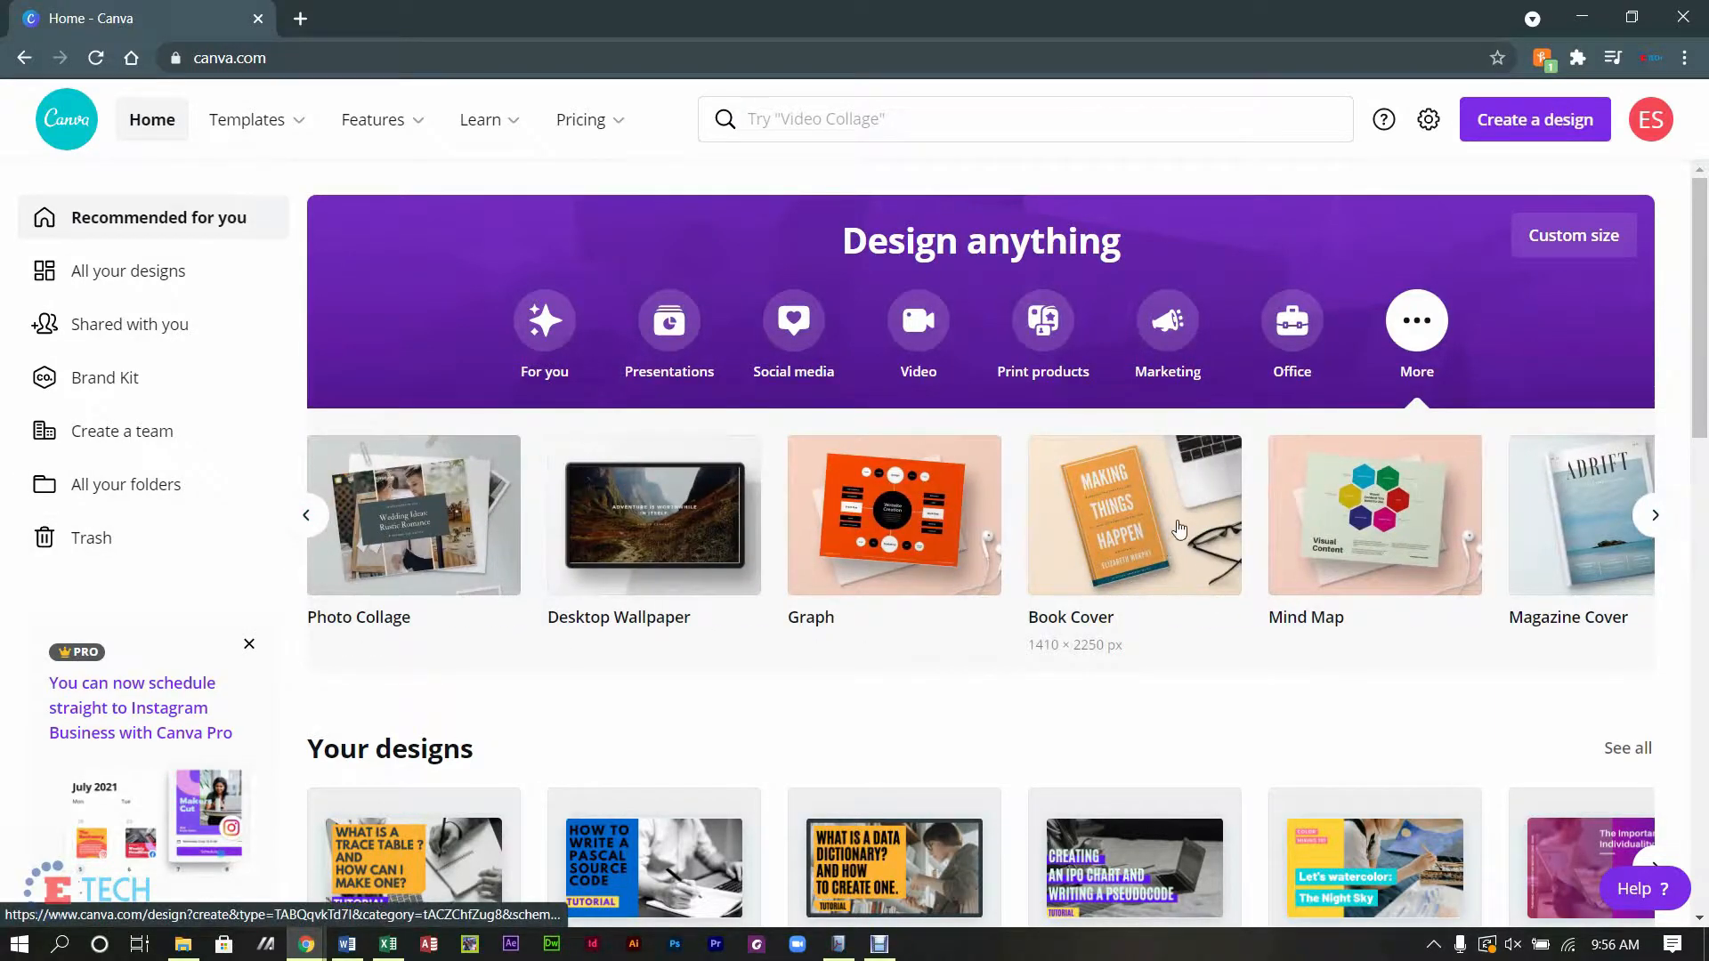
left_click(1178, 529)
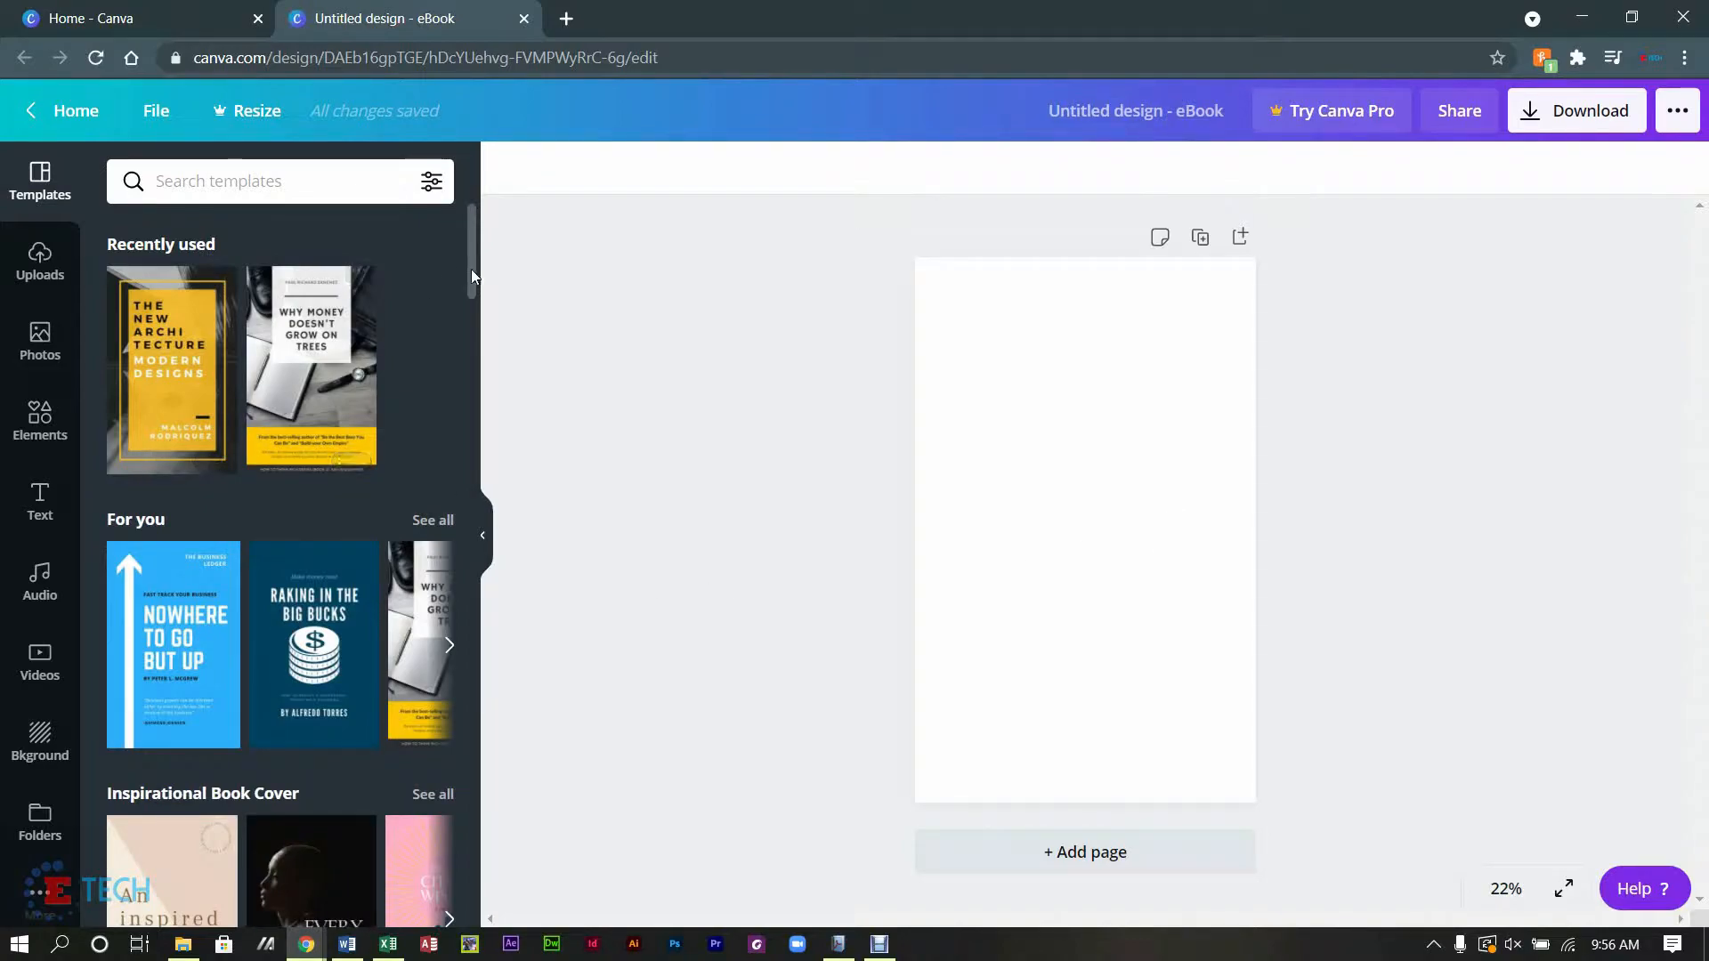
Step: Browse the template categories and apply the "Basic Space" template from Architecture Book Cover to the blank page
left_click_drag(472, 269, 456, 381)
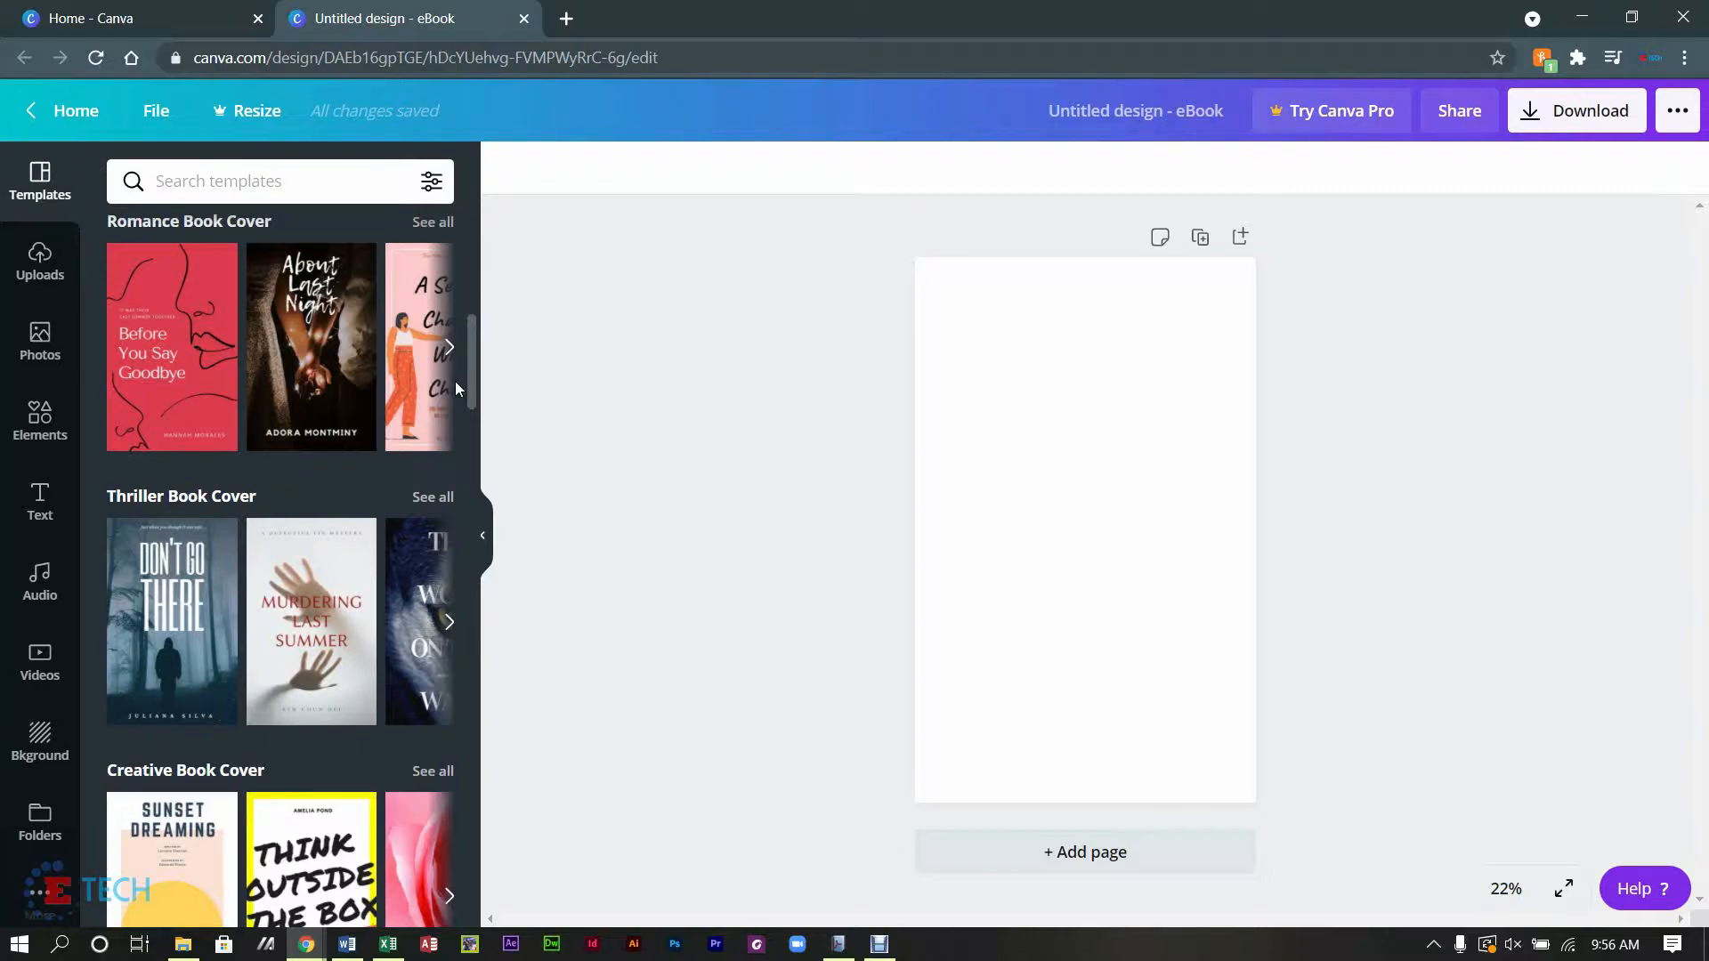
left_click_drag(456, 381, 462, 373)
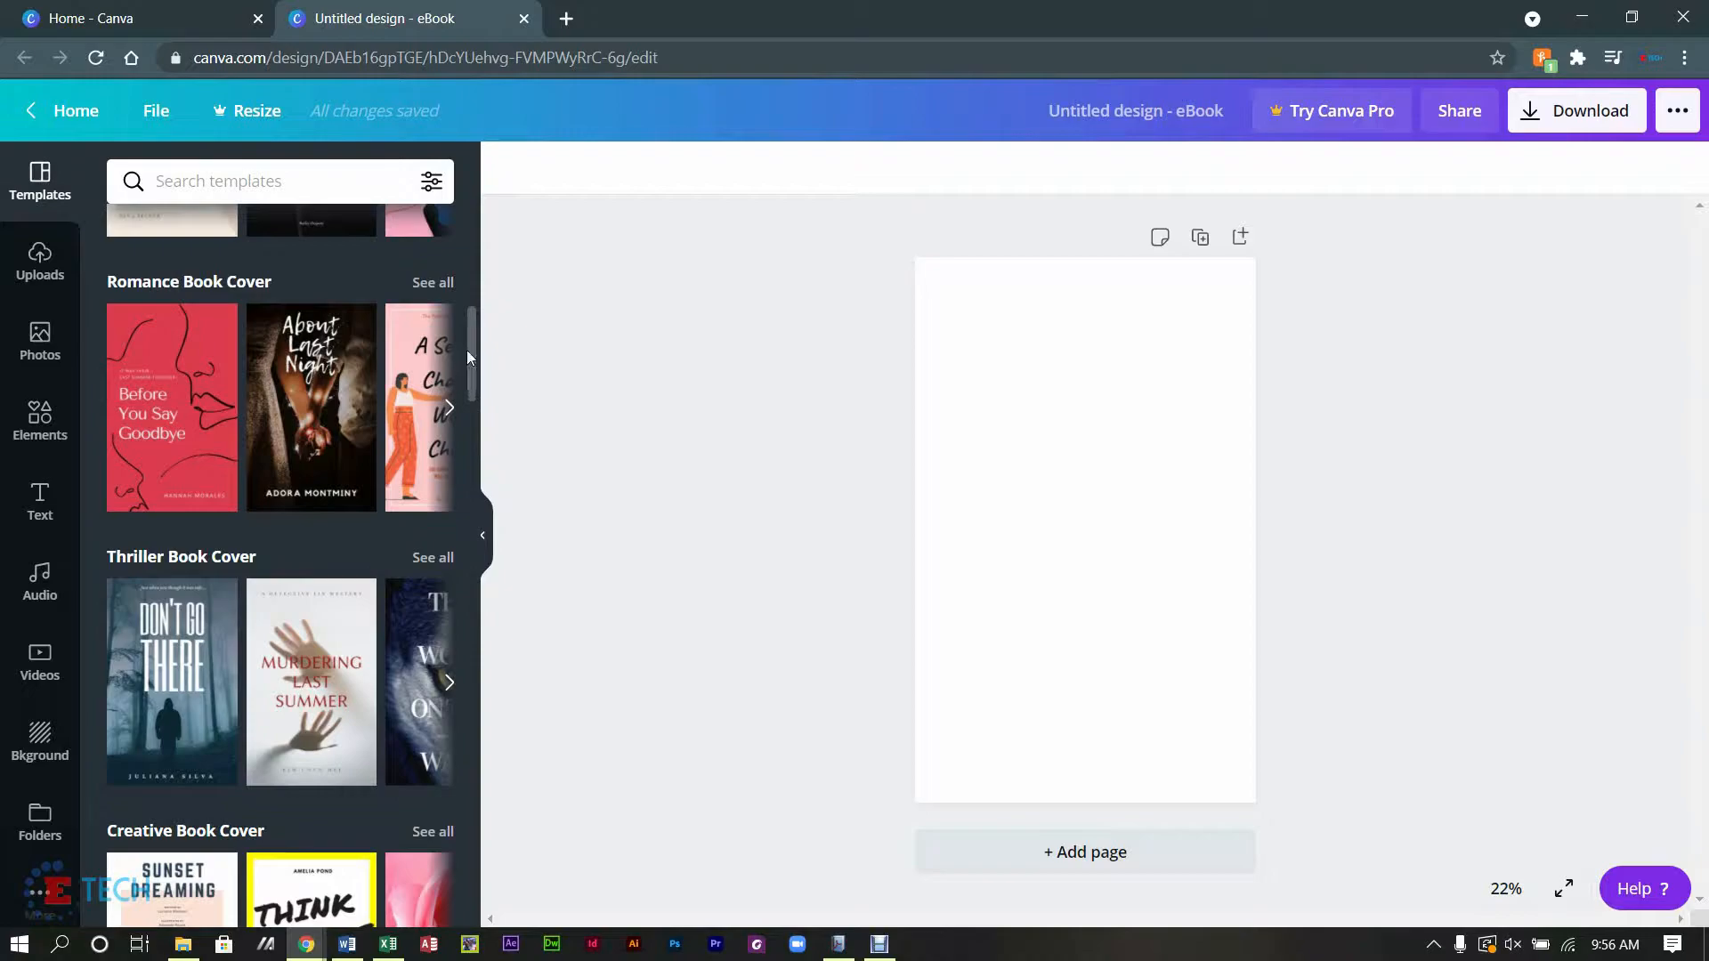
left_click_drag(472, 339, 484, 413)
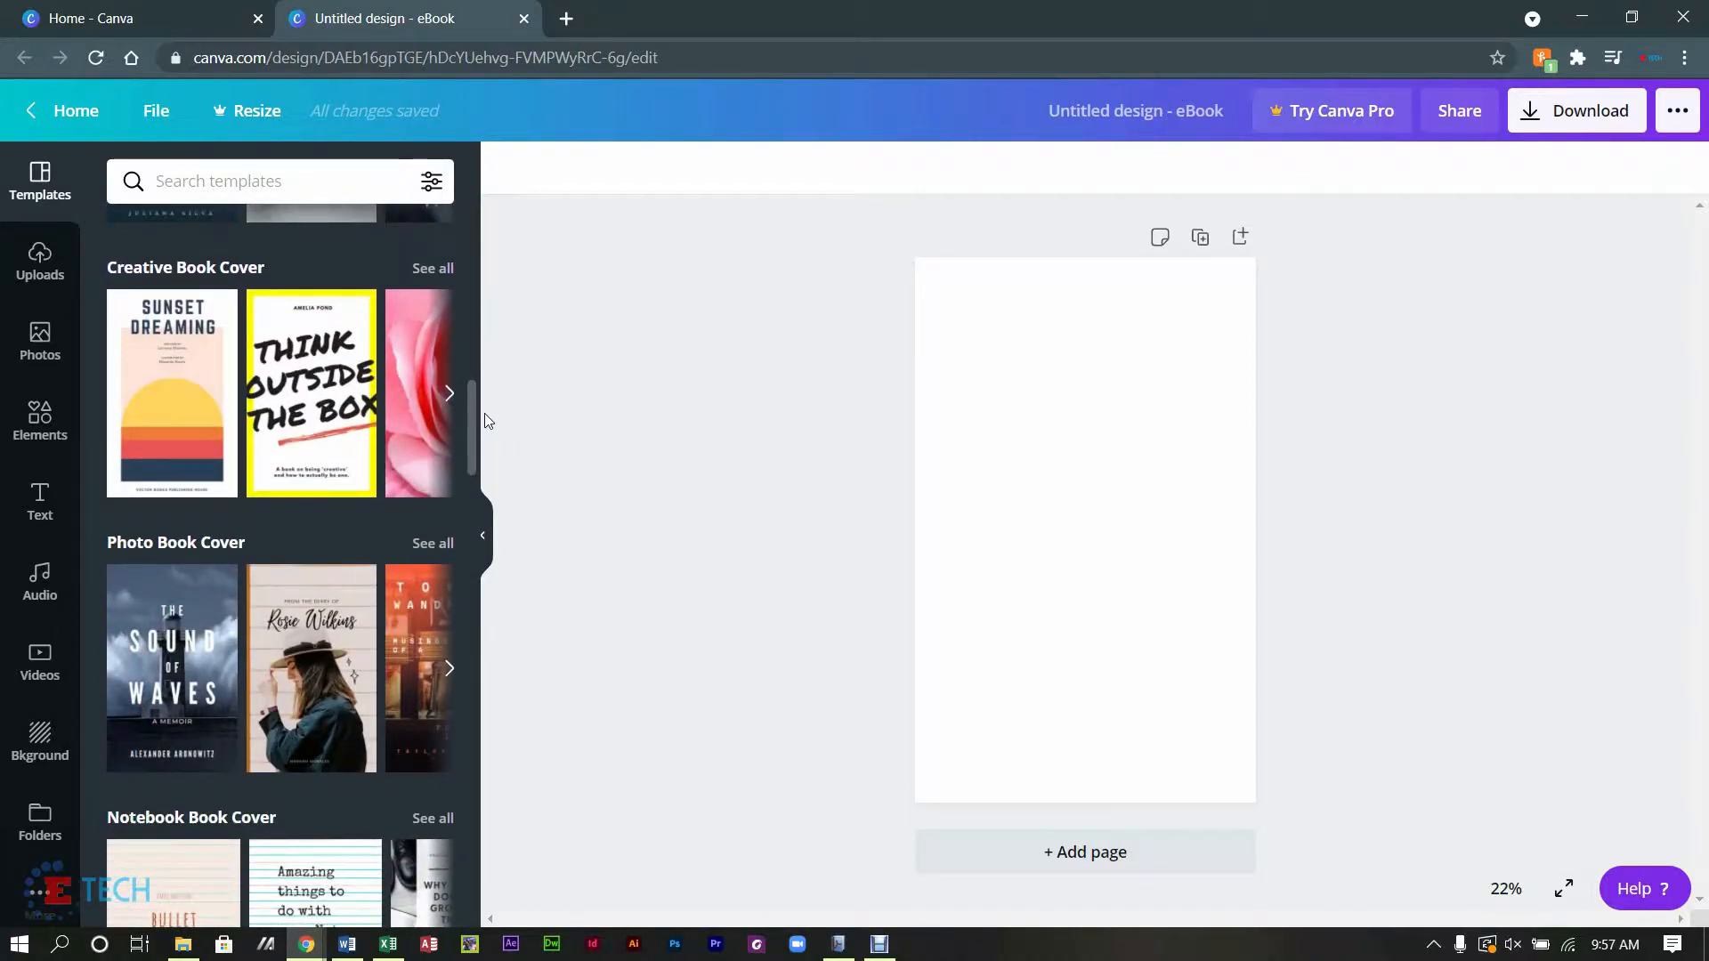
left_click_drag(485, 414, 494, 519)
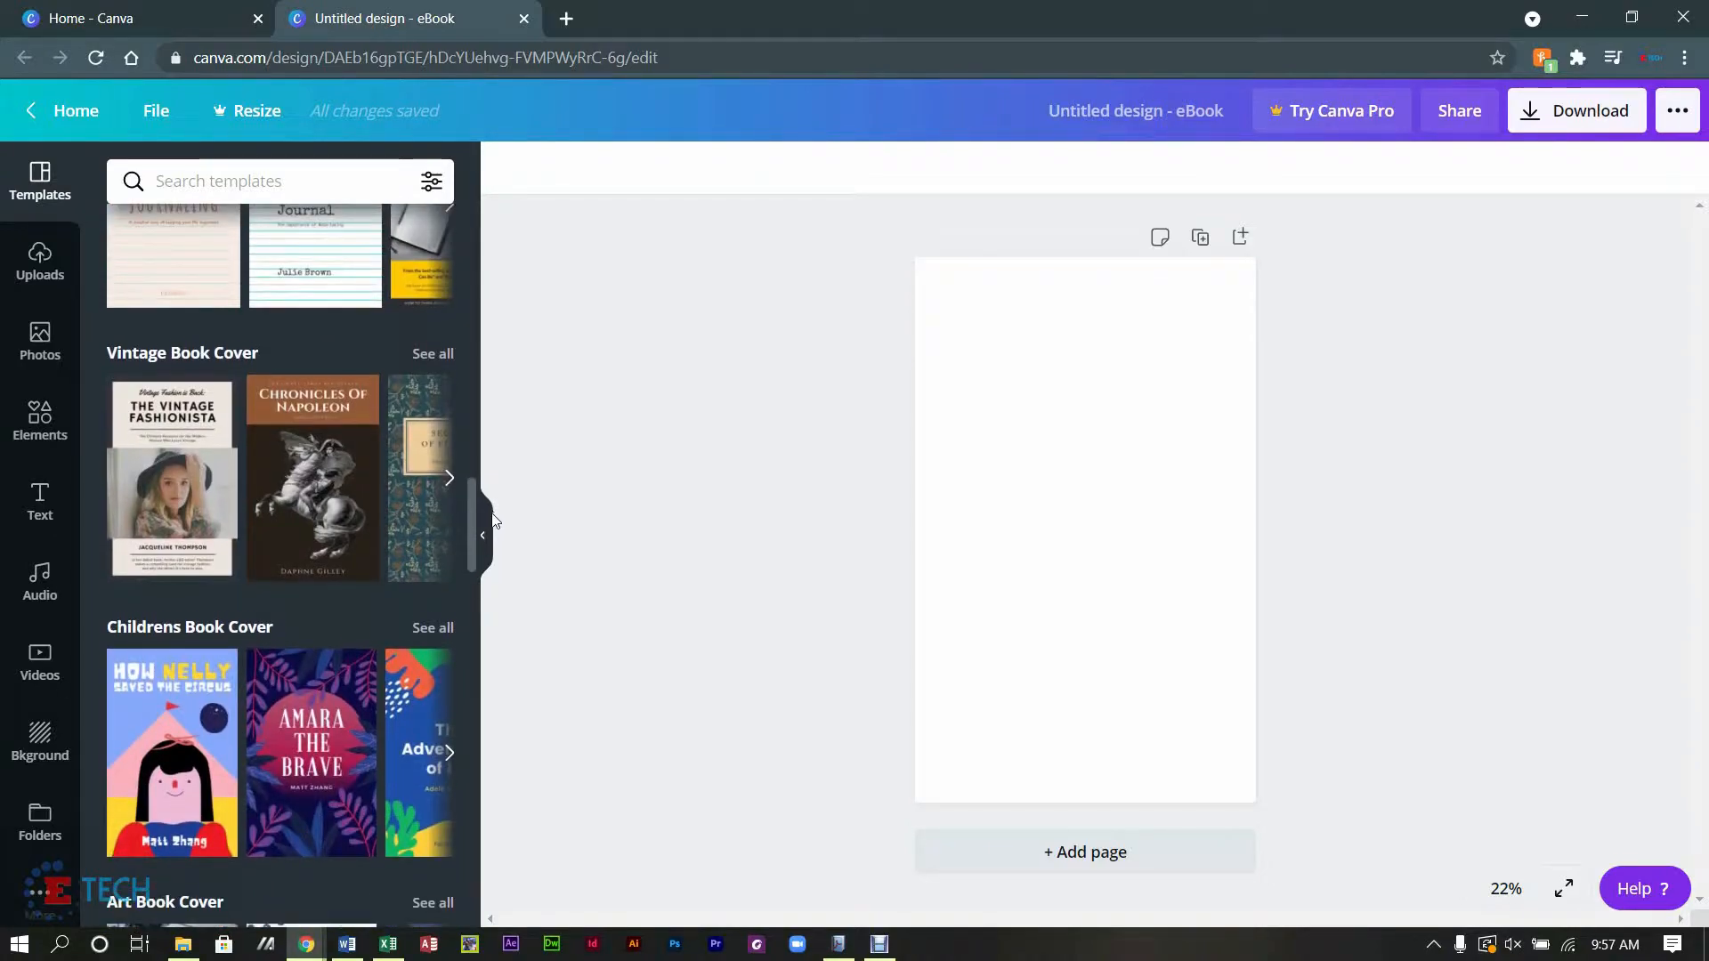
scroll(495, 519, "down", 5)
scroll(488, 574, "down", 10)
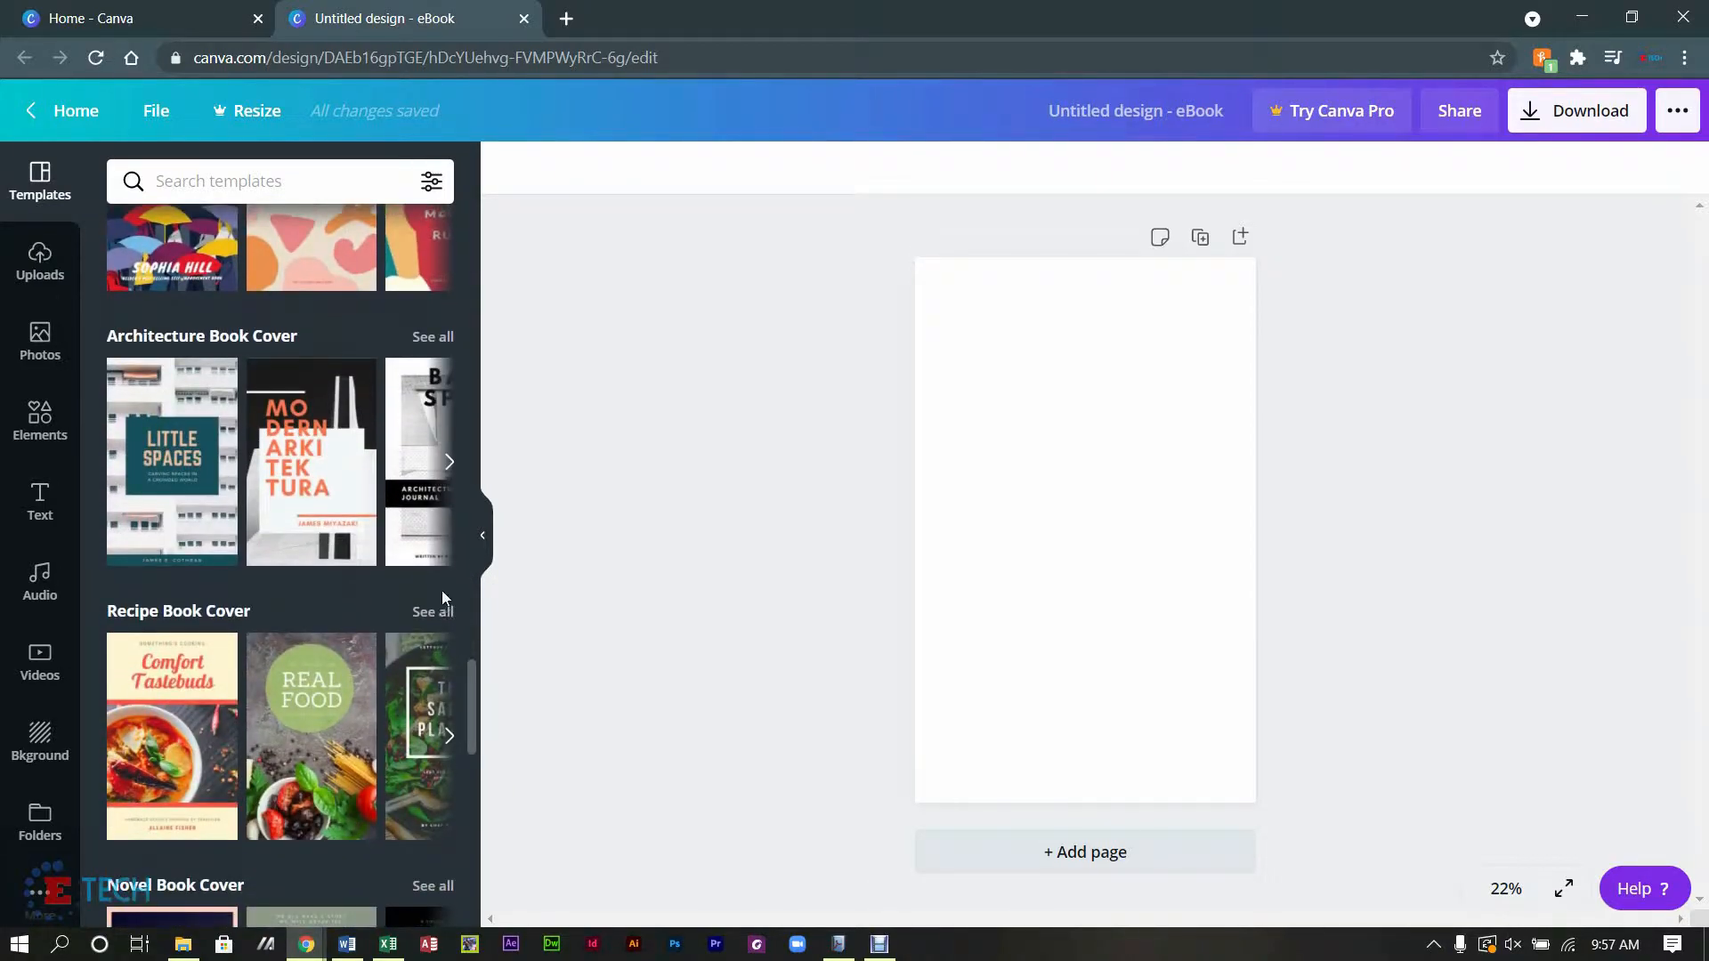
left_click(449, 463)
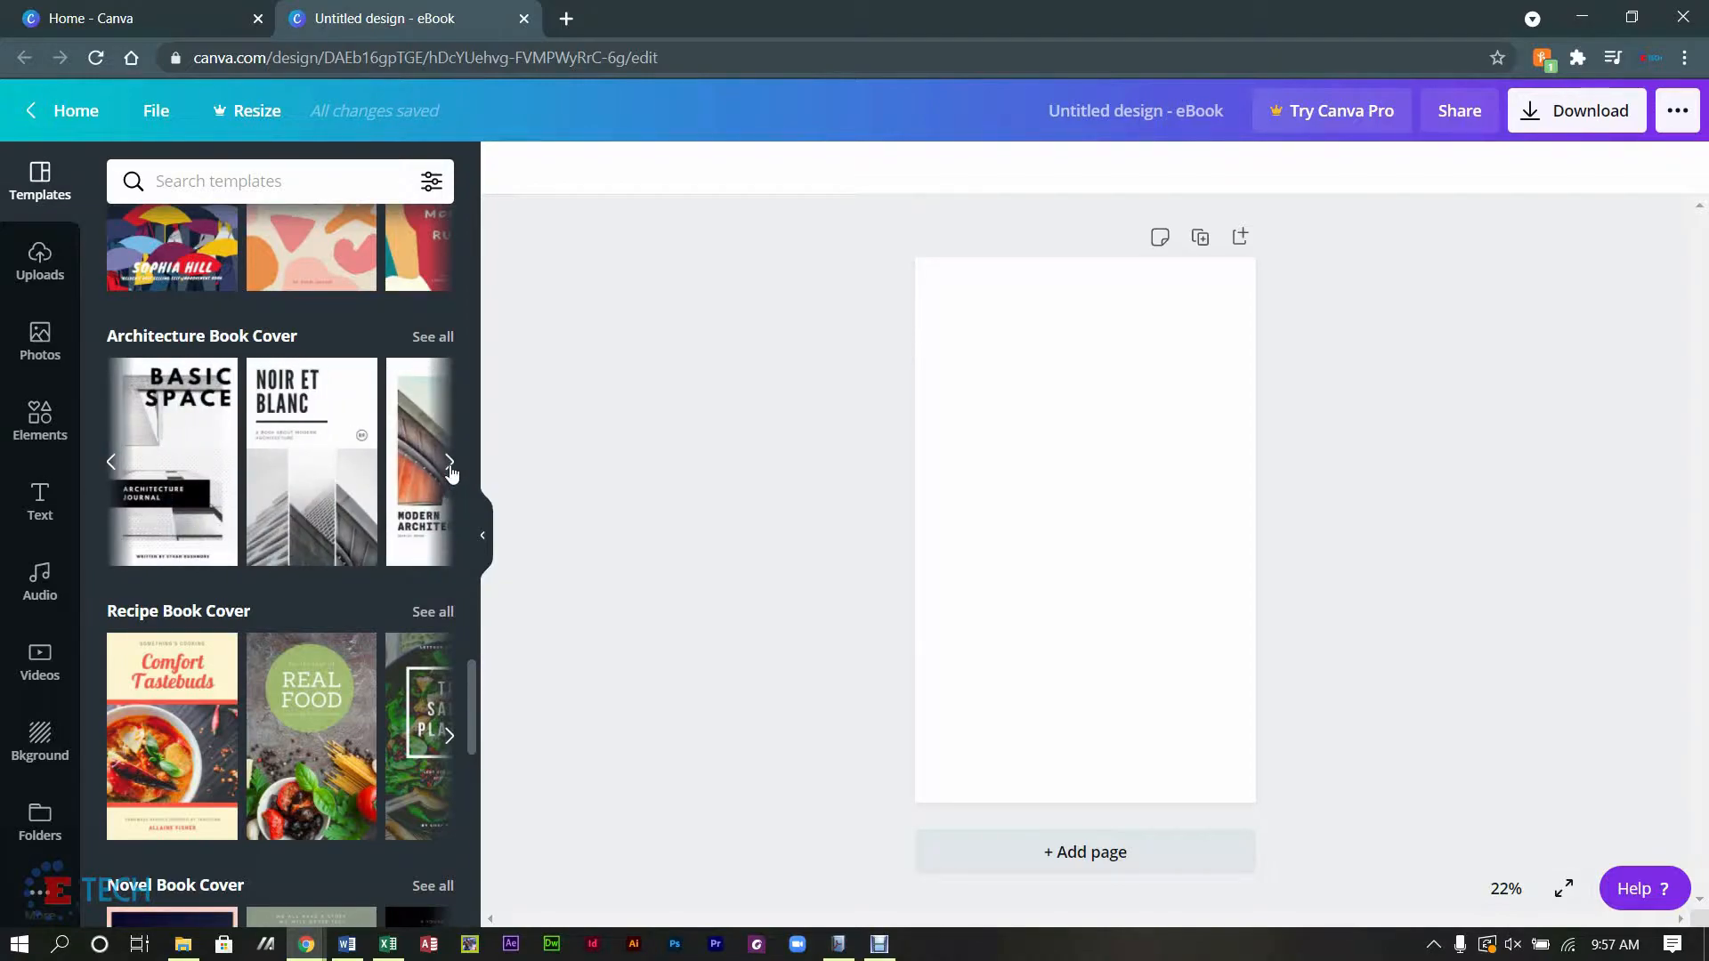
left_click(211, 466)
left_click(1229, 500)
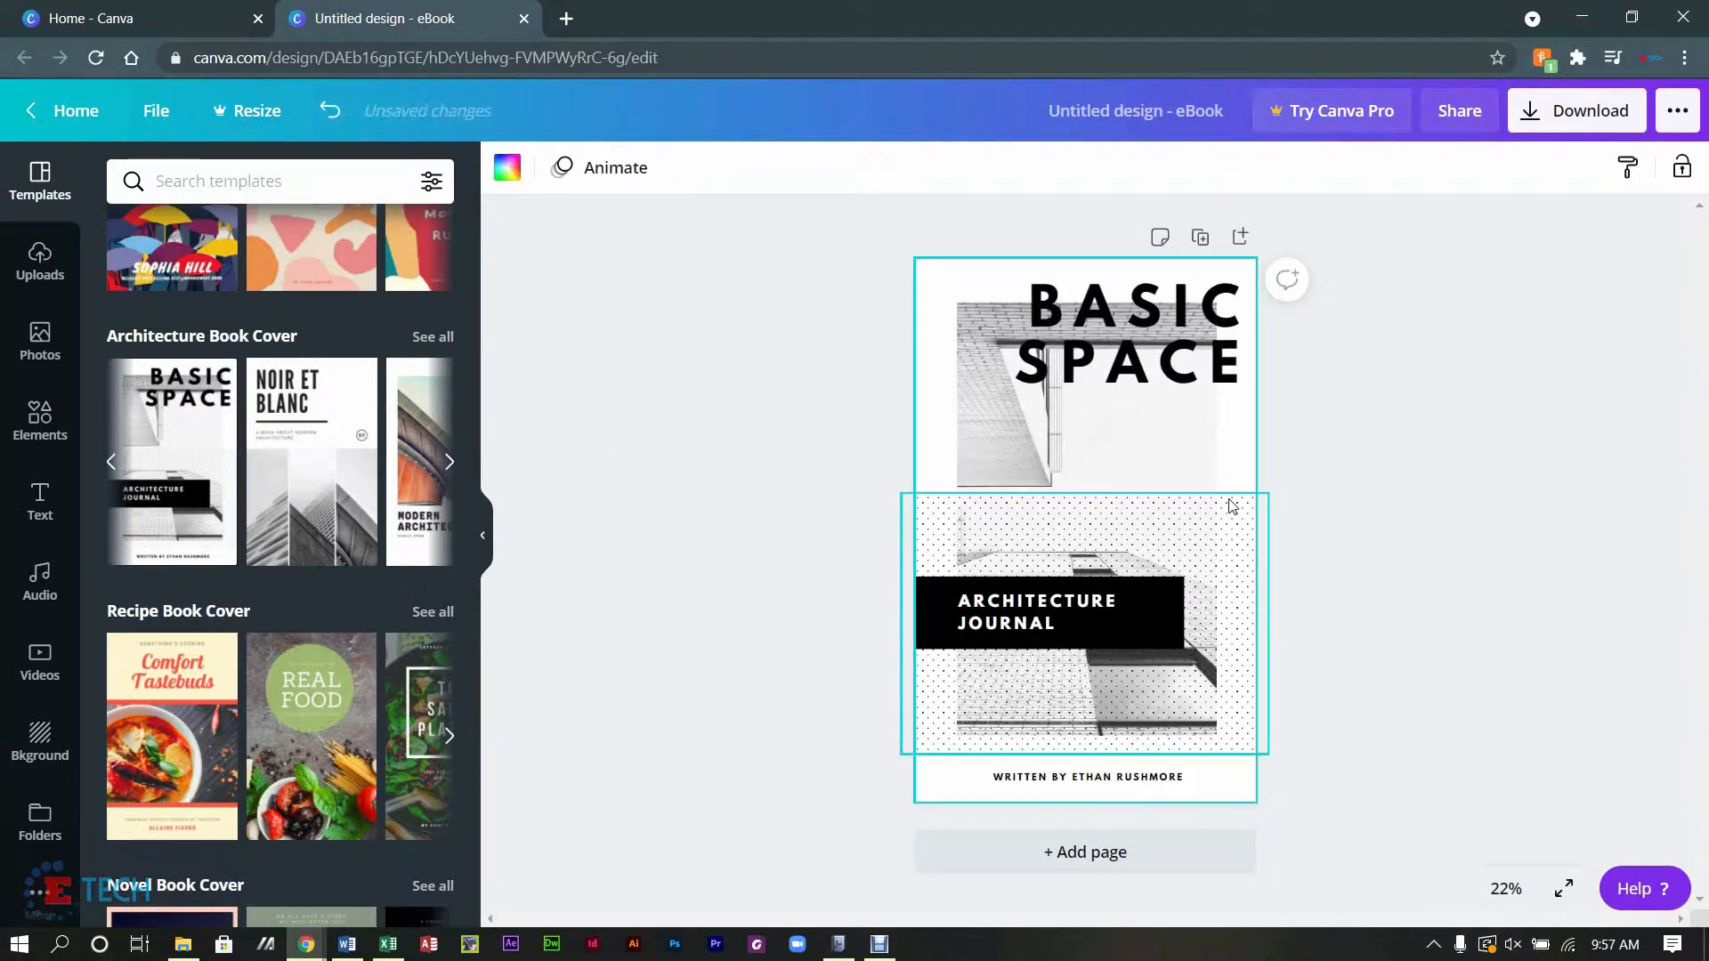
left_click(1259, 450)
left_click(1162, 545)
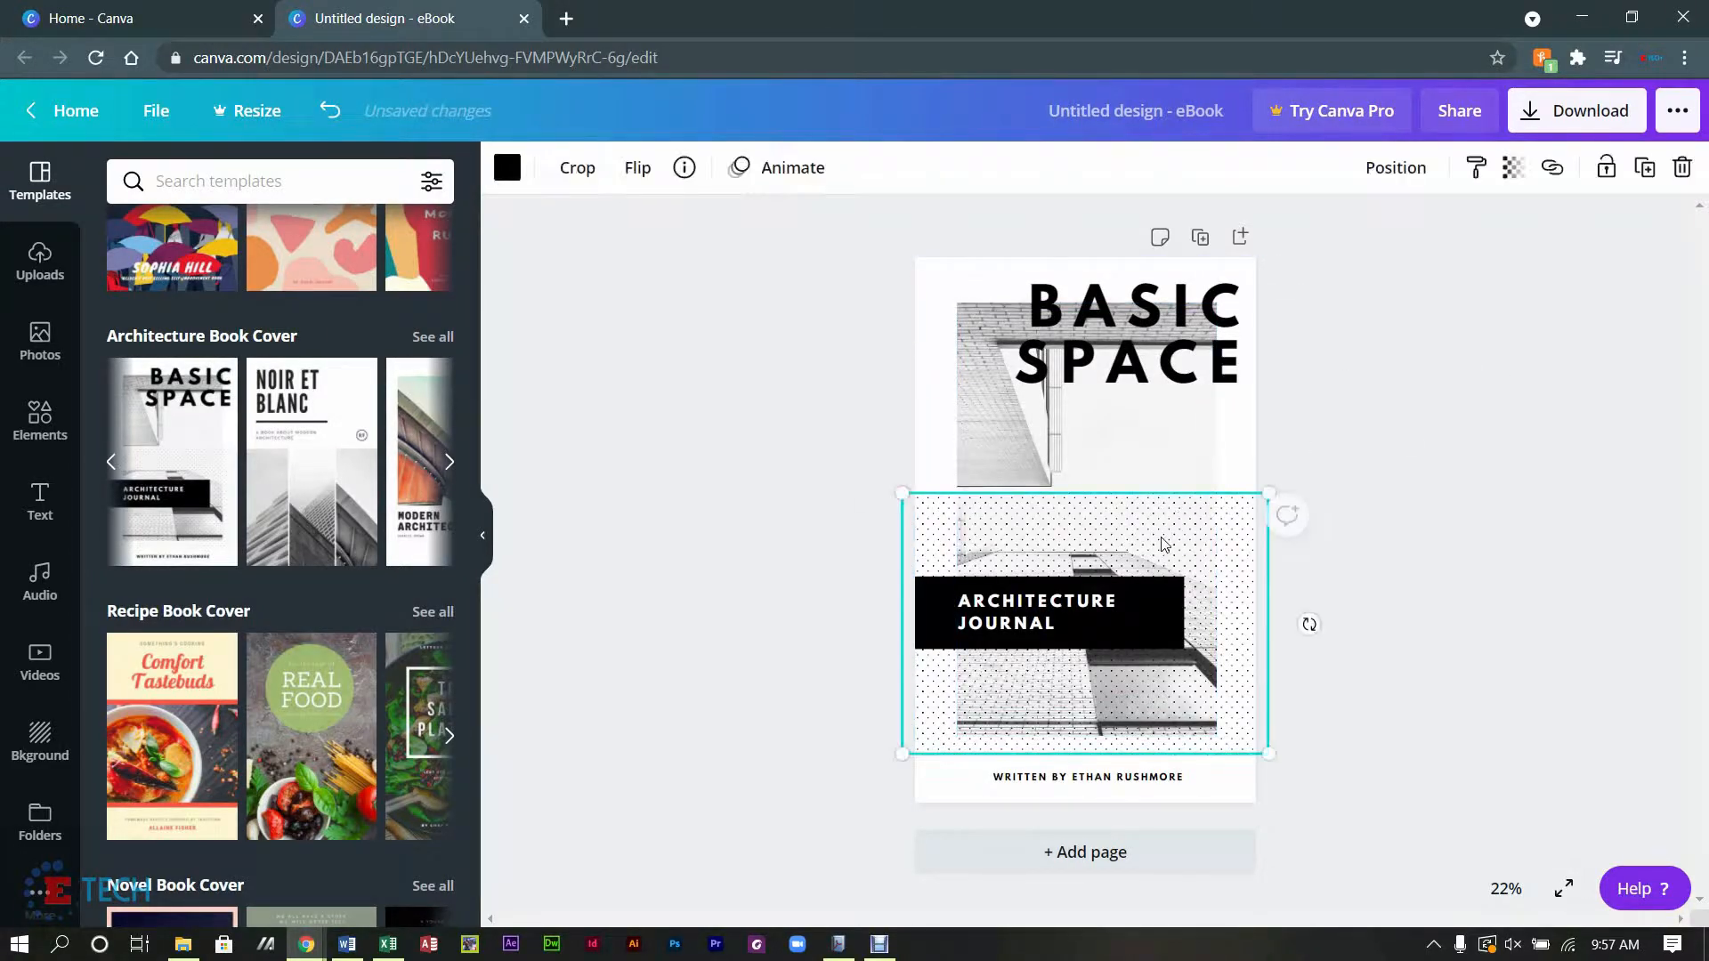
left_click(1163, 545)
left_click(1424, 381)
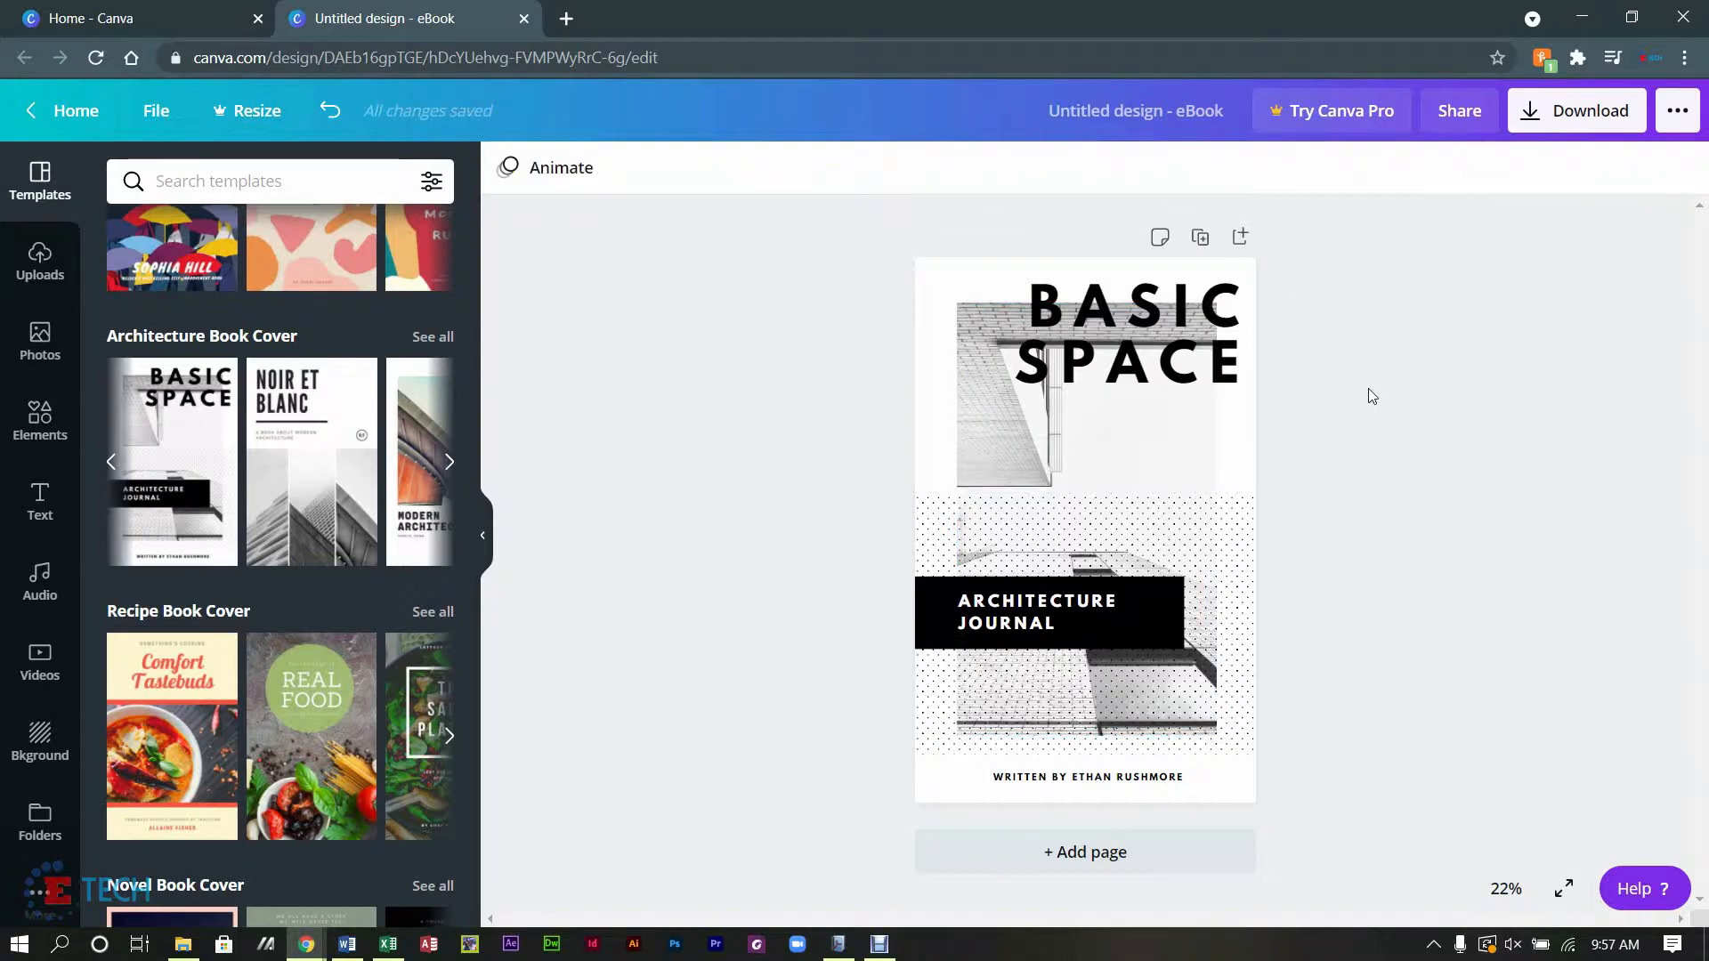
left_click(1162, 354)
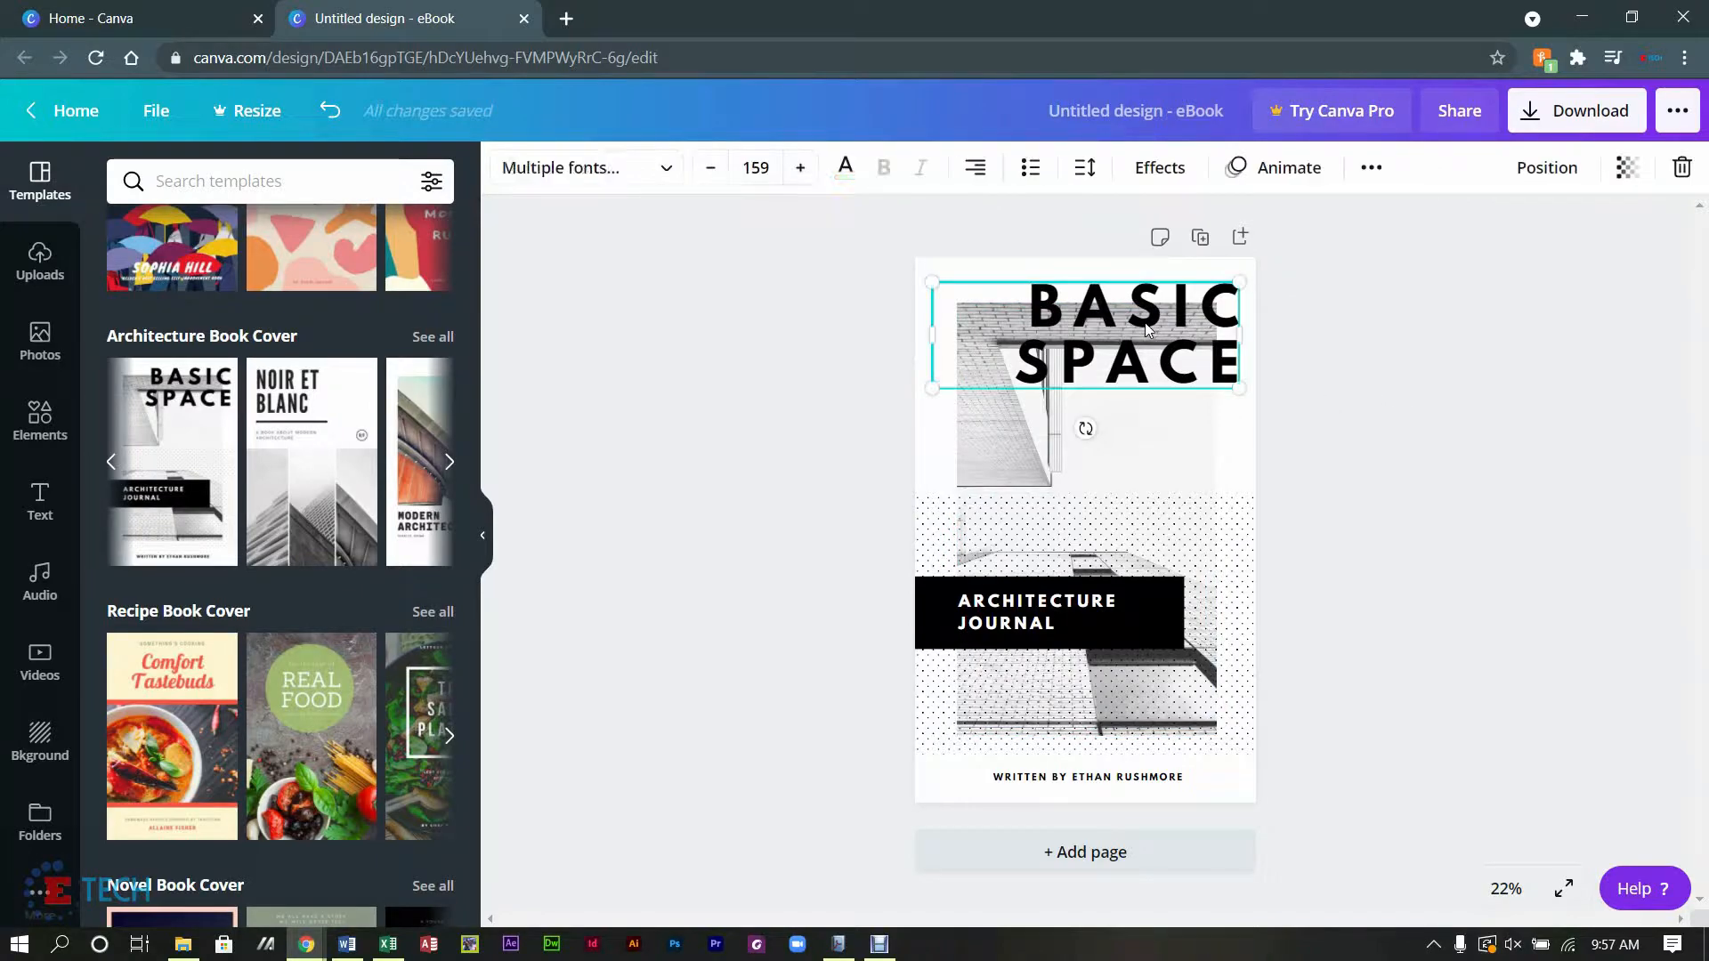
double_click(1176, 359)
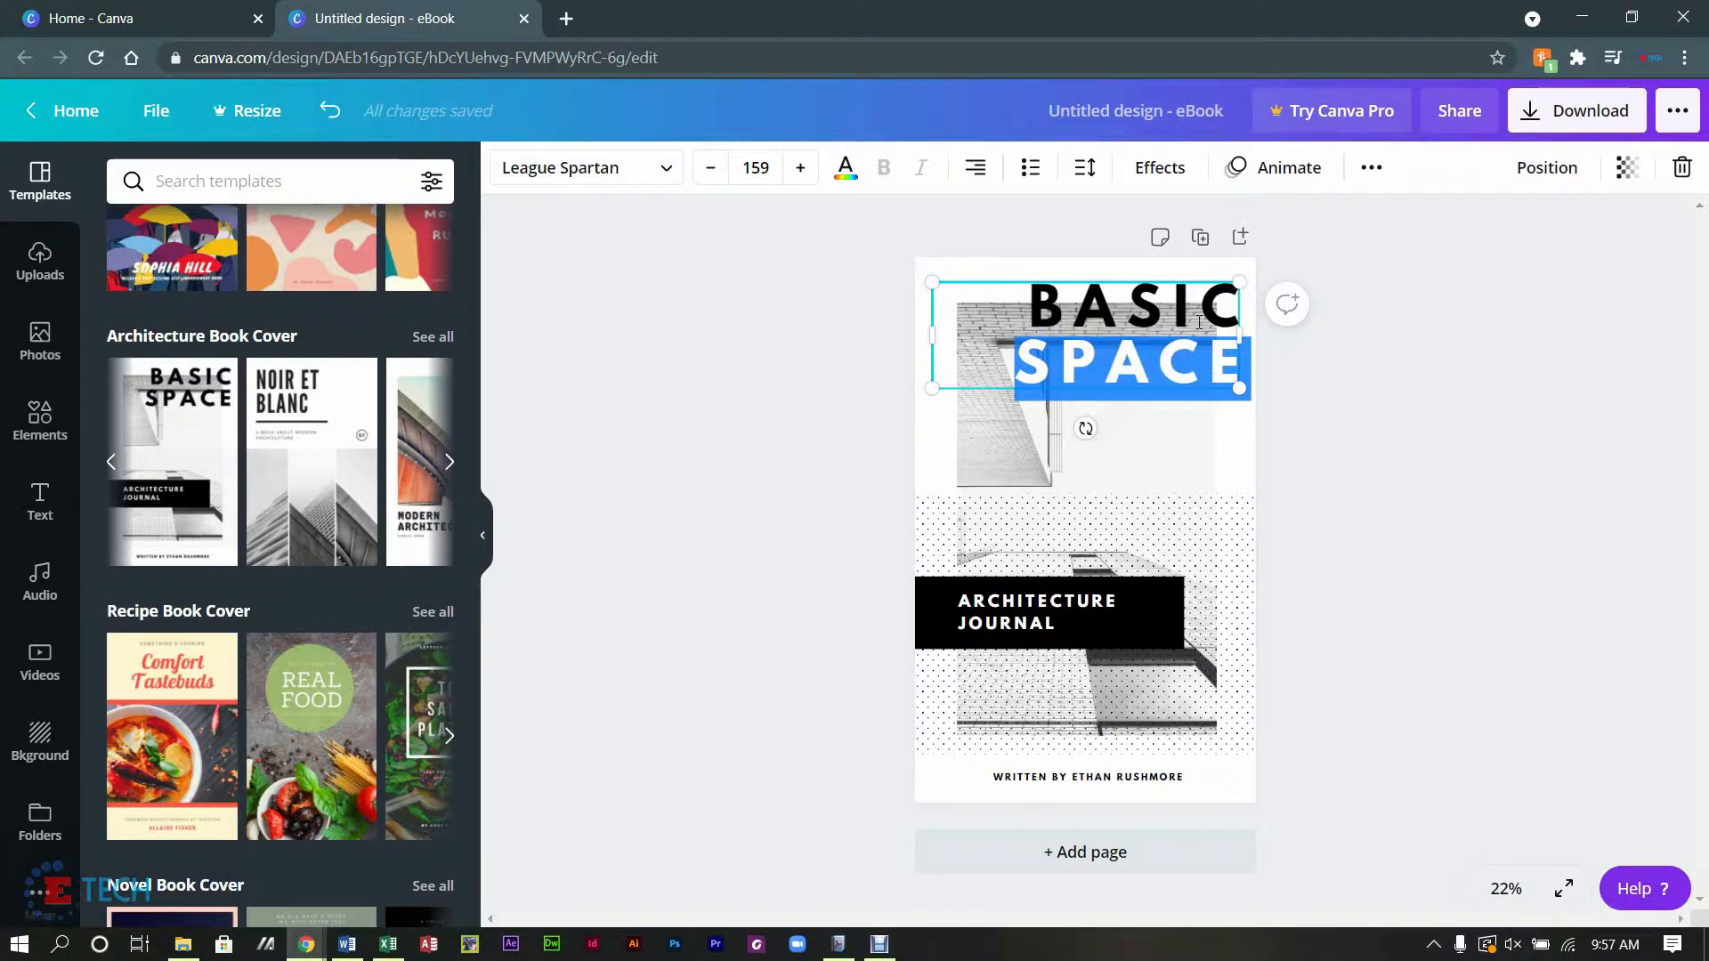
left_click(1201, 326)
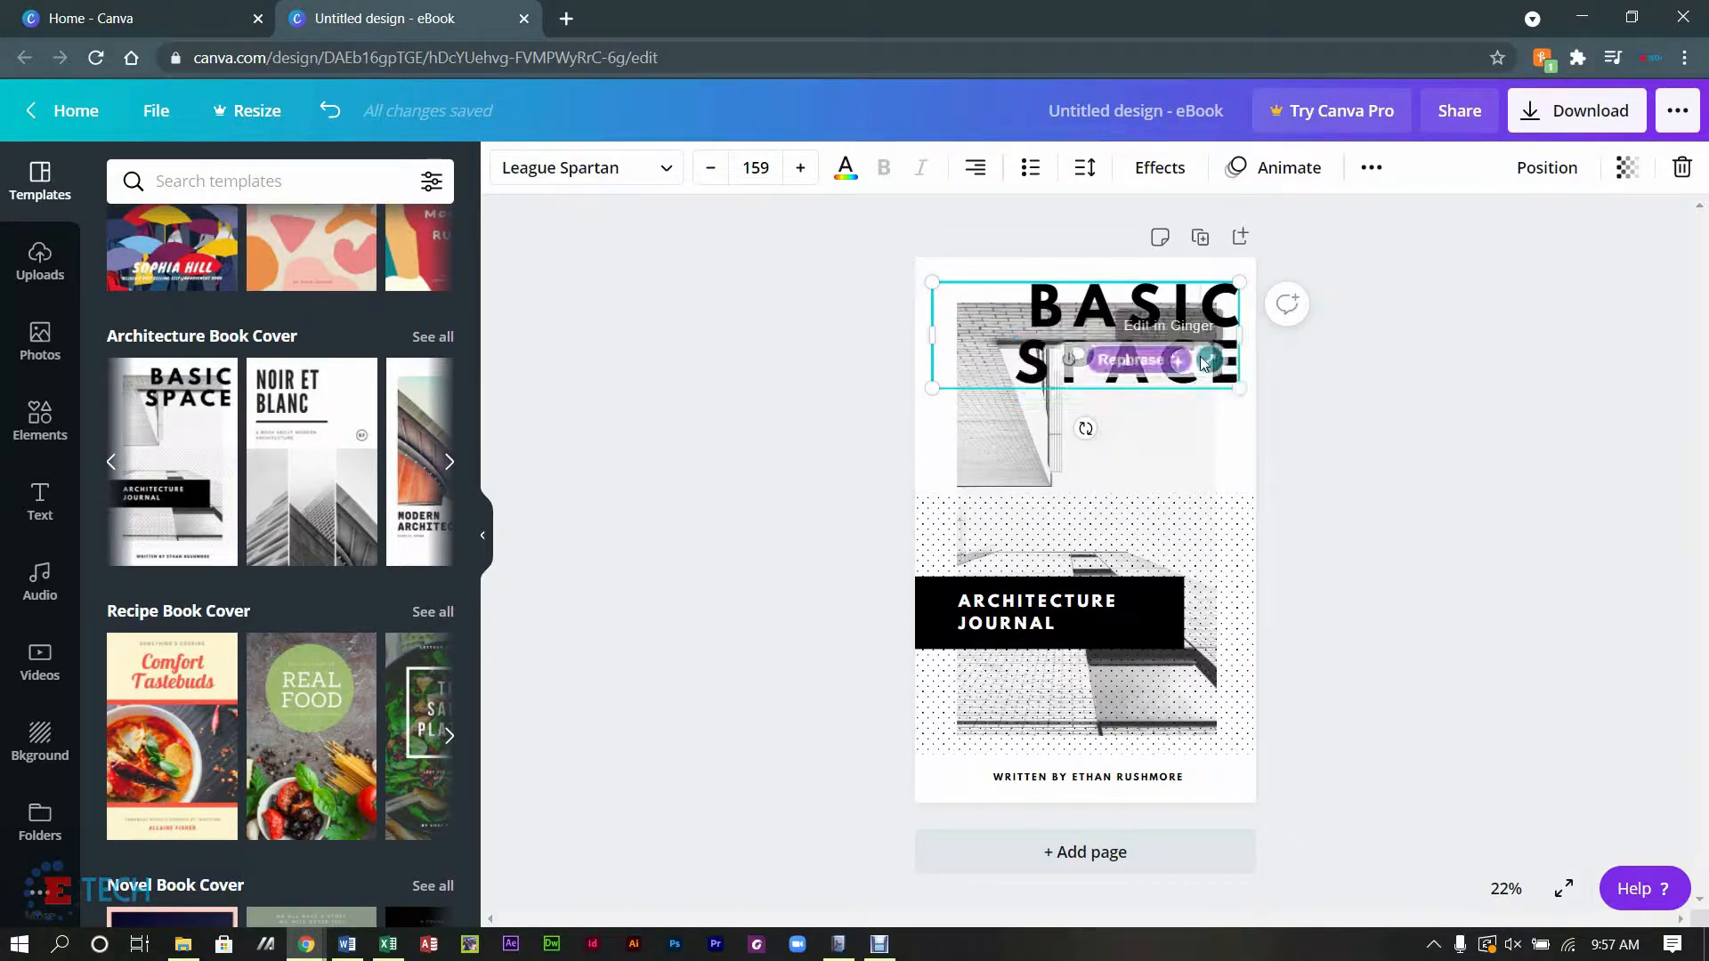
left_click(1273, 425)
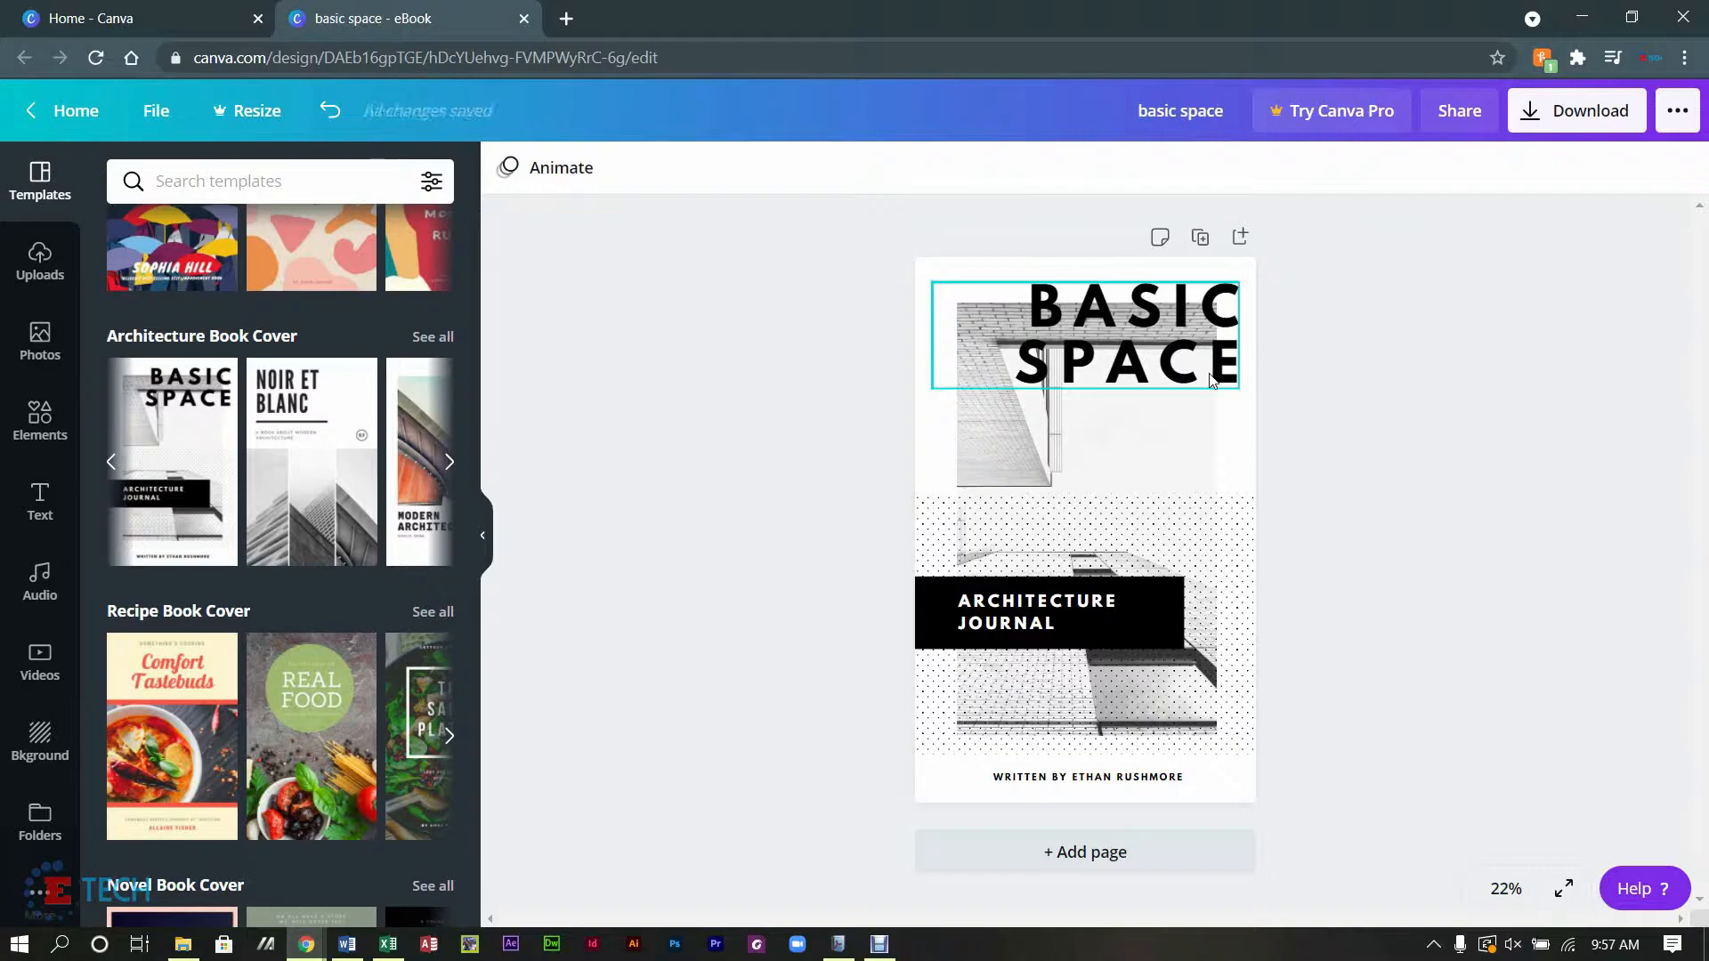
Step: Replace the cover title "BASIC SPACE" with "WHAT IS AN EBOOK"
double_click(1211, 380)
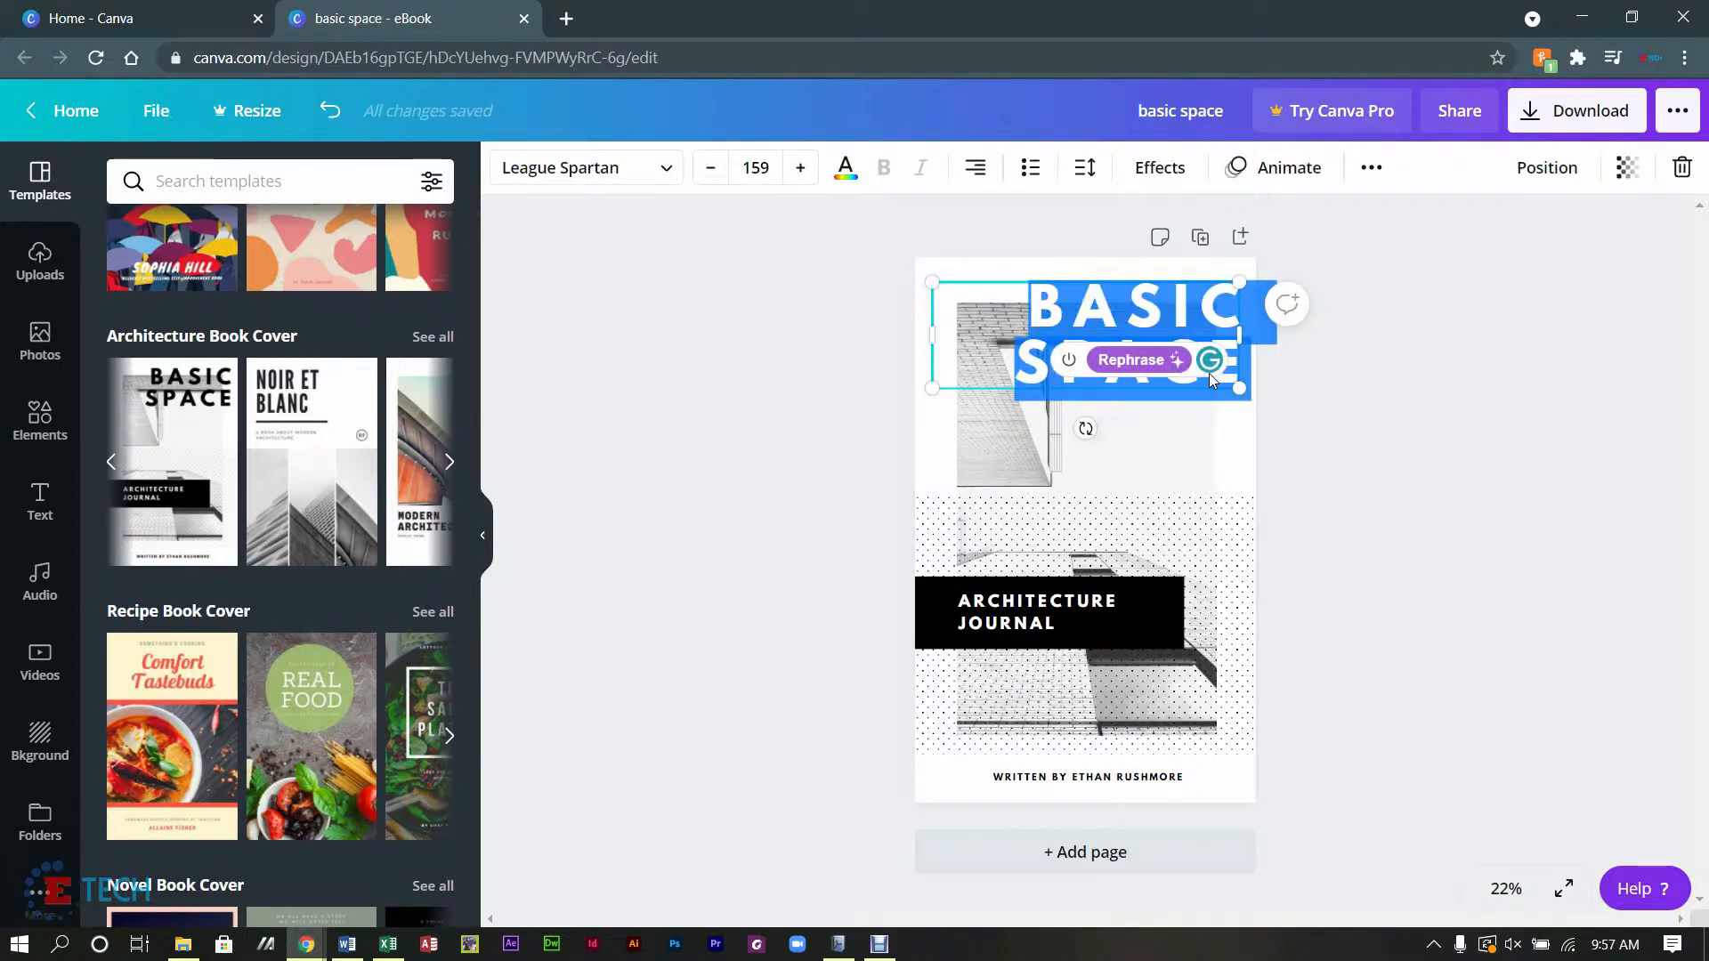
type("WHAT IS")
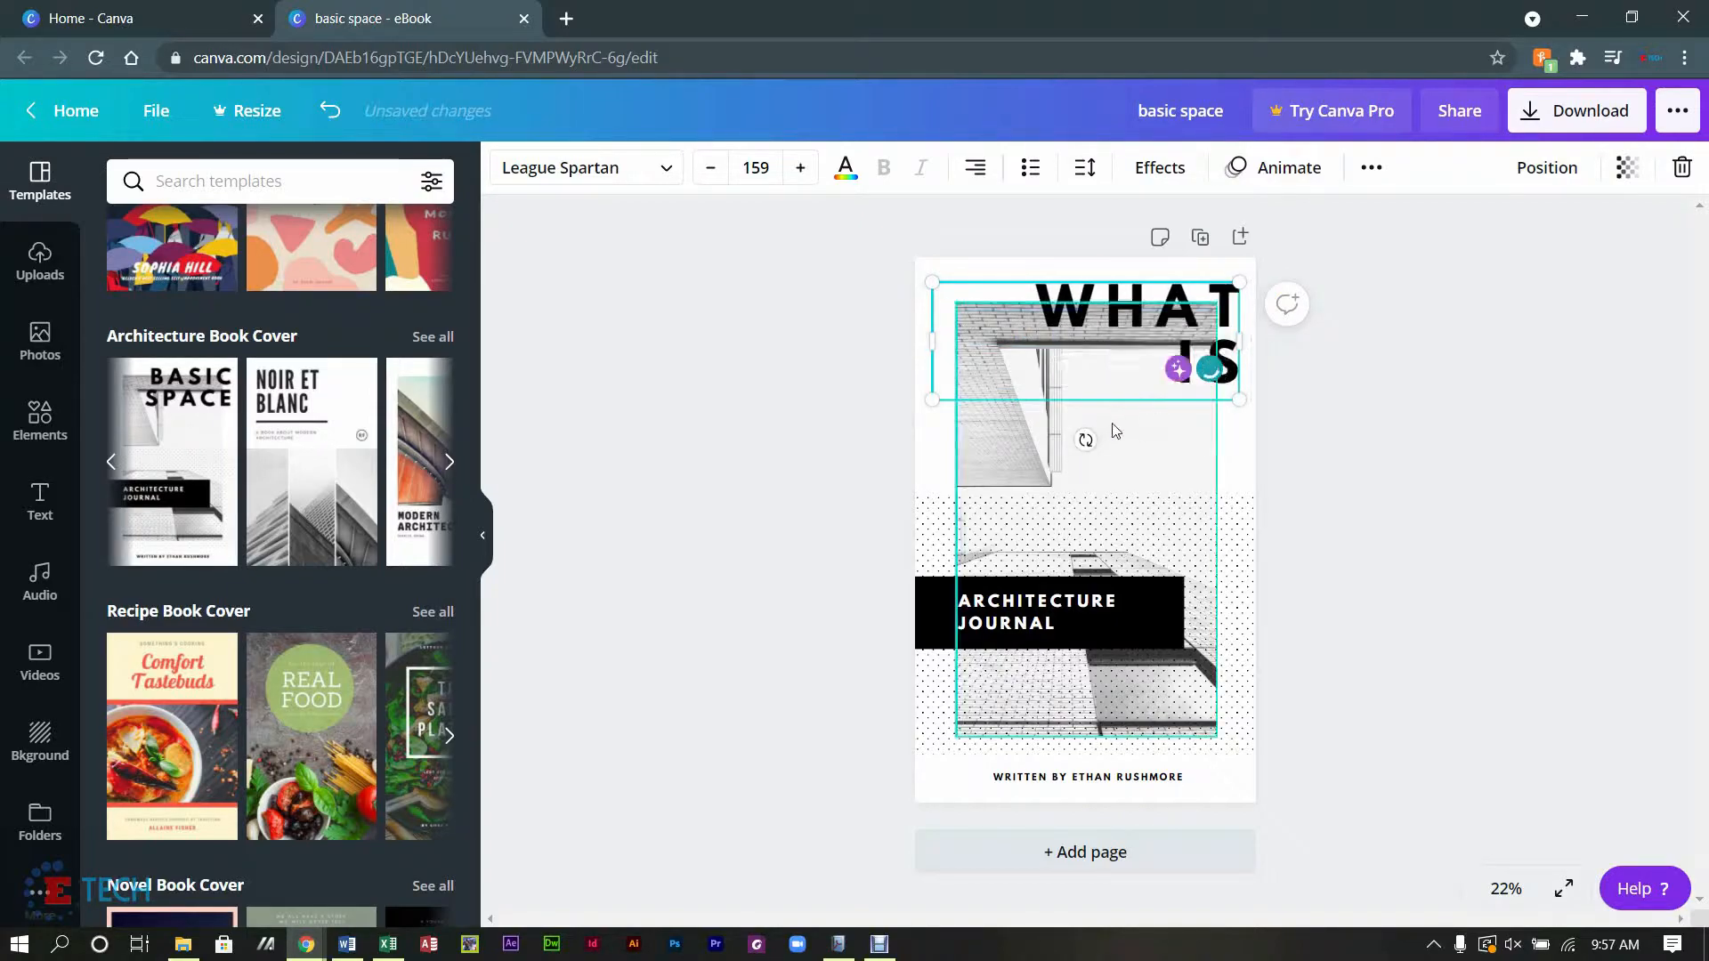
type(" AN")
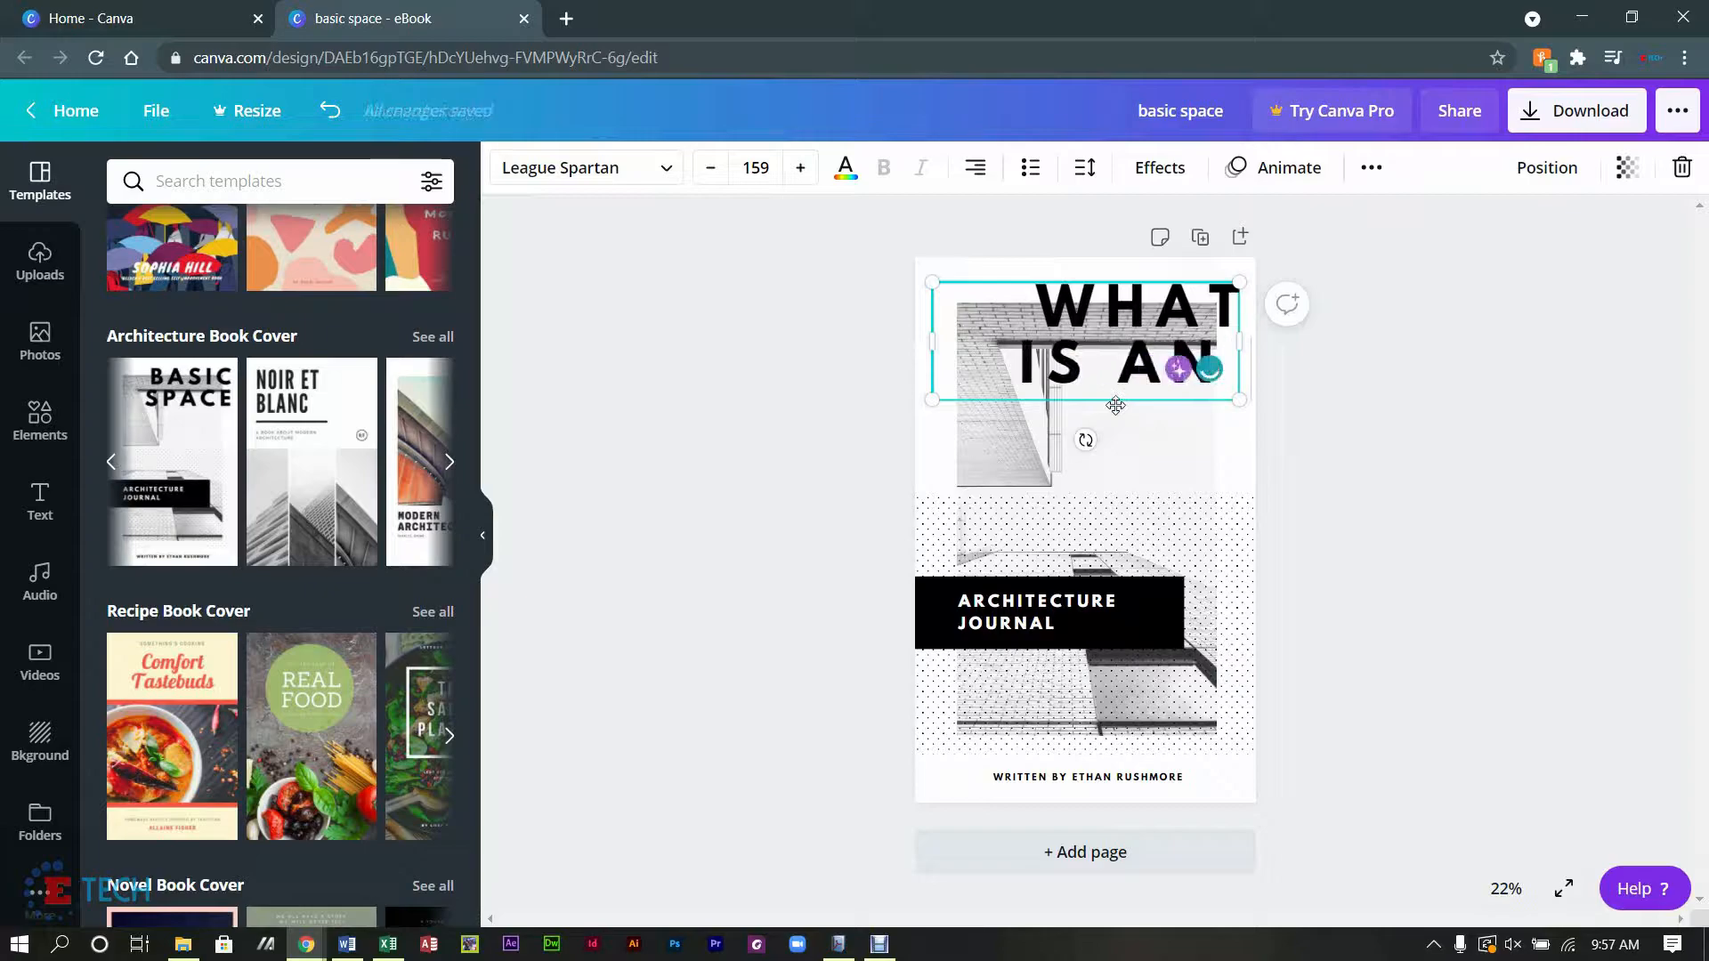
type(" E")
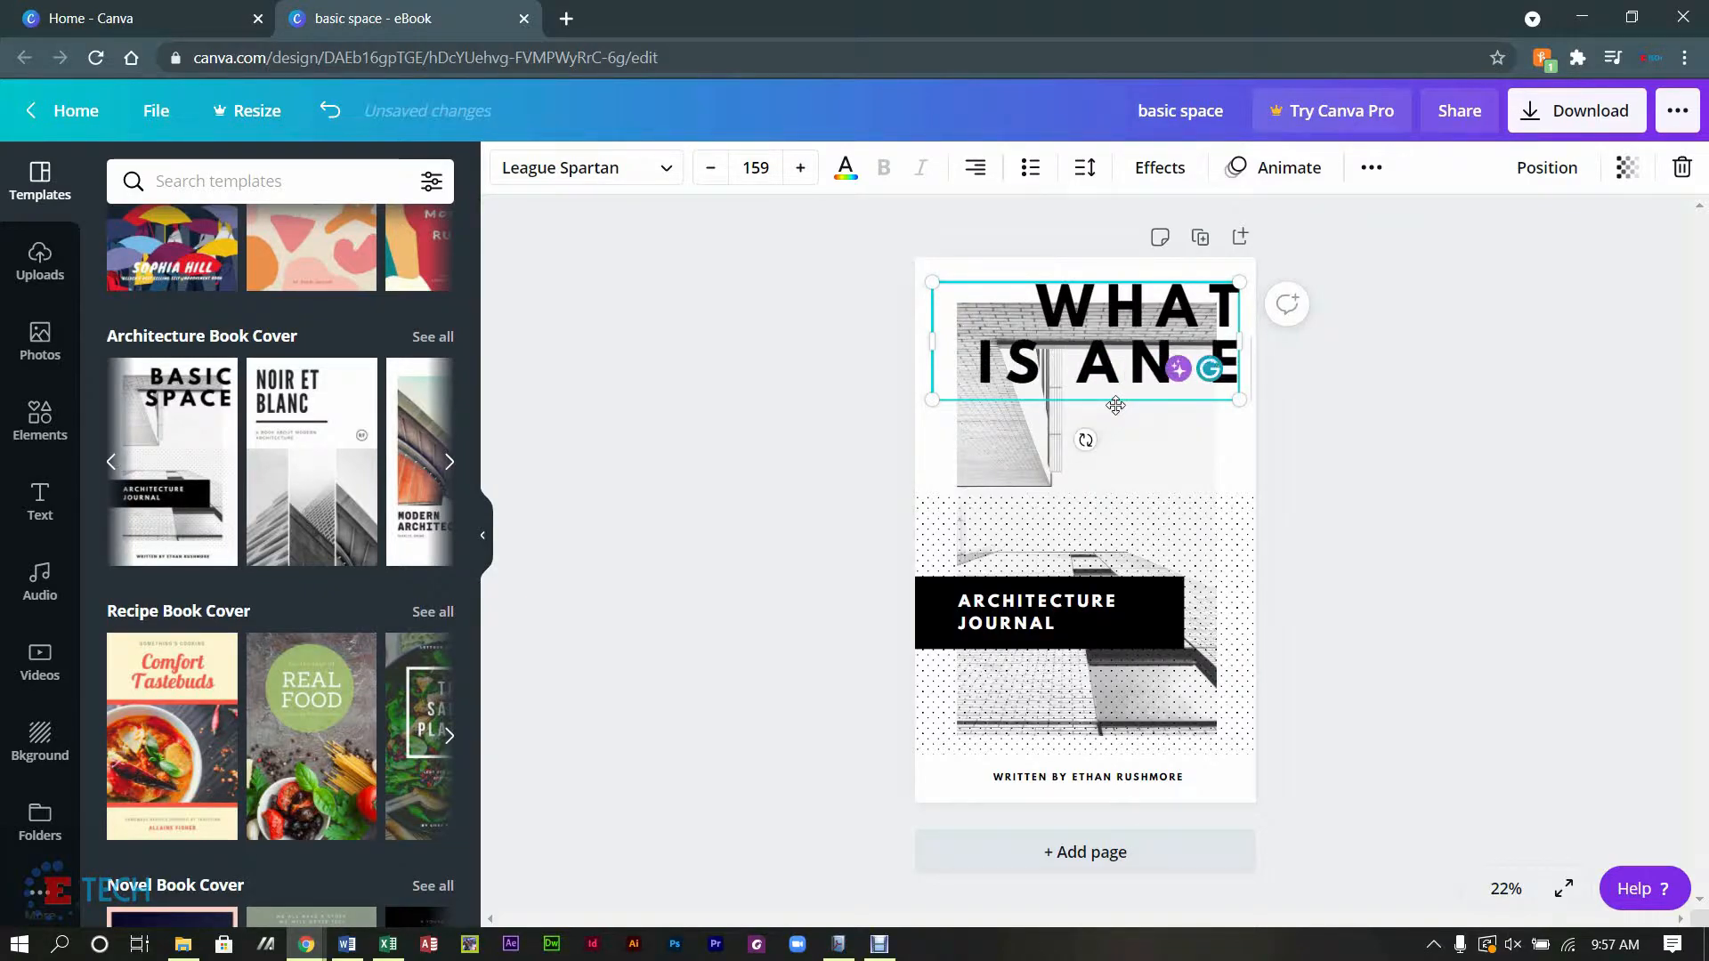
type("BOOK")
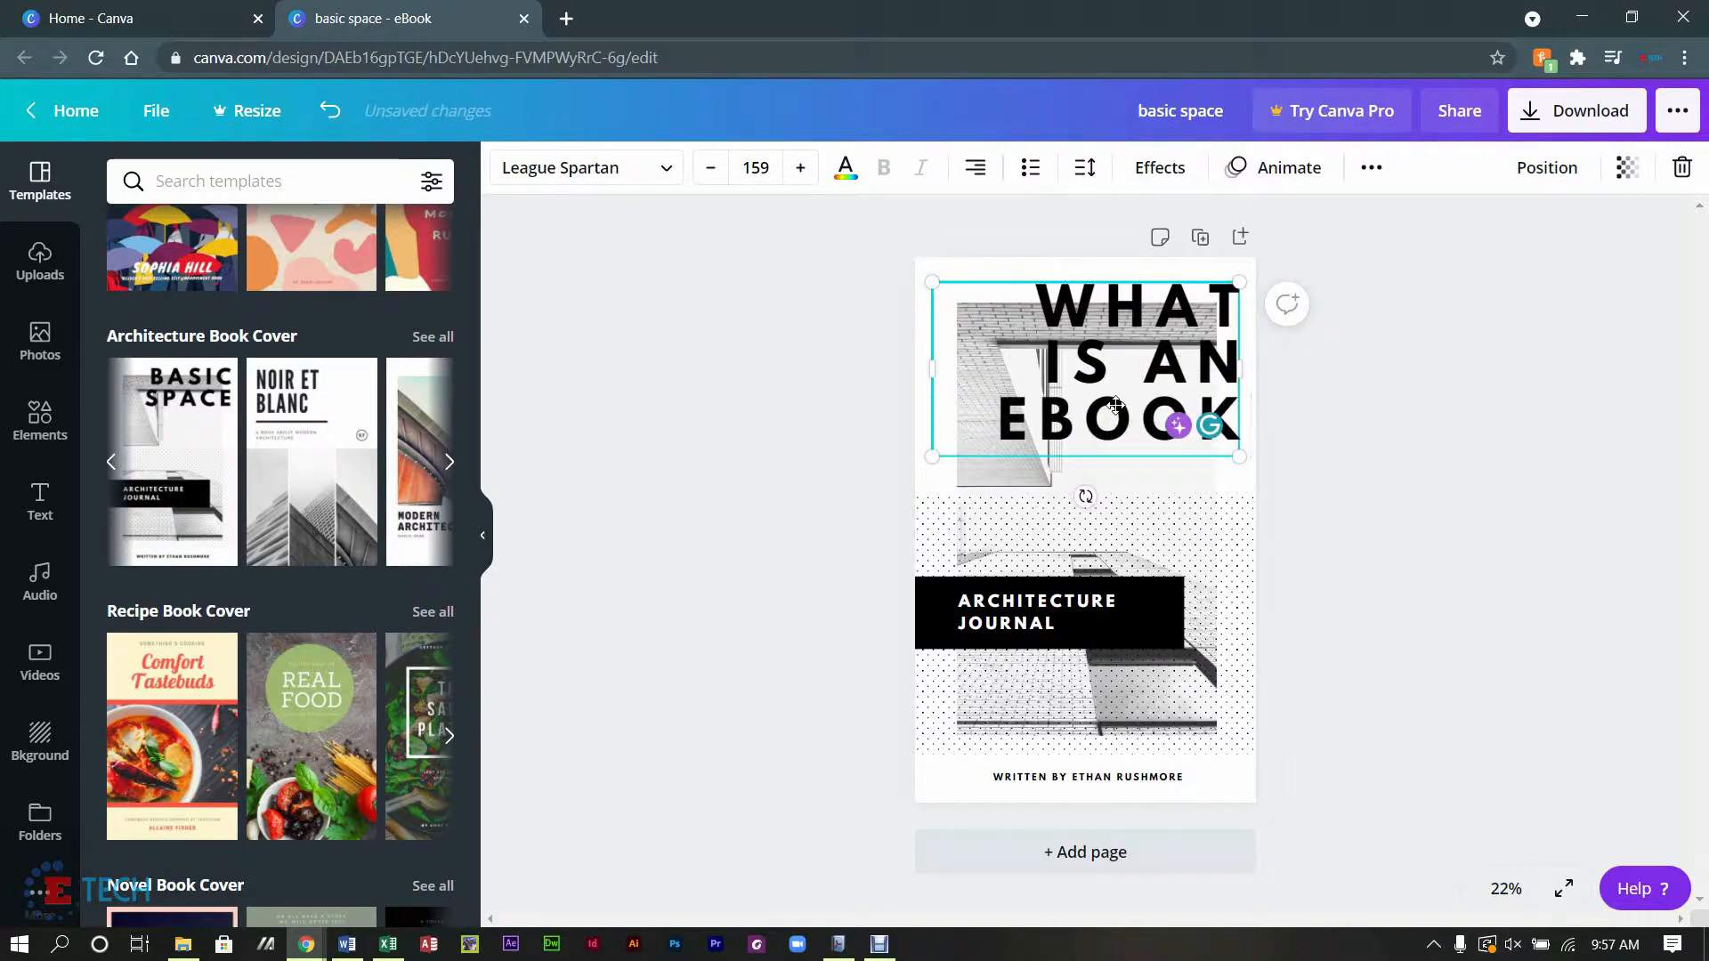
left_click(1336, 377)
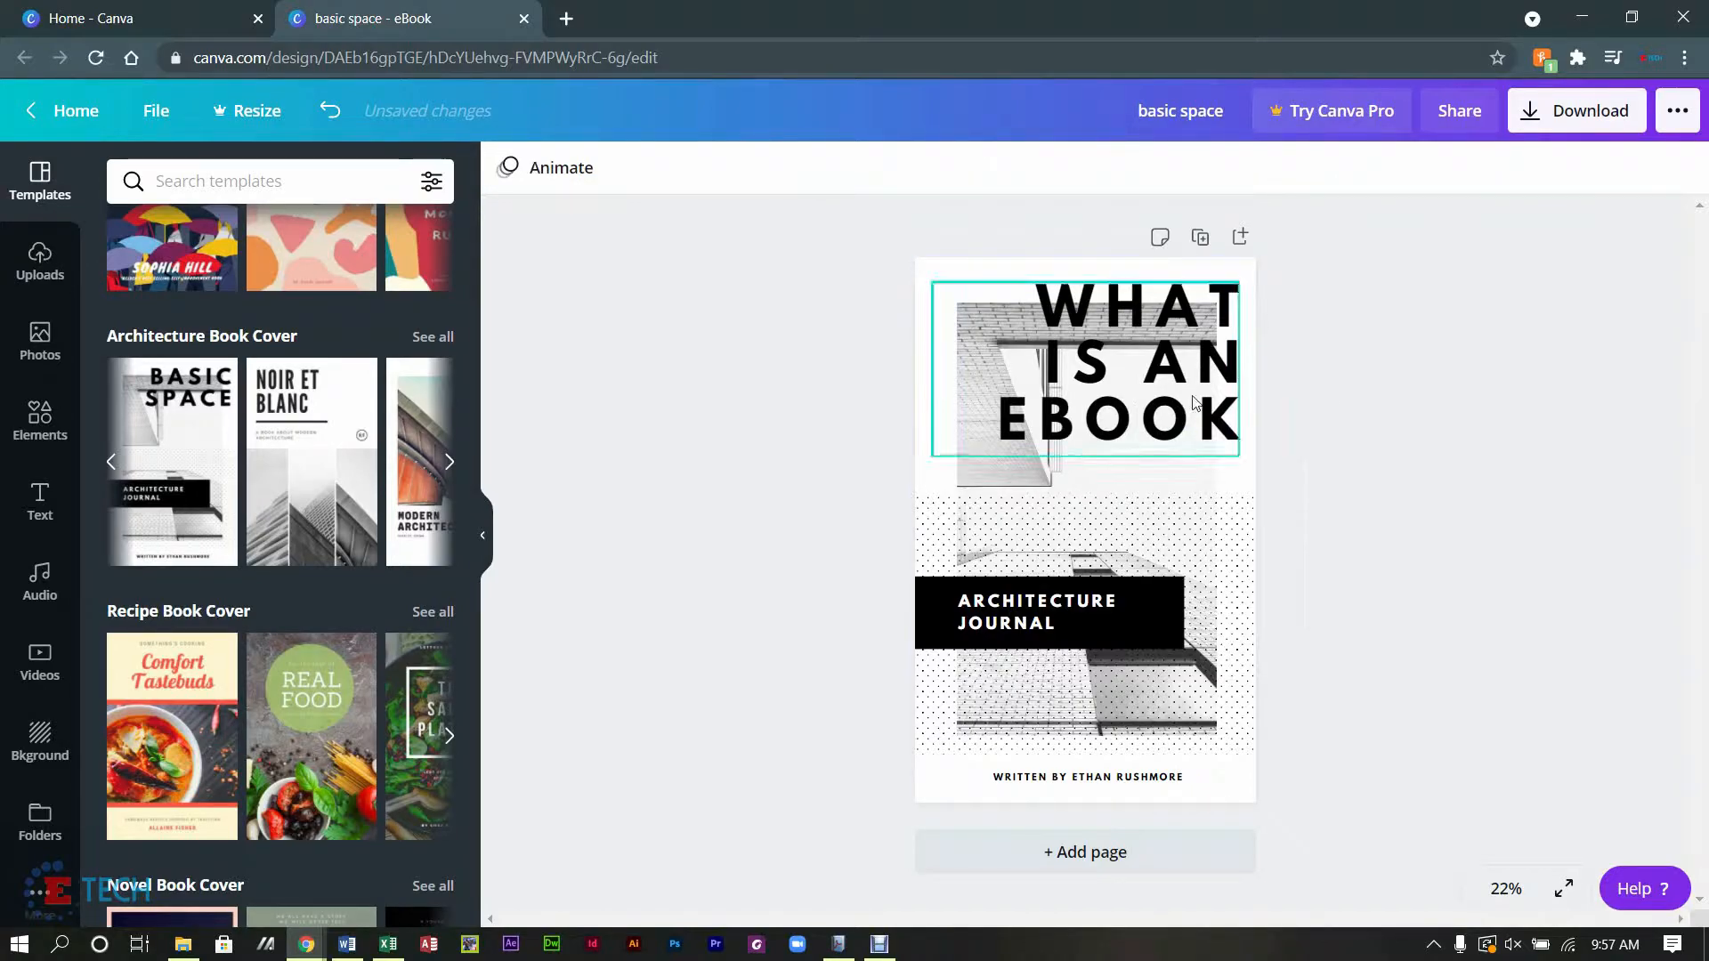
Step: Set the whole cover title's letter spacing to 45 and its line height to 1.11
left_click(1115, 378)
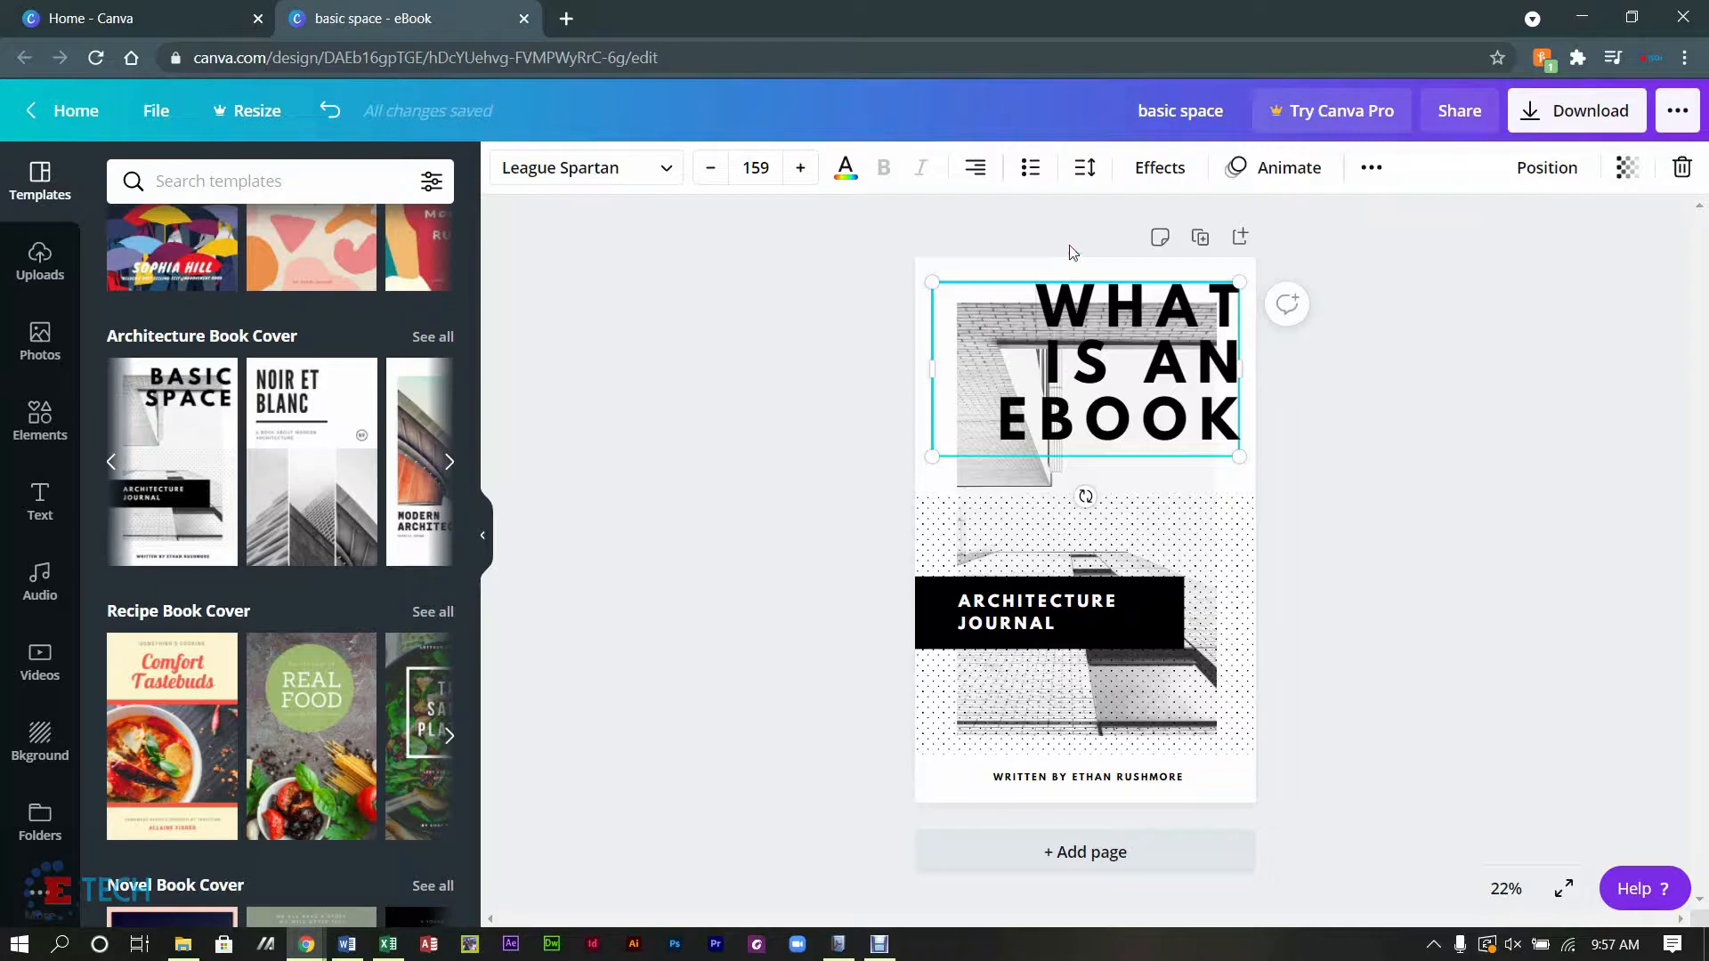
left_click_drag(1040, 309, 1236, 429)
left_click(1232, 430)
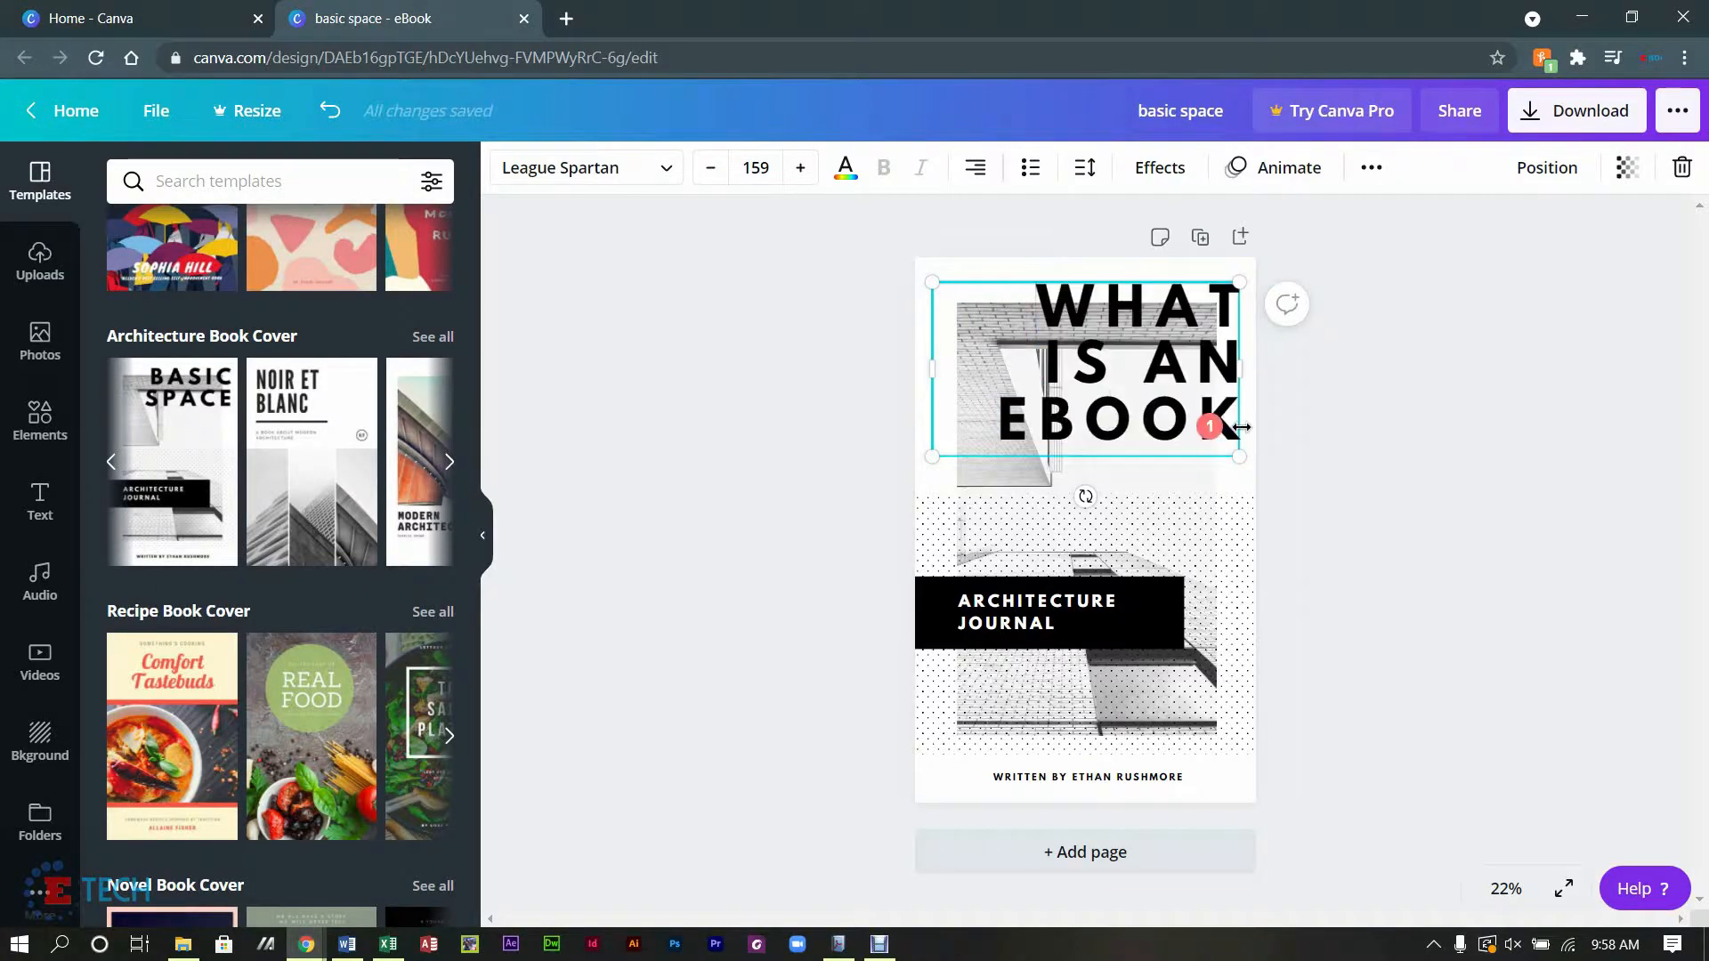
key("ctrl+a")
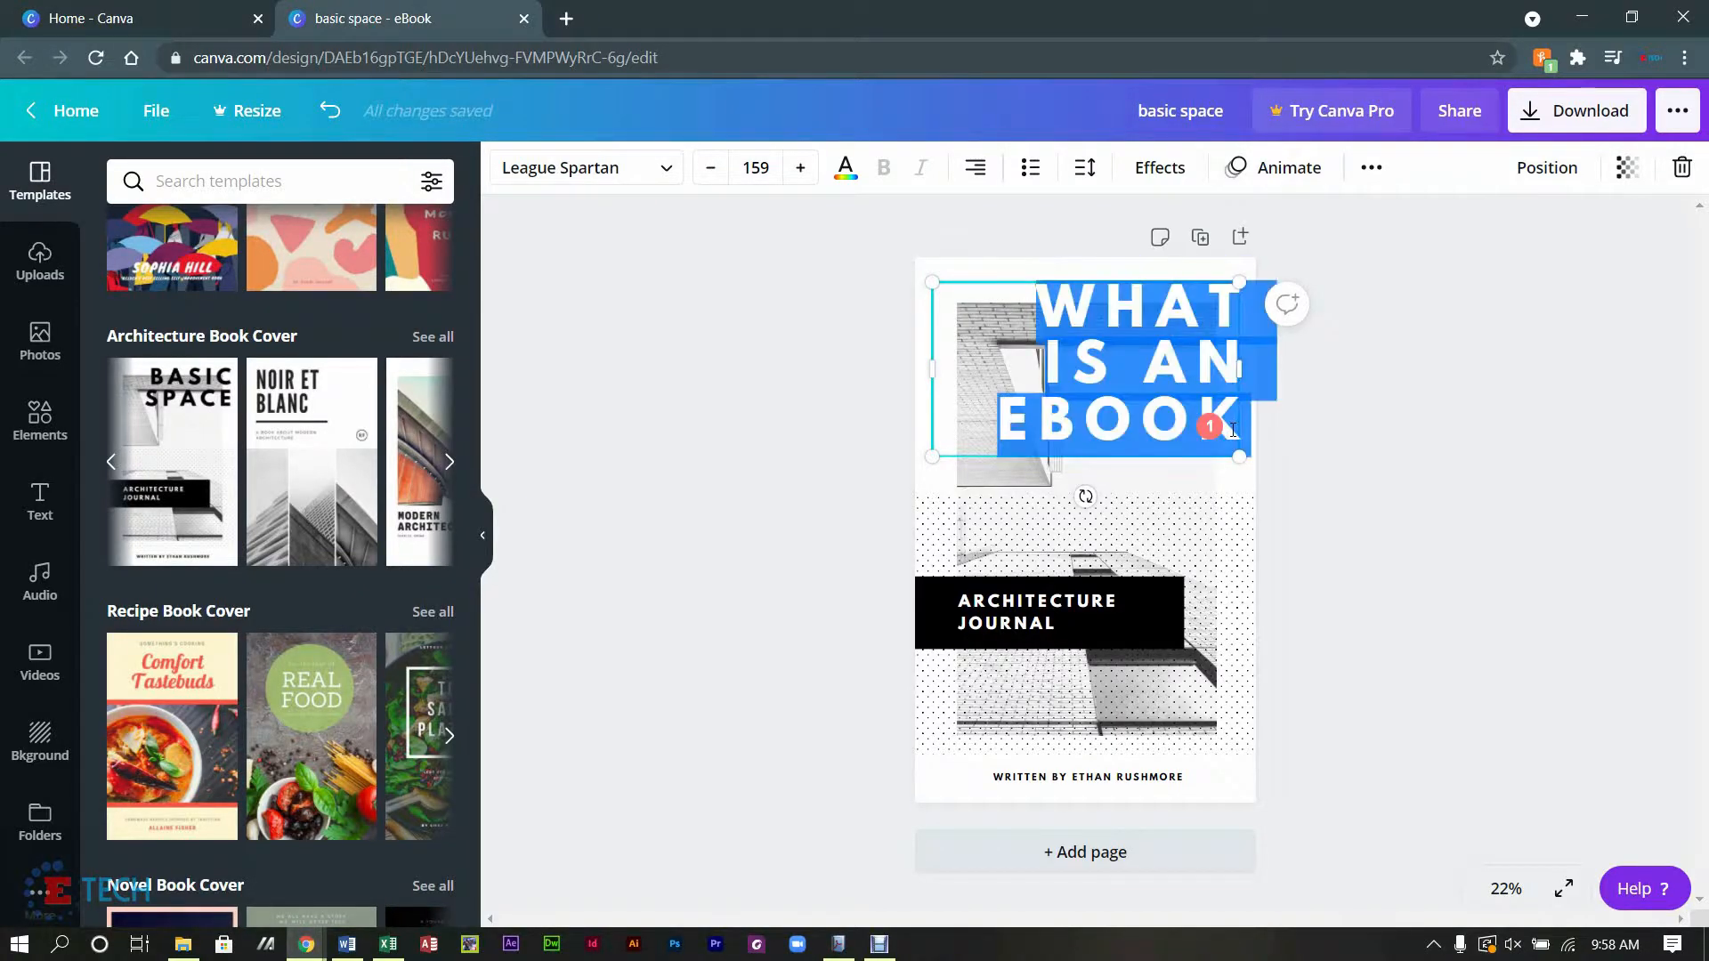
left_click(1087, 178)
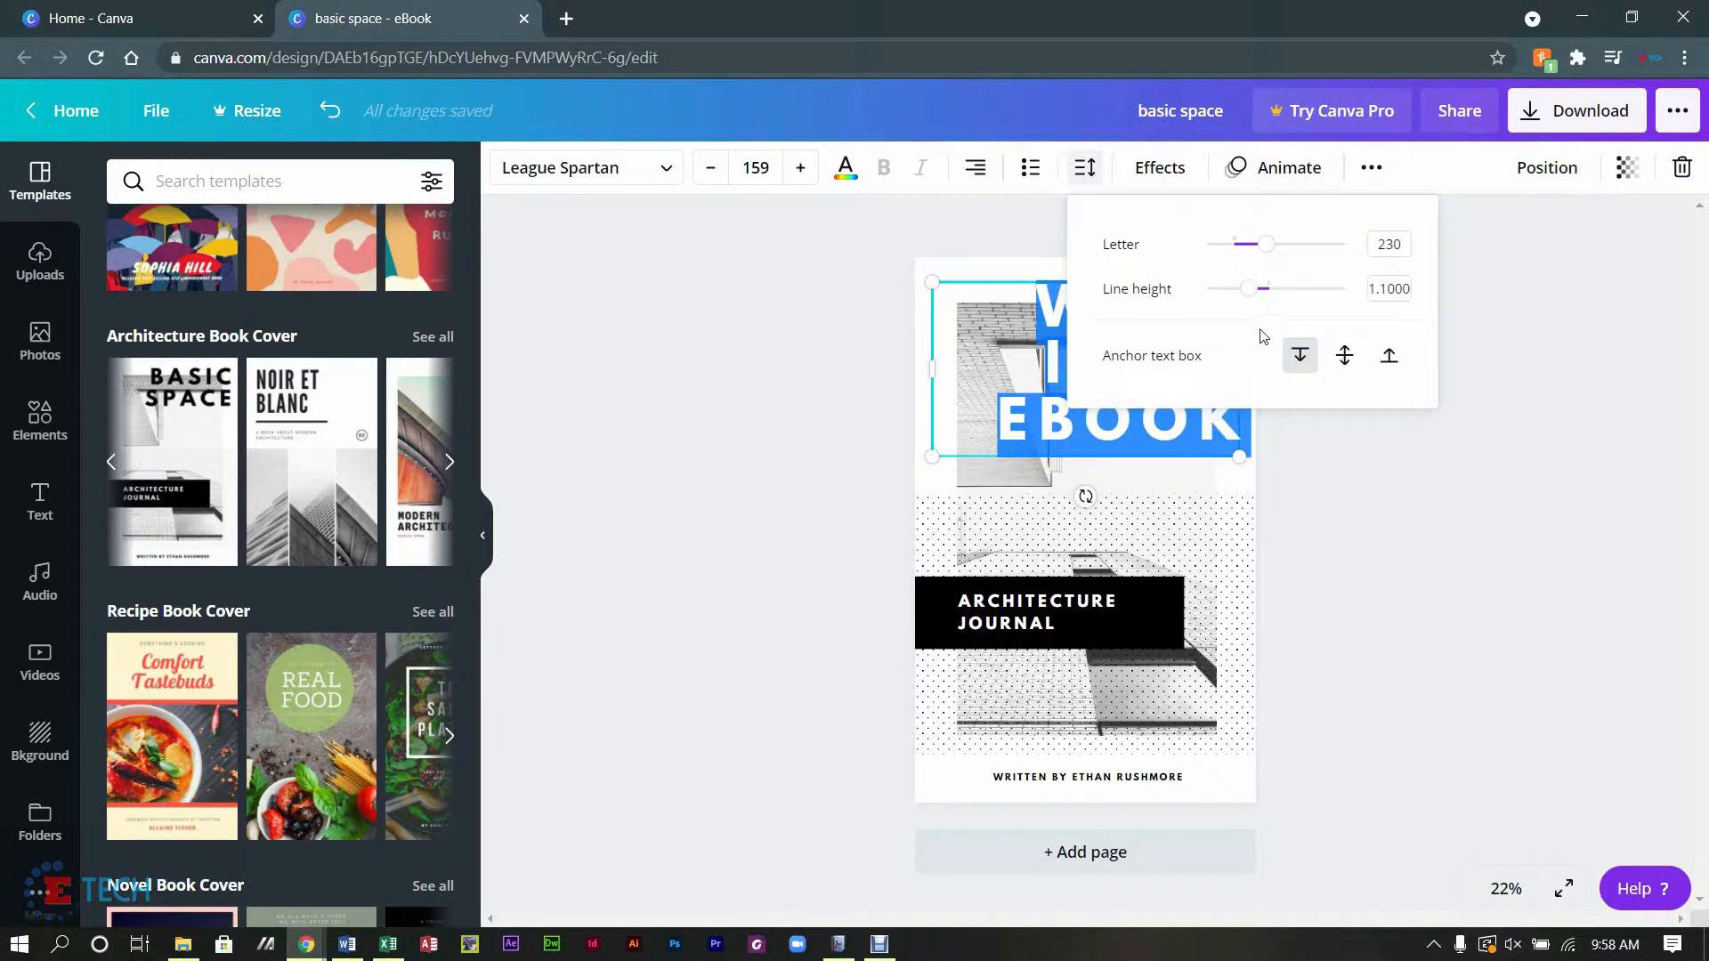
left_click_drag(1265, 244, 1251, 294)
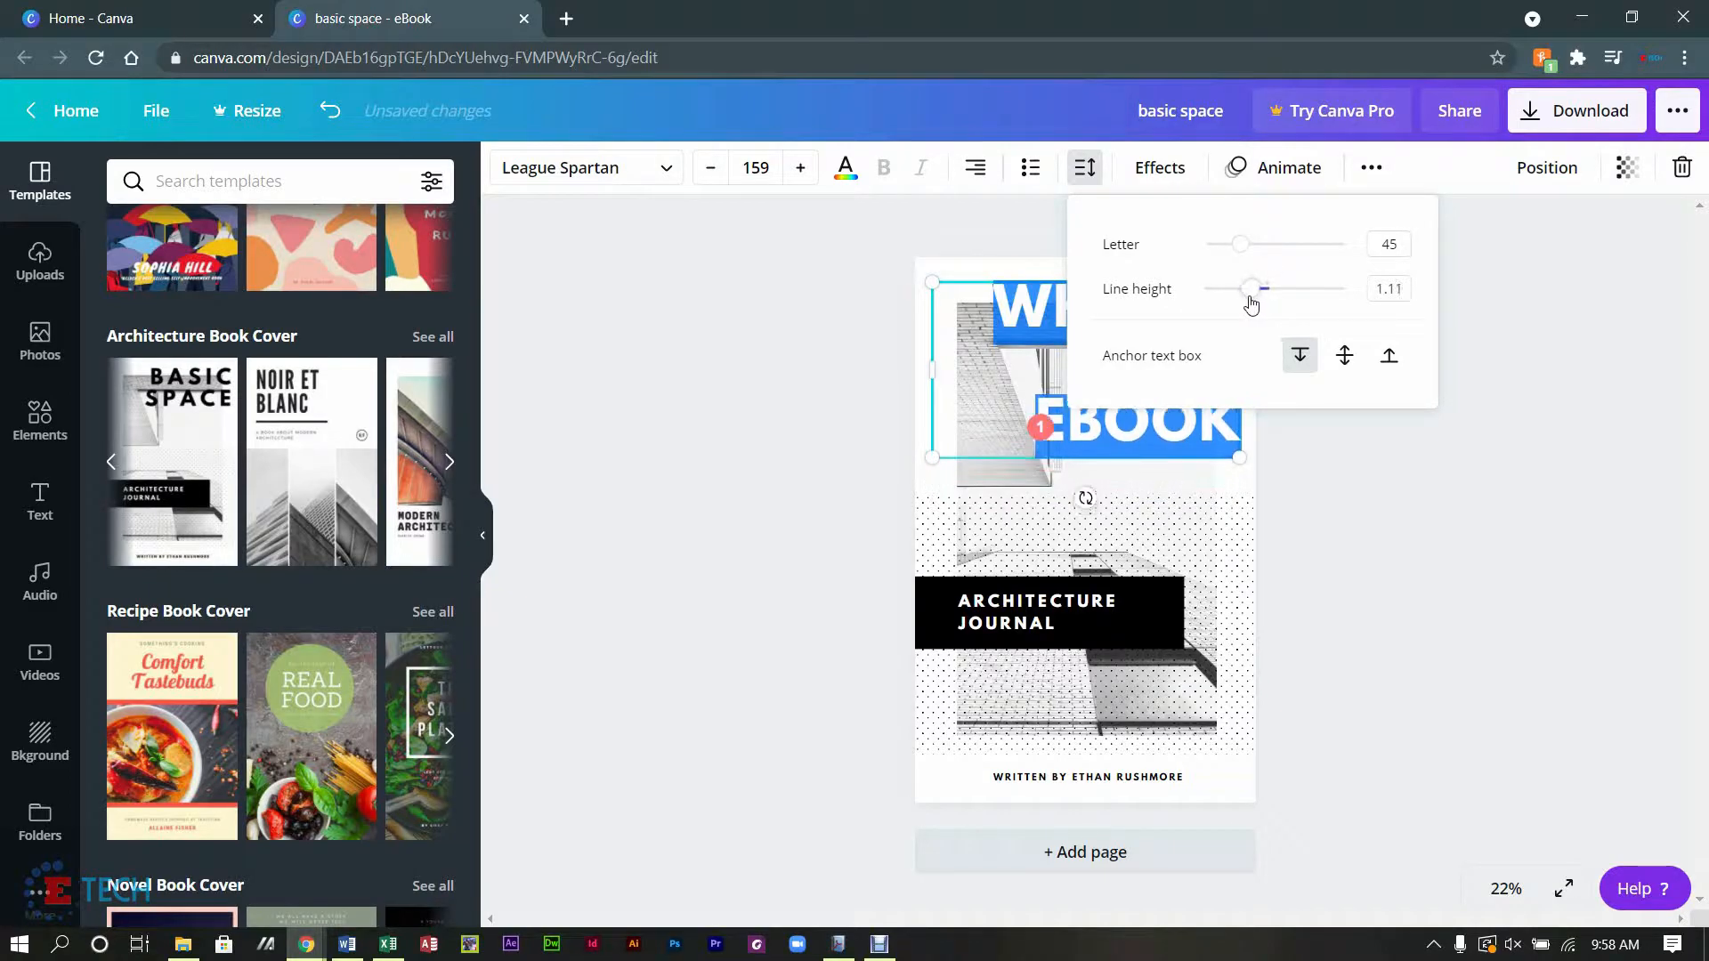
left_click(1312, 530)
left_click(1334, 494)
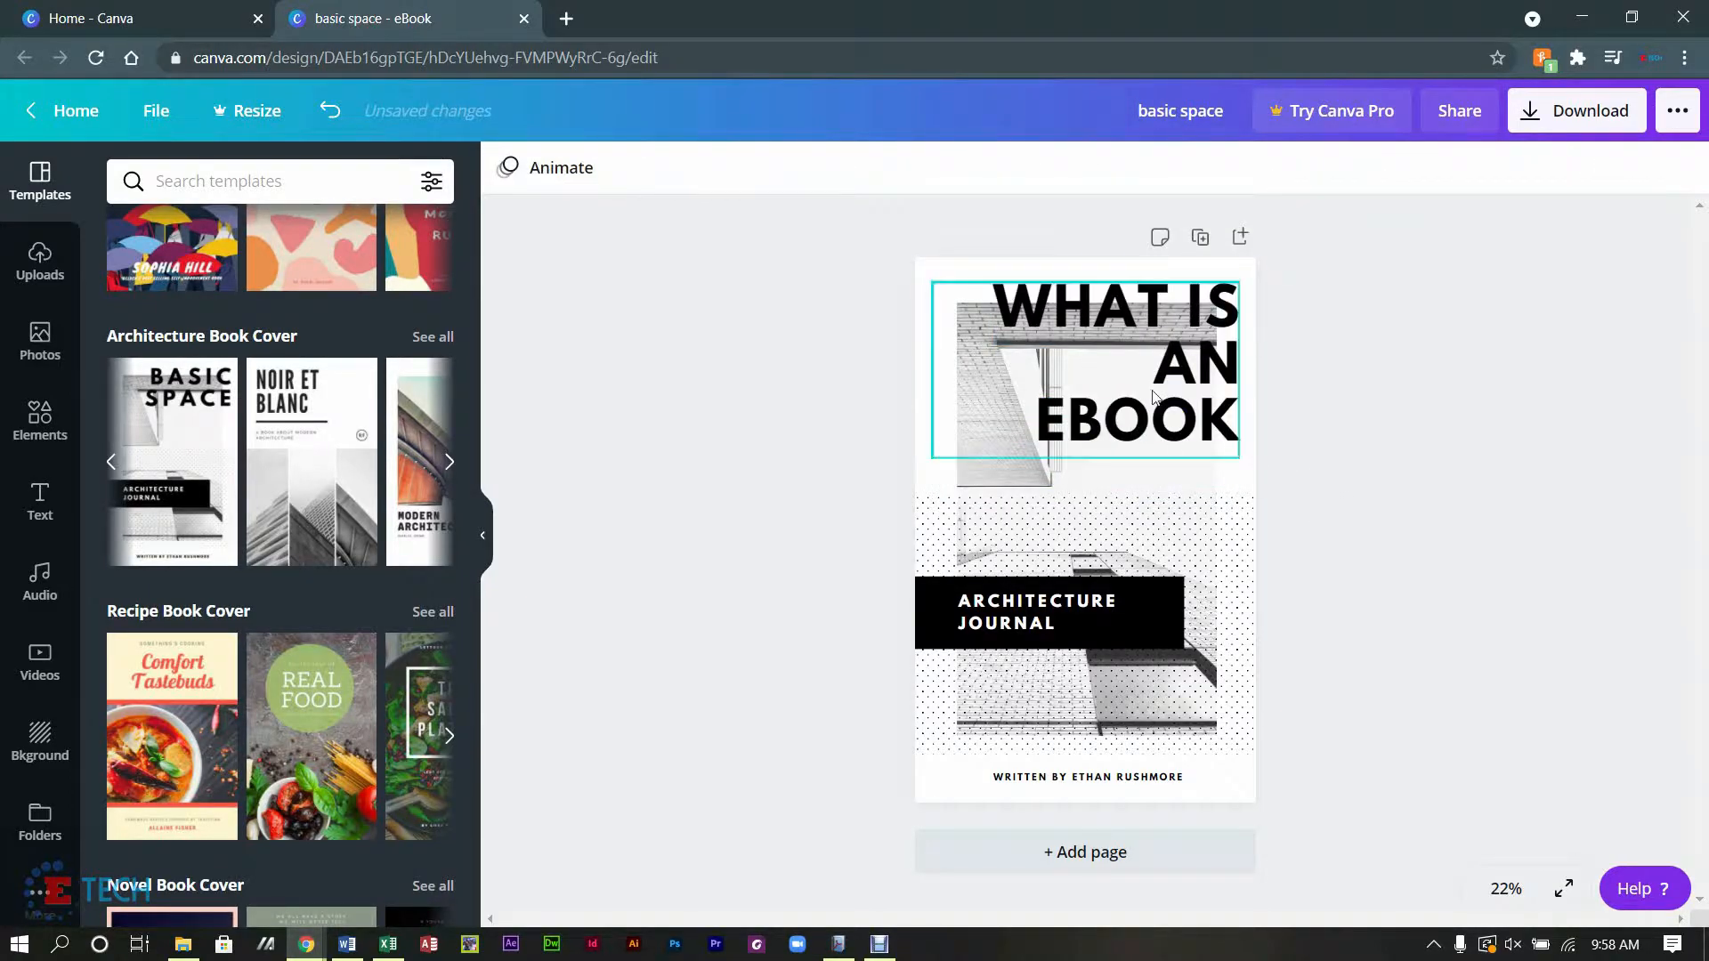
Step: Left-align the cover title and add a question mark after "EBOOK"
left_click(1203, 368)
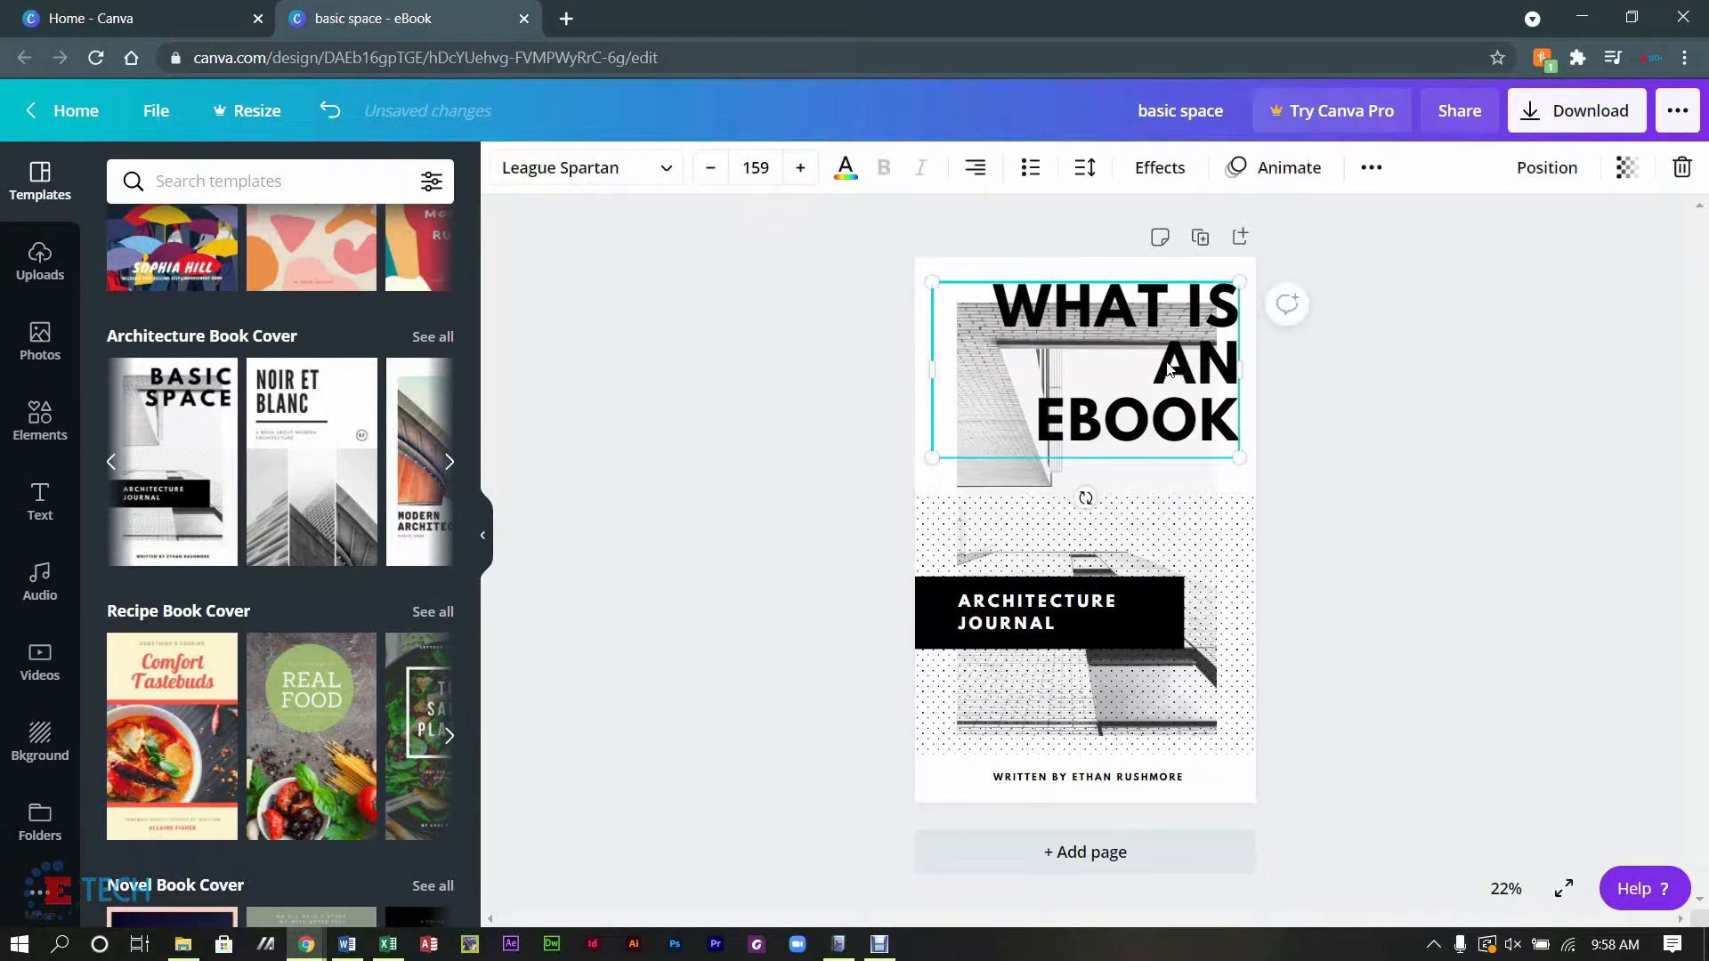
left_click(975, 168)
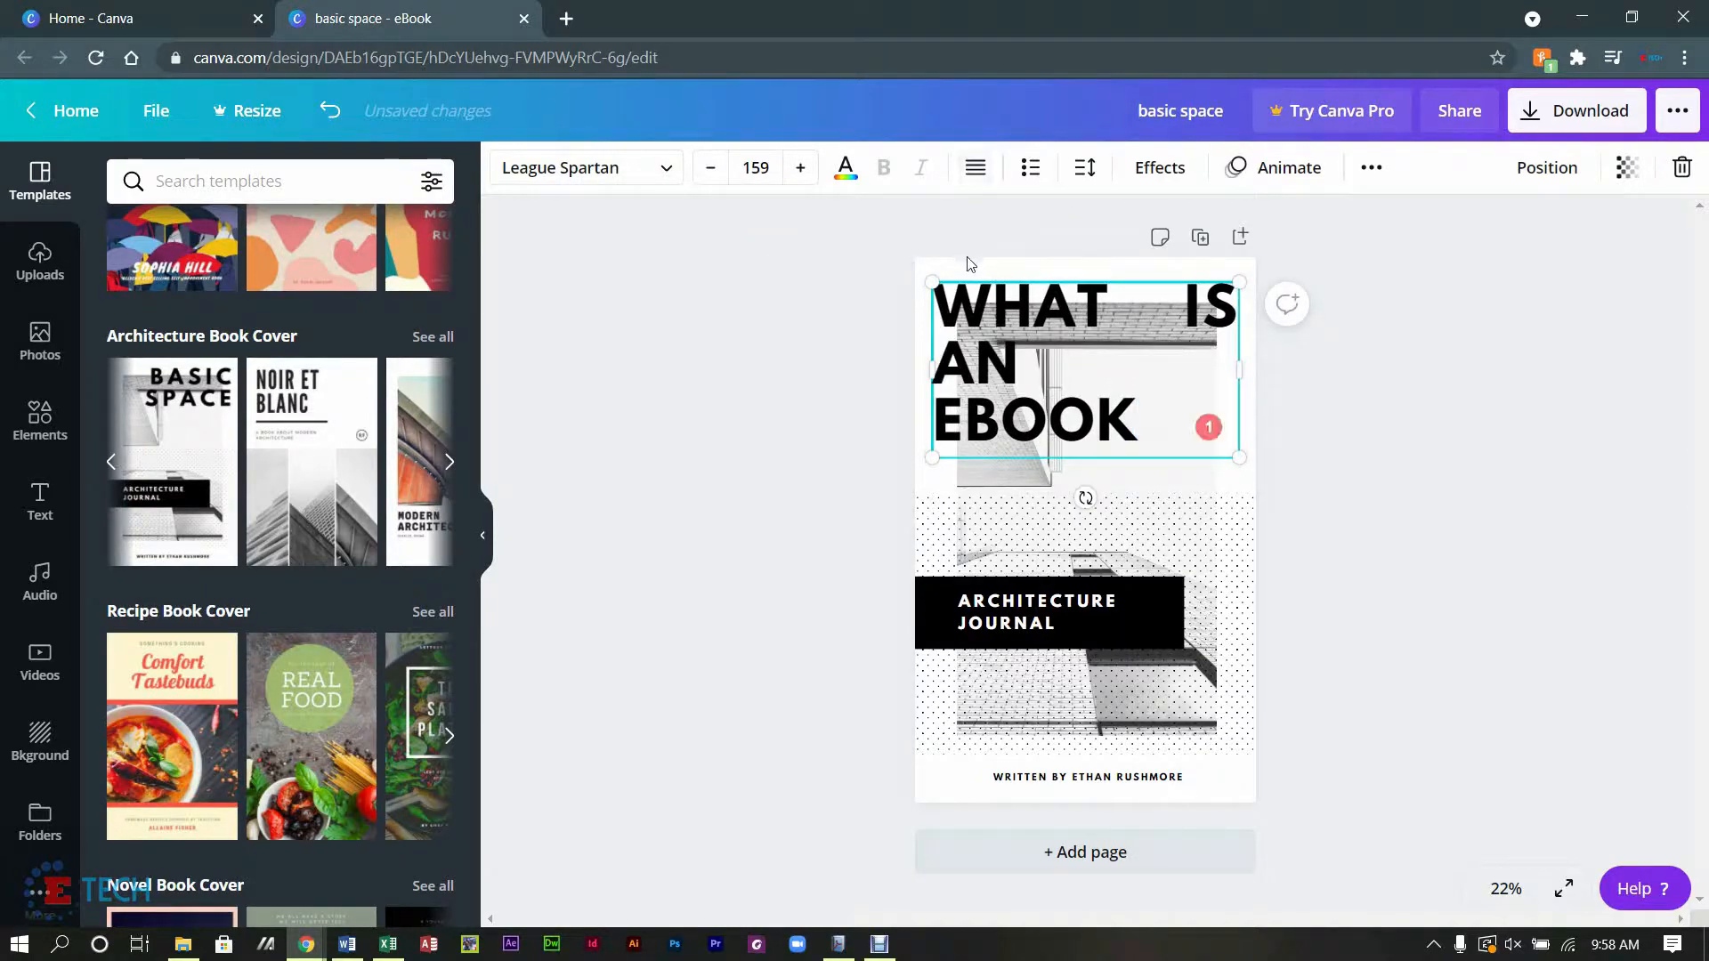
left_click(976, 169)
left_click(977, 168)
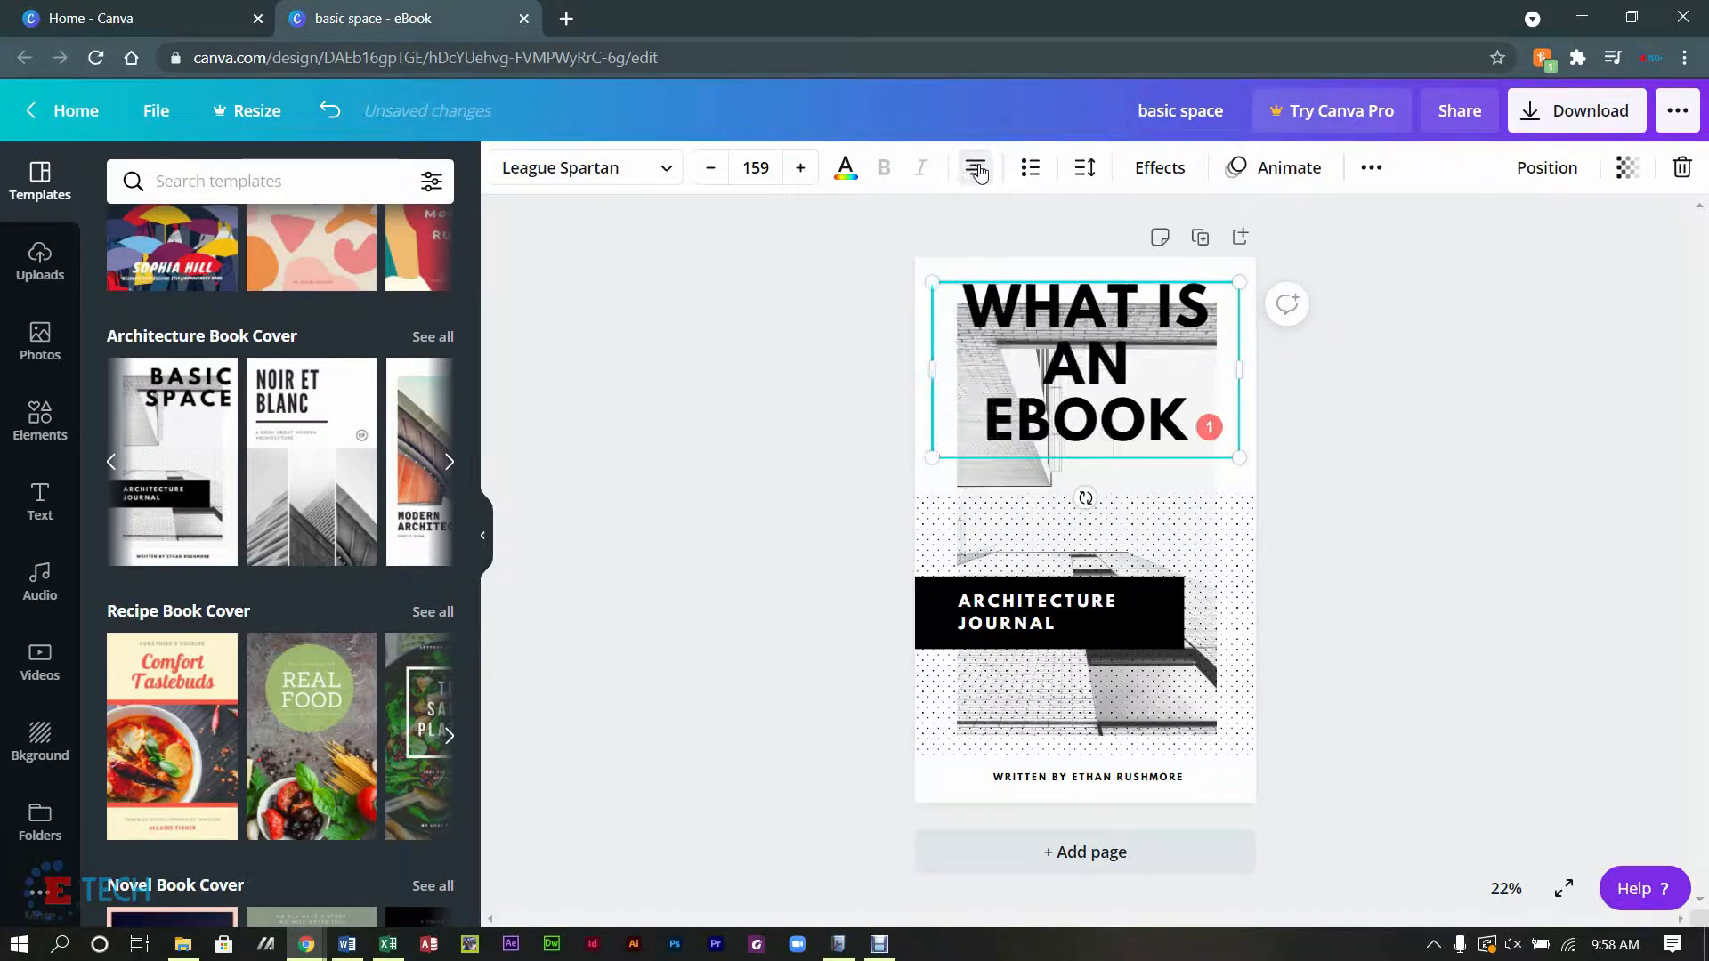
left_click(976, 168)
left_click(976, 168)
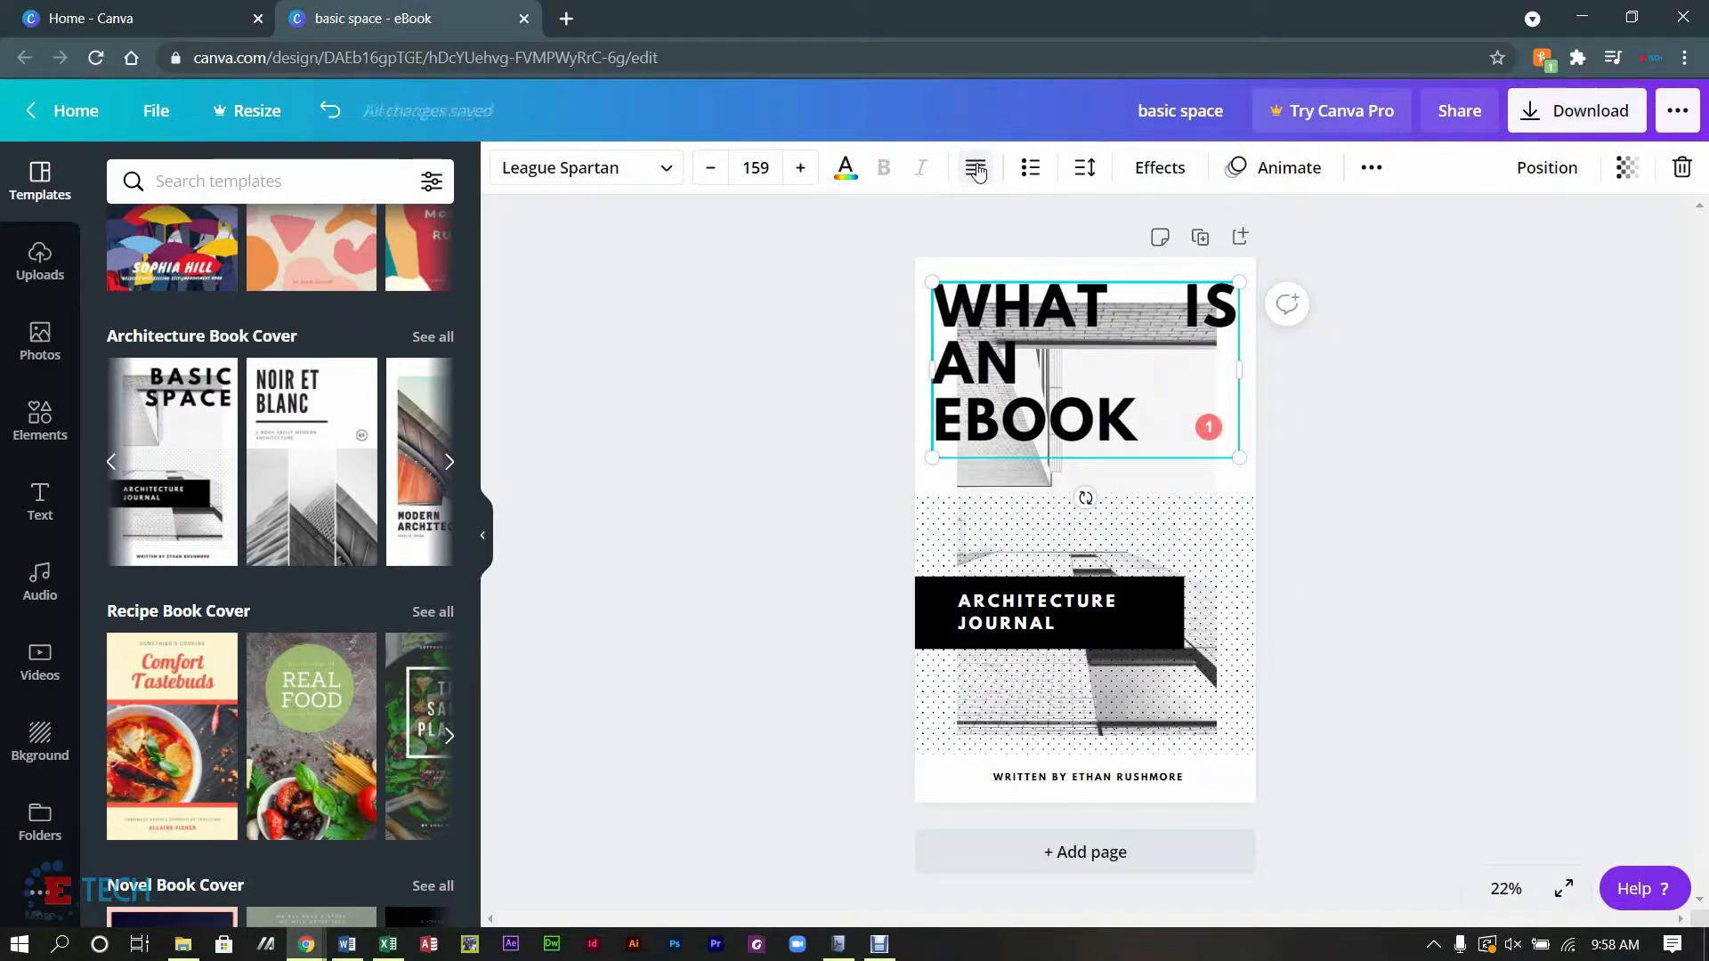
left_click(976, 168)
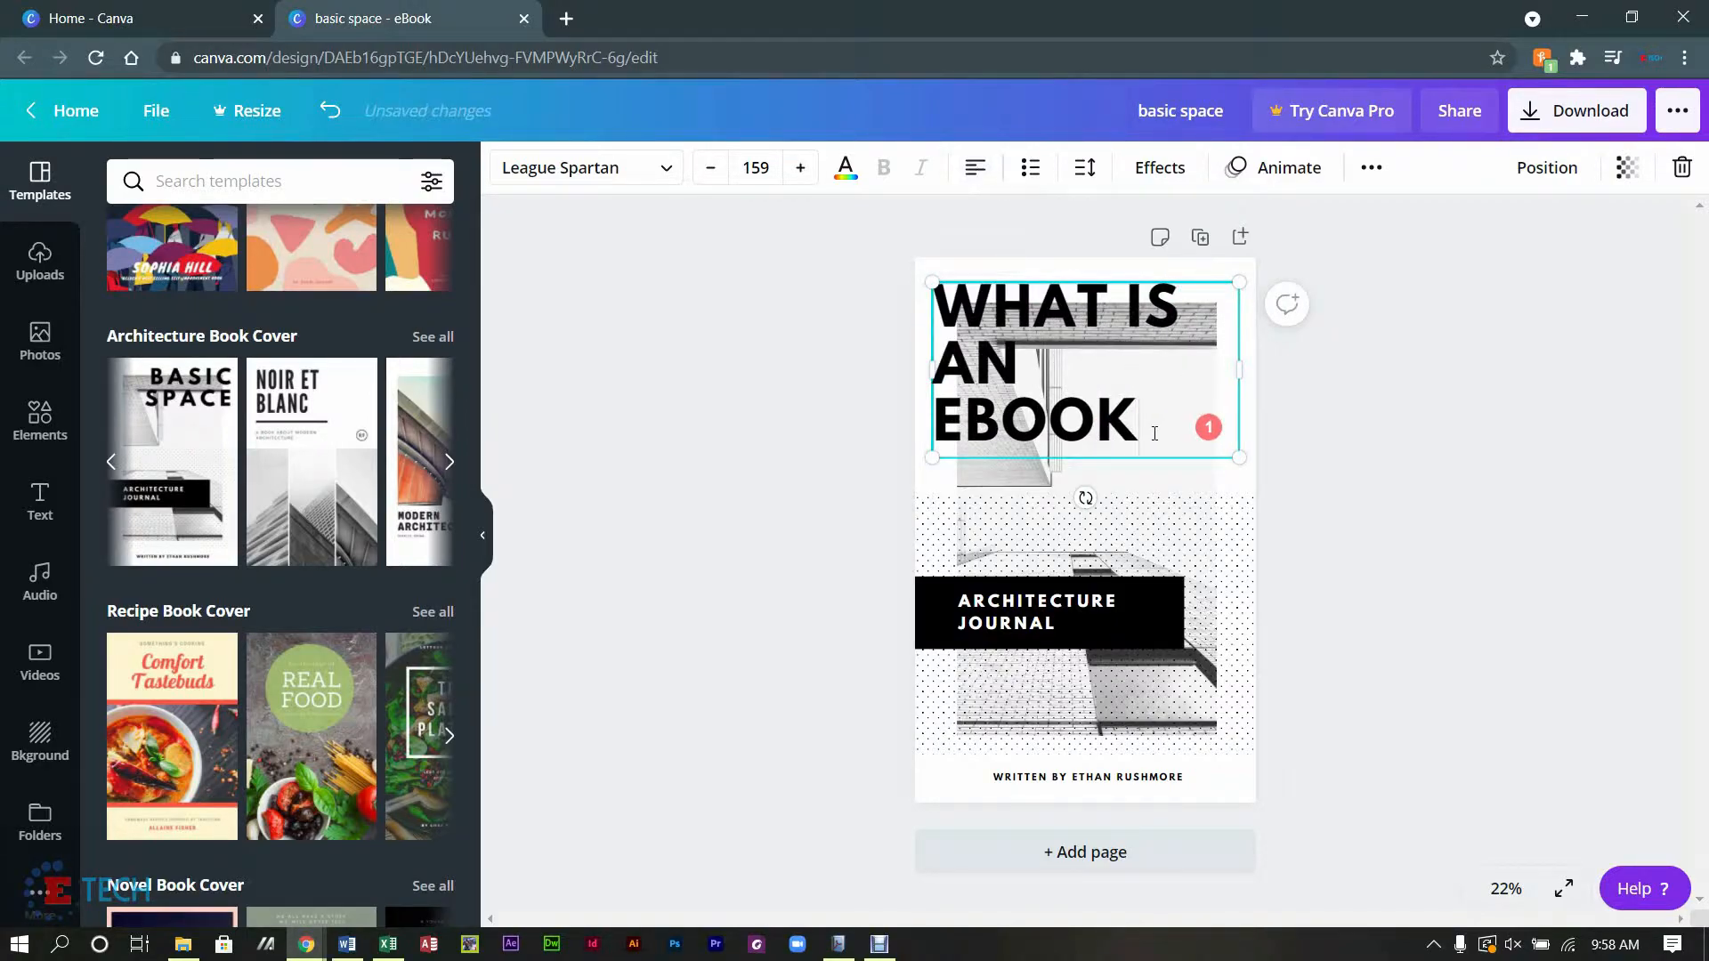
type("?")
left_click(1552, 373)
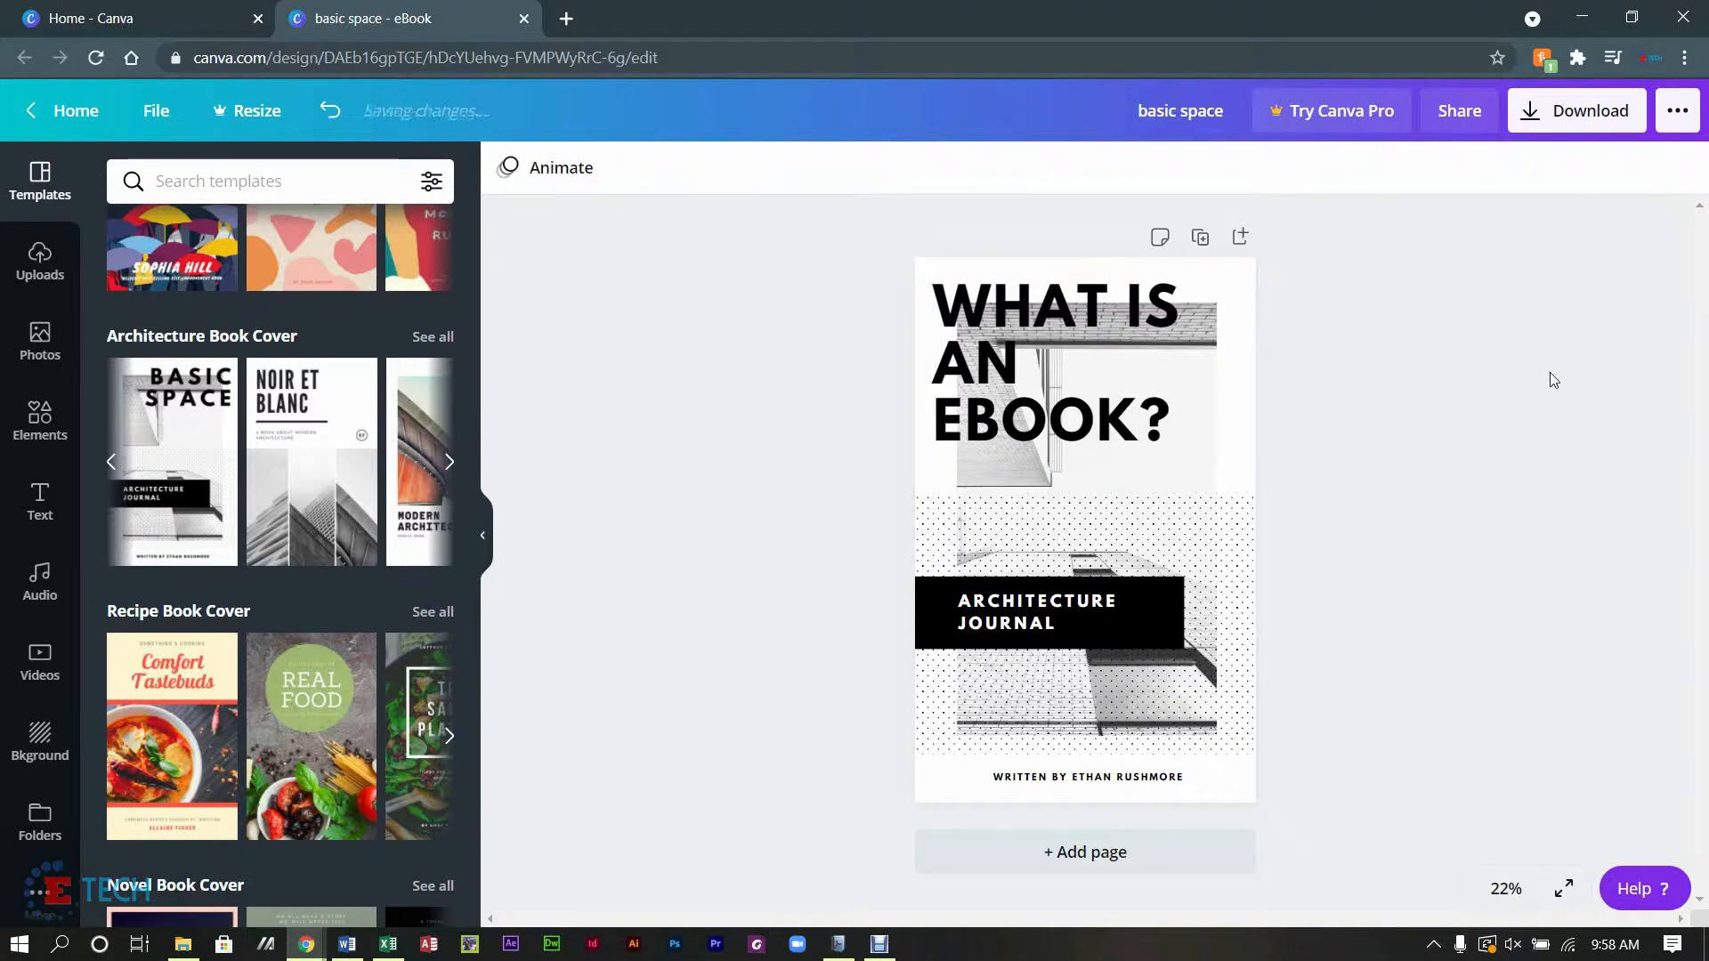
Step: Replace "ARCHITECTURE JOURNAL" with "BY:" plus the author's name and "CREATOR OF ETECH JA", widening the text box to fit two lines
left_click(1052, 623)
double_click(1052, 623)
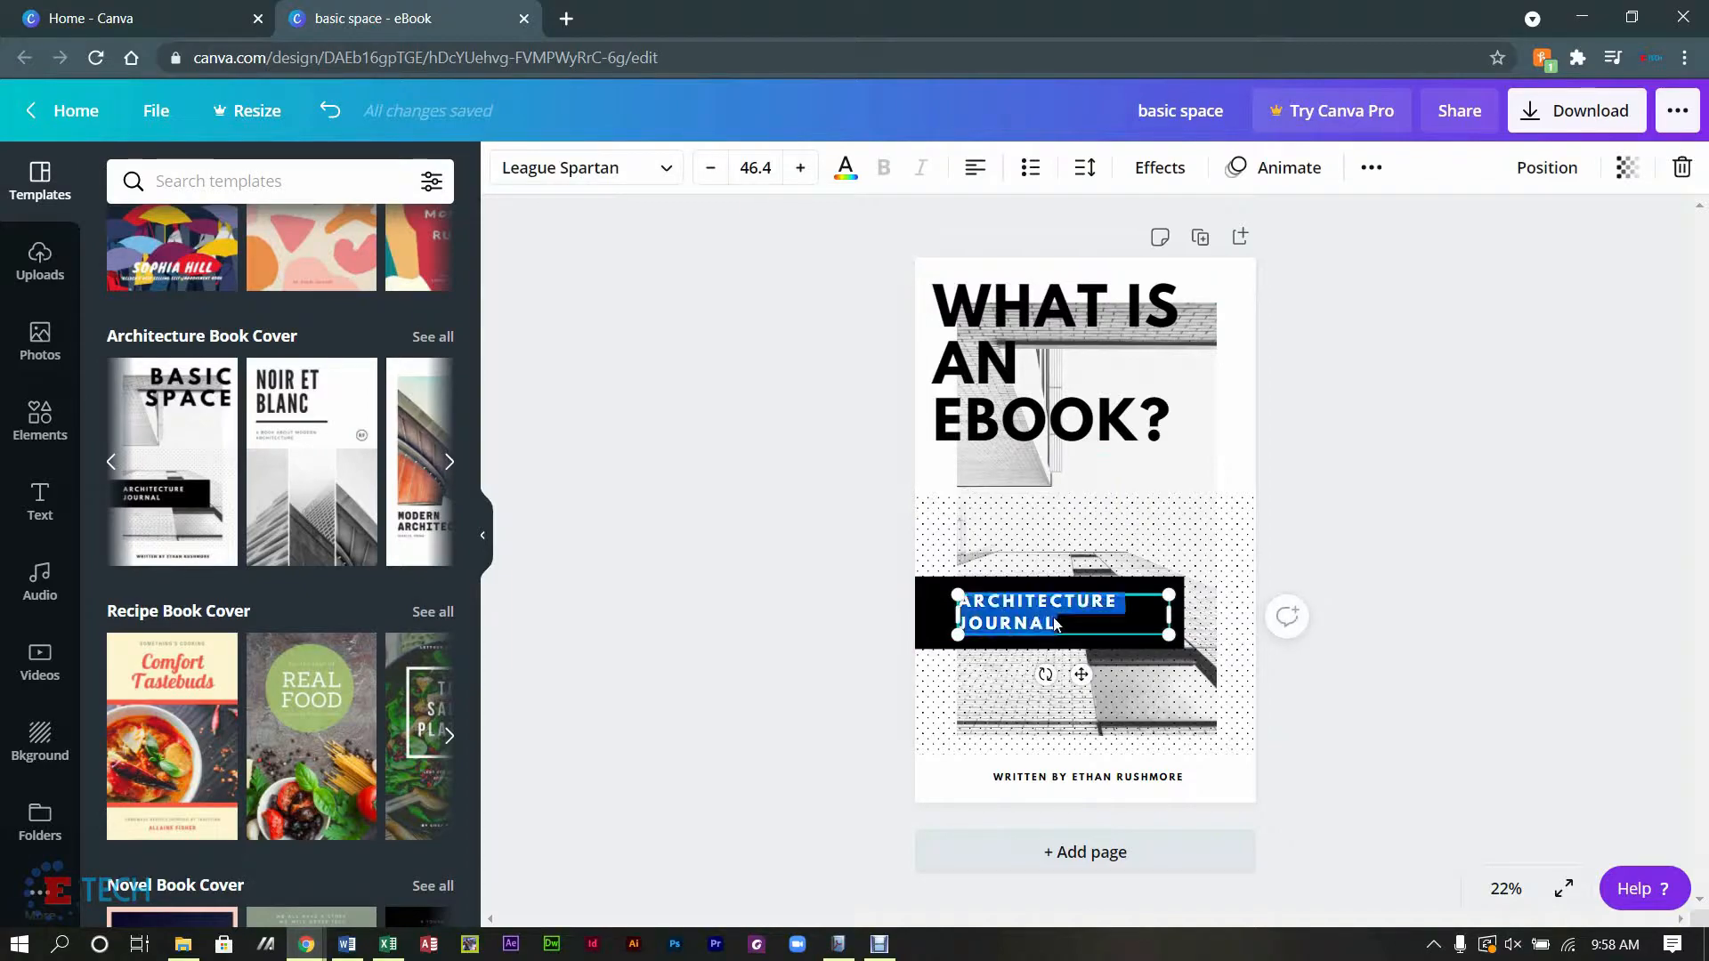
type("BY")
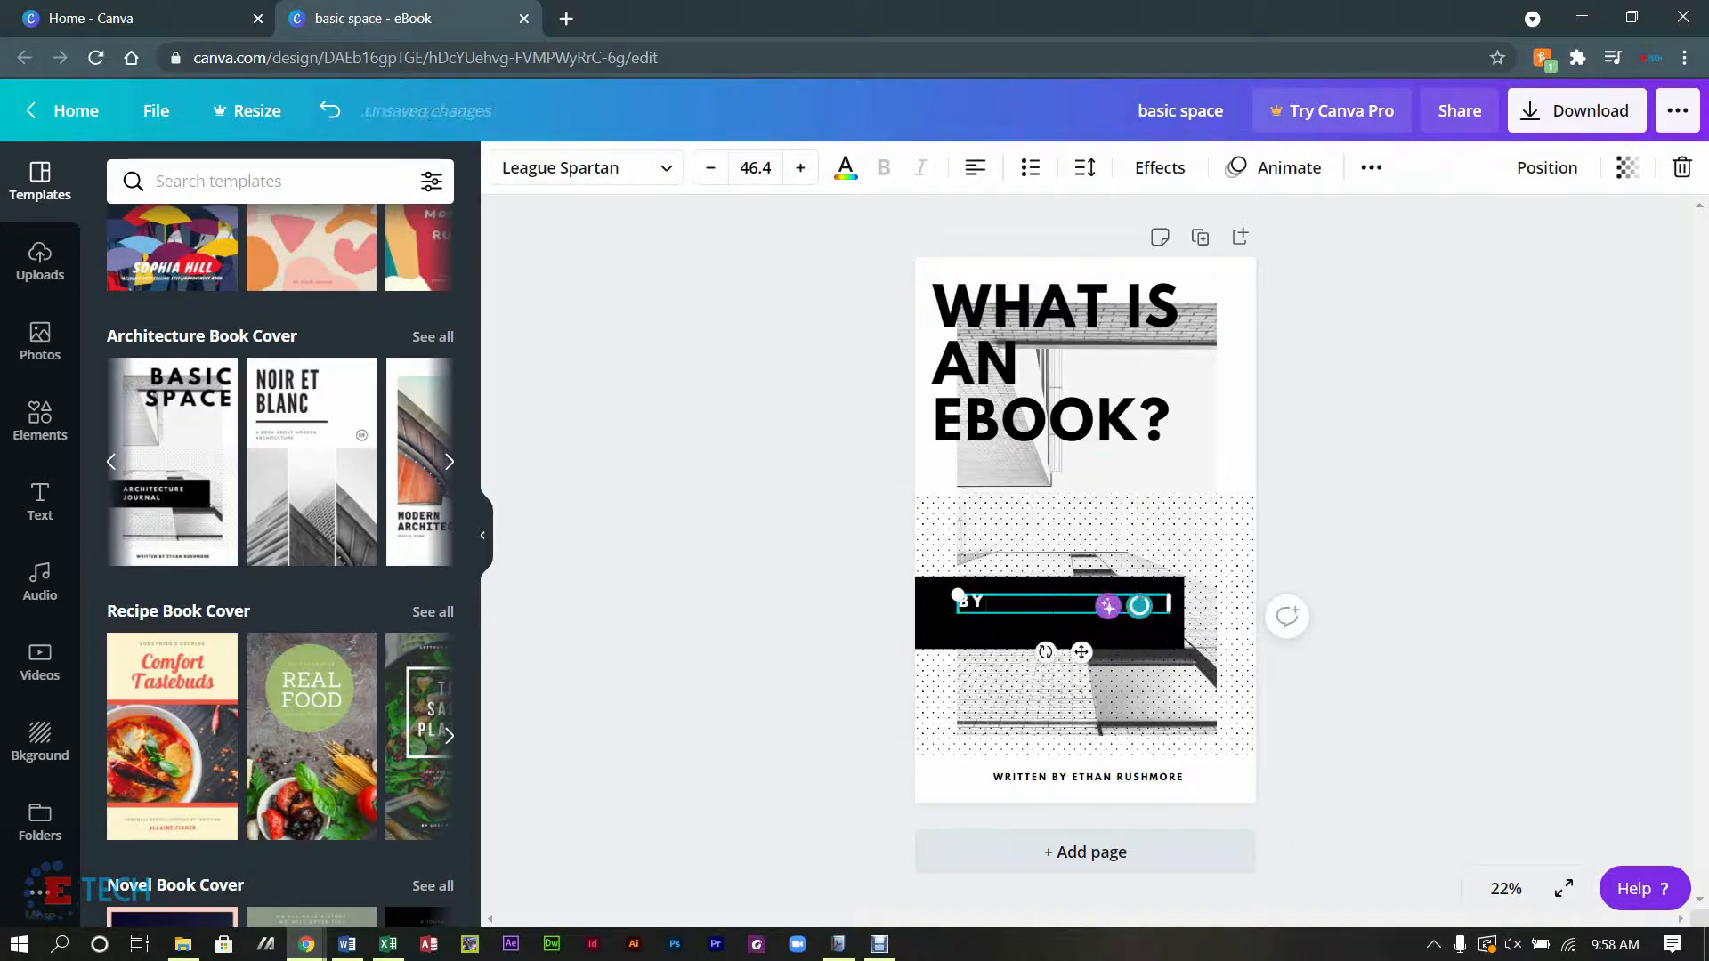
type(":")
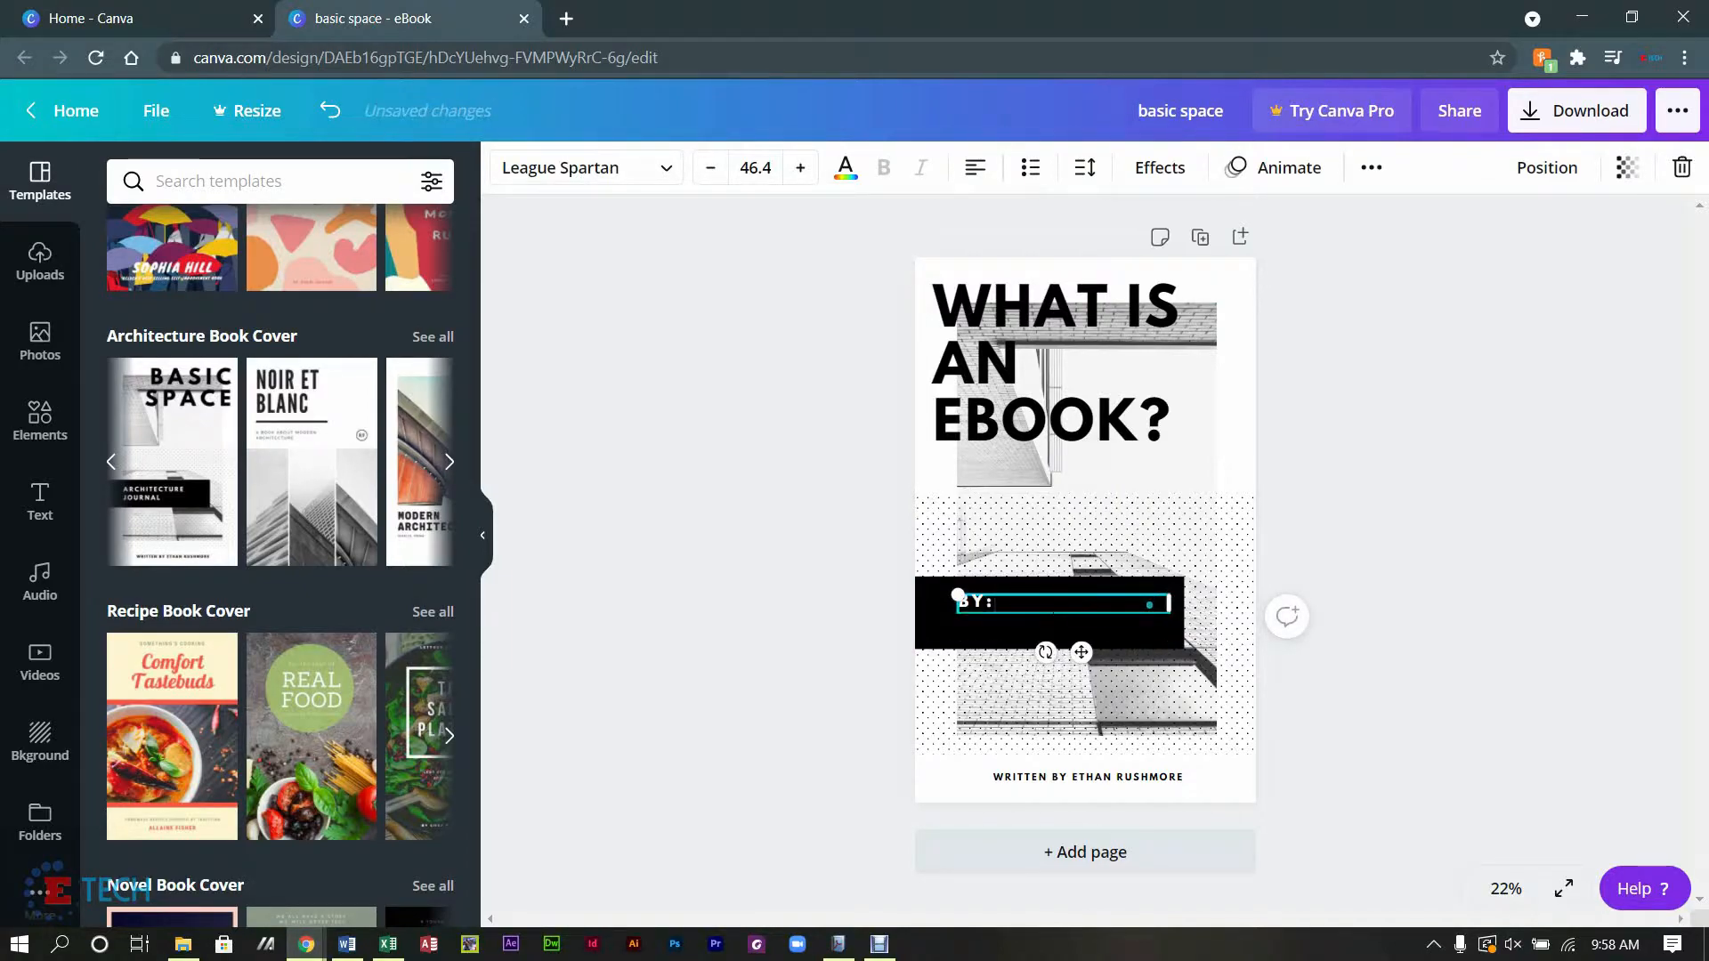
type(" E. SMIKLE")
key("Return")
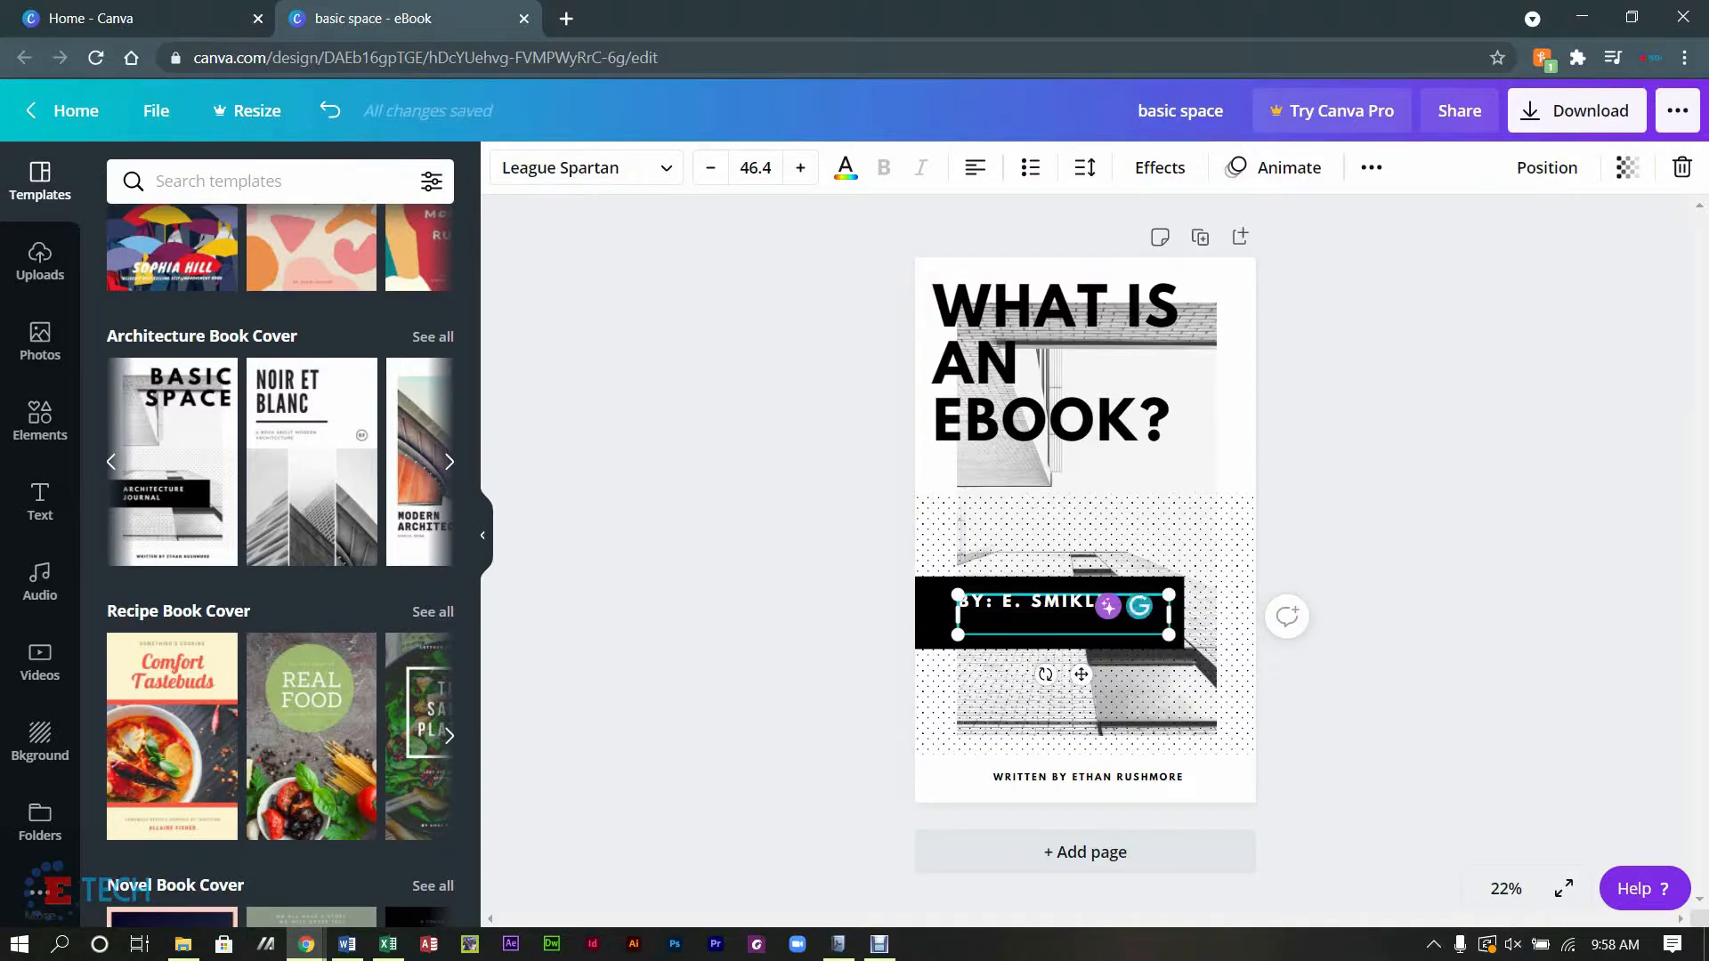
type("CREATOR OF")
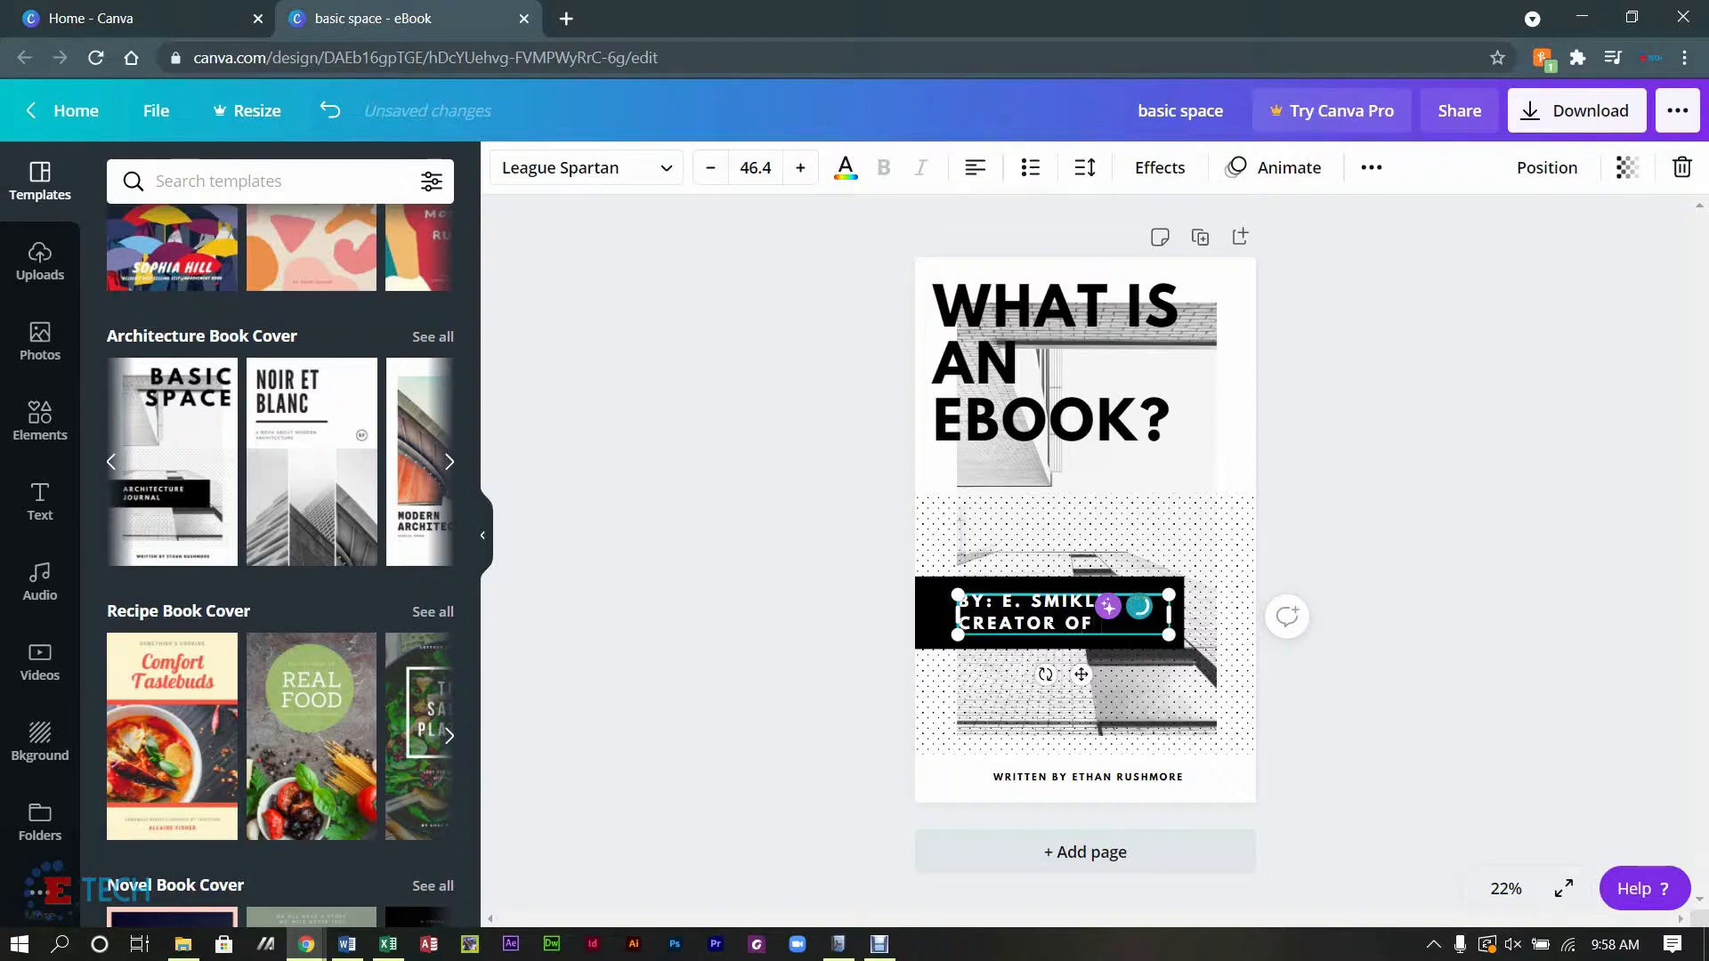
type(" ETECH")
key("Return")
type("JA")
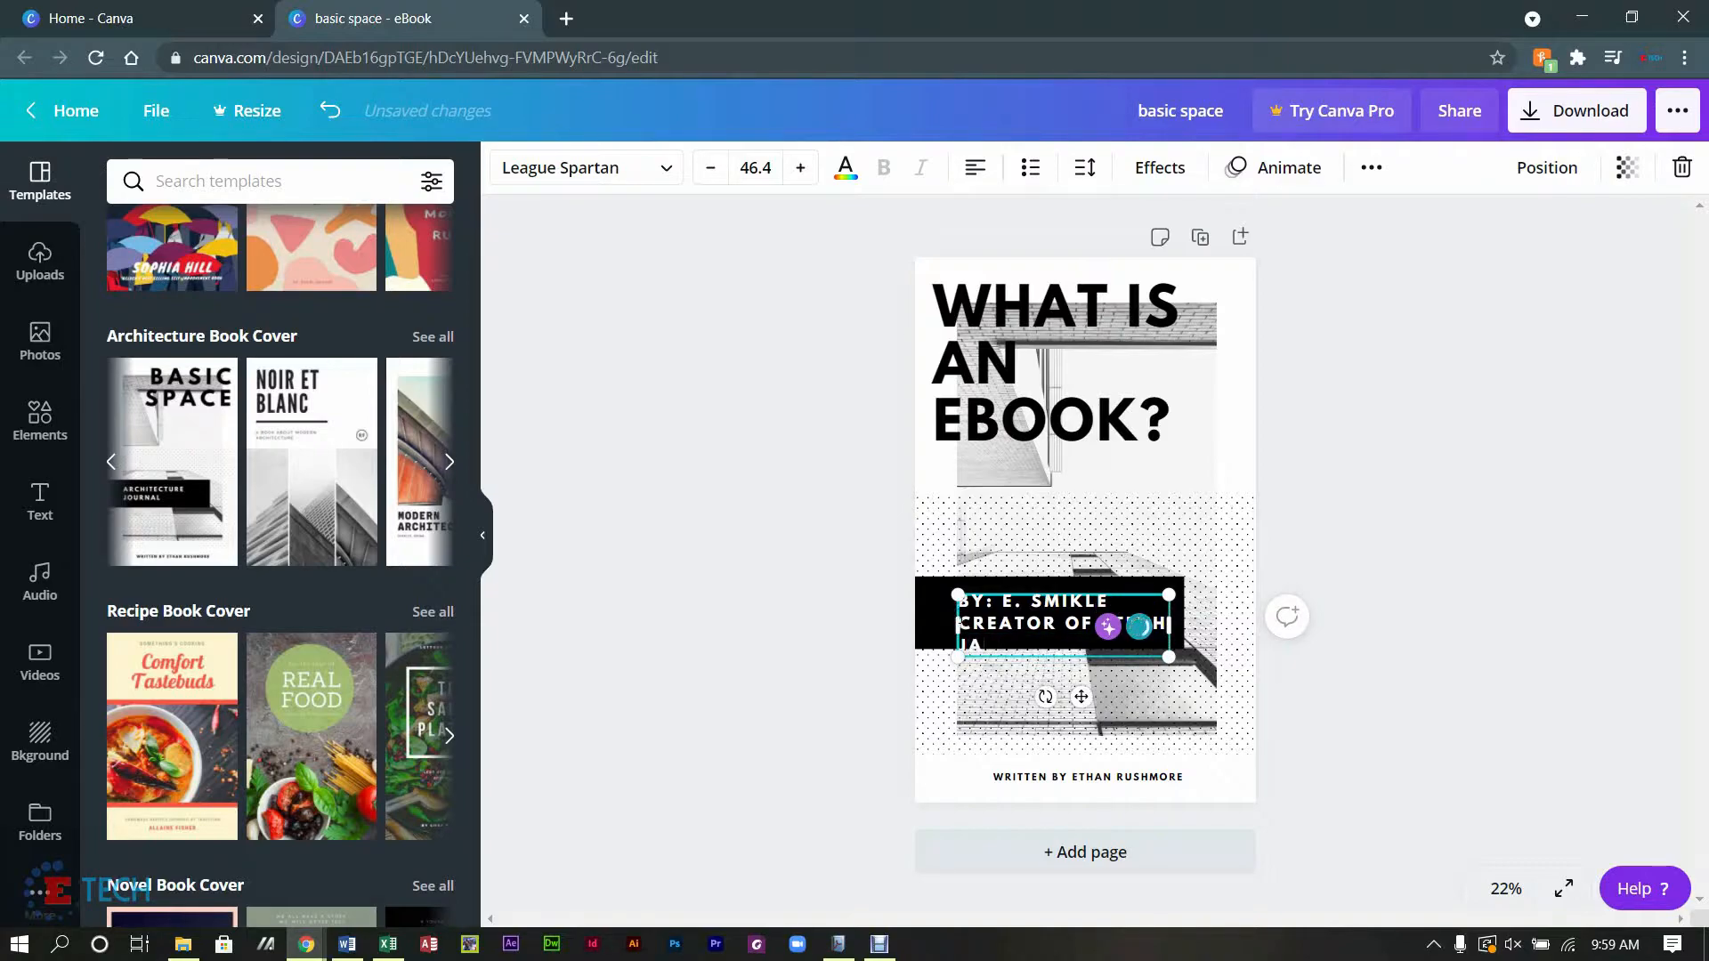
left_click_drag(958, 626, 916, 630)
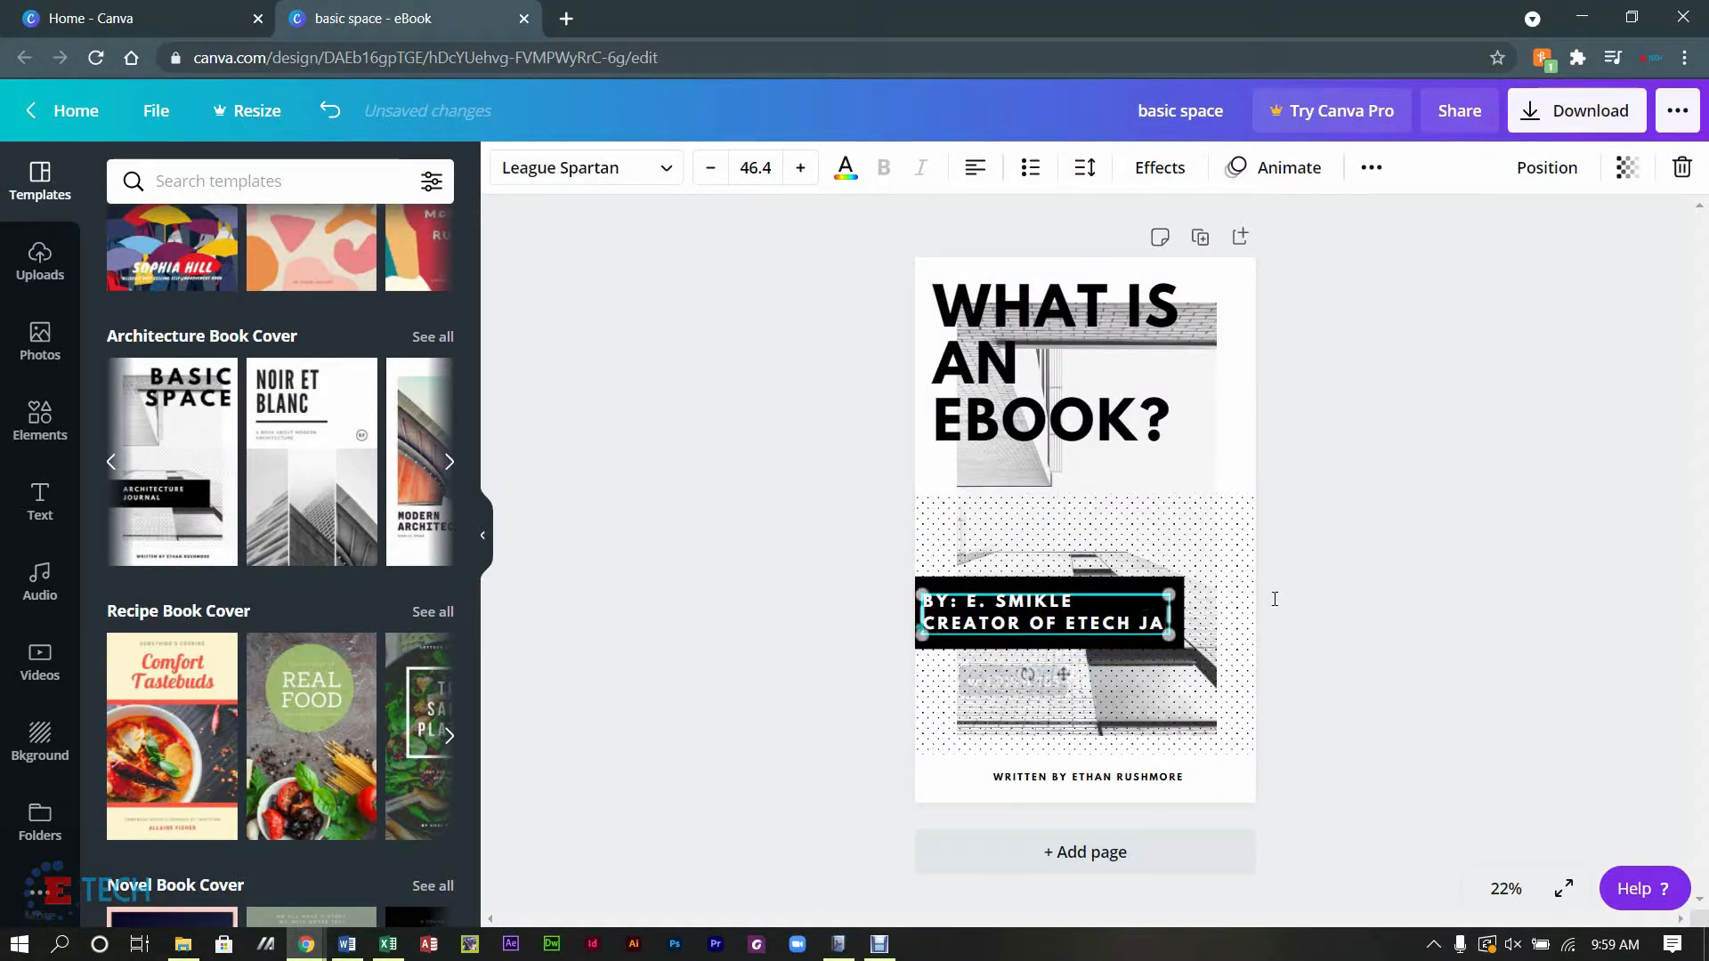
left_click(1510, 606)
Step: Replace the "WRITTEN BY" author line at the foot of the cover with "ETECHNOLOGY JAMAICA"
left_click(1137, 776)
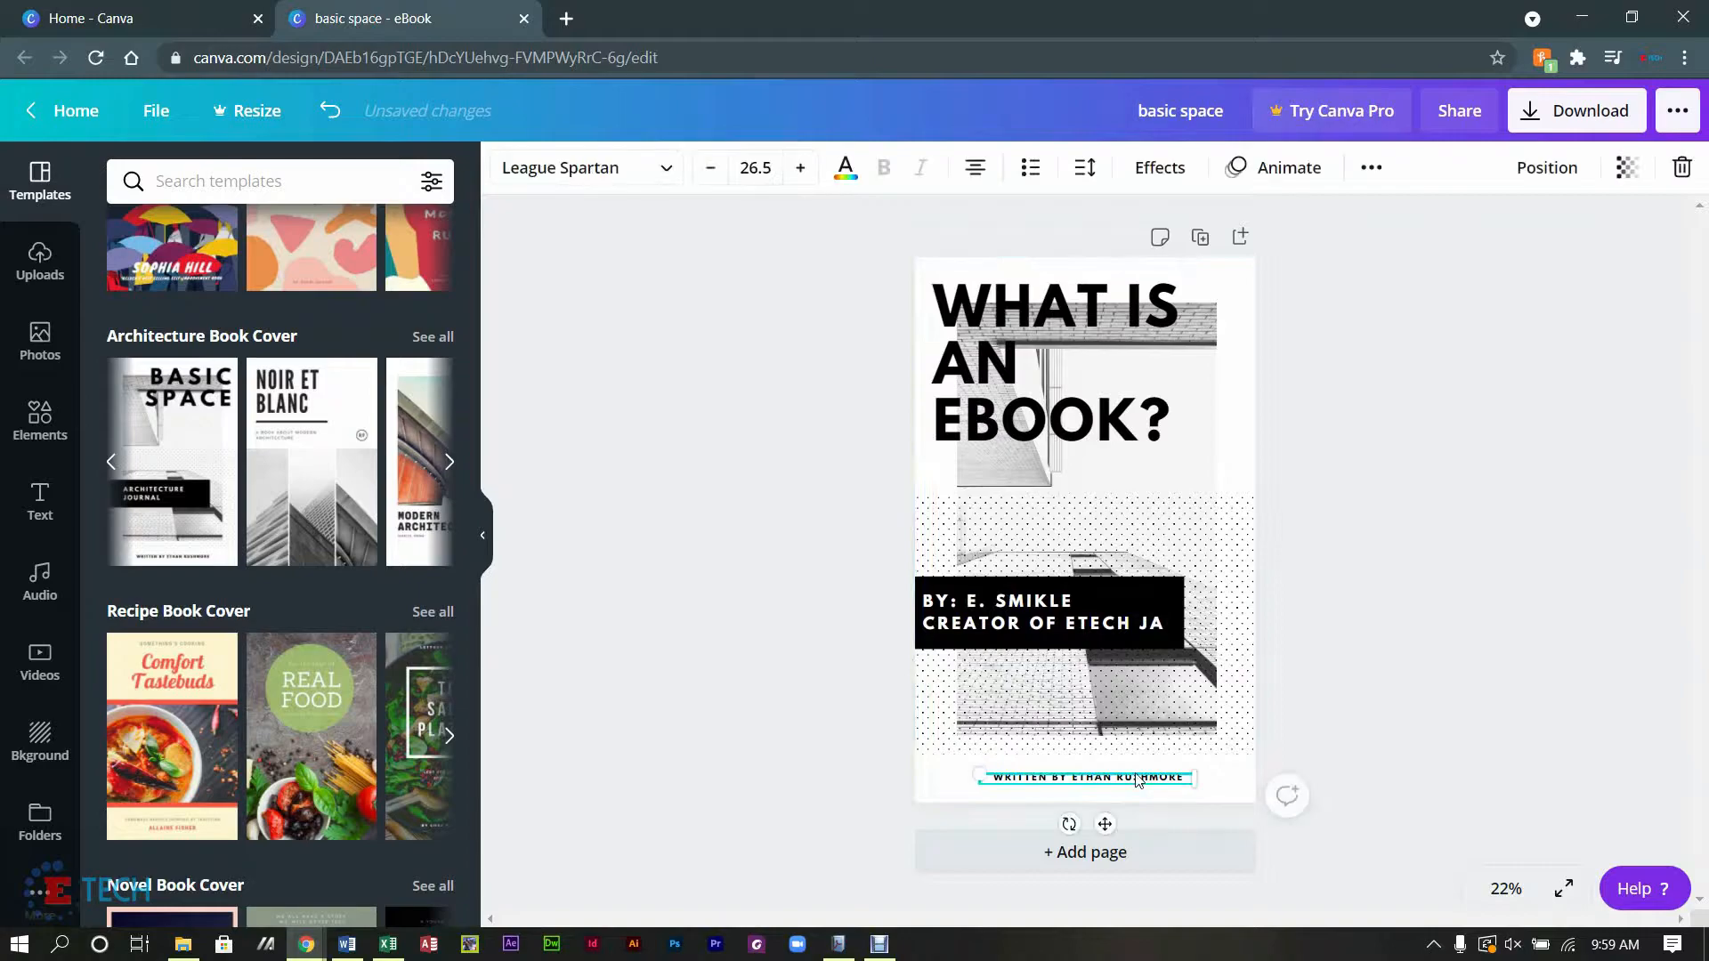
left_click(1136, 774)
left_click(1136, 778)
double_click(1137, 778)
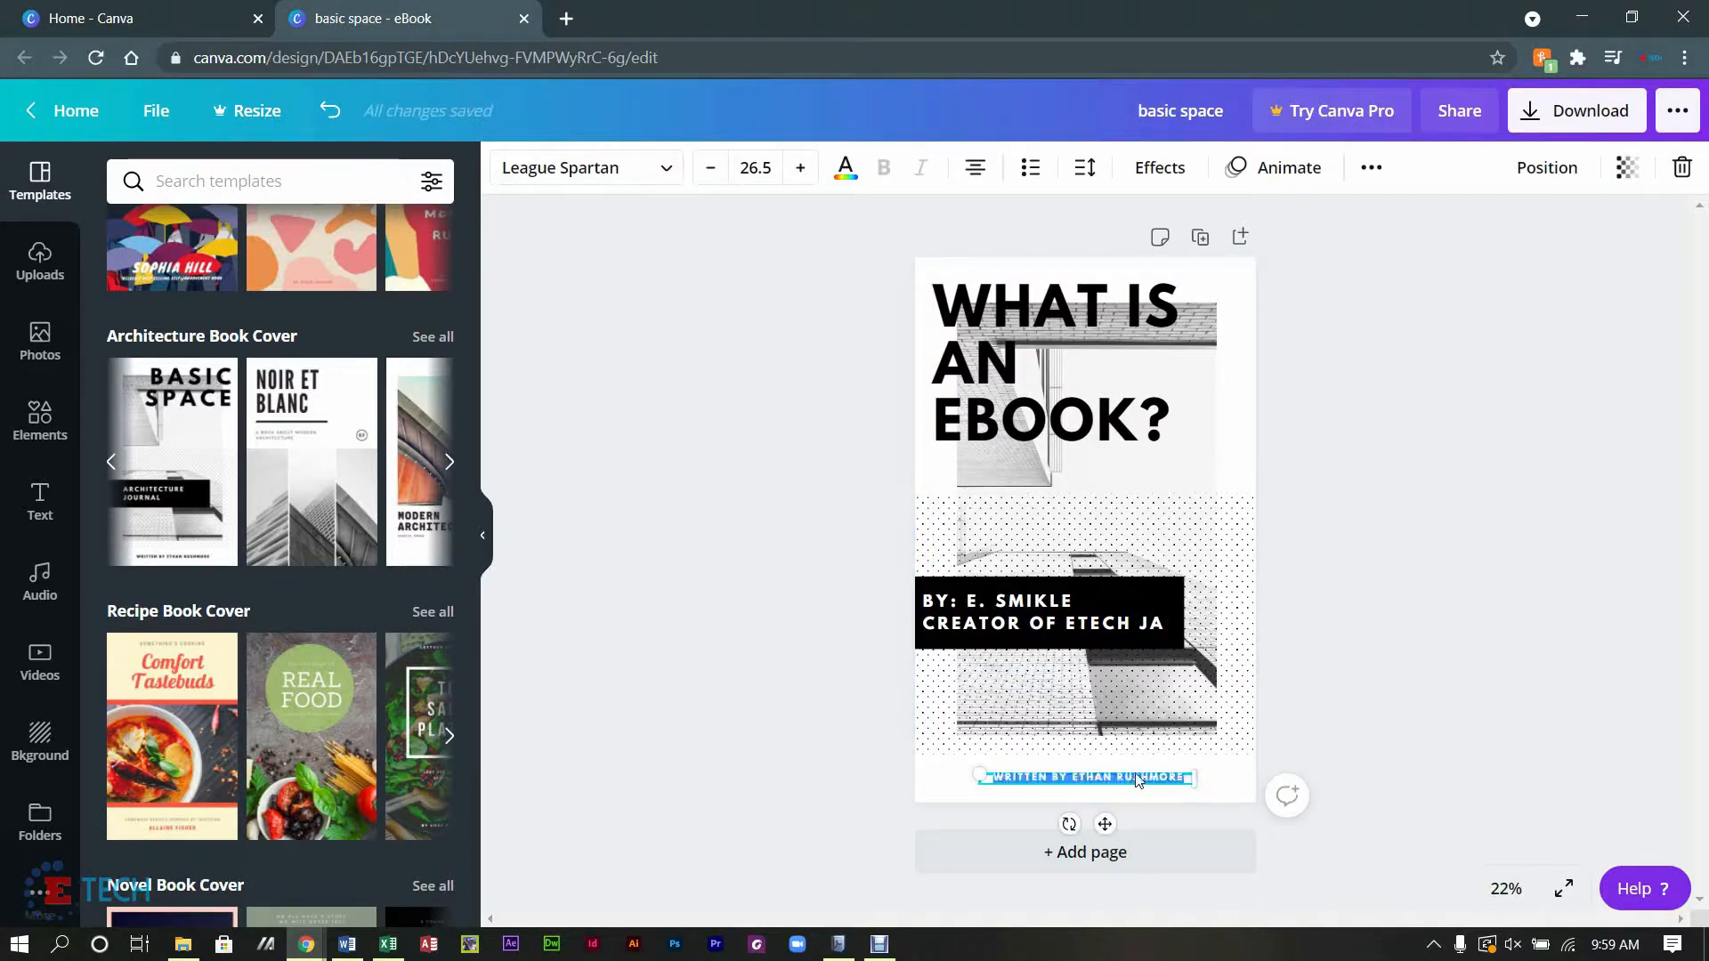
left_click(1137, 778)
key("BackSpace")
key("BackSpace")
key("BackSpace")
key("BackSpace")
key("BackSpace")
key("BackSpace")
key("BackSpace")
key("BackSpace")
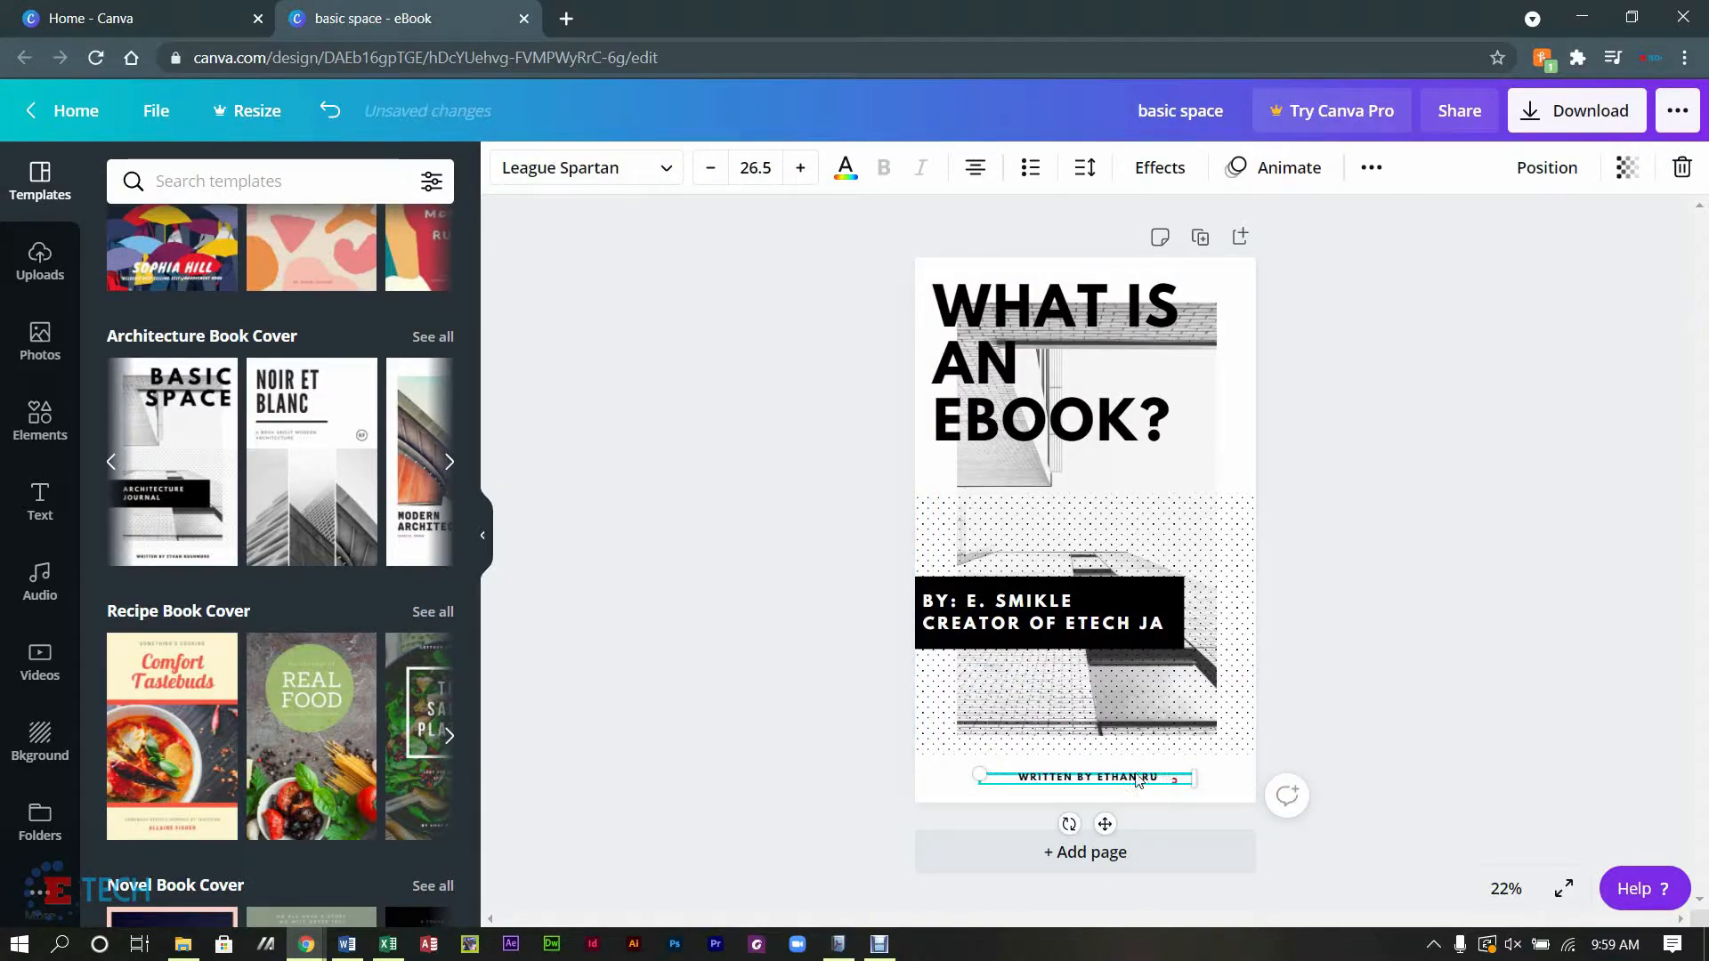
key("BackSpace")
key("BackSpace")
key("BackSpace")
key("BackSpace")
key("BackSpace")
key("BackSpace")
key("BackSpace")
key("BackSpace")
key("BackSpace")
key("BackSpace")
key("BackSpace")
key("BackSpace")
key("BackSpace")
key("BackSpace")
key("BackSpace")
key("BackSpace")
type("ETECH")
type("T")
key("BackSpace")
type("NOLOGY JAMAICA")
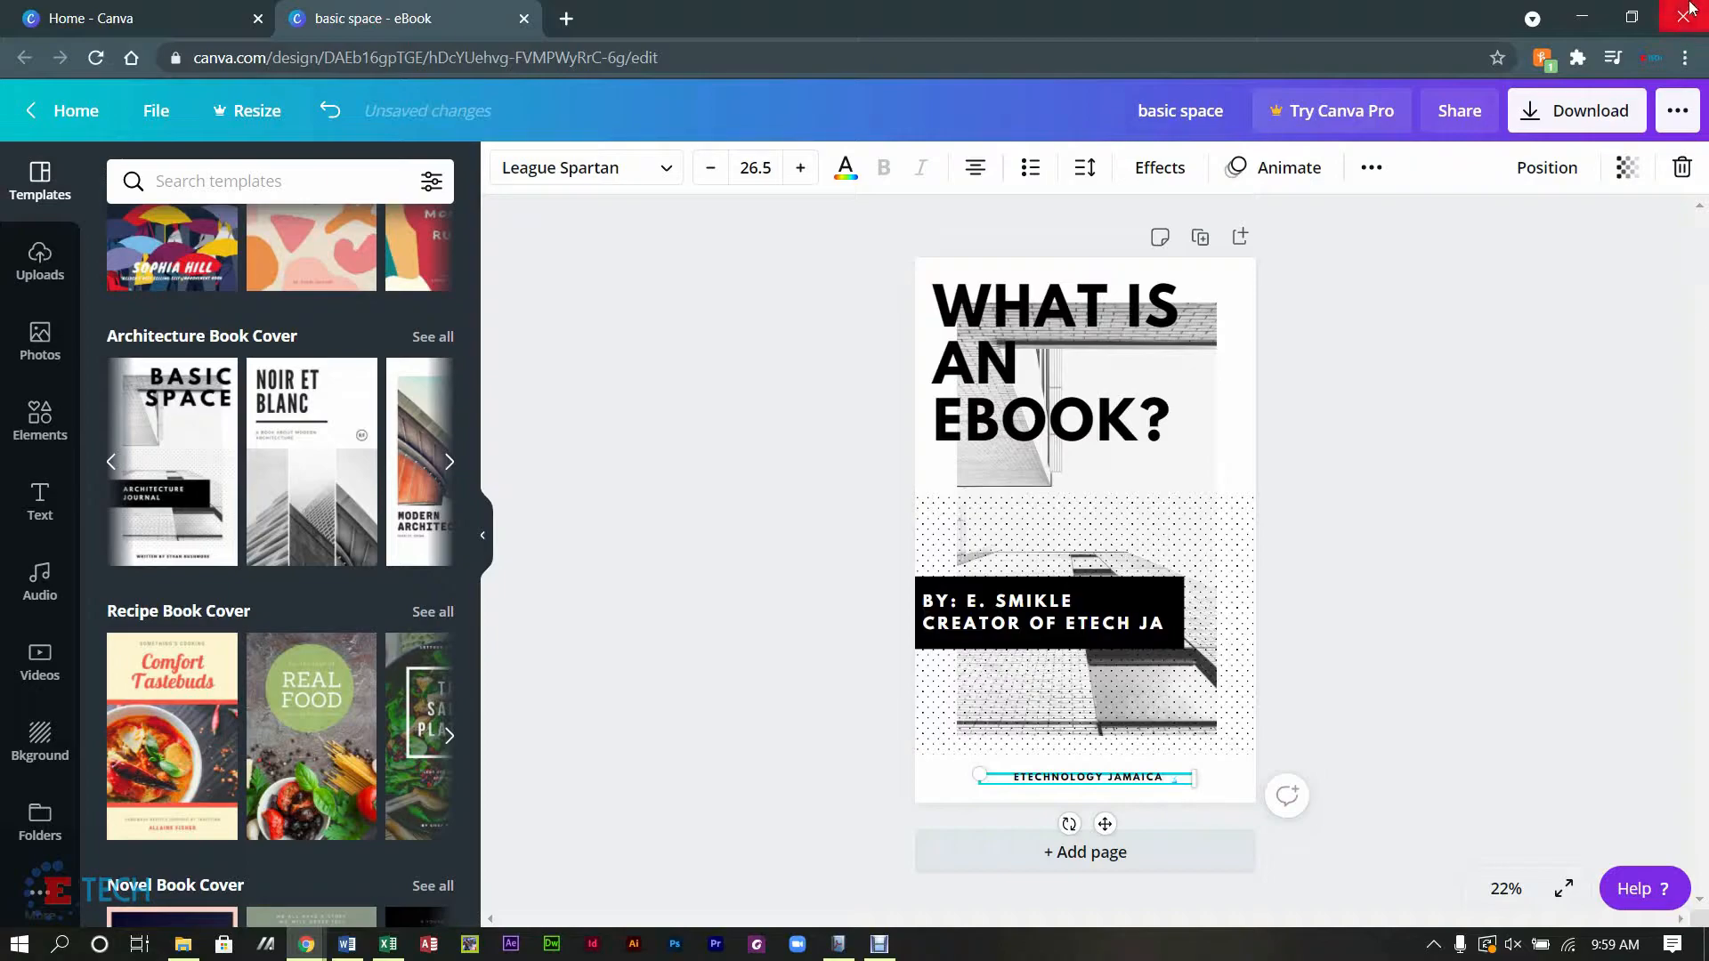
left_click(1430, 513)
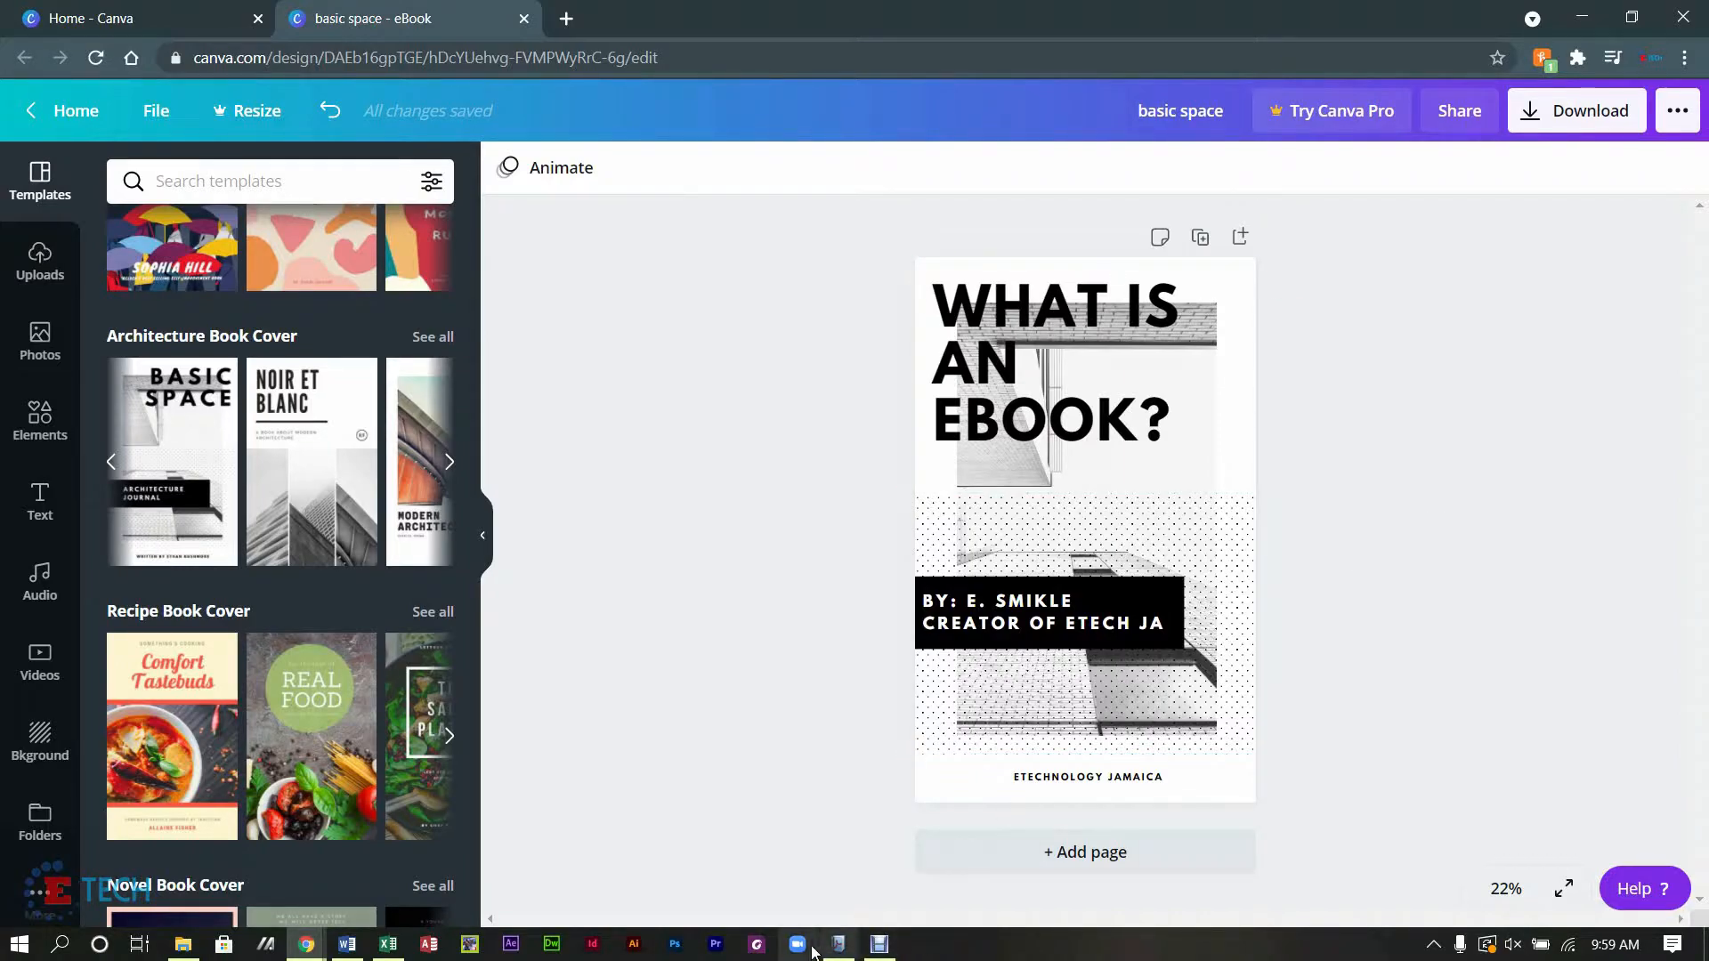
Step: Switch to Flip PDF Professional to view its start screen, and return to the cover design
left_click(836, 949)
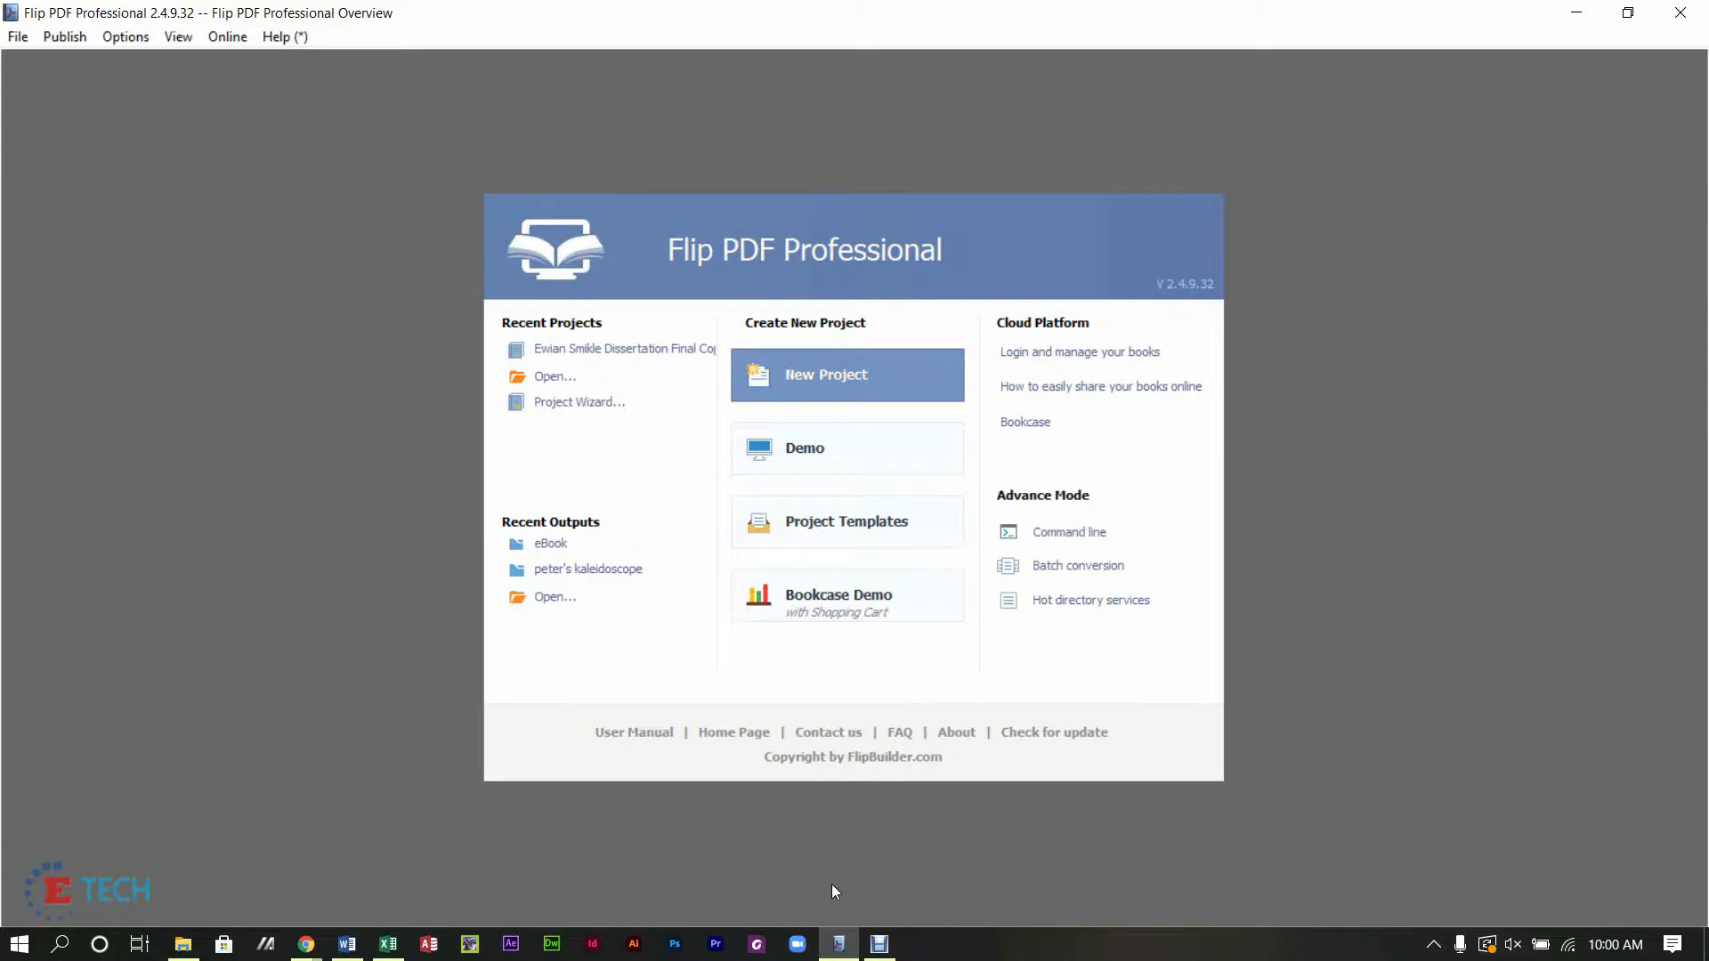
left_click(1577, 20)
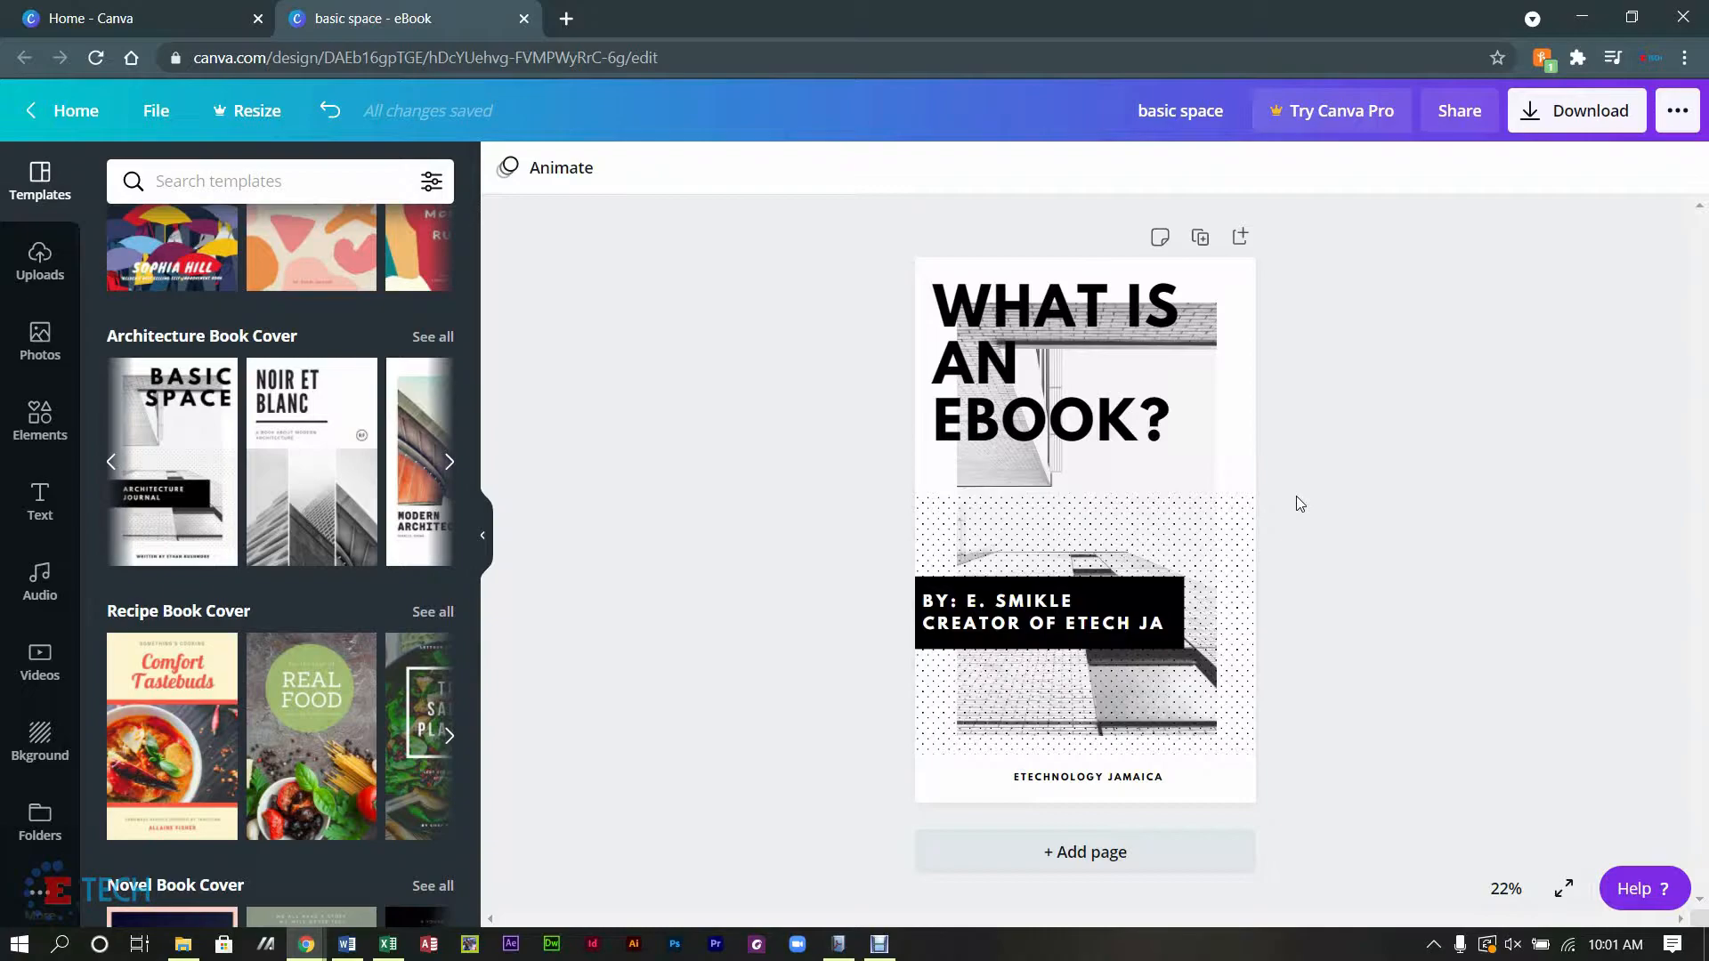
left_click(1066, 856)
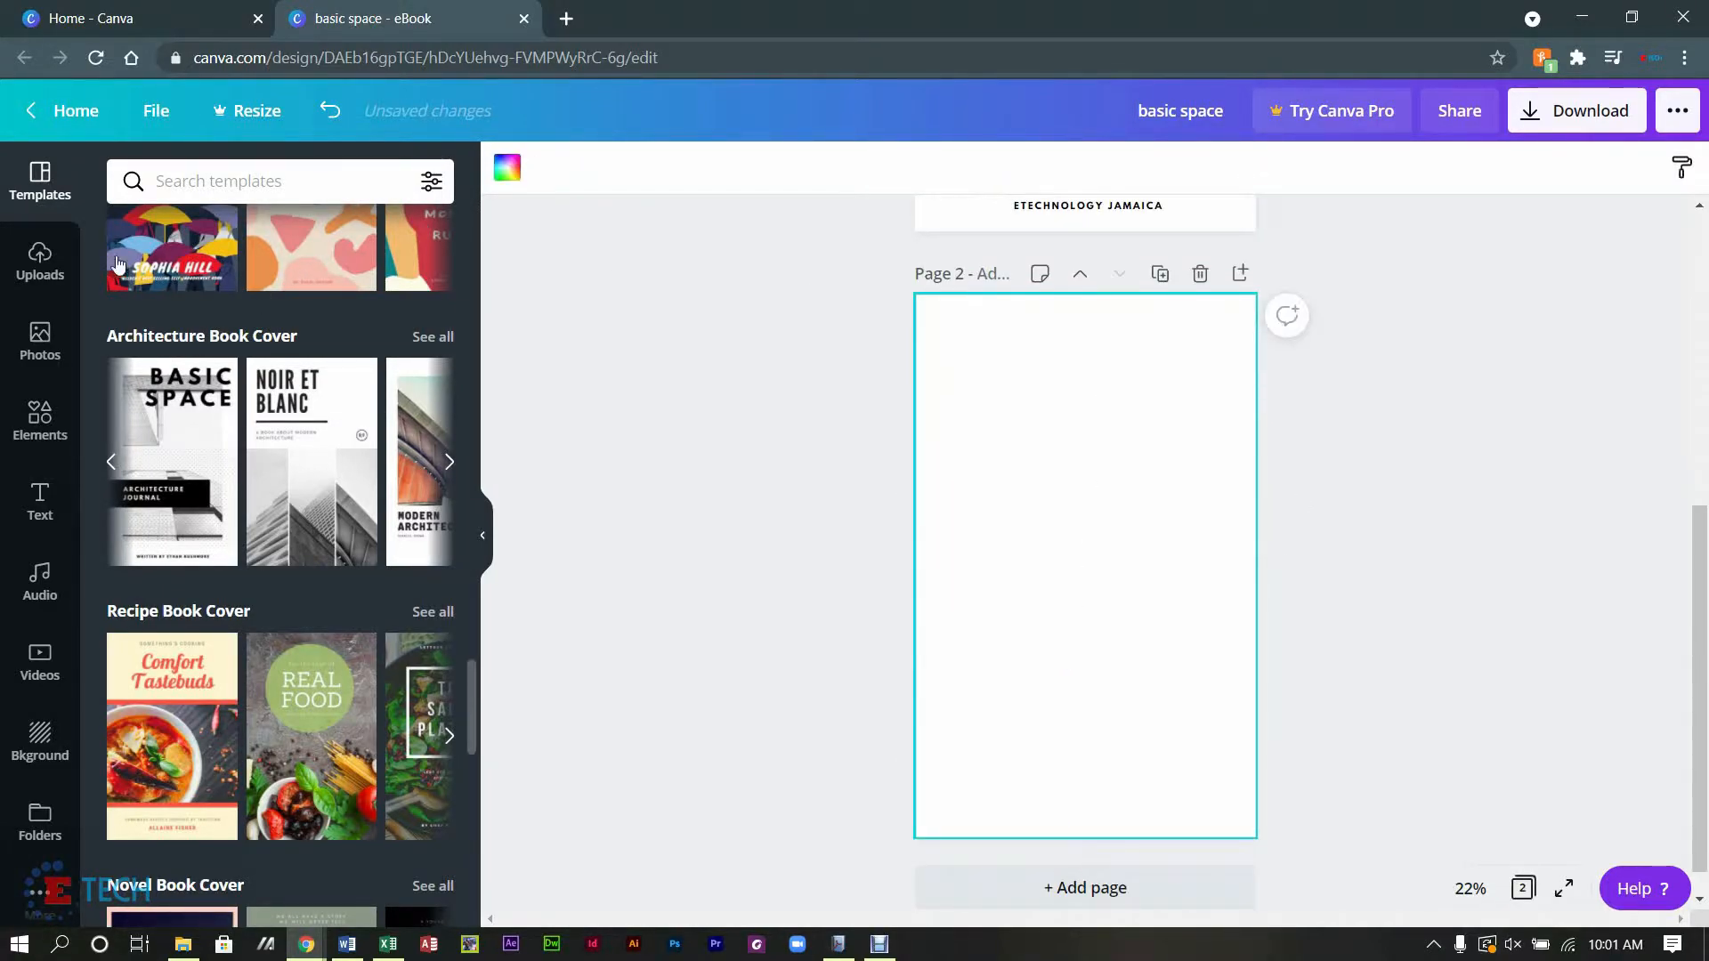
left_click(39, 502)
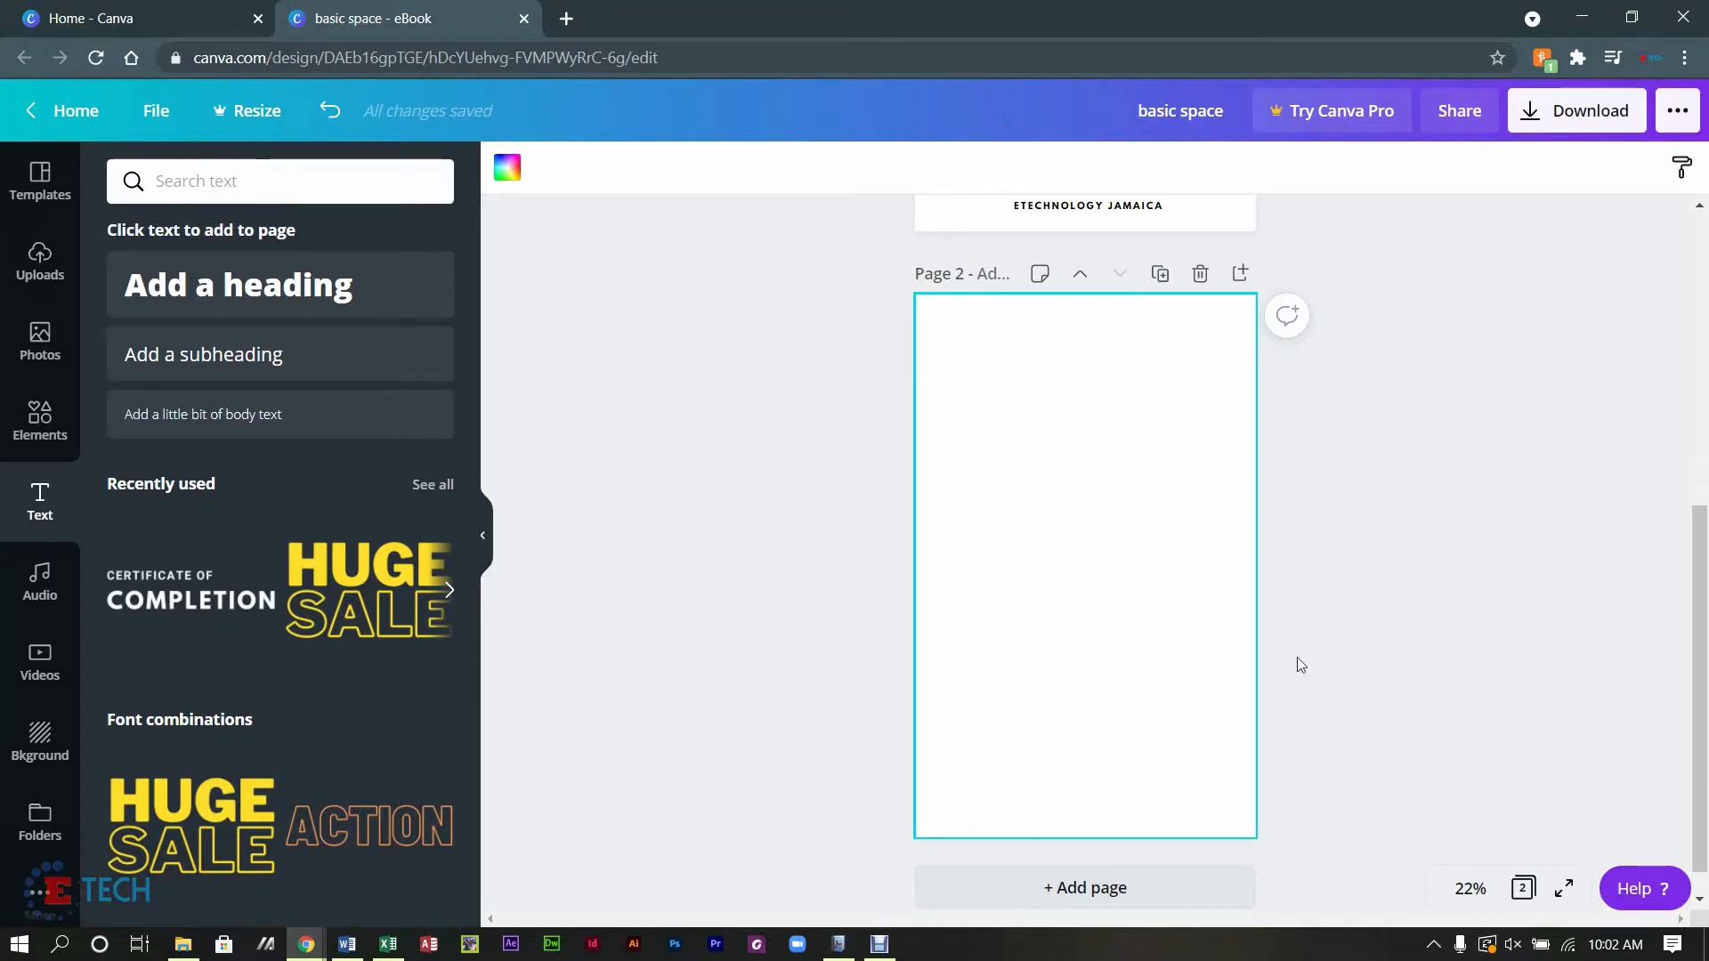
left_click(1200, 274)
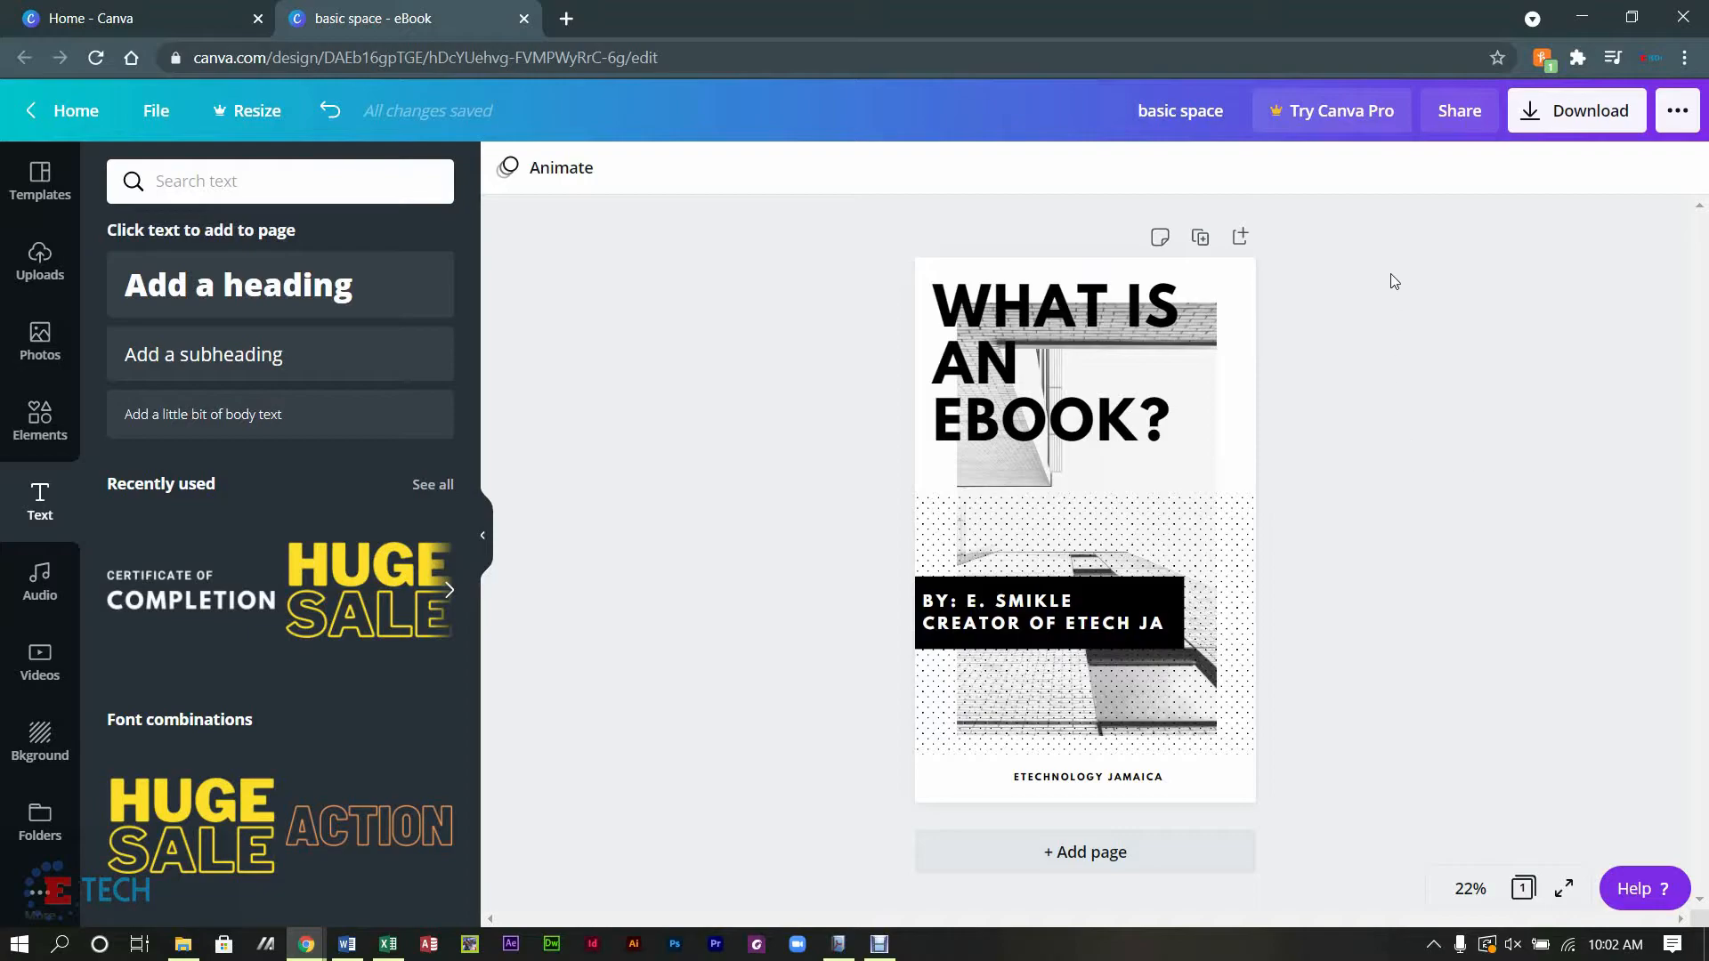
Step: Download the cover as a PNG, saving it as "basic space" in the Pictures folder, and dismiss the referral offer
left_click(1621, 107)
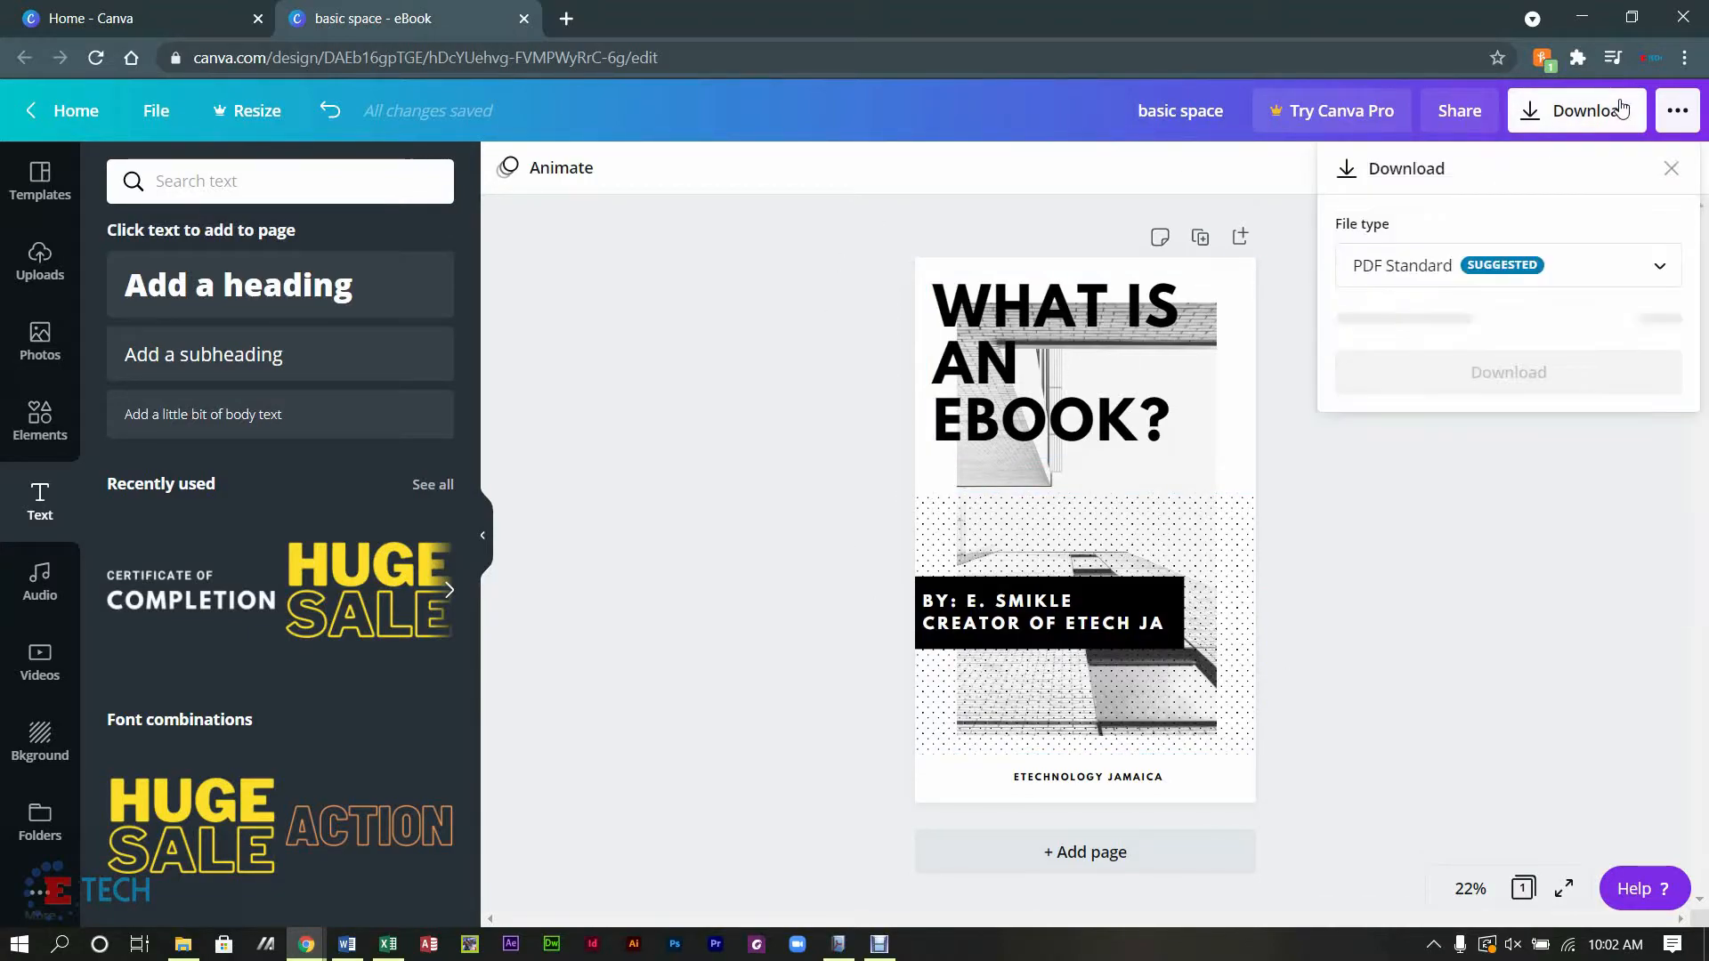
left_click(1597, 277)
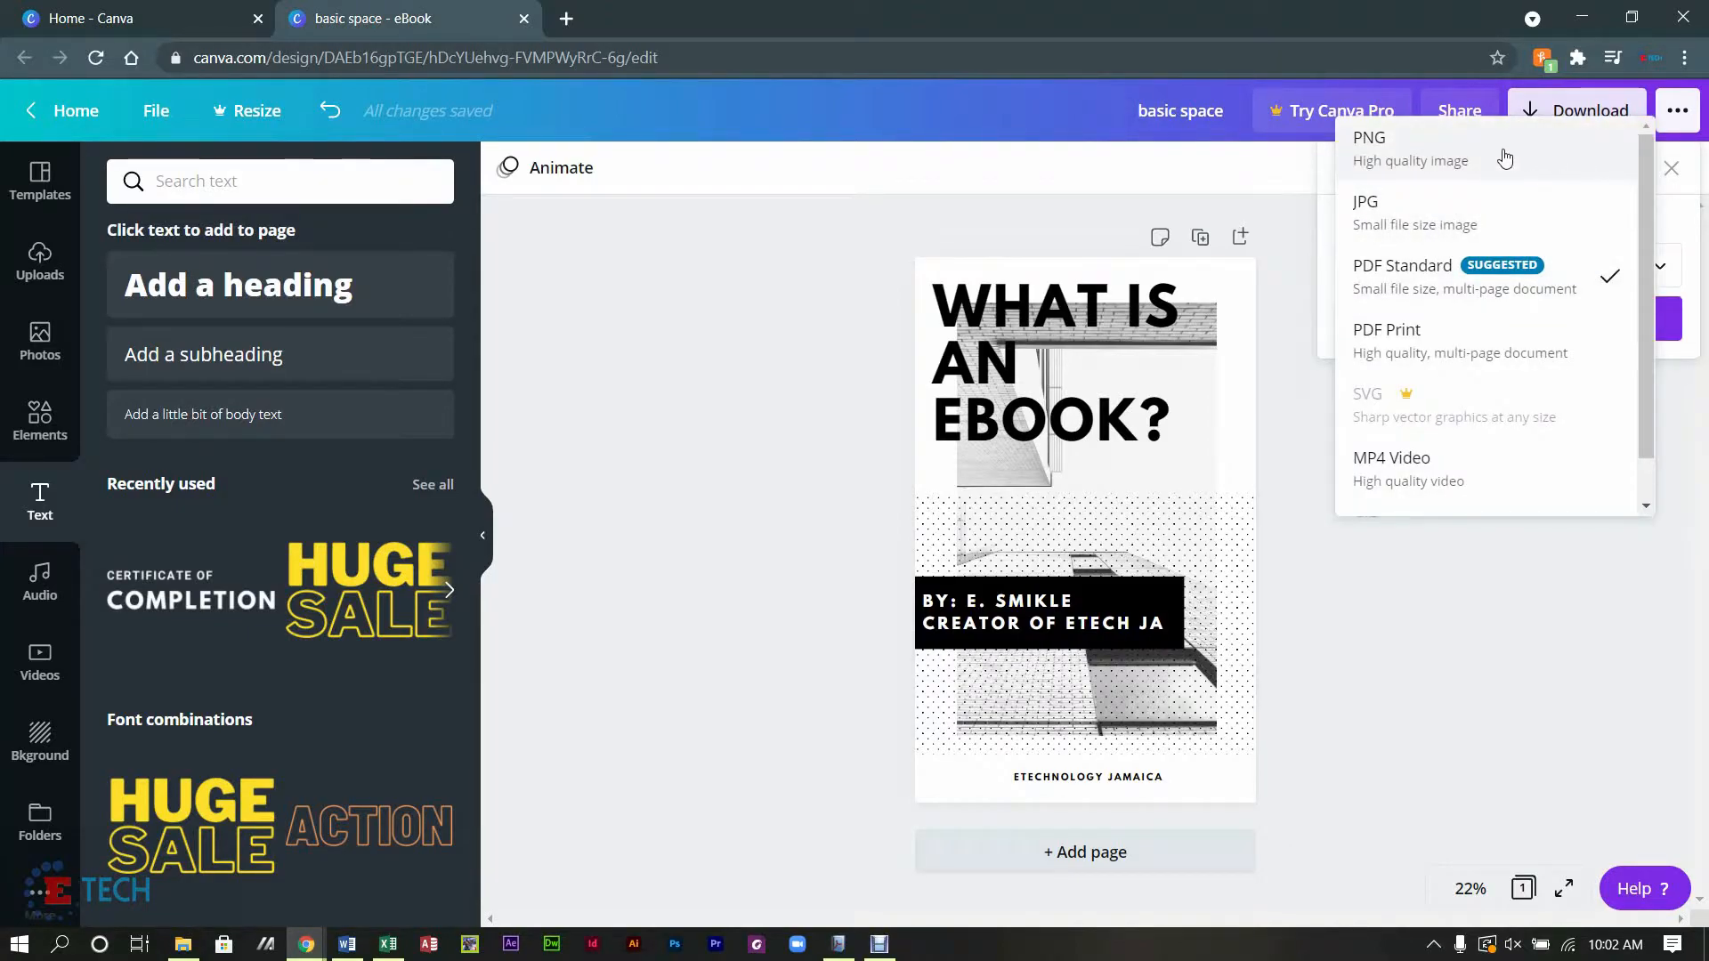
left_click(1537, 153)
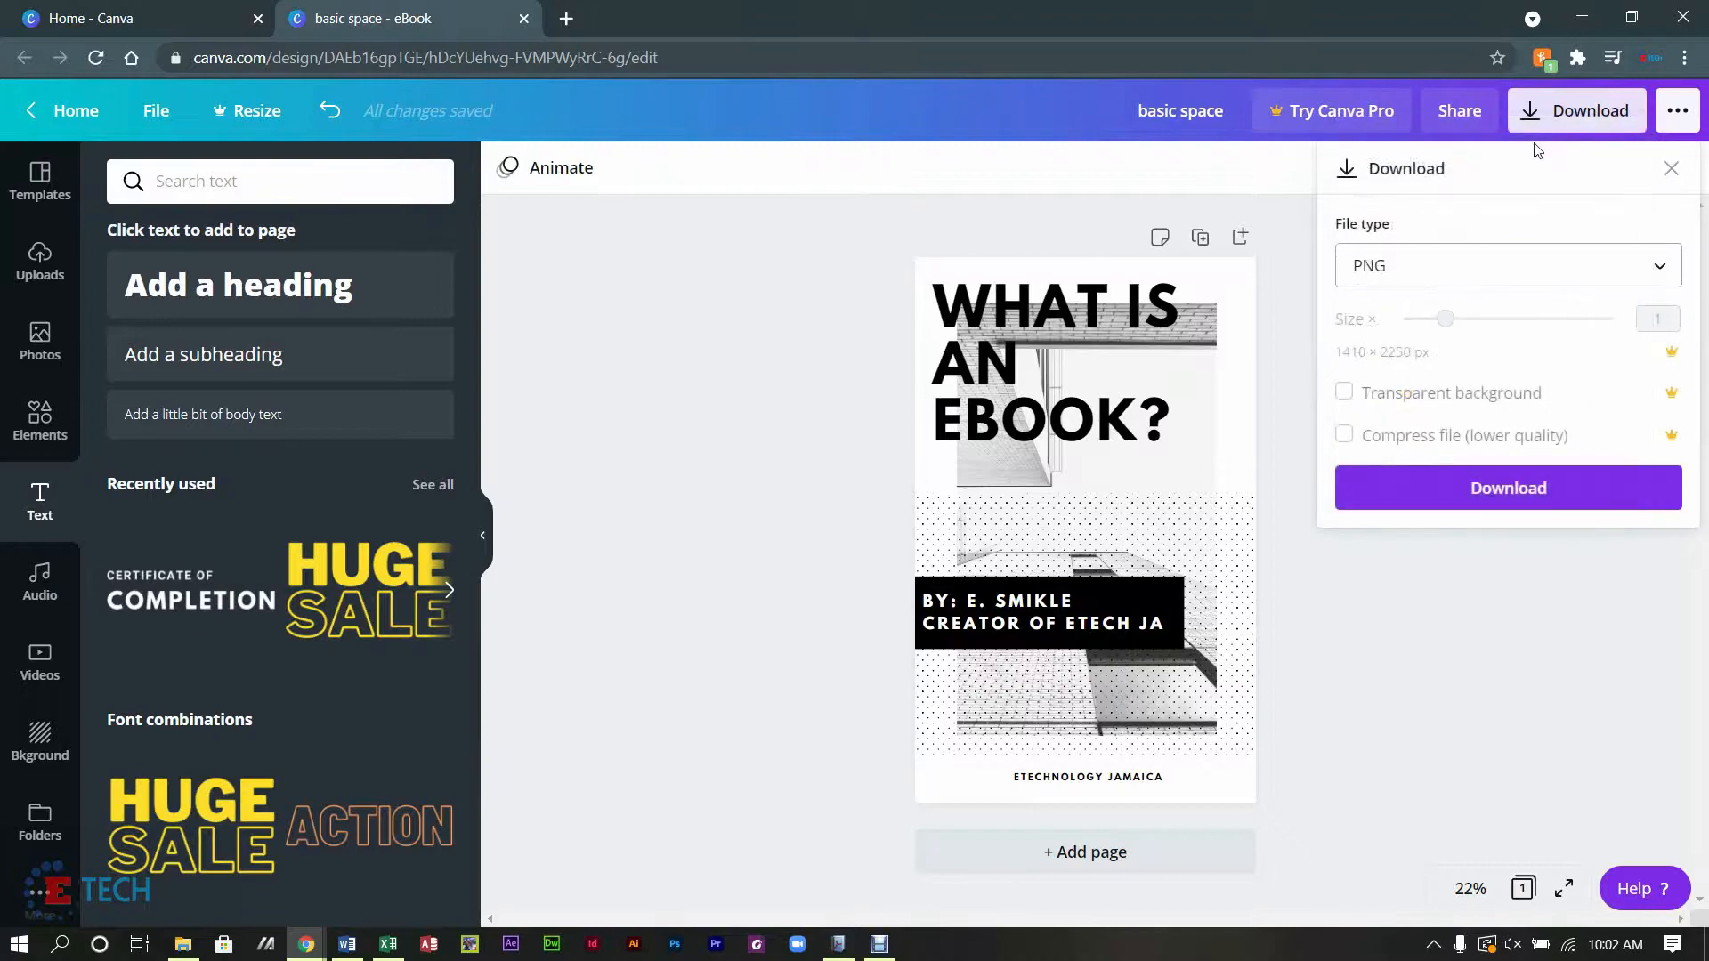
left_click(1484, 488)
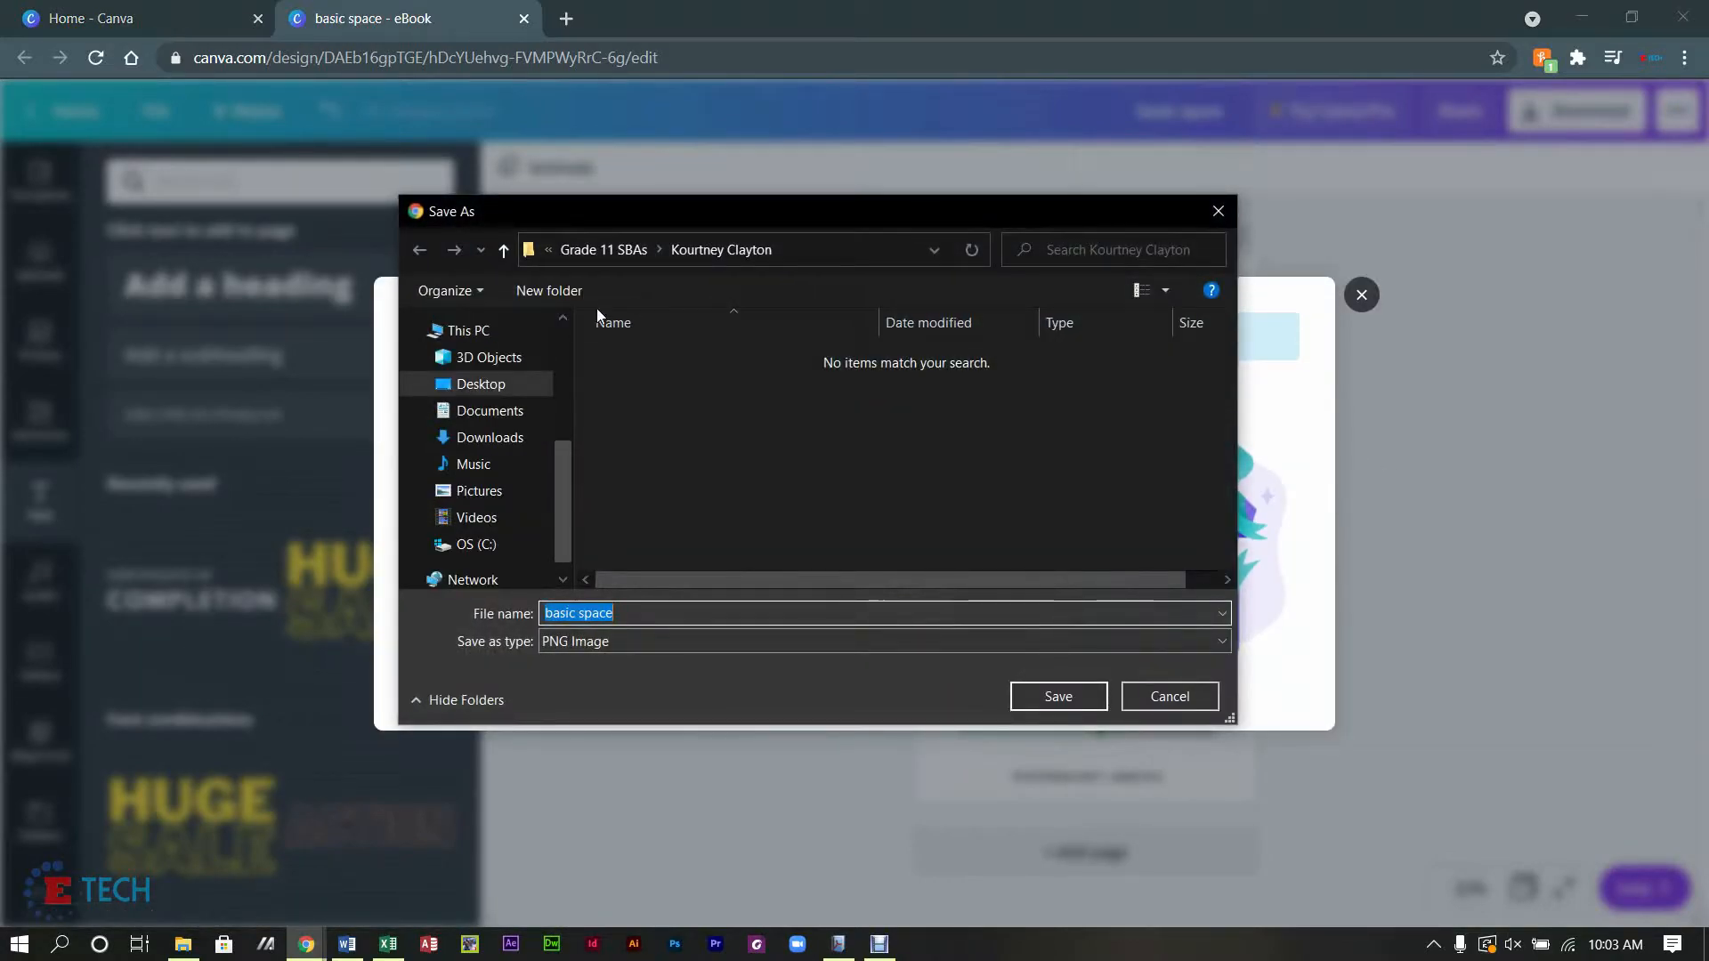
left_click(473, 464)
left_click(479, 491)
left_click(1095, 693)
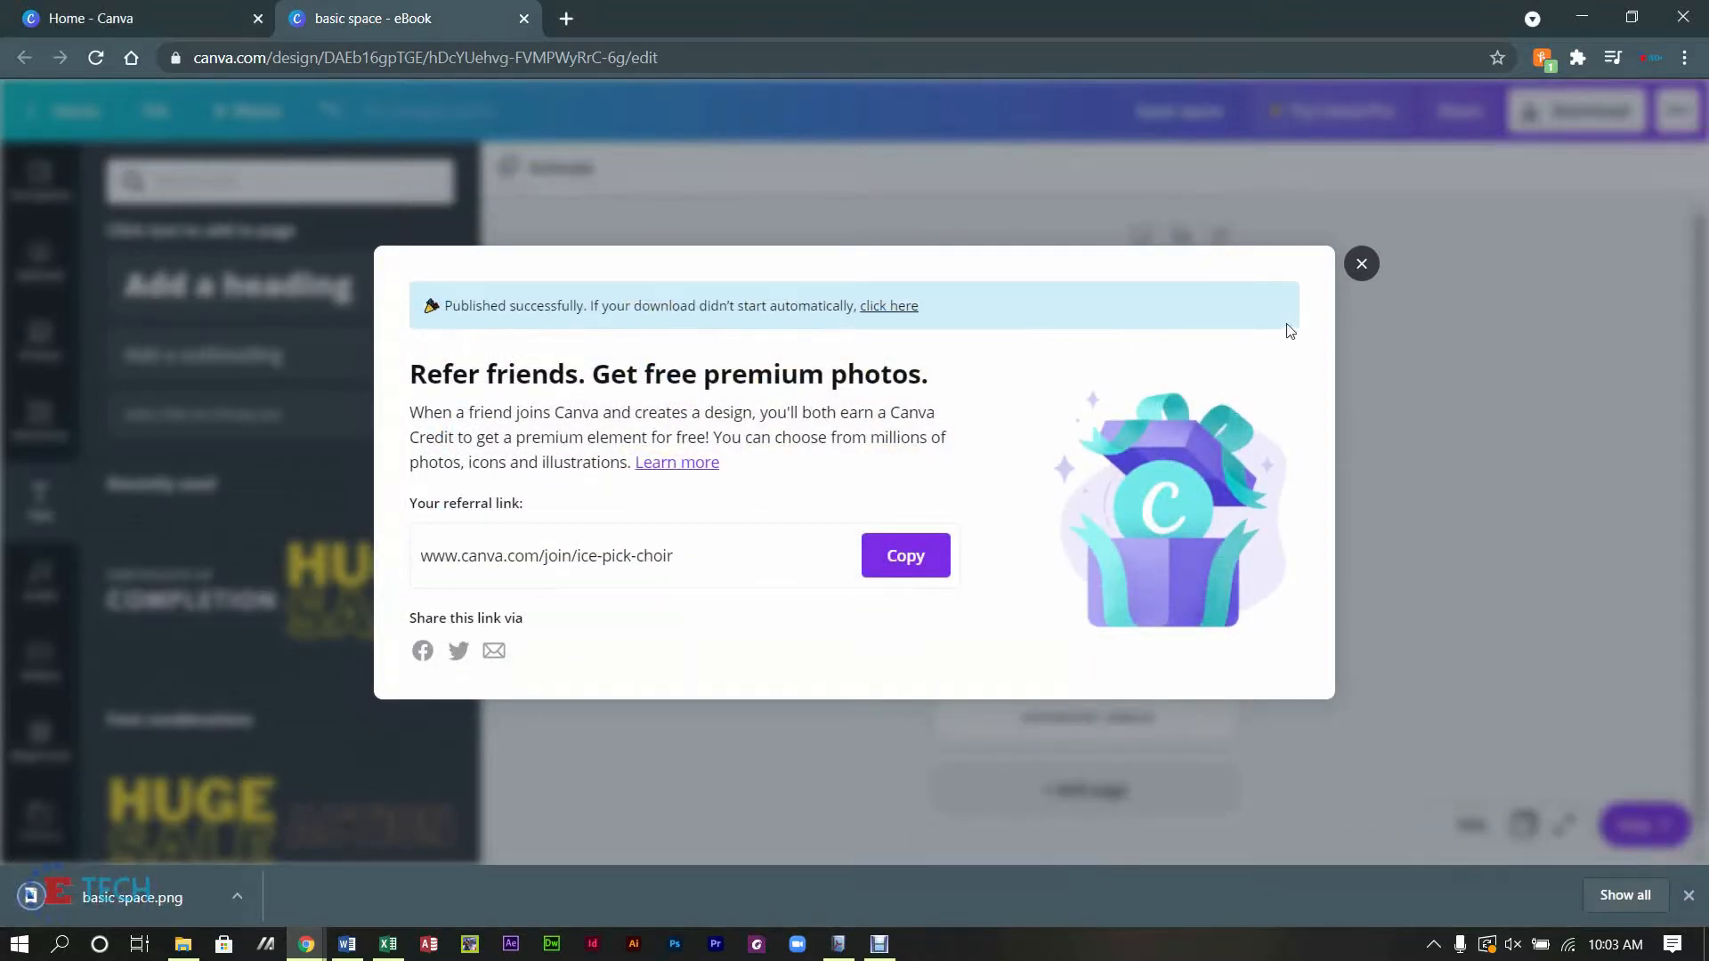
left_click(1361, 263)
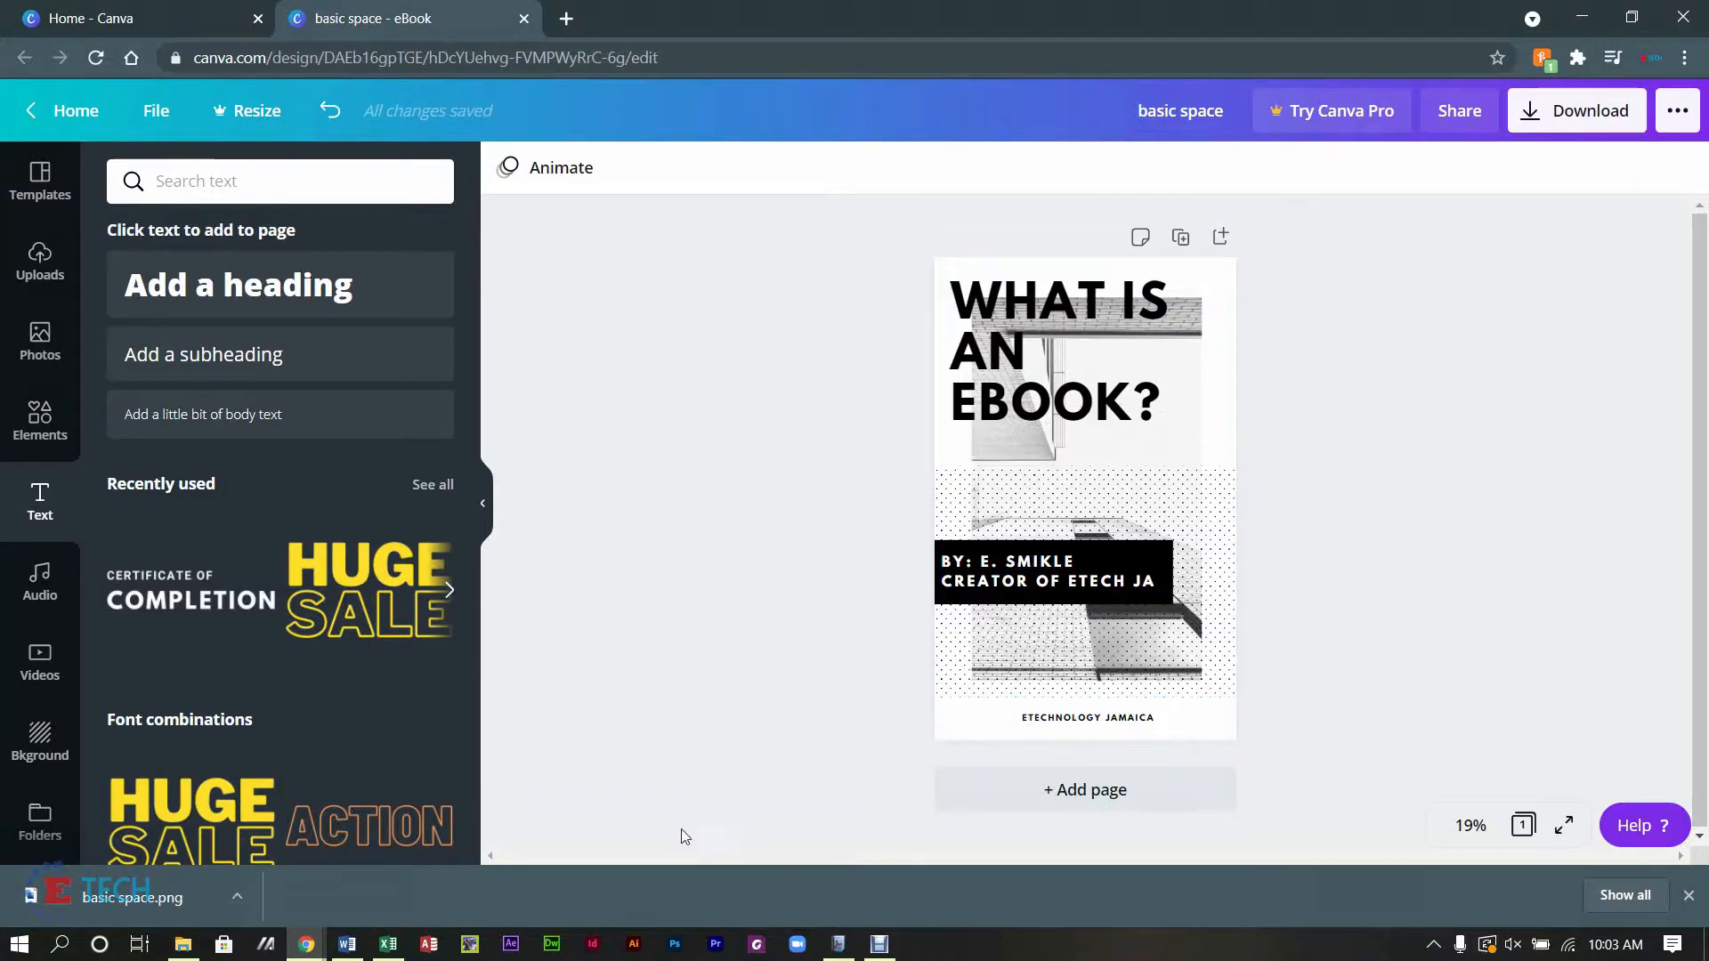
Step: Switch to the ebook document in Word and insert the "basic space" picture from the Pictures folder
left_click(350, 945)
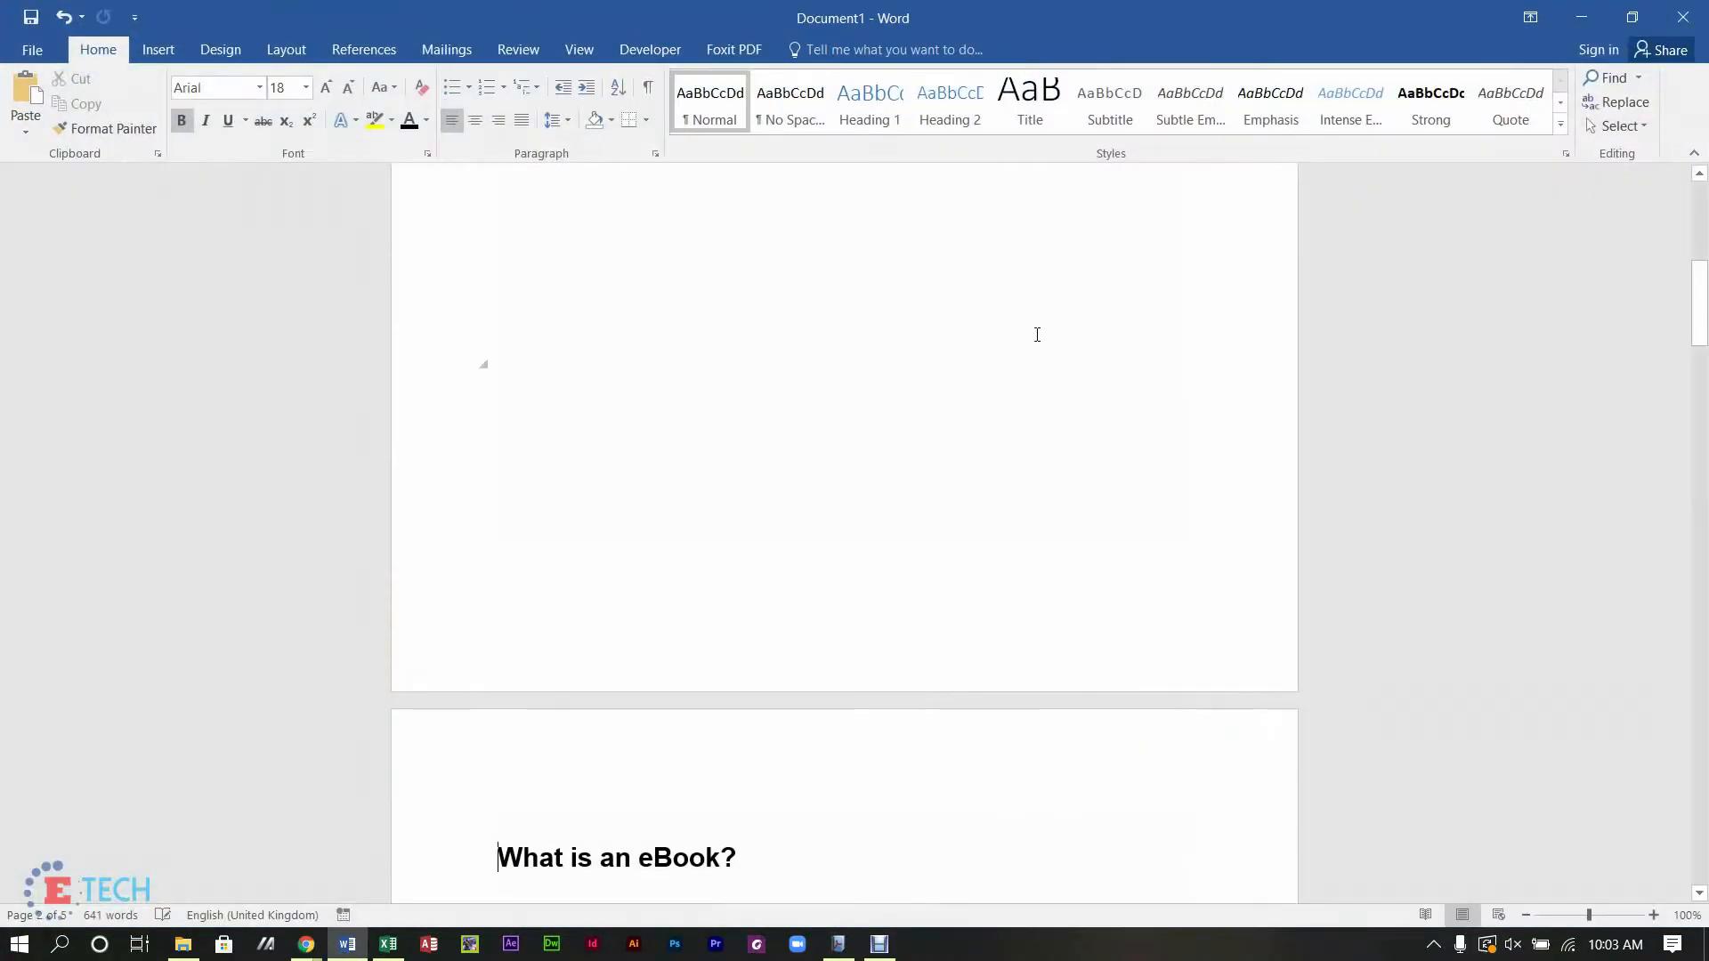
left_click_drag(1700, 333, 1701, 244)
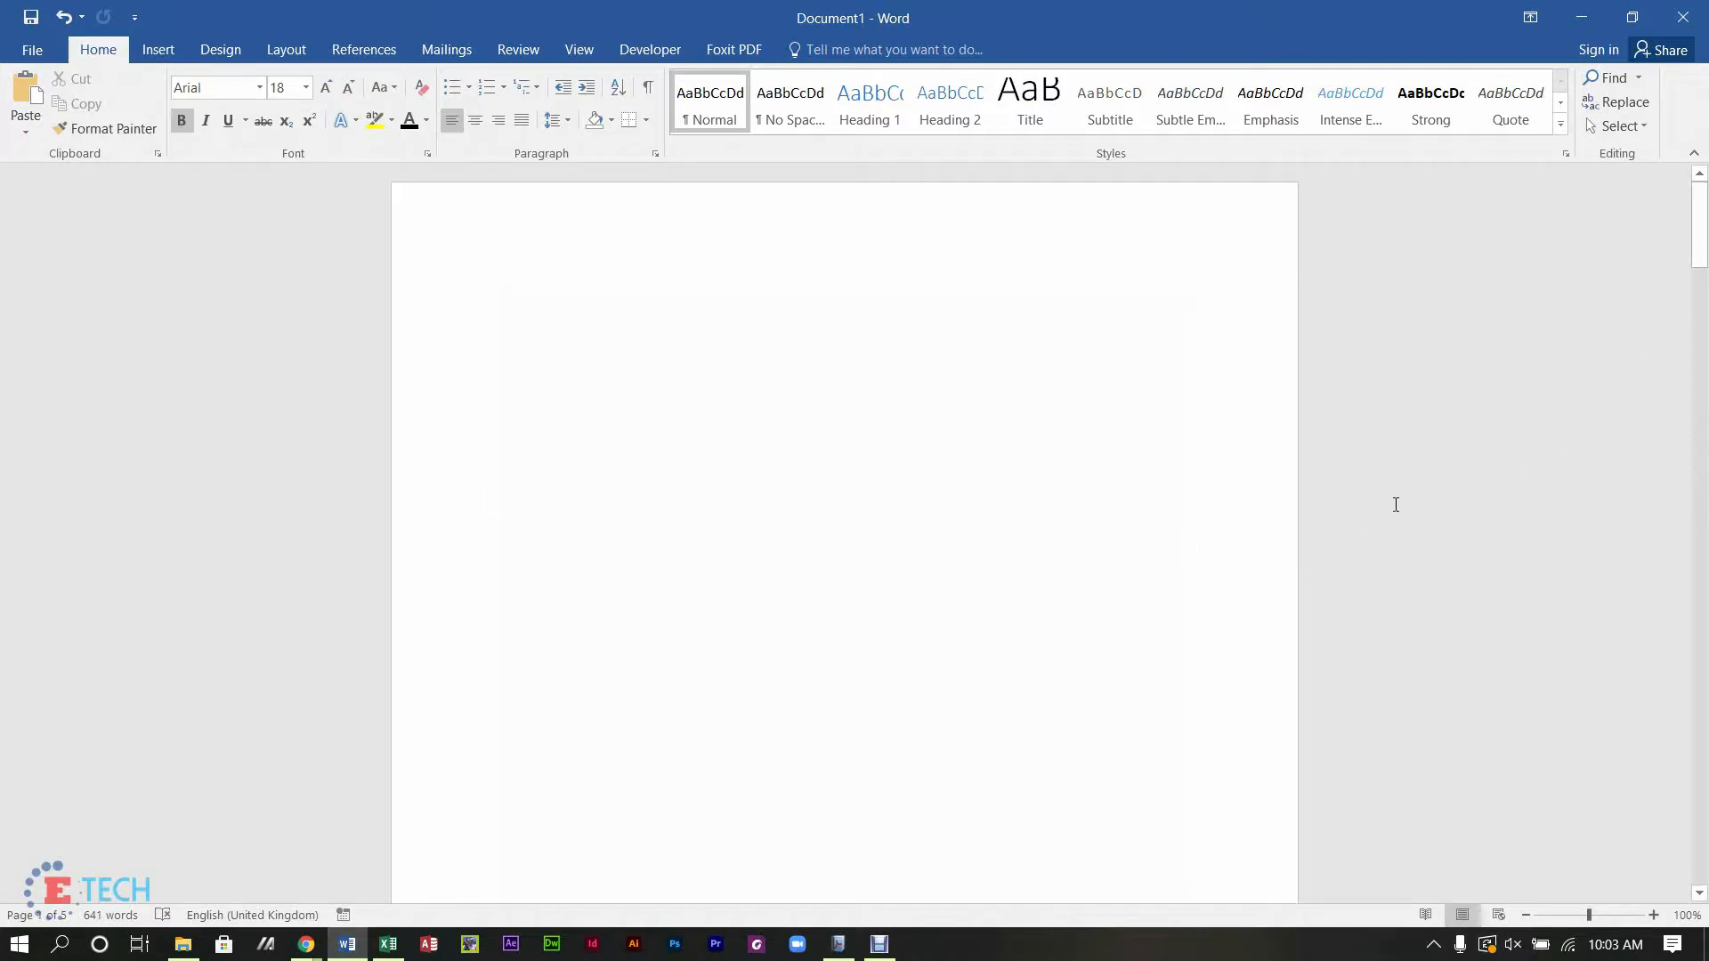
left_click(162, 51)
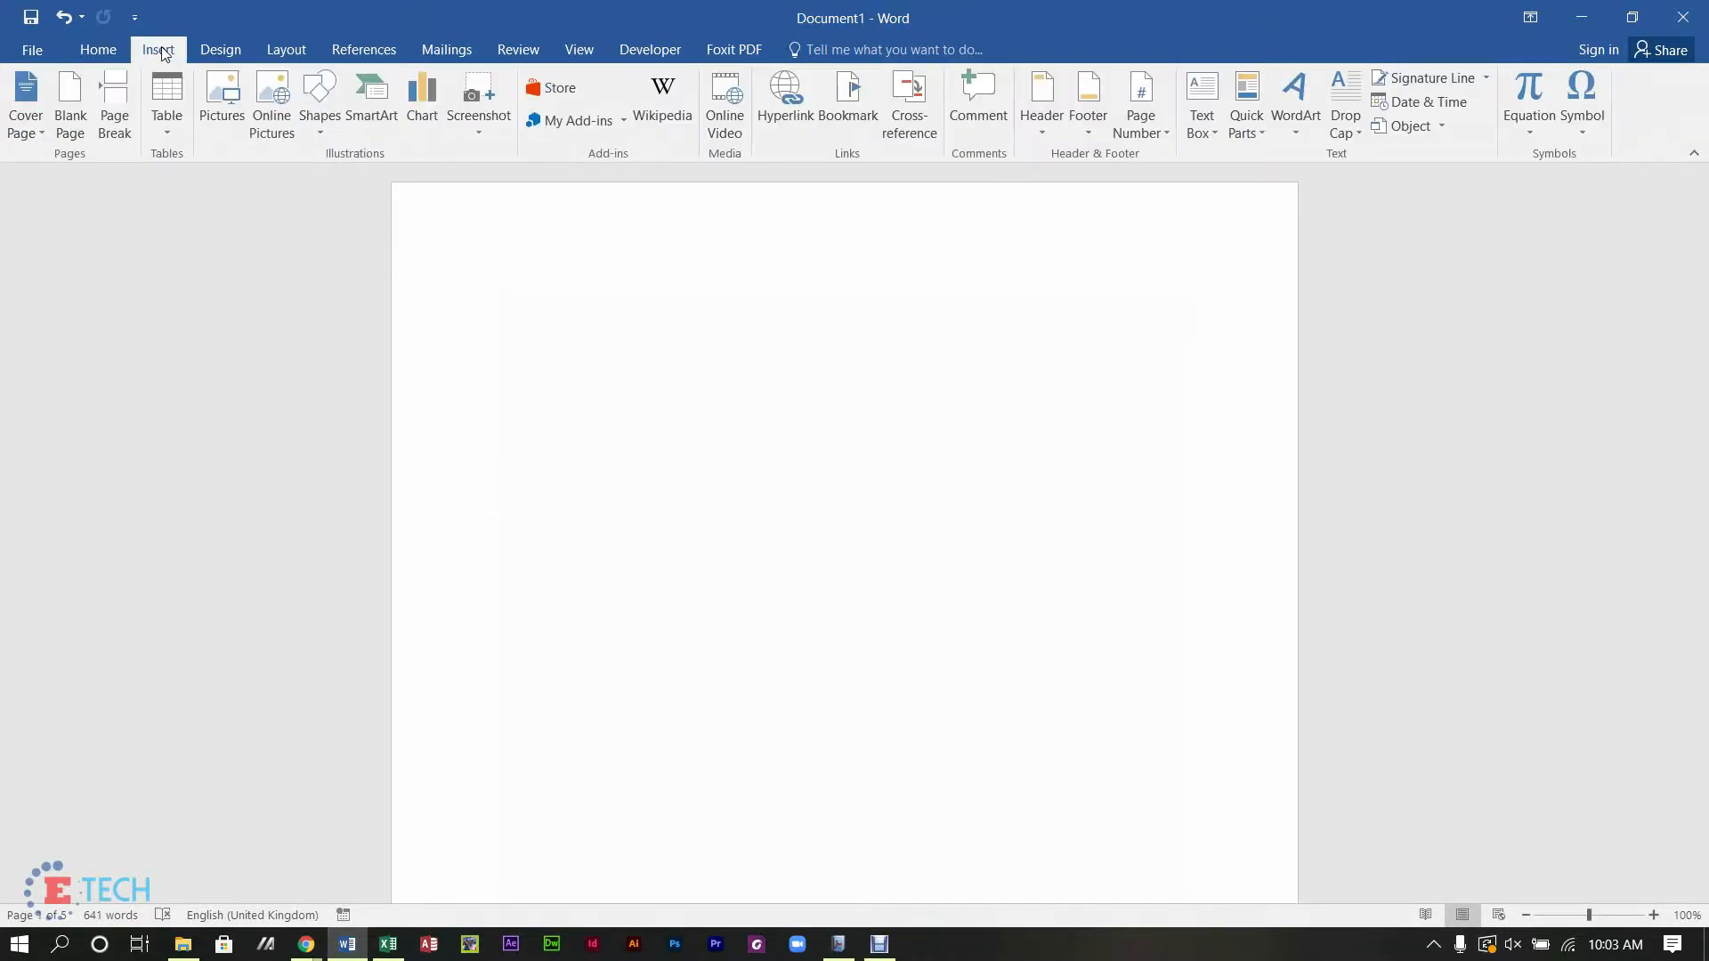
left_click(221, 99)
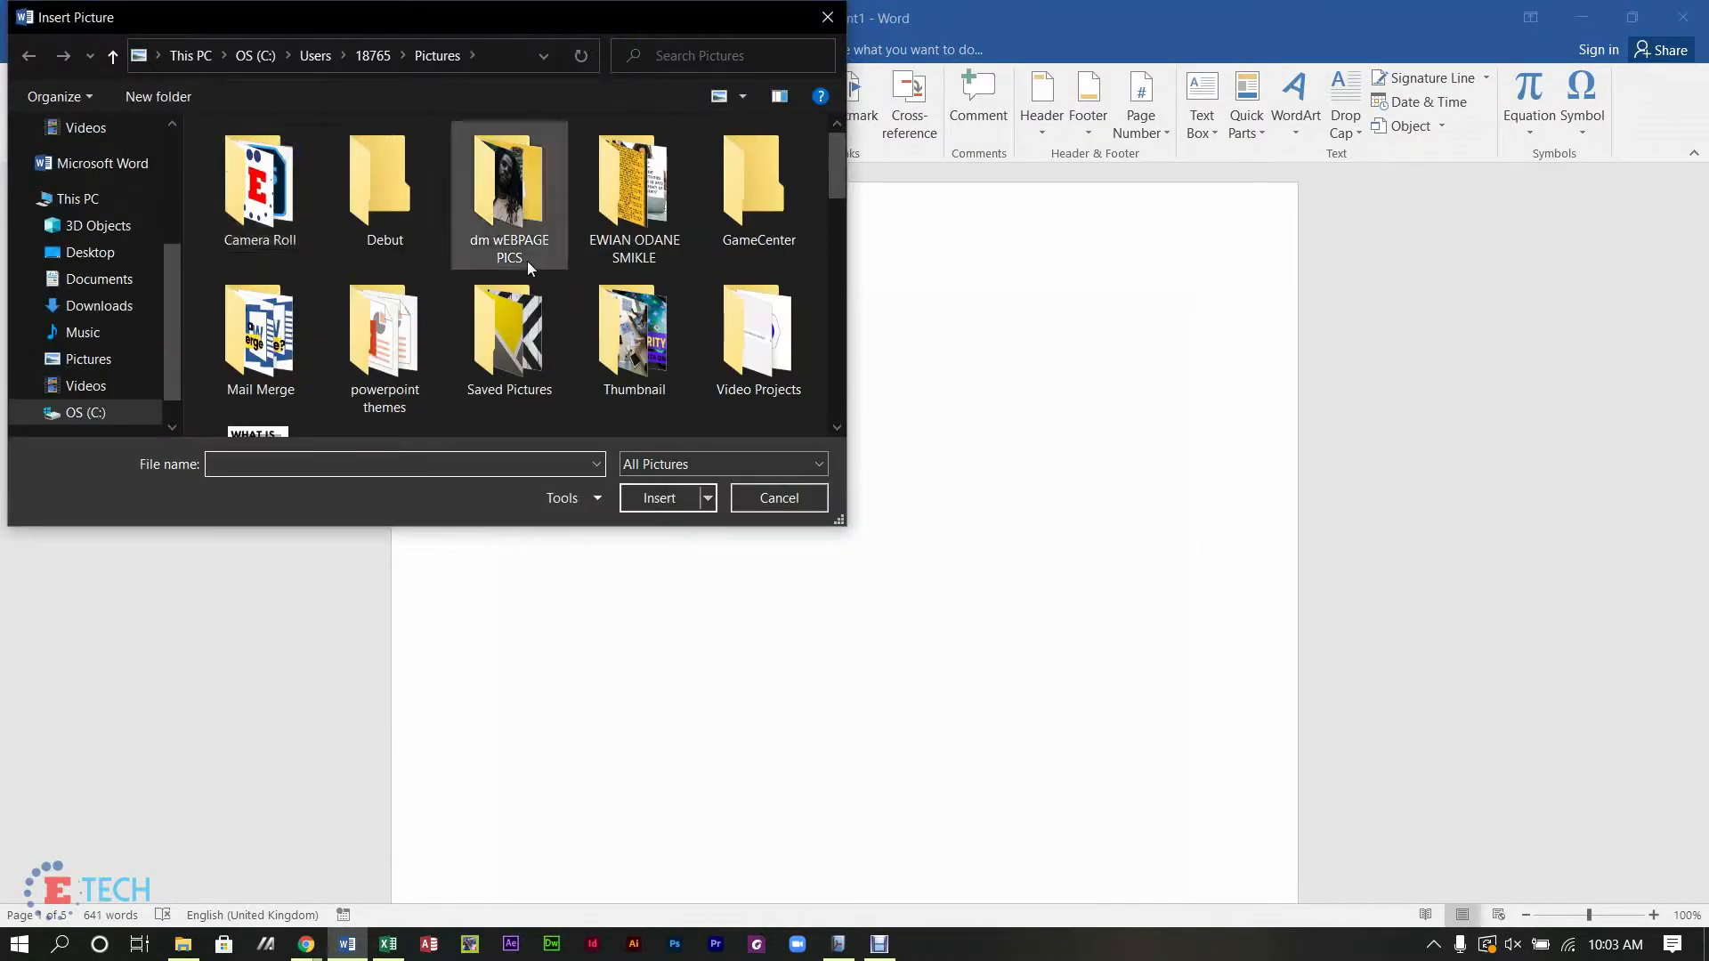
left_click_drag(836, 165, 841, 221)
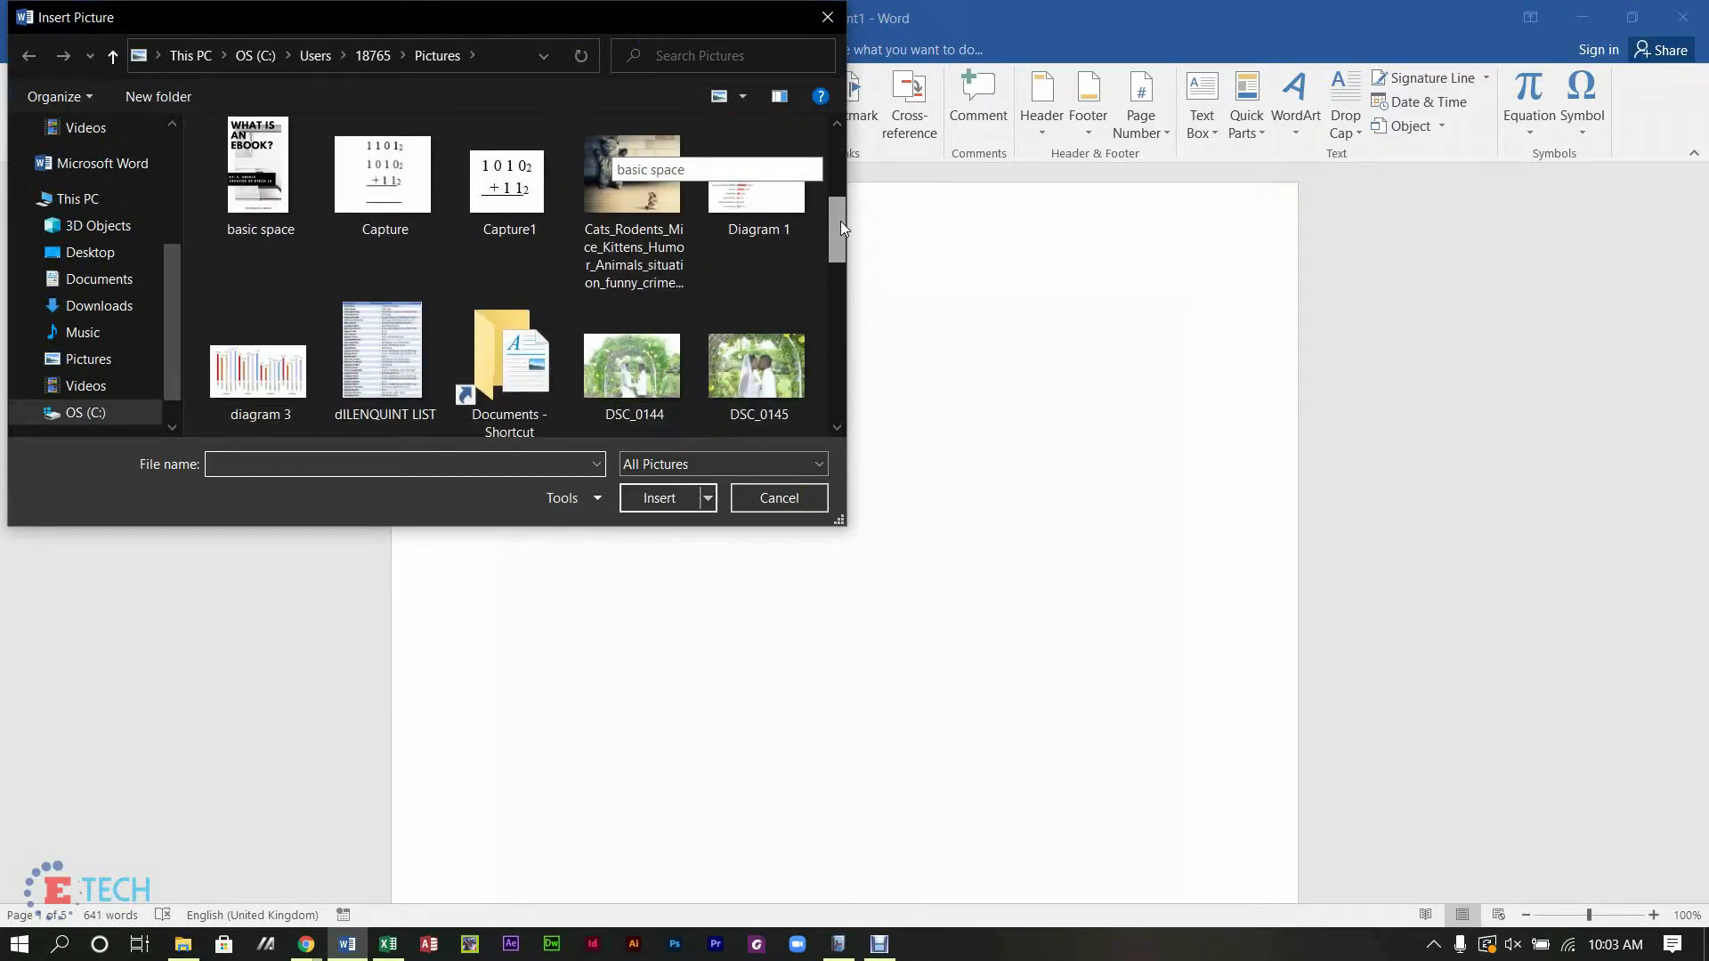
left_click(288, 161)
left_click(659, 498)
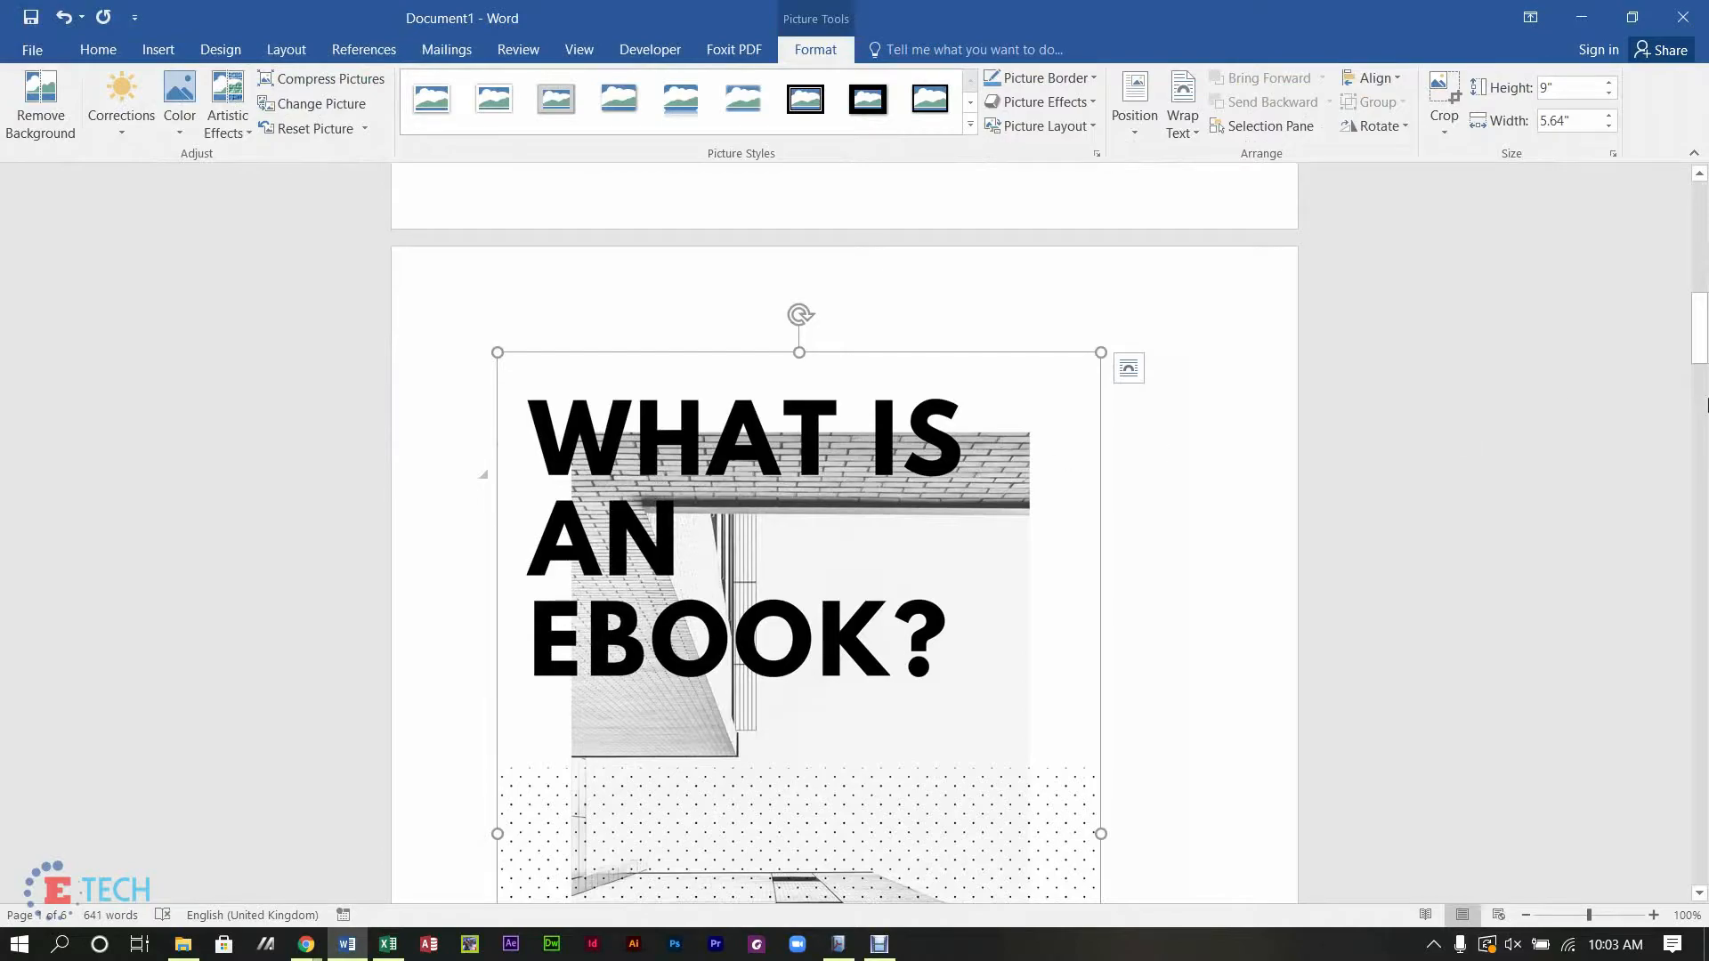
Step: Set the cover picture's text wrapping to In Front of Text
mouse_move(1700, 329)
left_mouse_down()
mouse_move(1707, 239)
mouse_move(1701, 336)
left_mouse_up()
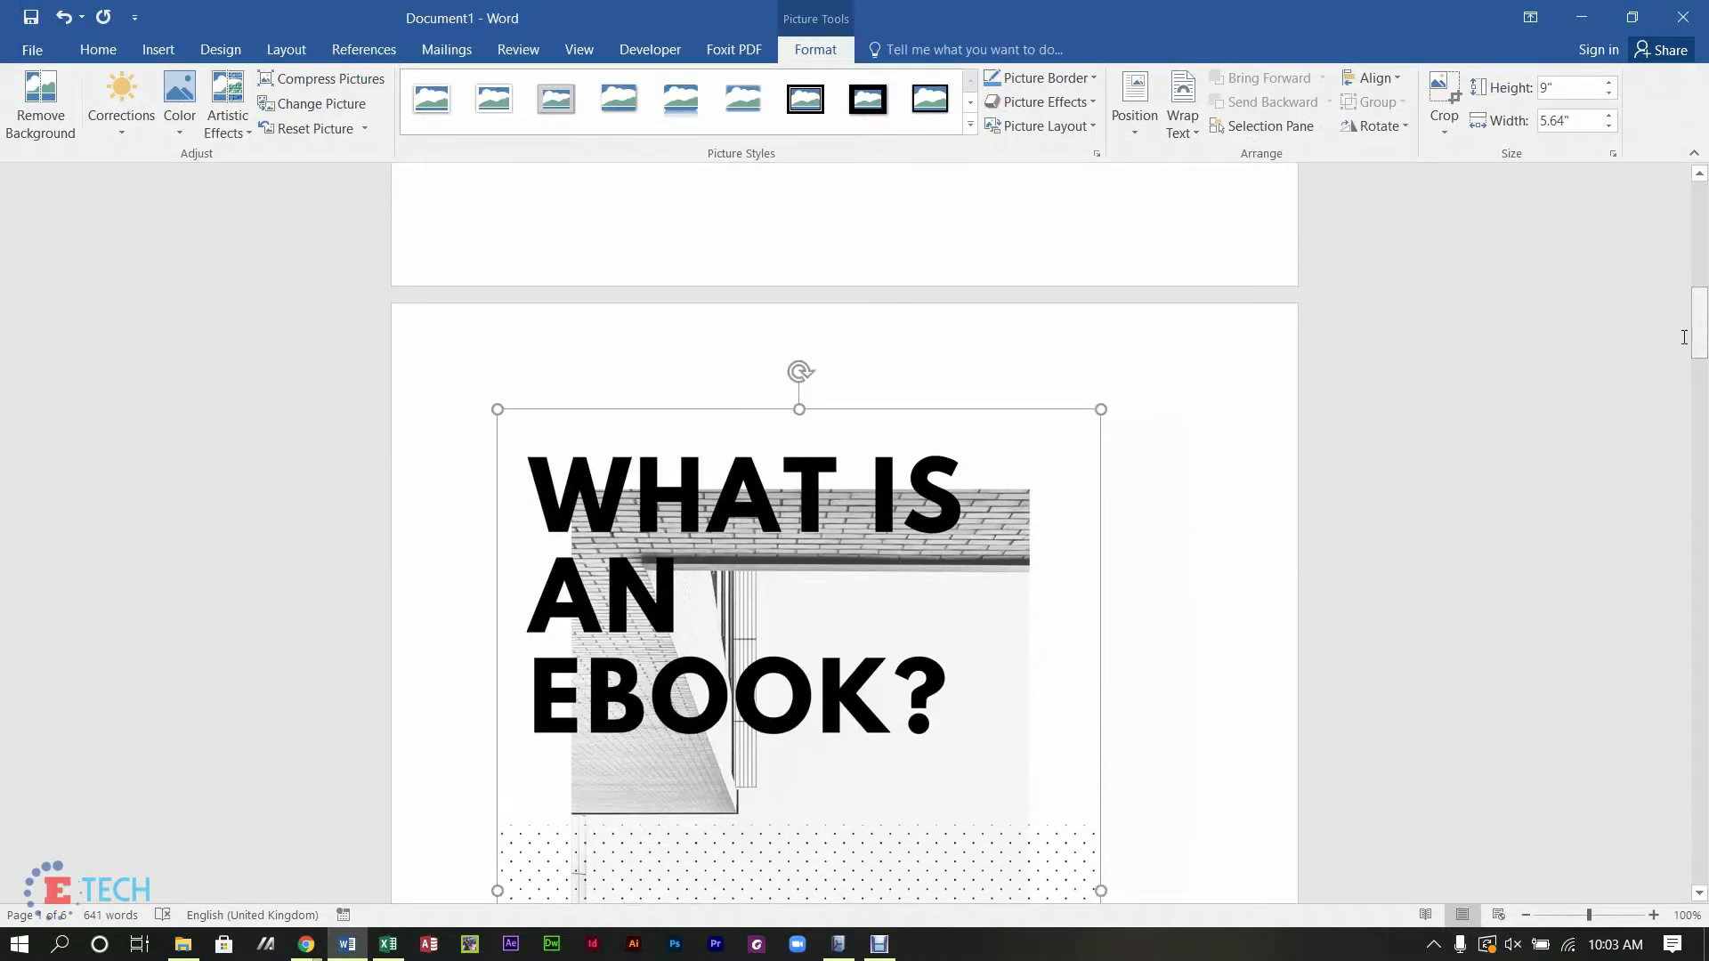
left_click(1127, 425)
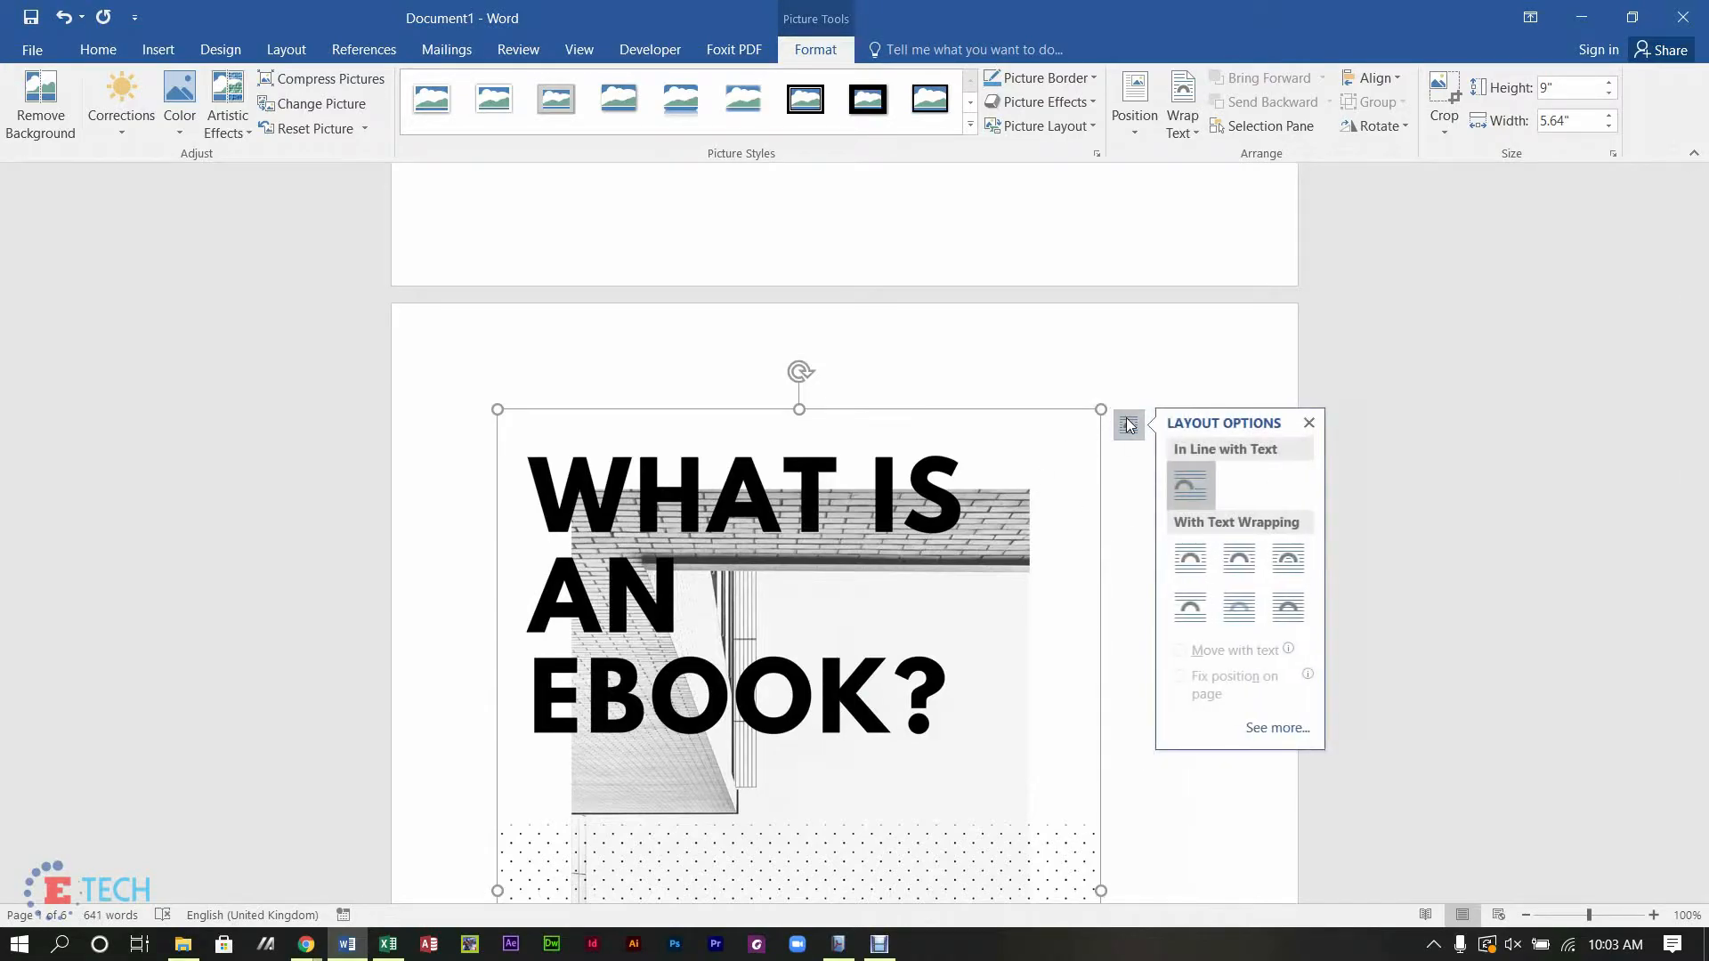
left_click(1288, 607)
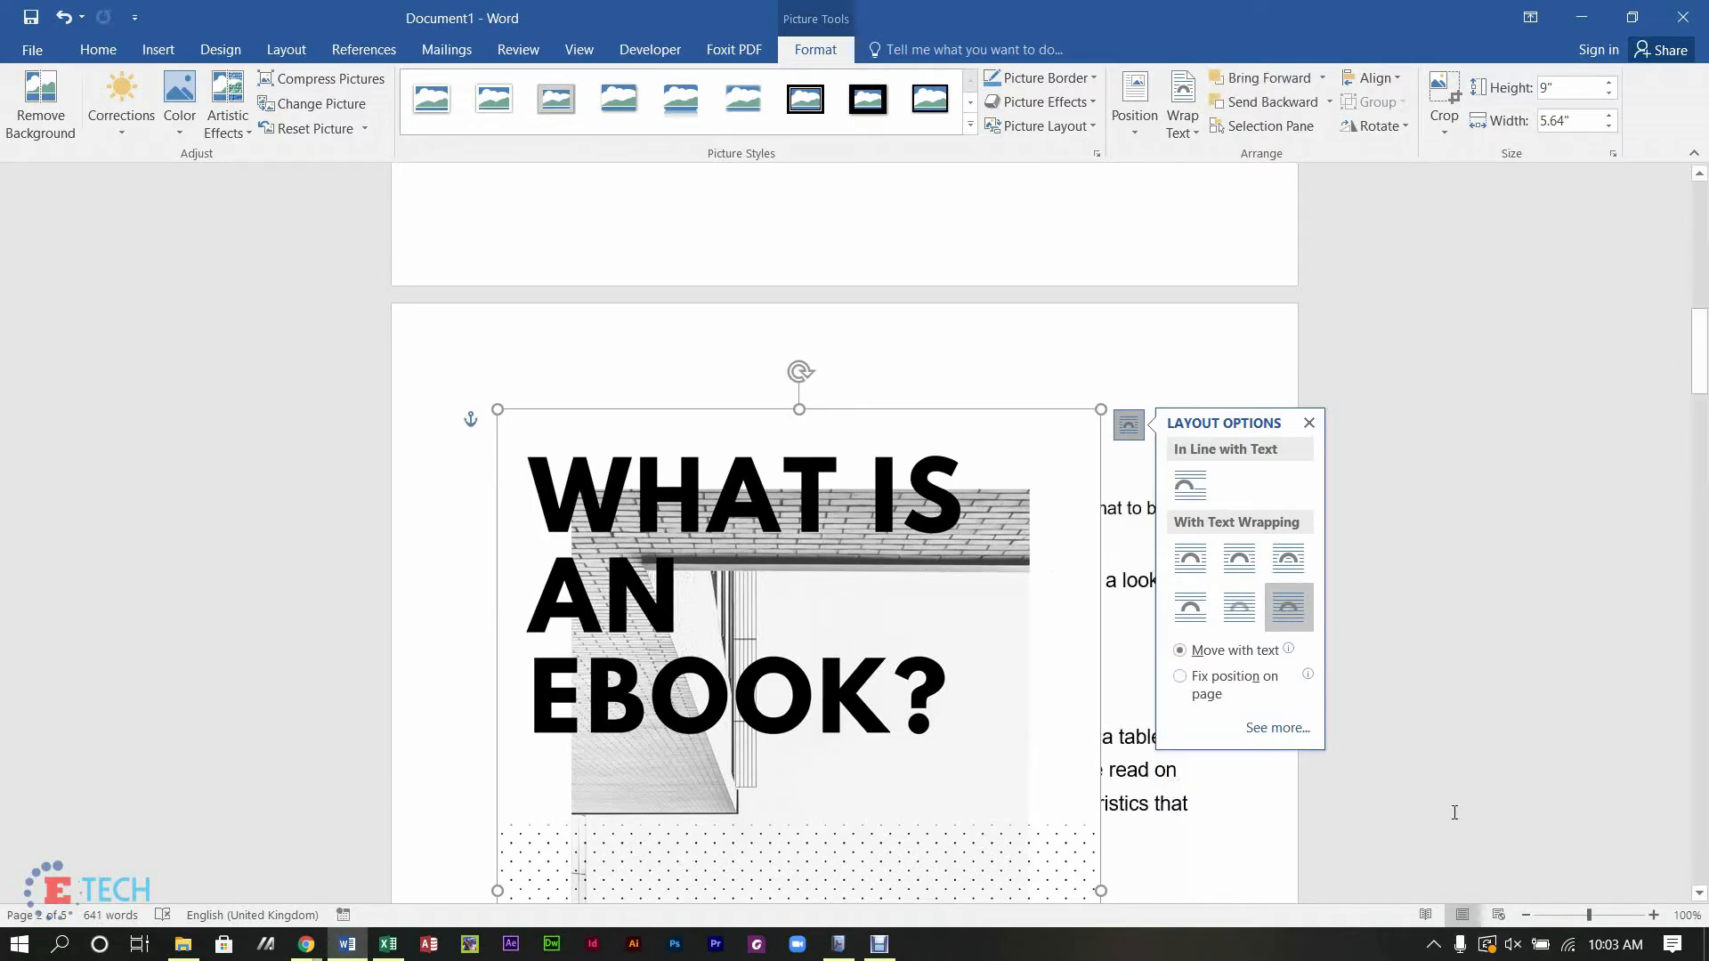
Step: Move the cover picture from the "What is an eBook?" page onto the blank first page
left_click(1525, 916)
left_click(1526, 916)
left_click(1525, 916)
left_click(1526, 916)
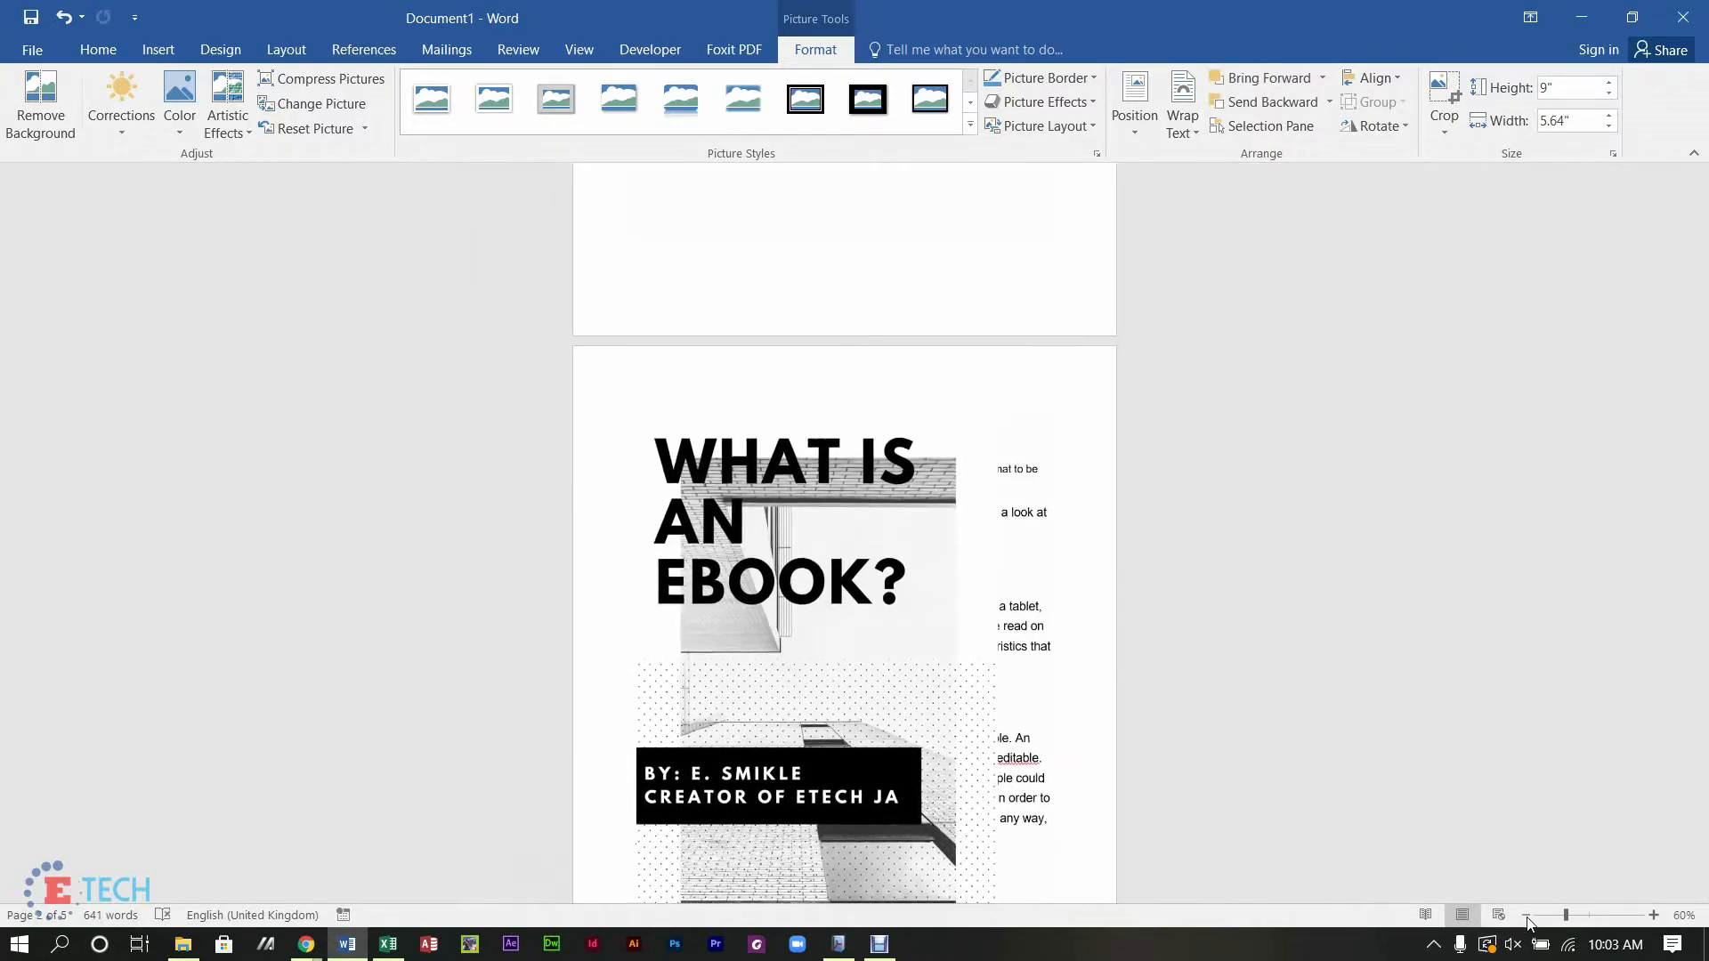
left_click(1526, 916)
left_click(1526, 916)
left_click(976, 227)
left_click_drag(841, 361, 530, 319)
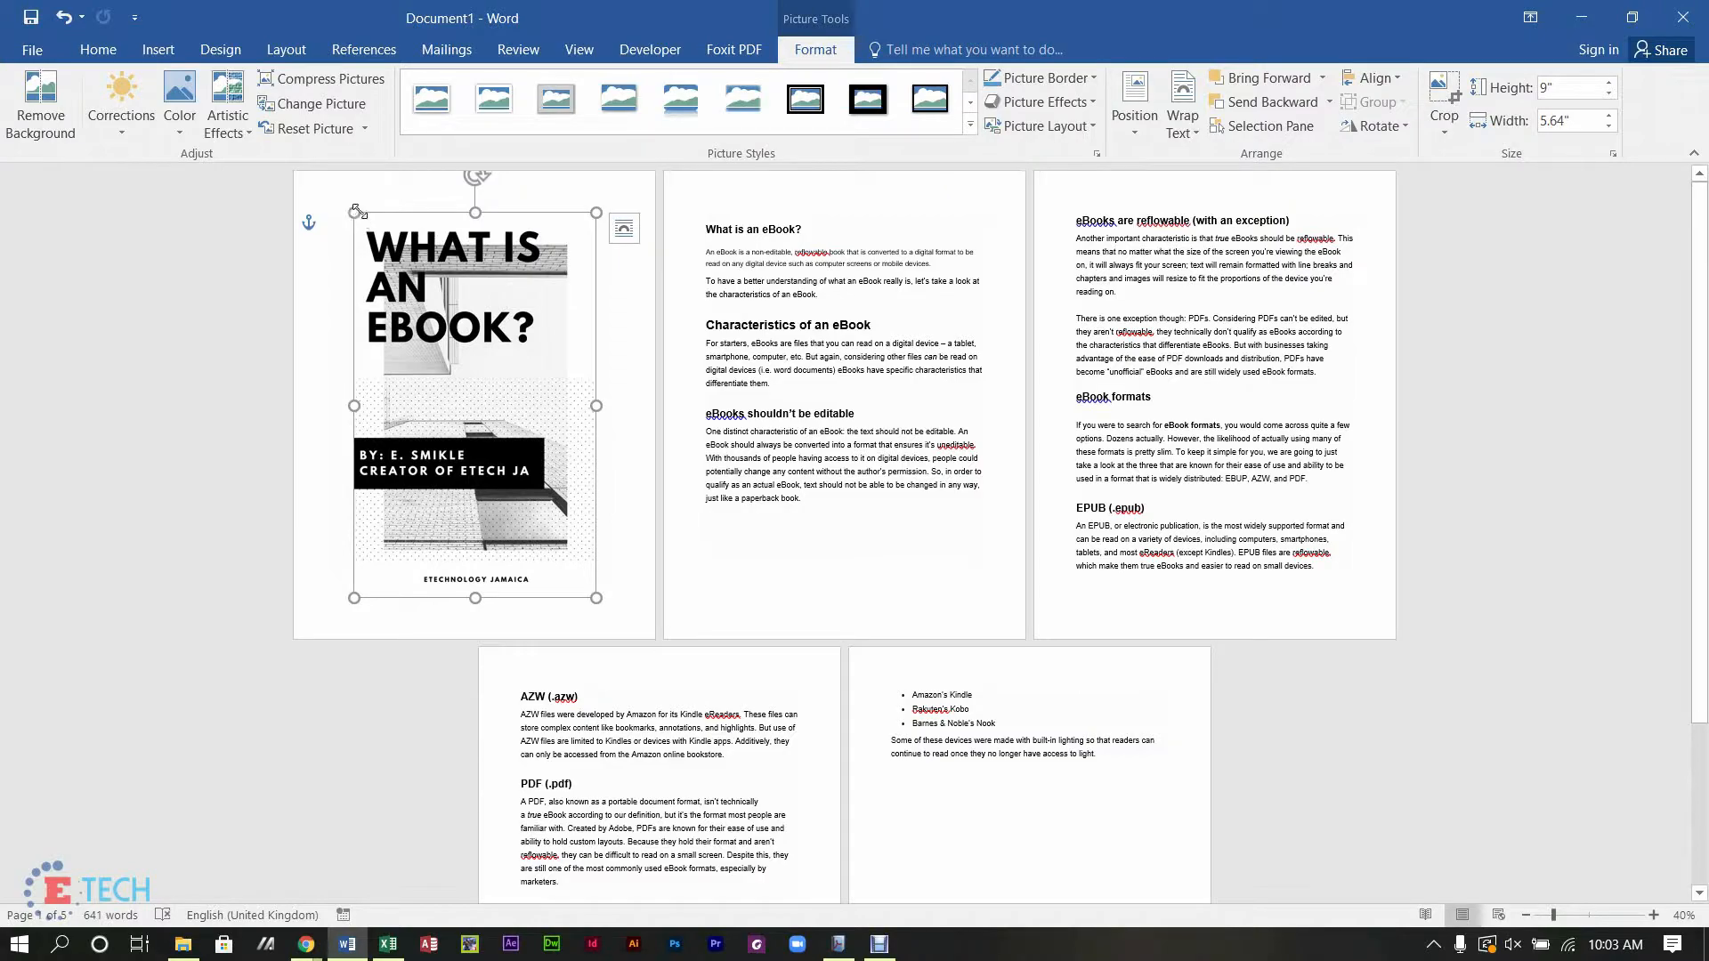
Step: Enlarge the cover picture to about 7 inches wide so it nearly fills the first page, then deselect it
left_click_drag(356, 210, 350, 205)
left_click_drag(334, 196, 318, 193)
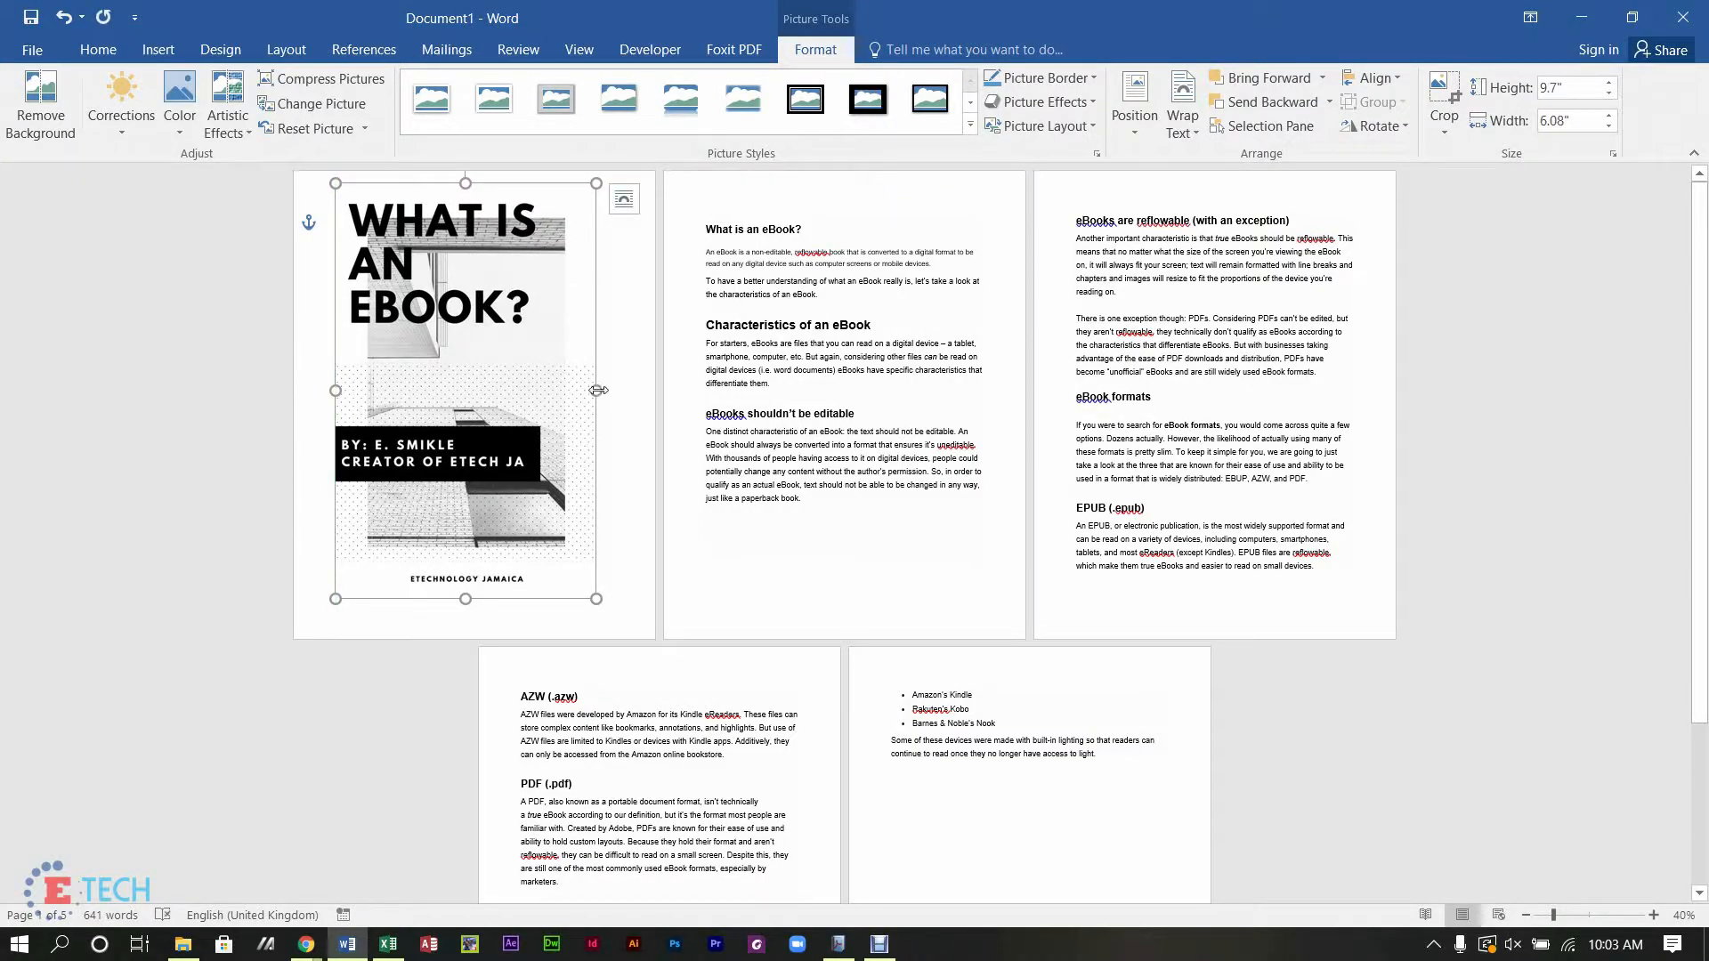
left_click_drag(597, 598, 628, 636)
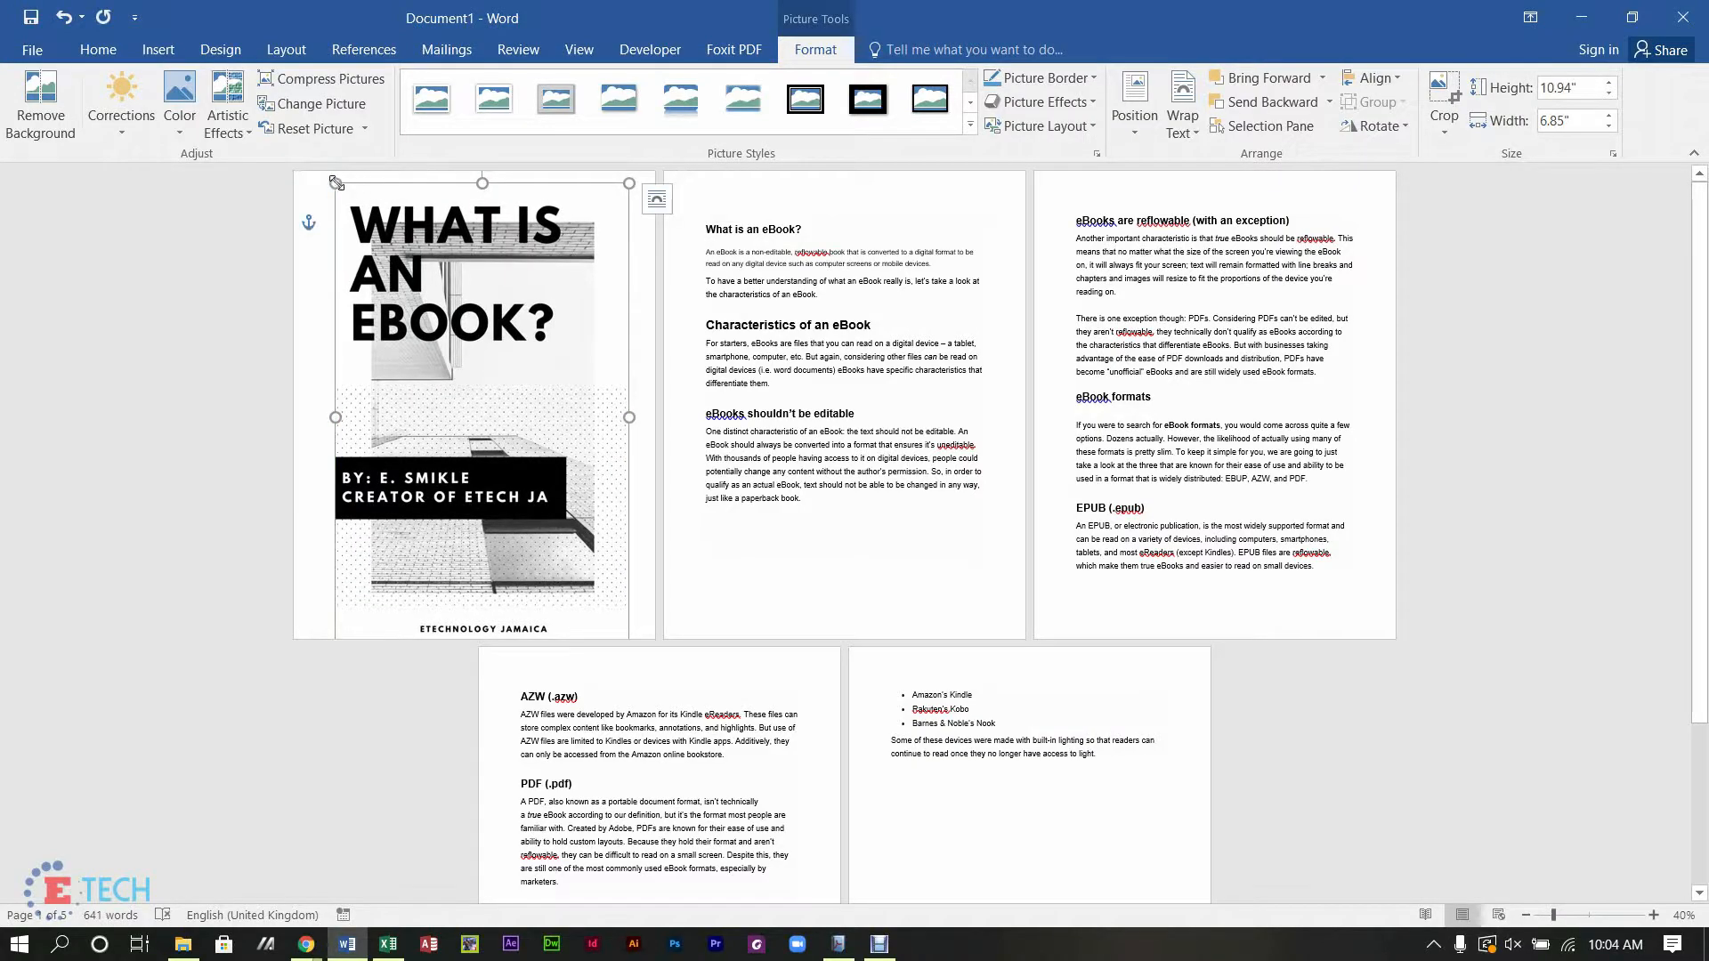
left_click_drag(332, 181, 324, 169)
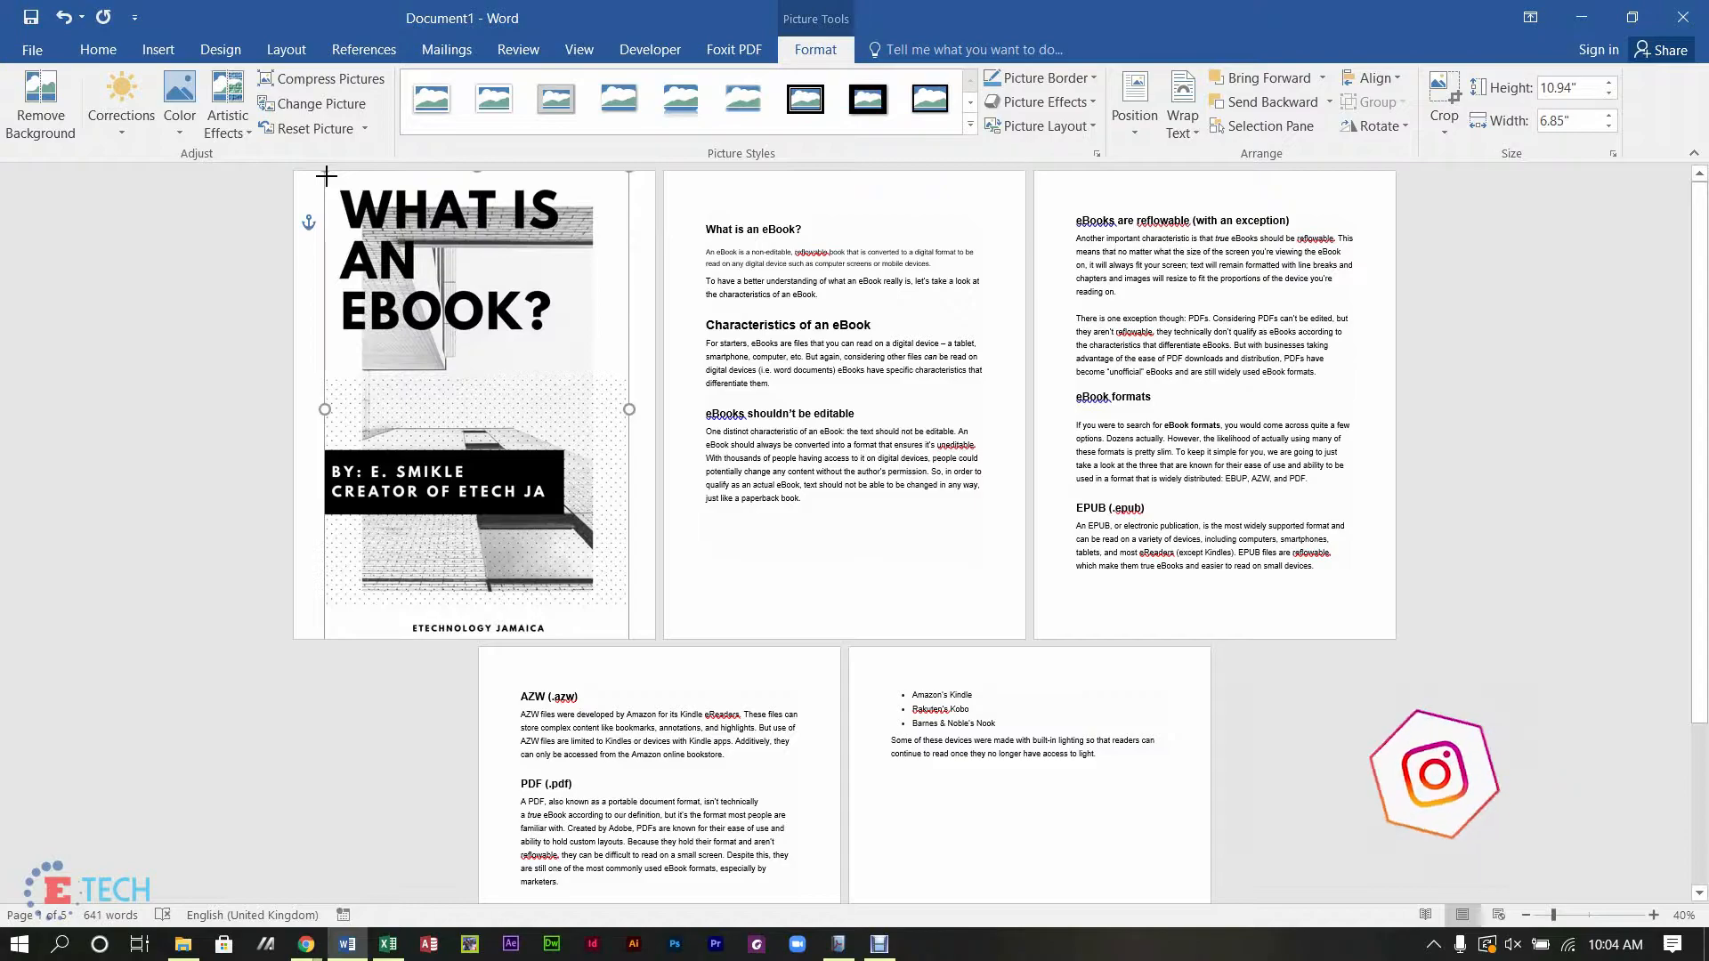
left_click(241, 295)
mouse_move(445, 397)
left_mouse_down()
mouse_move(469, 396)
mouse_move(445, 396)
left_mouse_up()
left_click(1513, 332)
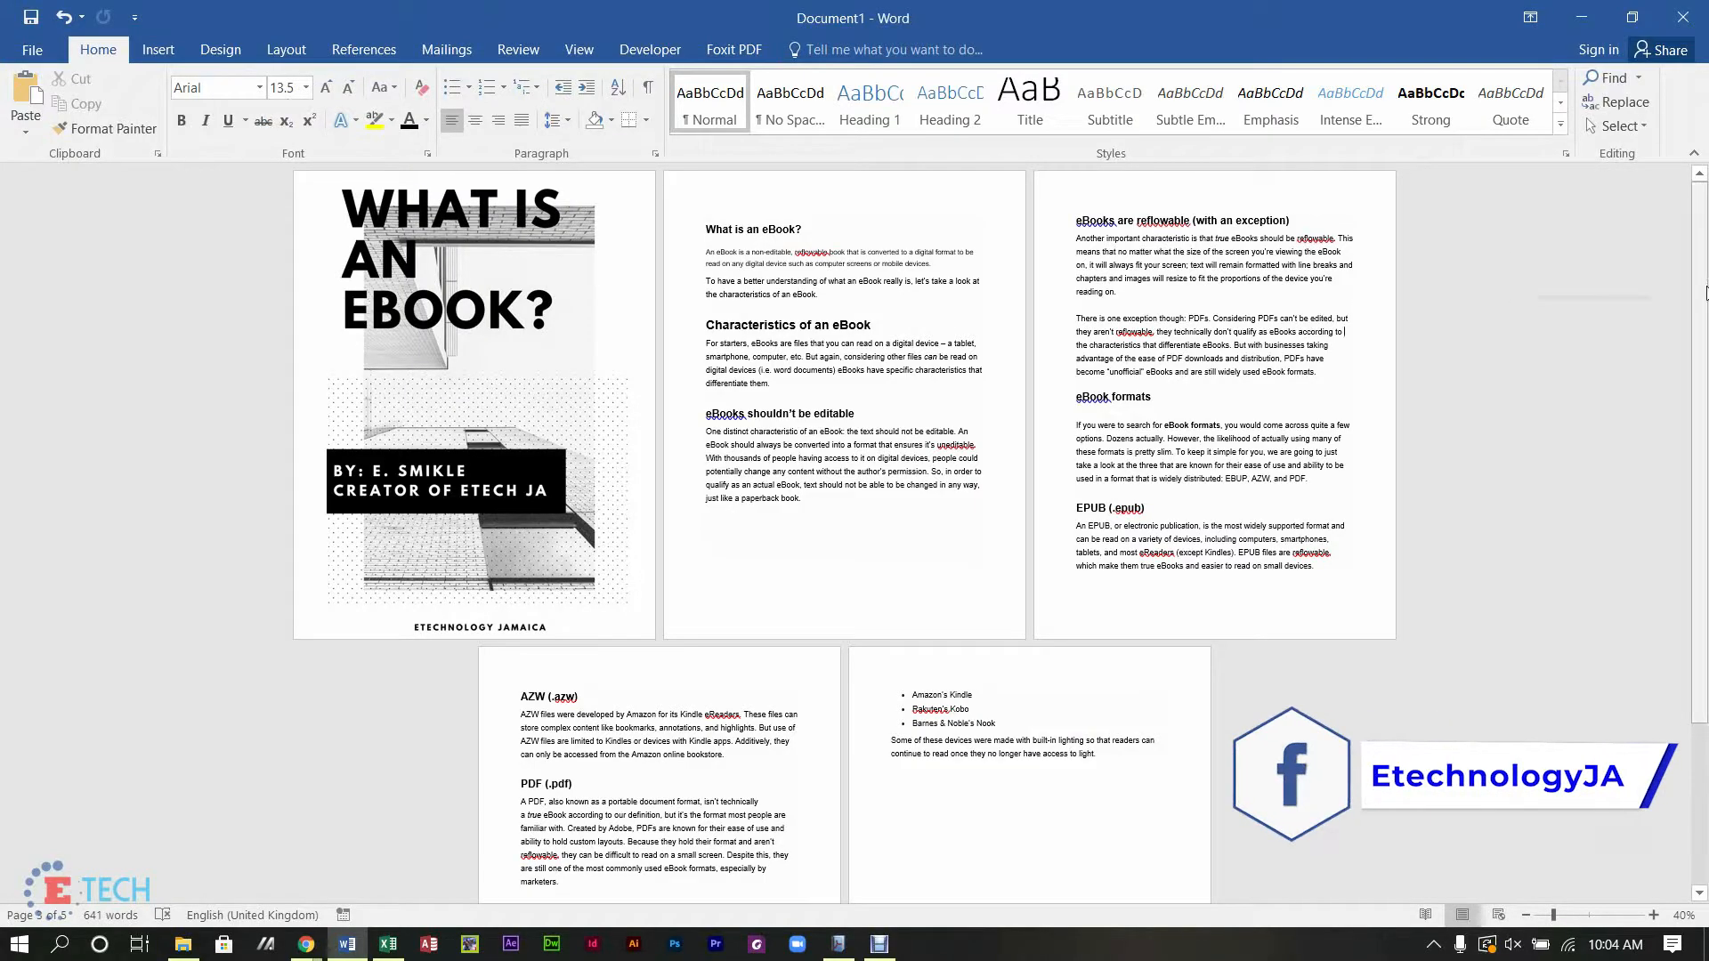
Step: Add blank lines after the document's last paragraph until a new blank page is created at the end
scroll(1663, 267, "down", 3)
left_click(1112, 603)
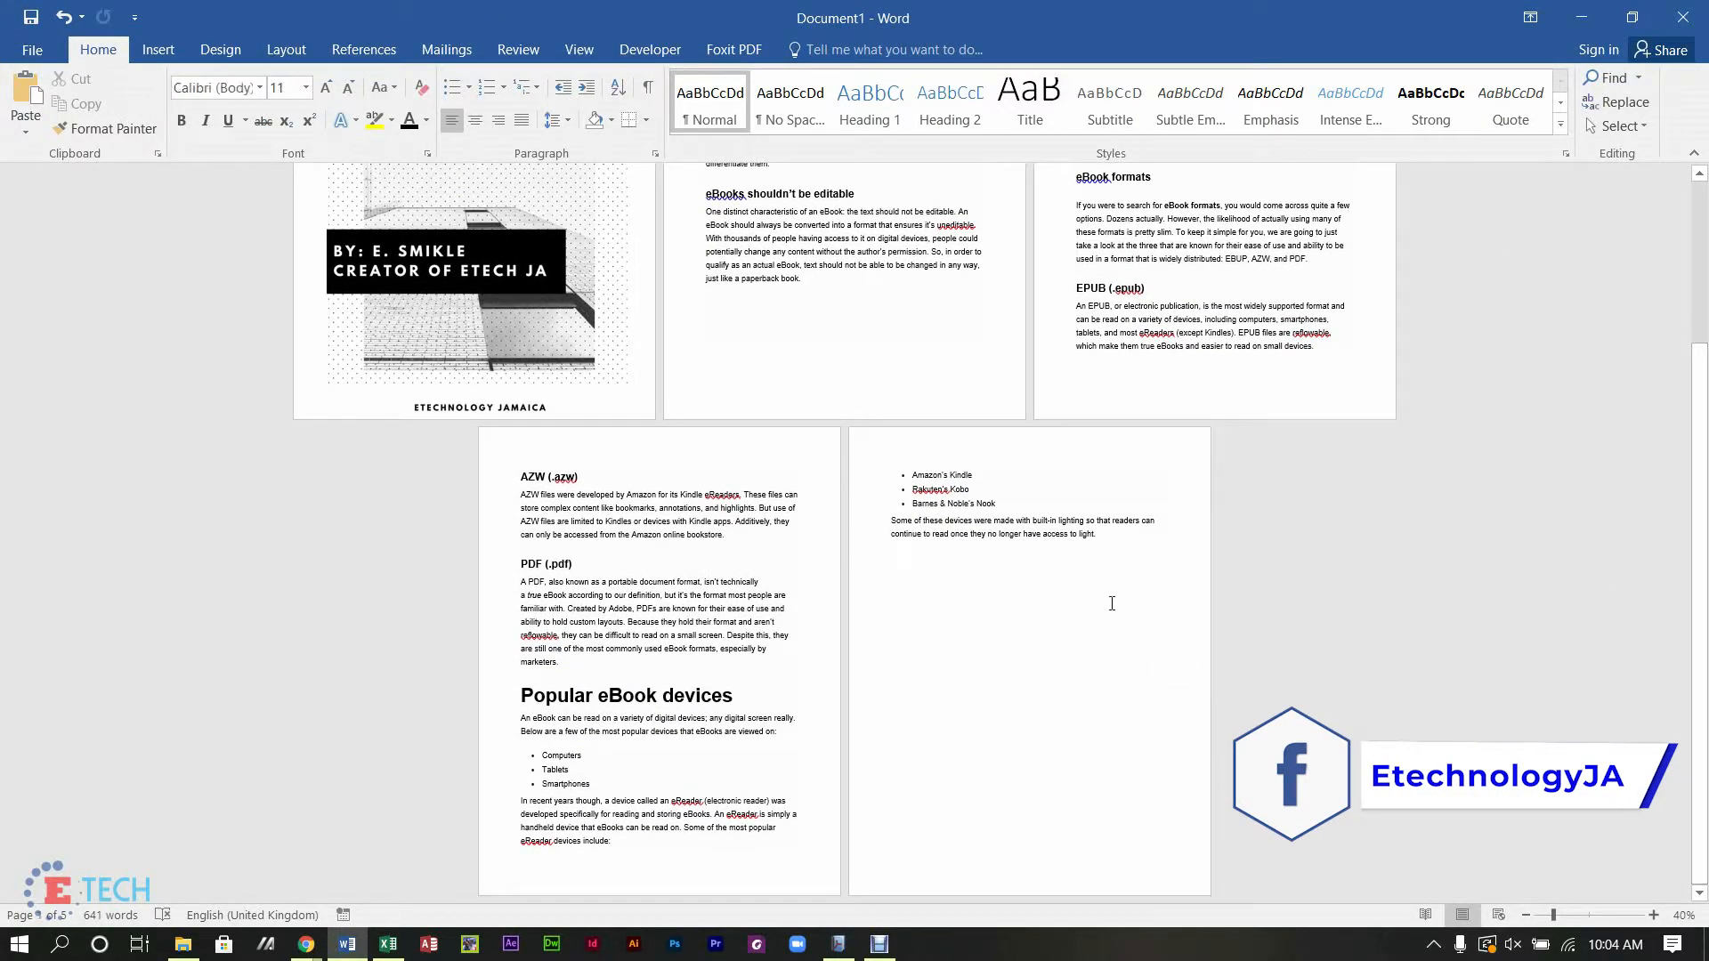
key("Return")
key("Return")
key("Return")
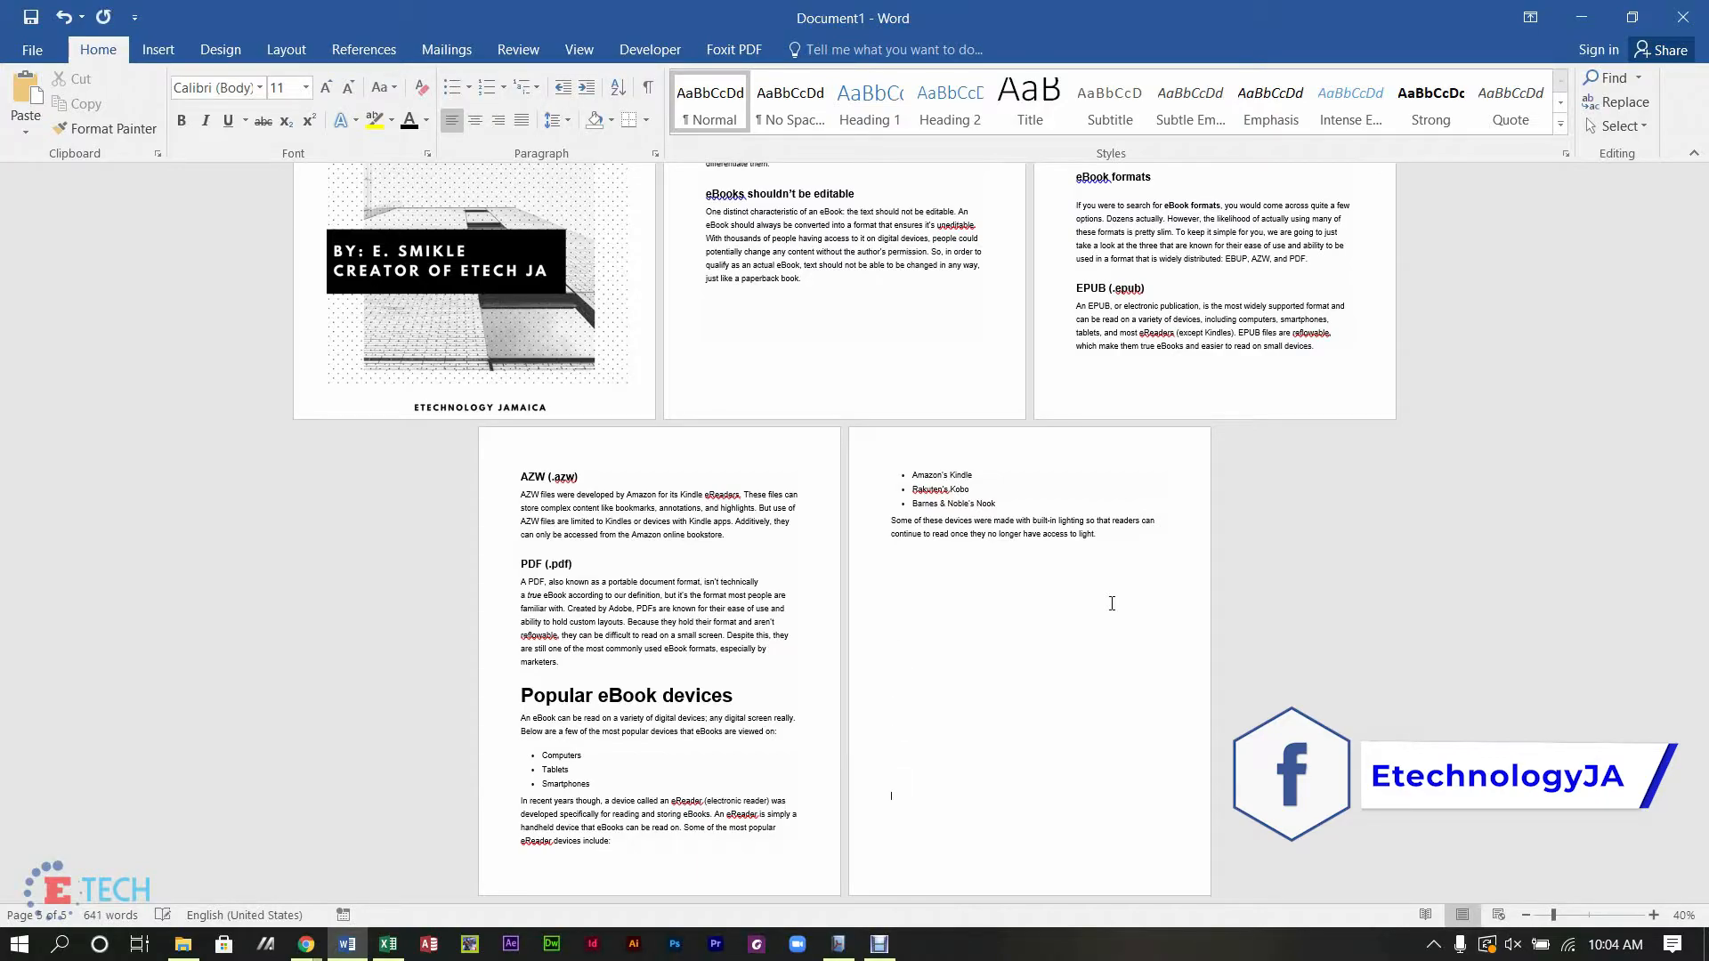
key("Return")
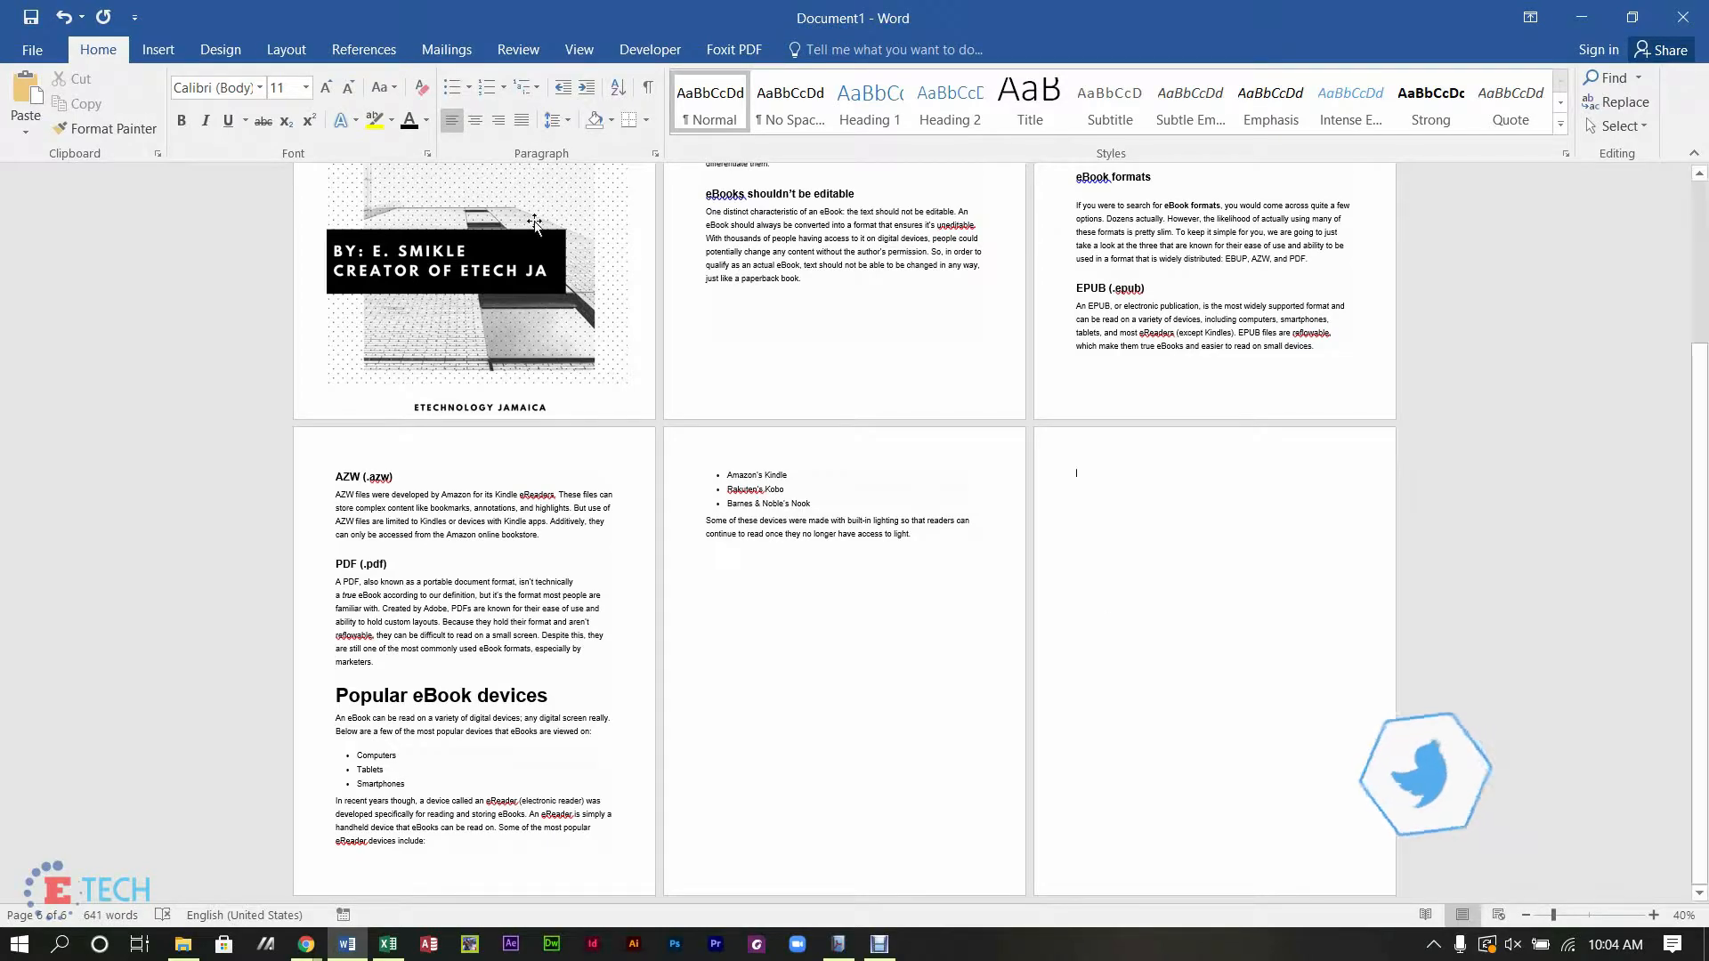
Step: Insert a bevel shape on the blank last page and enlarge it to about 9.81 by 6.88 inches
left_click(219, 50)
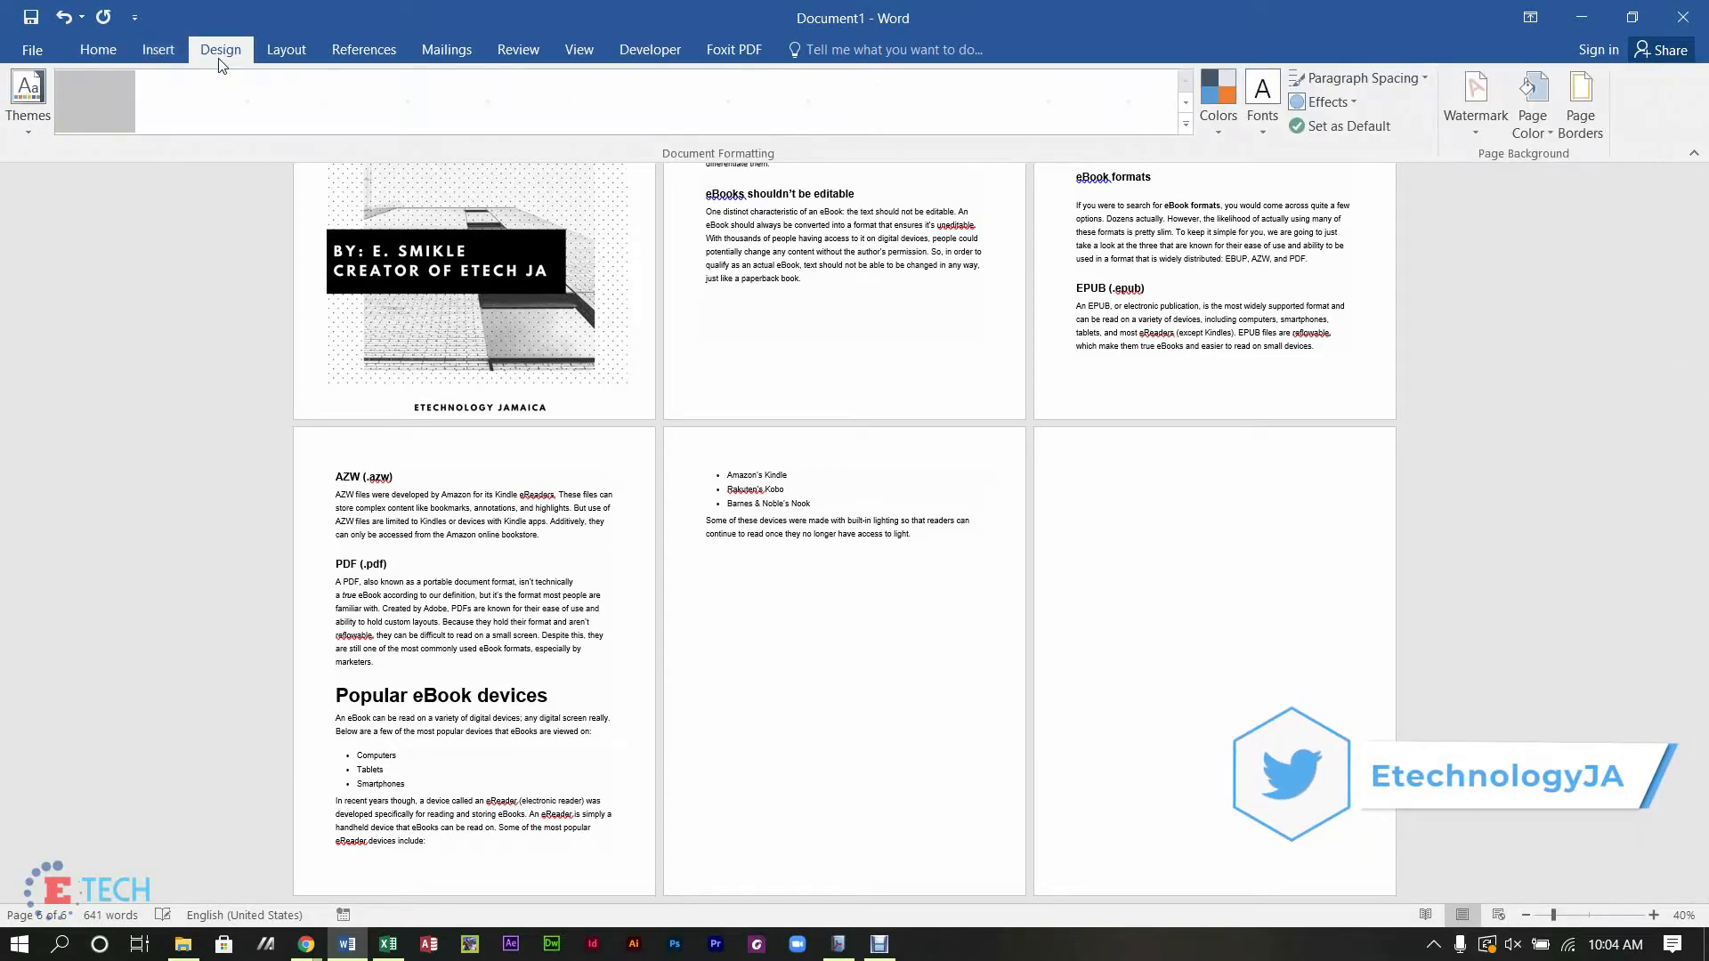
left_click(168, 50)
left_click(319, 105)
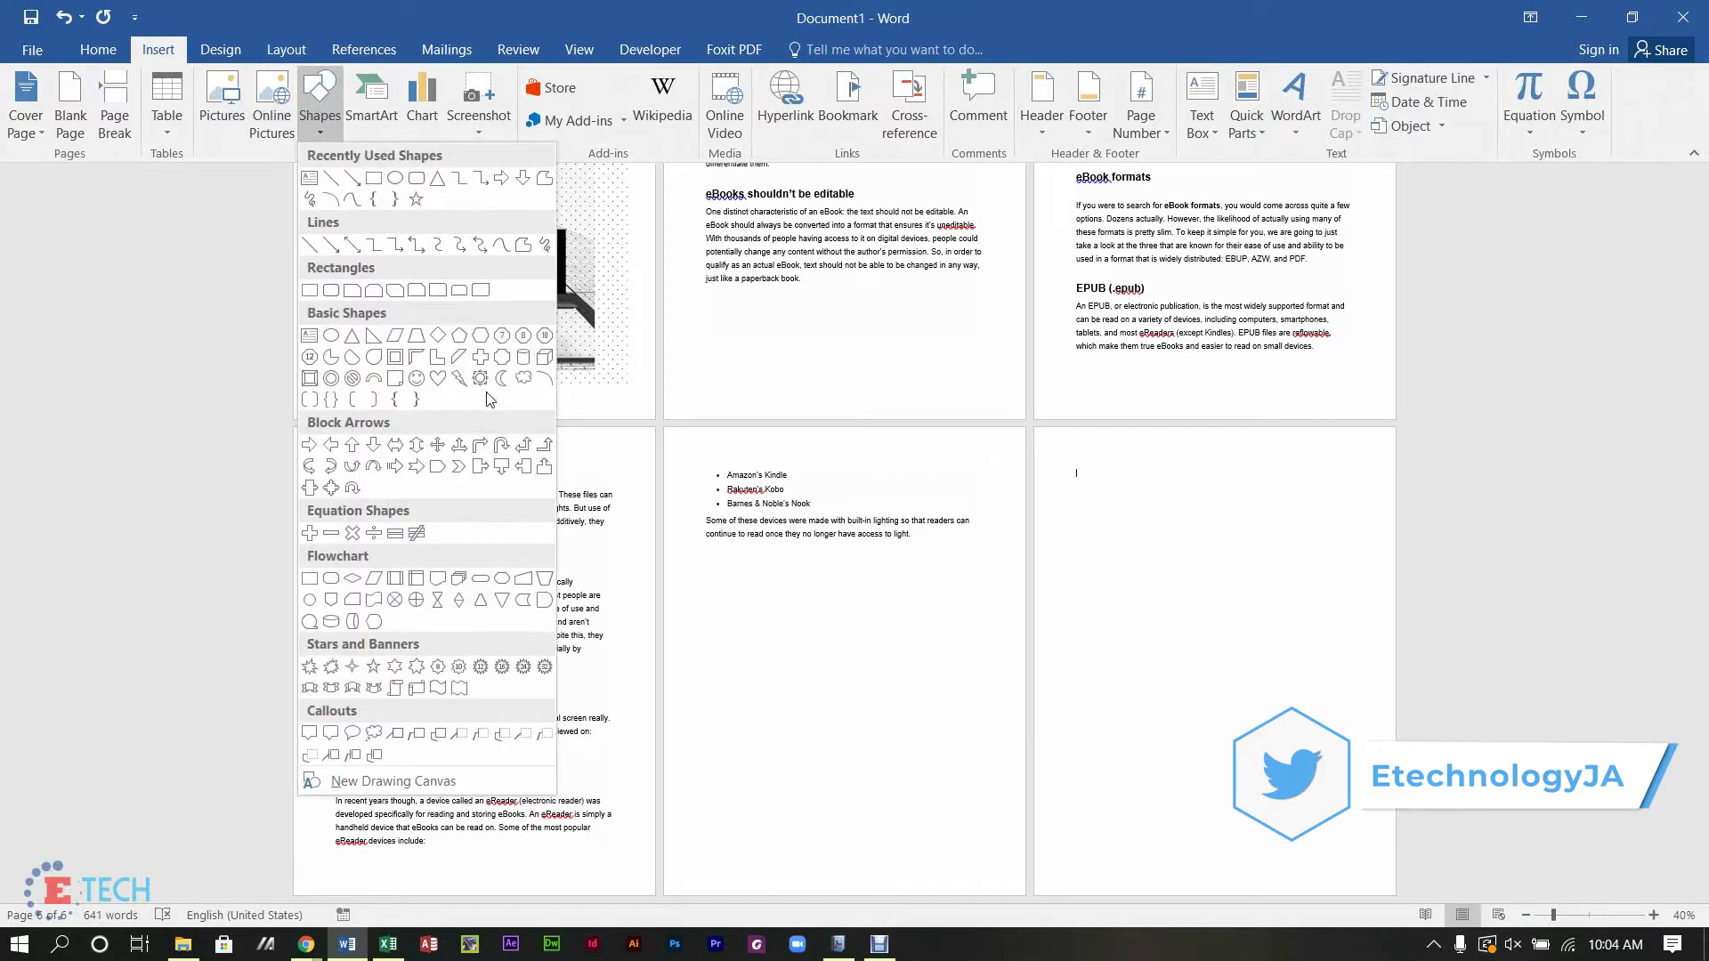
left_click(309, 377)
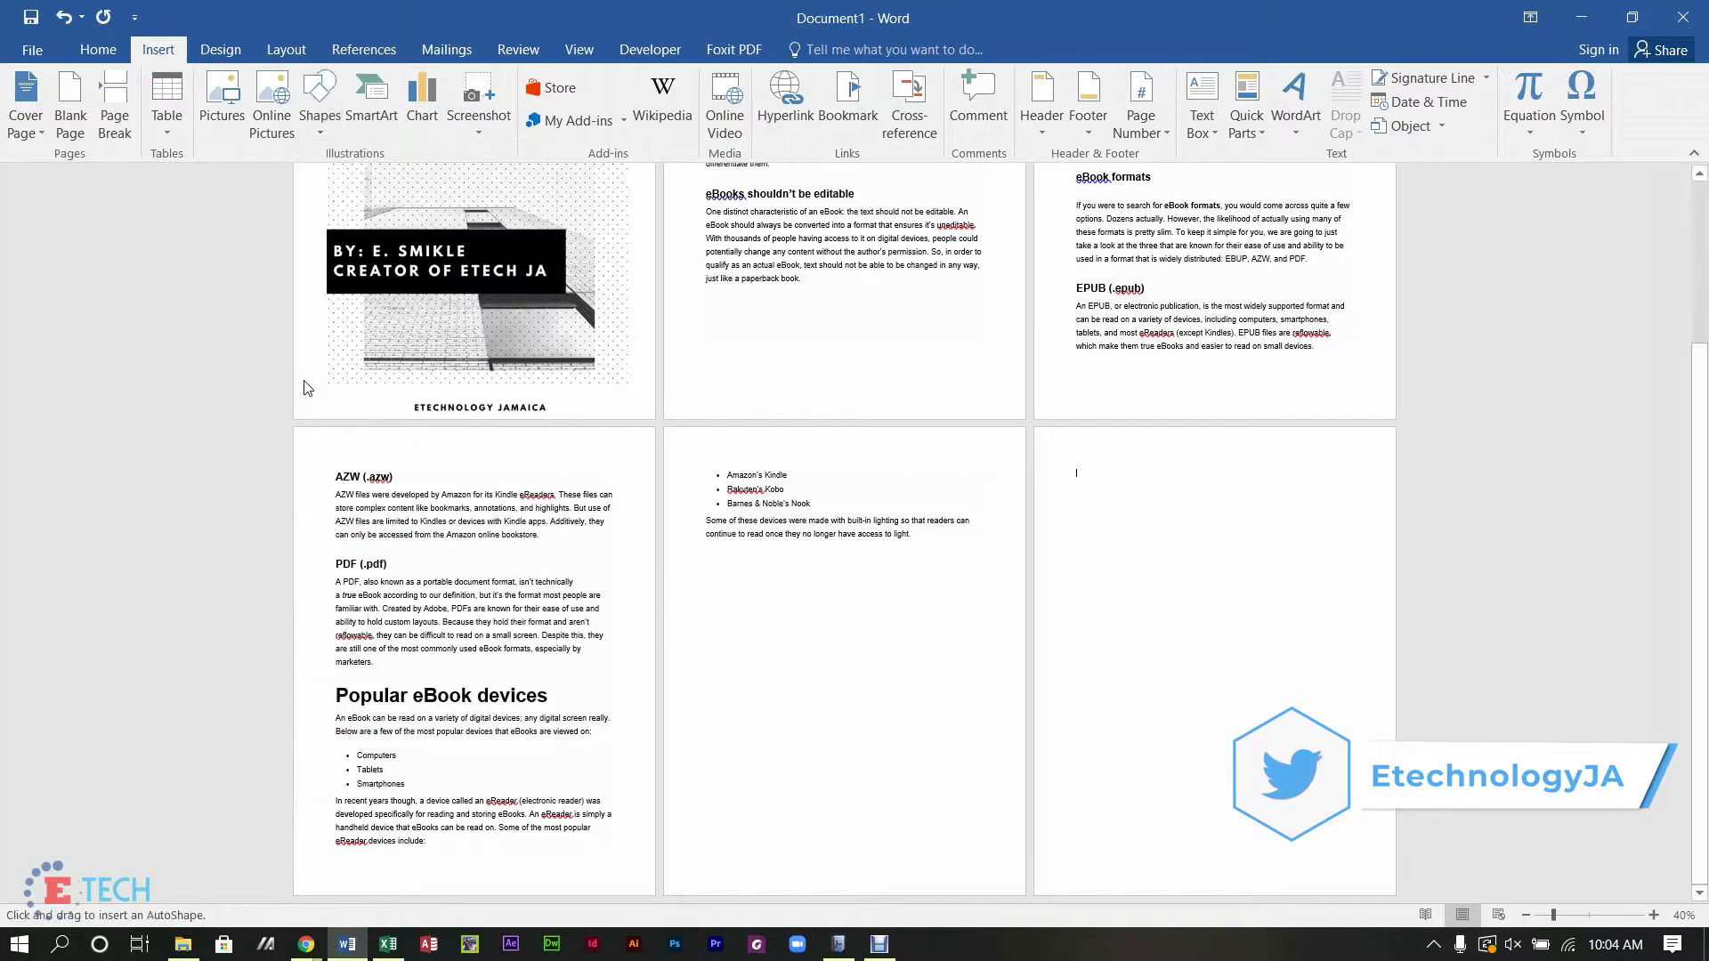
mouse_move(1144, 499)
left_mouse_down()
mouse_move(1252, 730)
mouse_move(1317, 730)
left_mouse_up()
left_click_drag(1220, 610, 1154, 585)
left_click_drag(1239, 687, 1361, 873)
left_click(1415, 576)
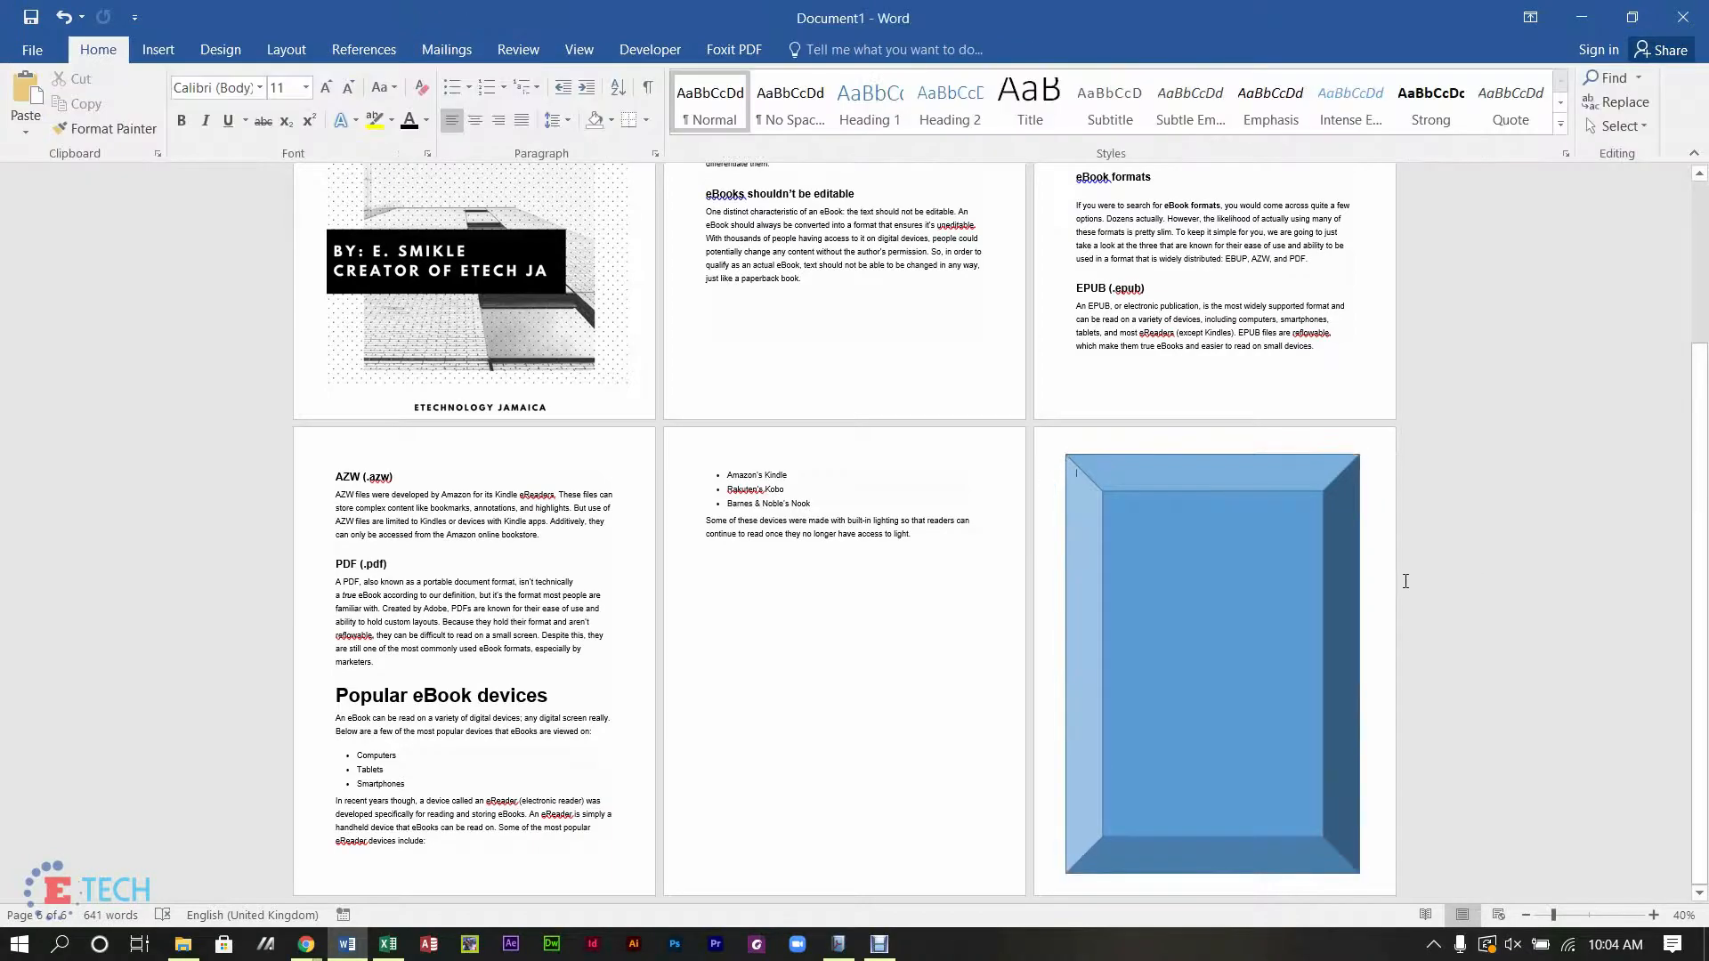
left_click_drag(1270, 615, 1281, 618)
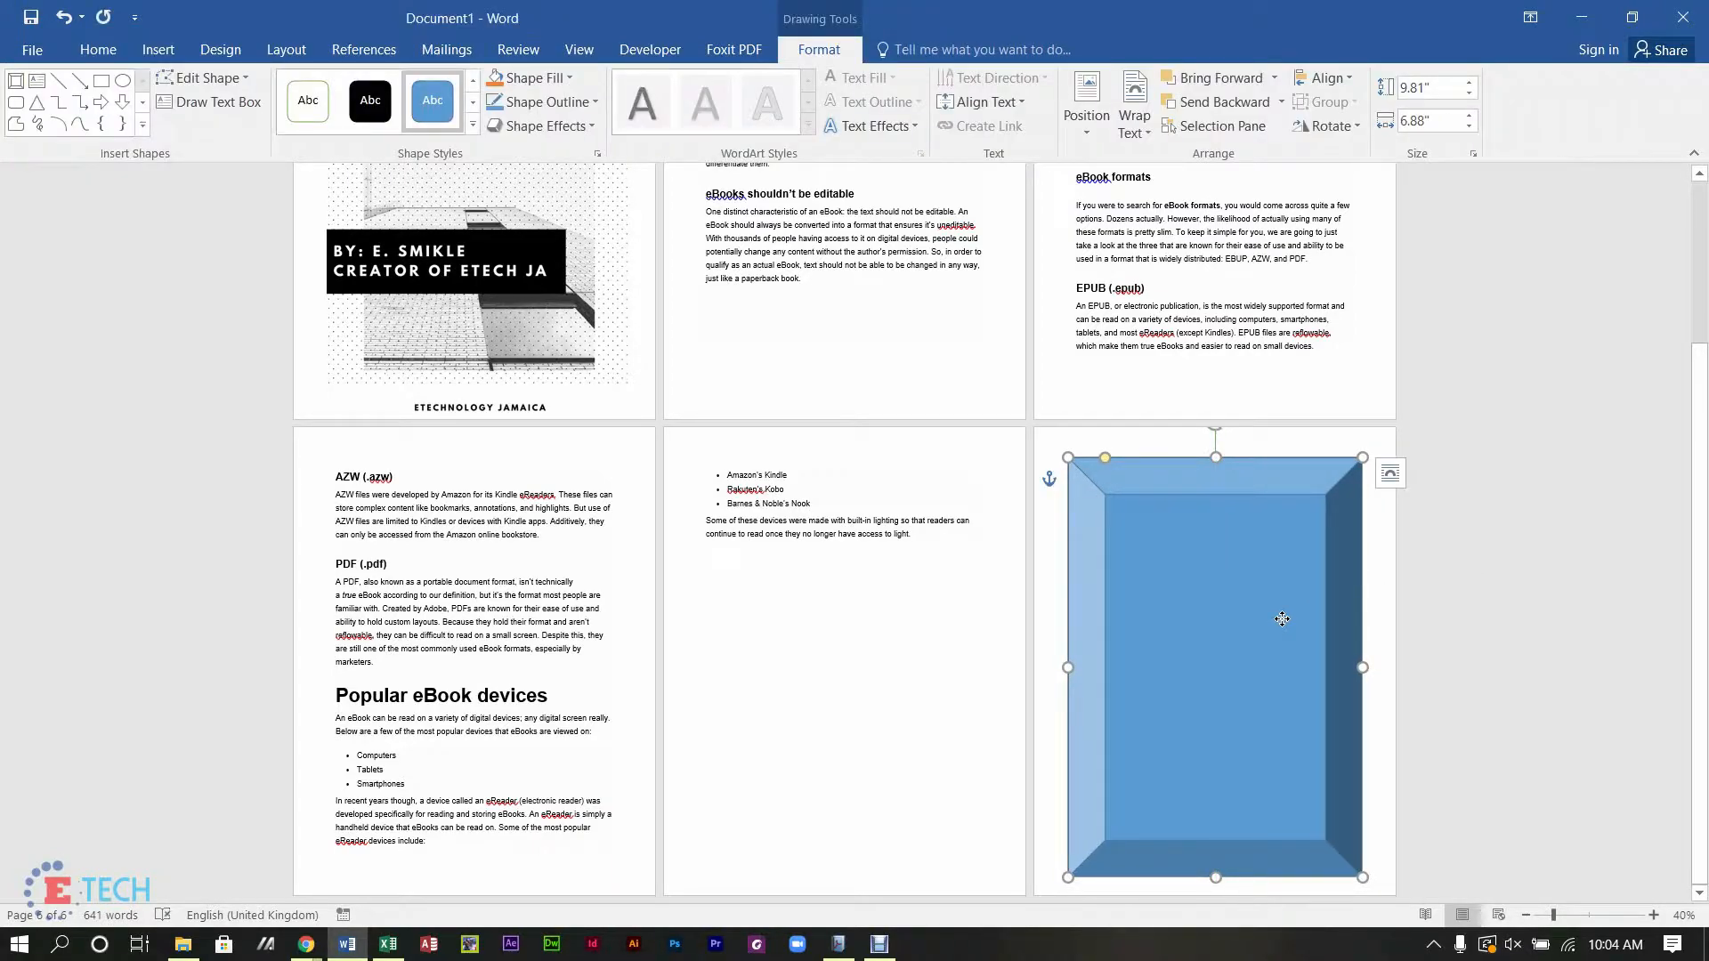
Step: Try the black and gray gradient theme styles on the bevel shape, then delete the shape
left_click(369, 99)
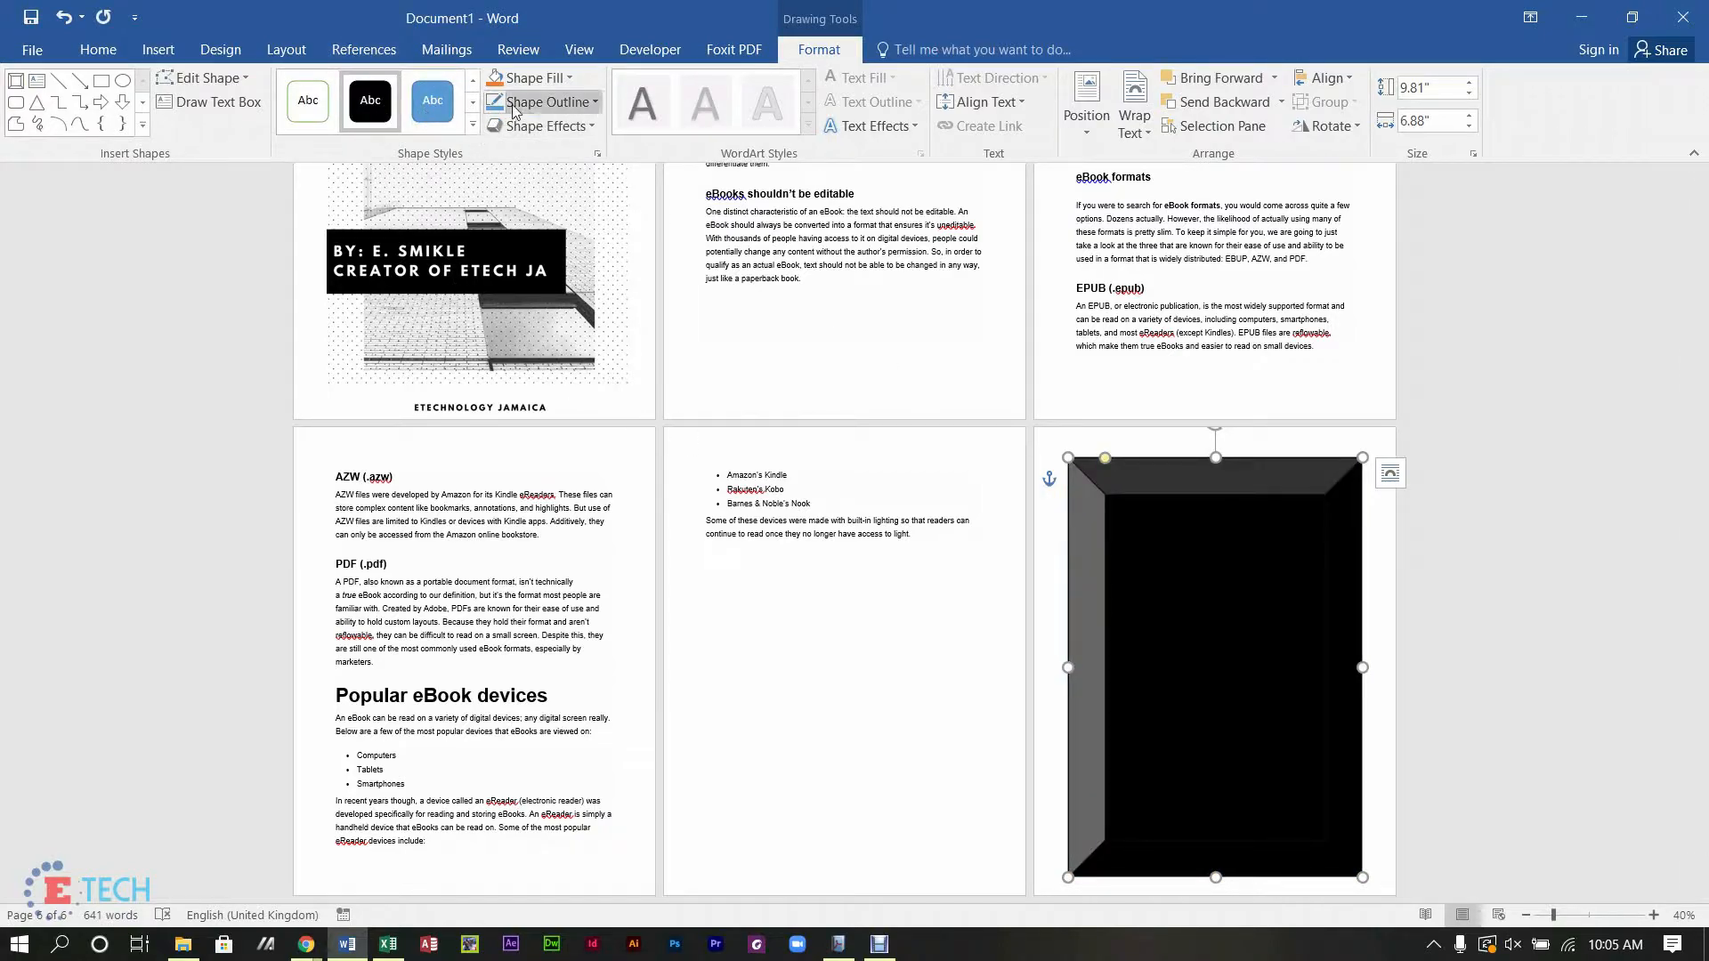
left_click(473, 125)
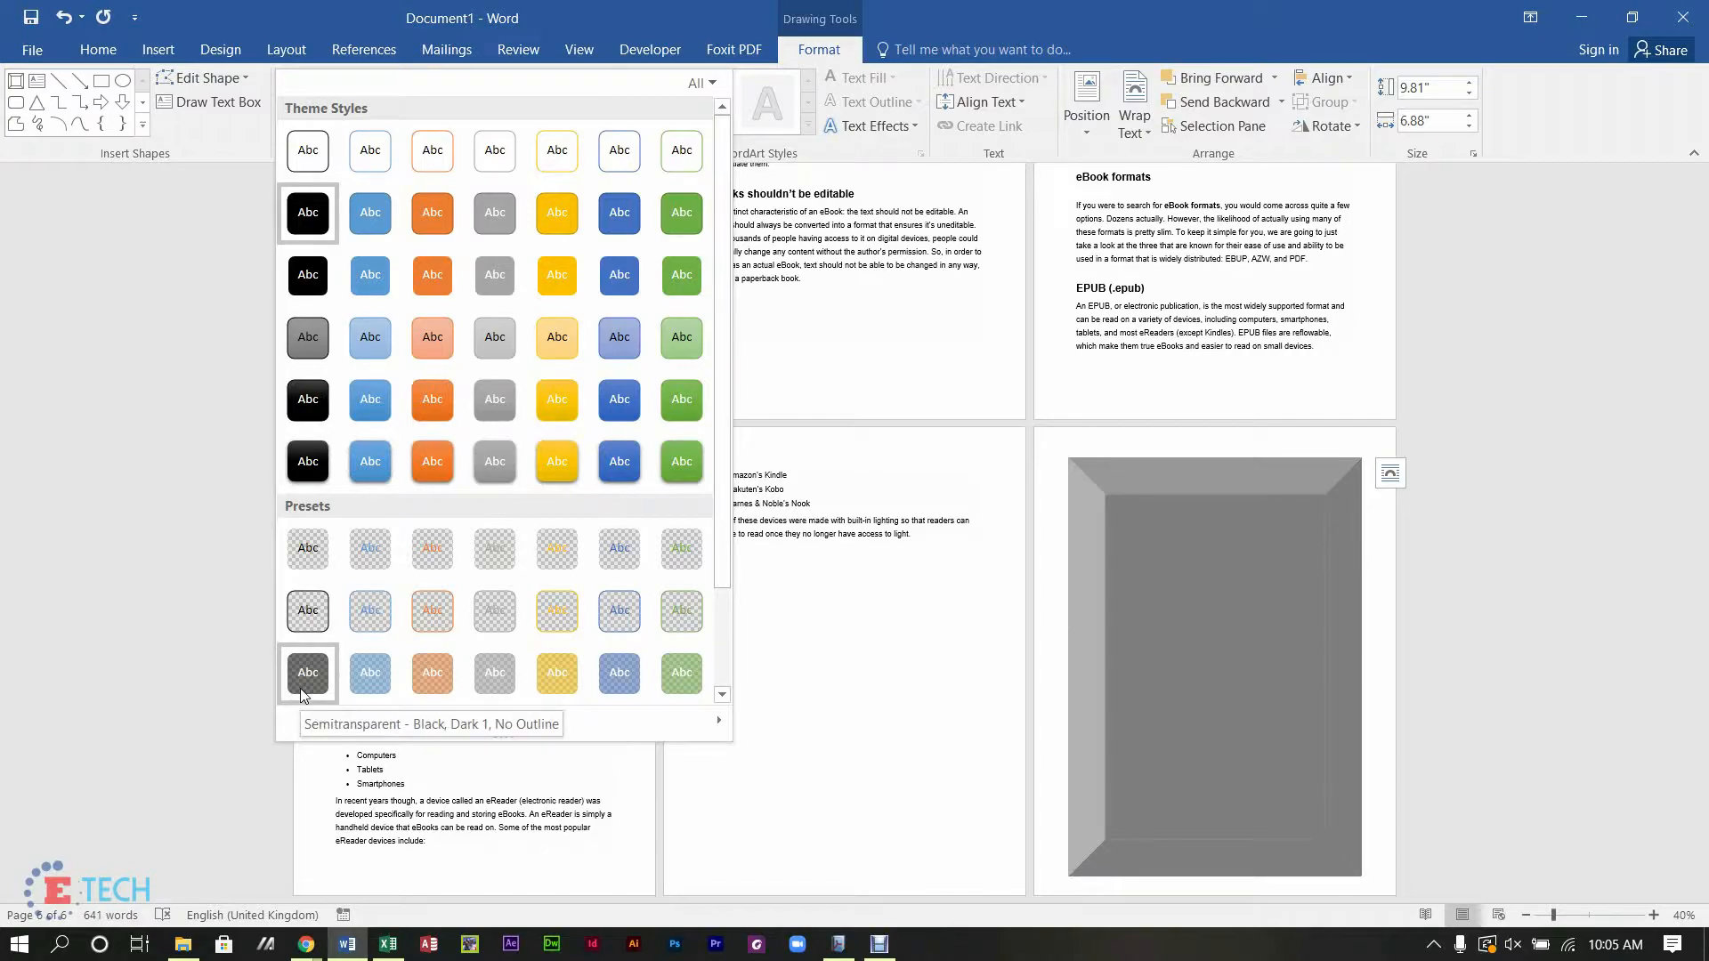
left_click(308, 337)
left_click(1571, 371)
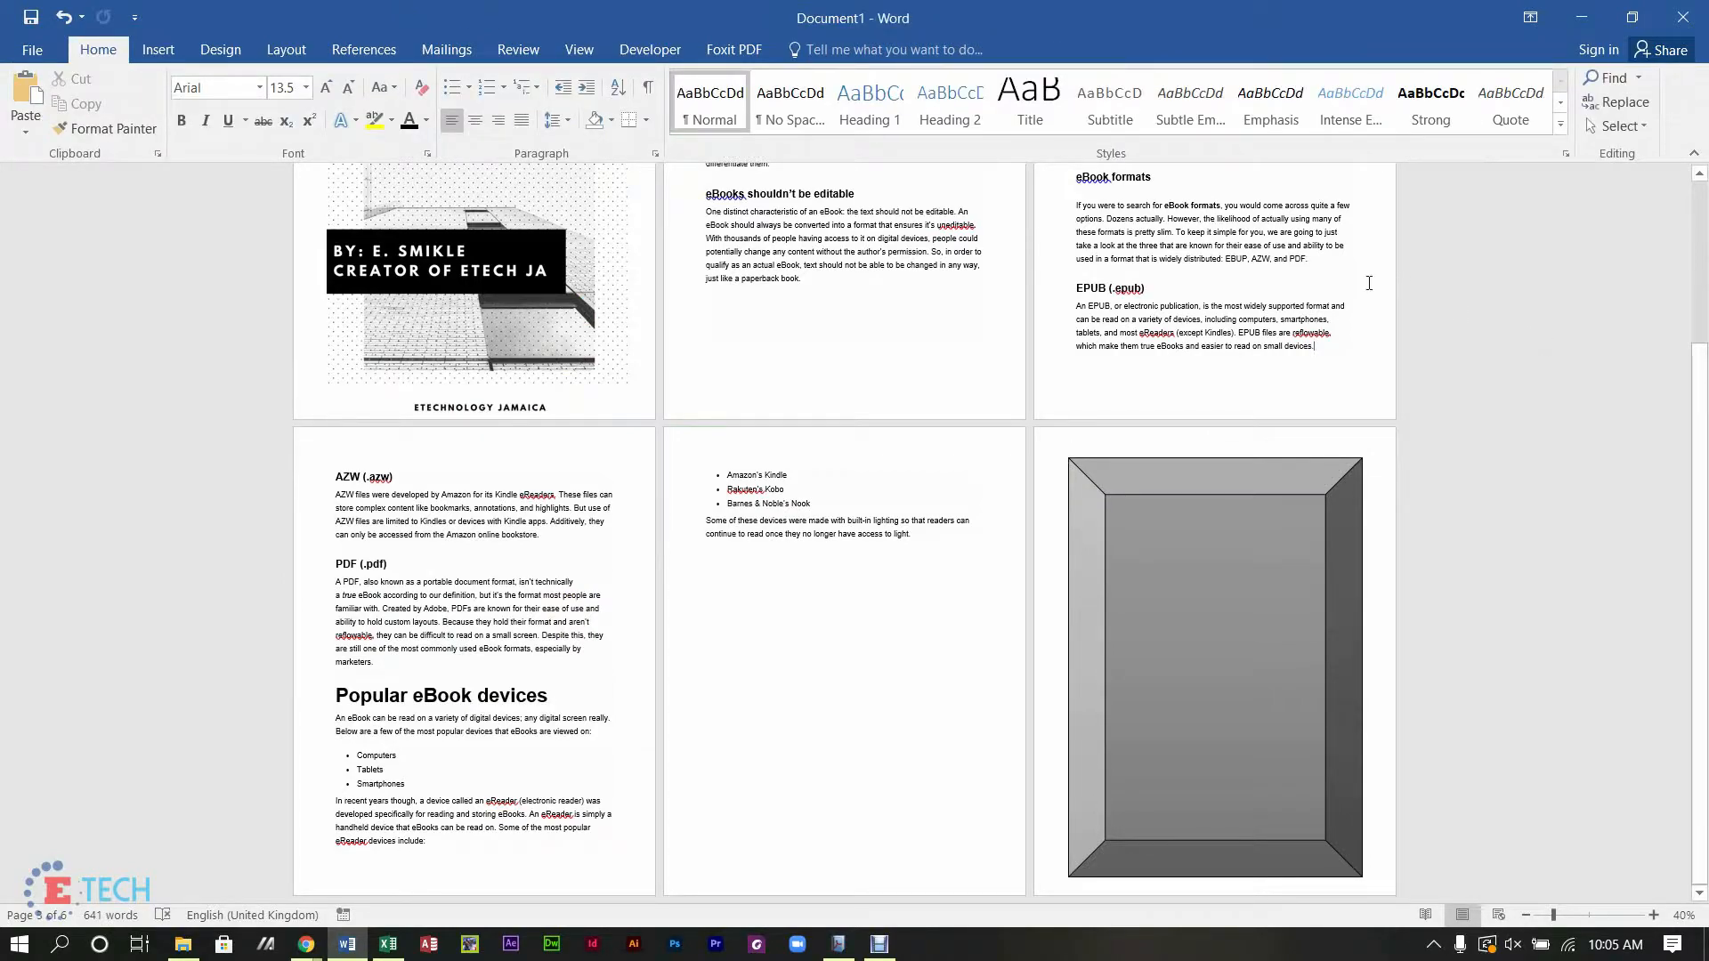
left_click(1237, 565)
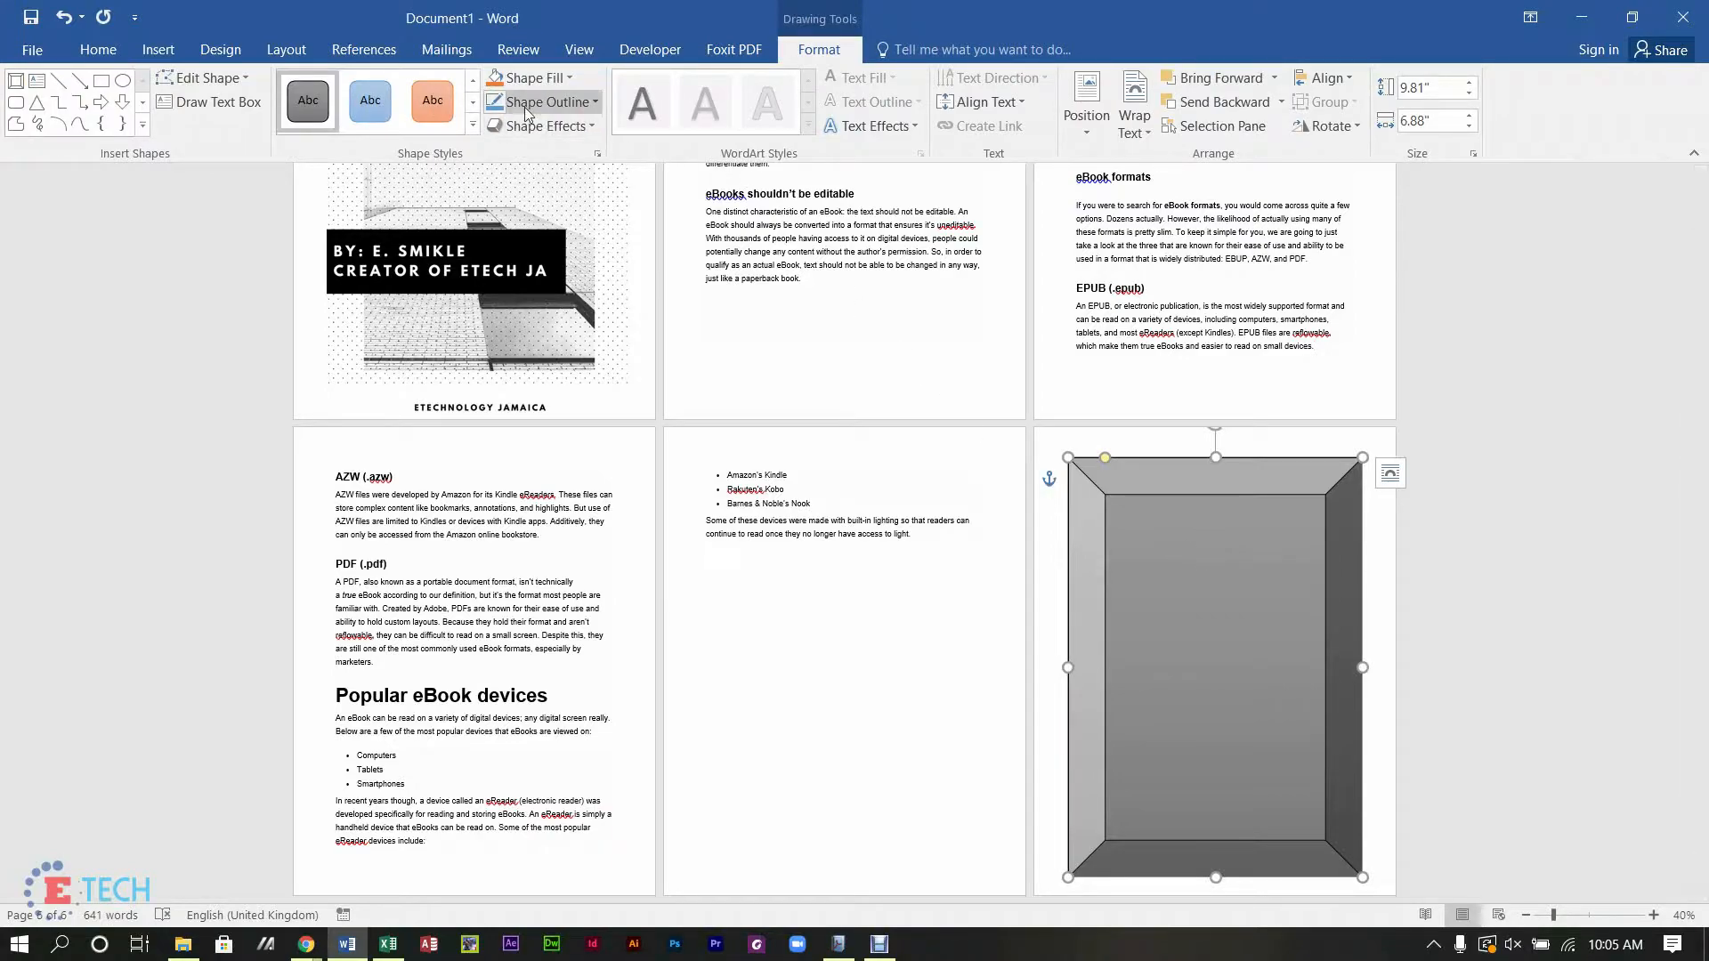
left_click(633, 691)
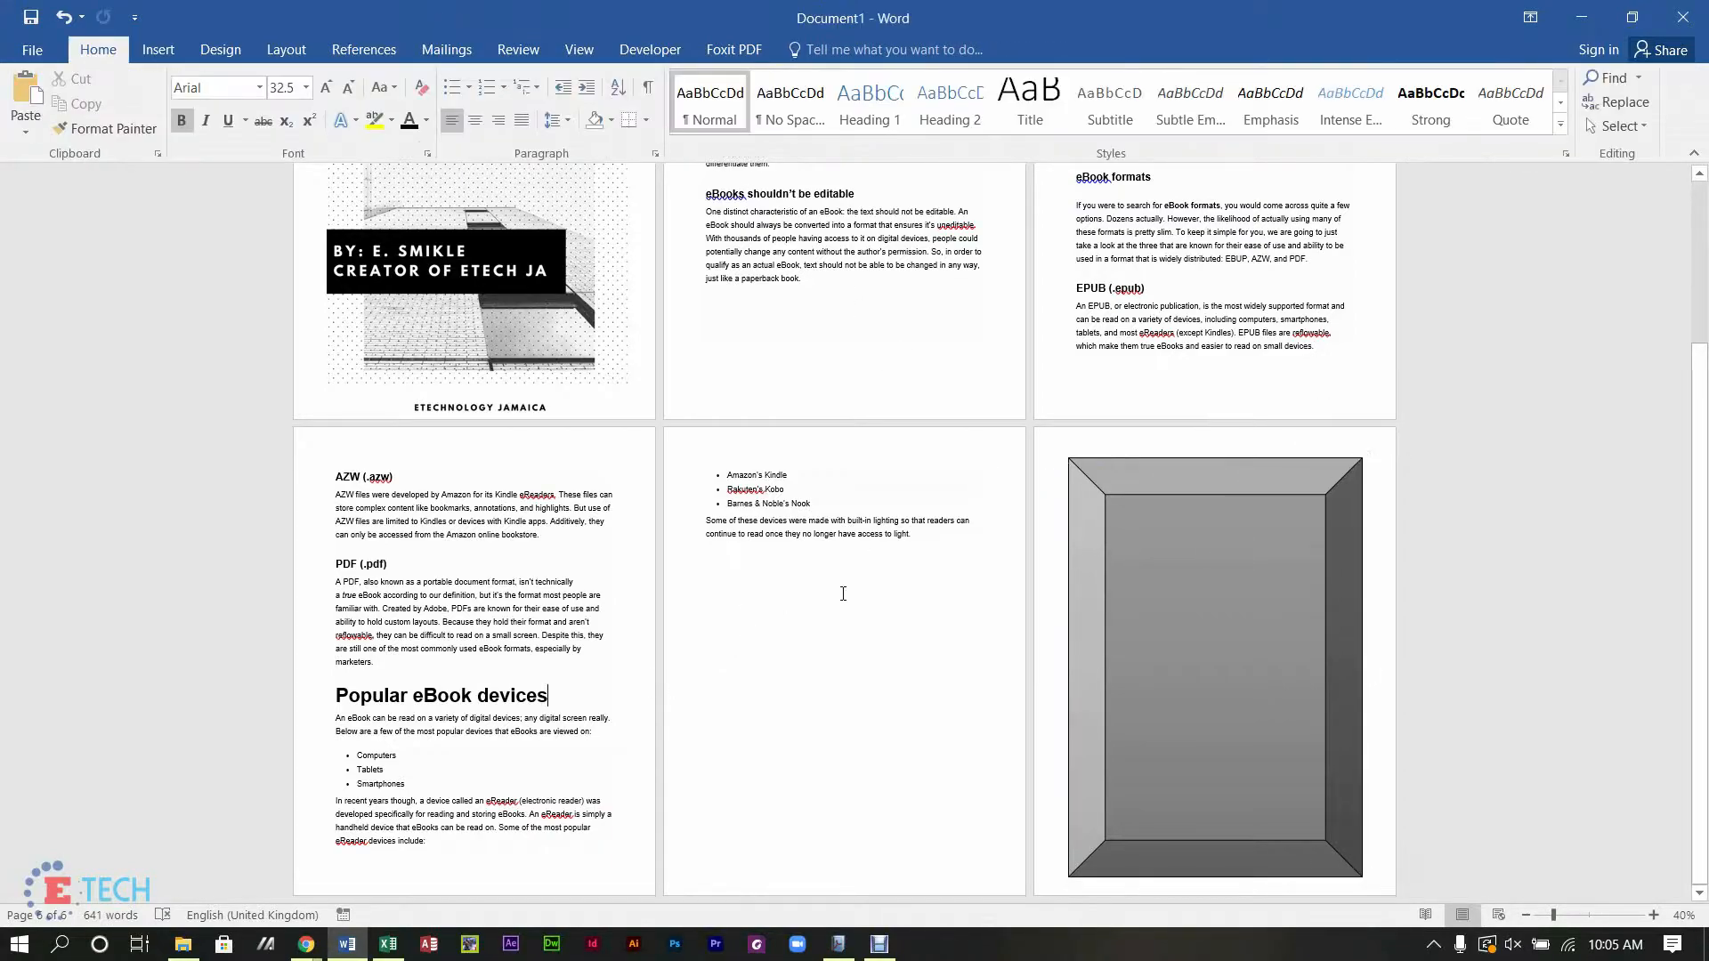
left_click(1289, 632)
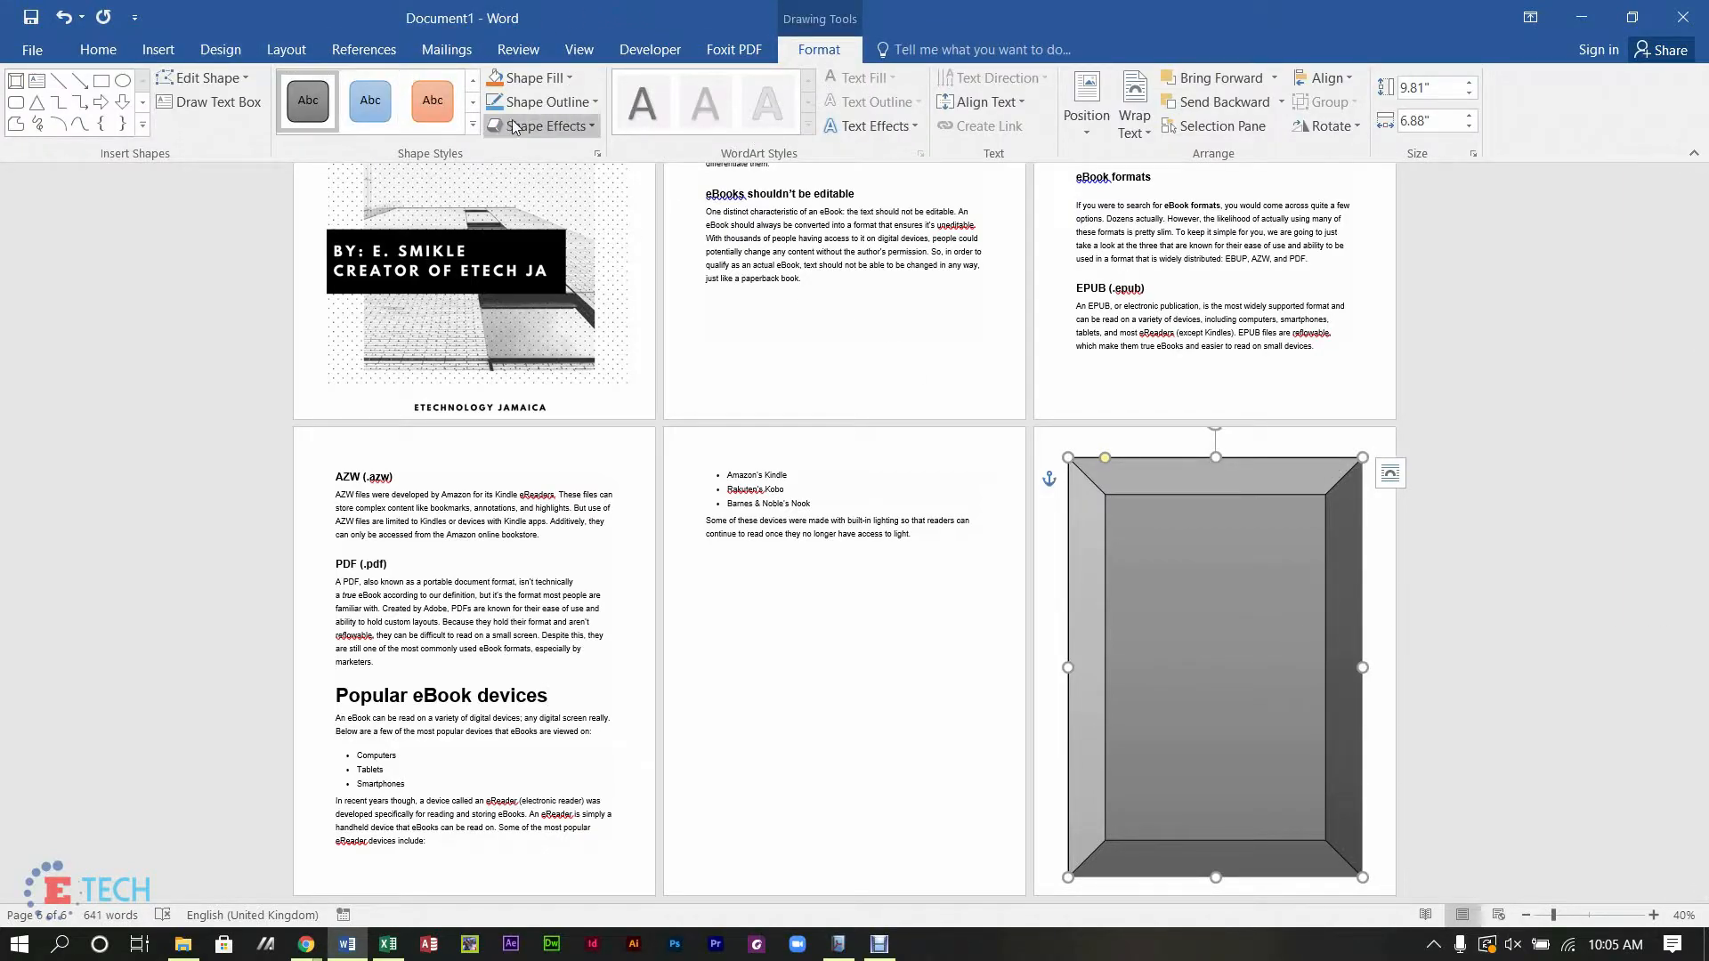
key("Delete")
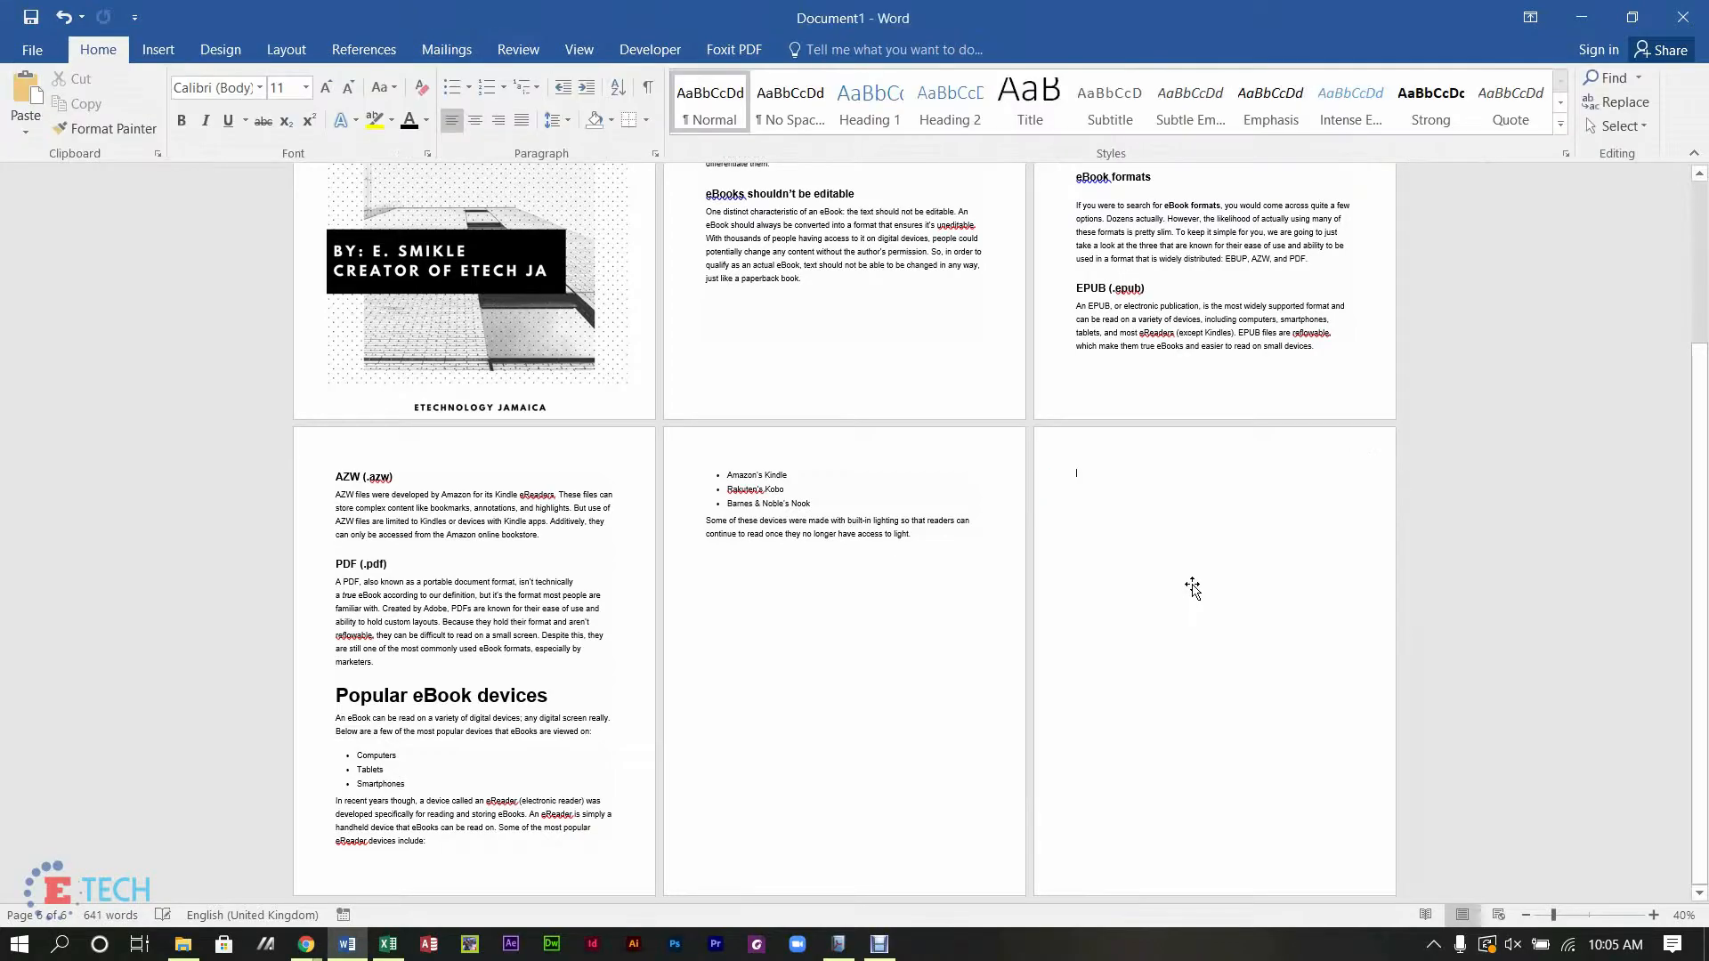
Step: Draw a frame shape about 7.1 by 5.15 inches on the blank last page
left_click(157, 50)
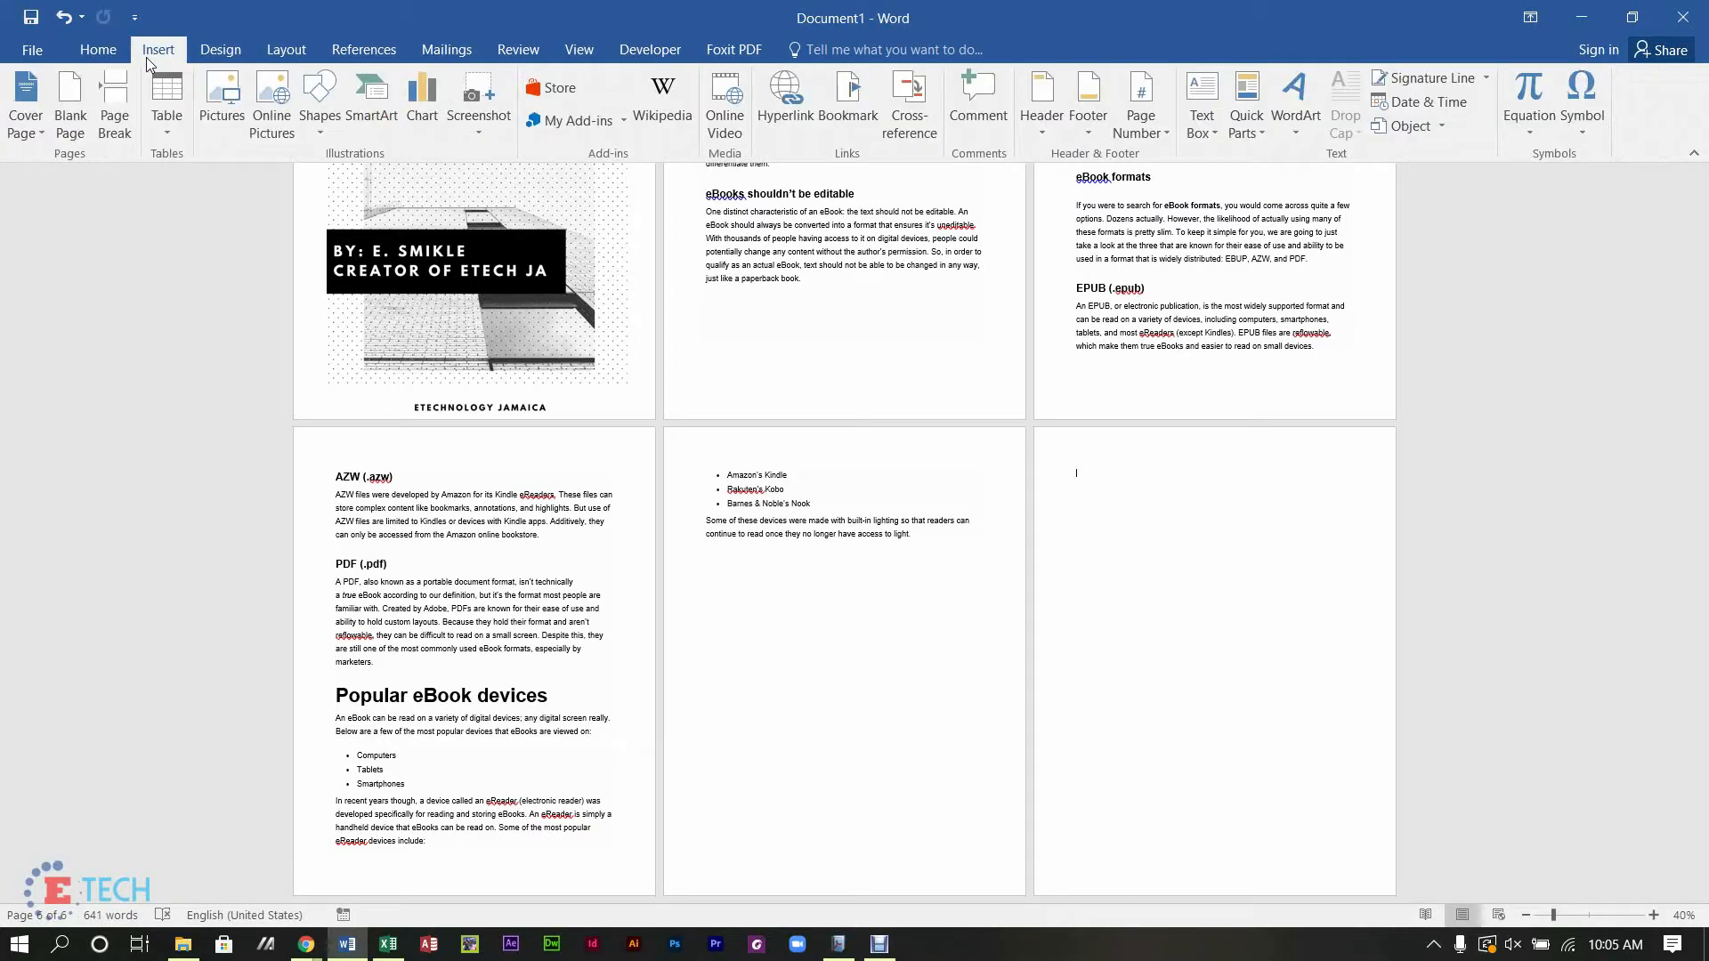
left_click(314, 102)
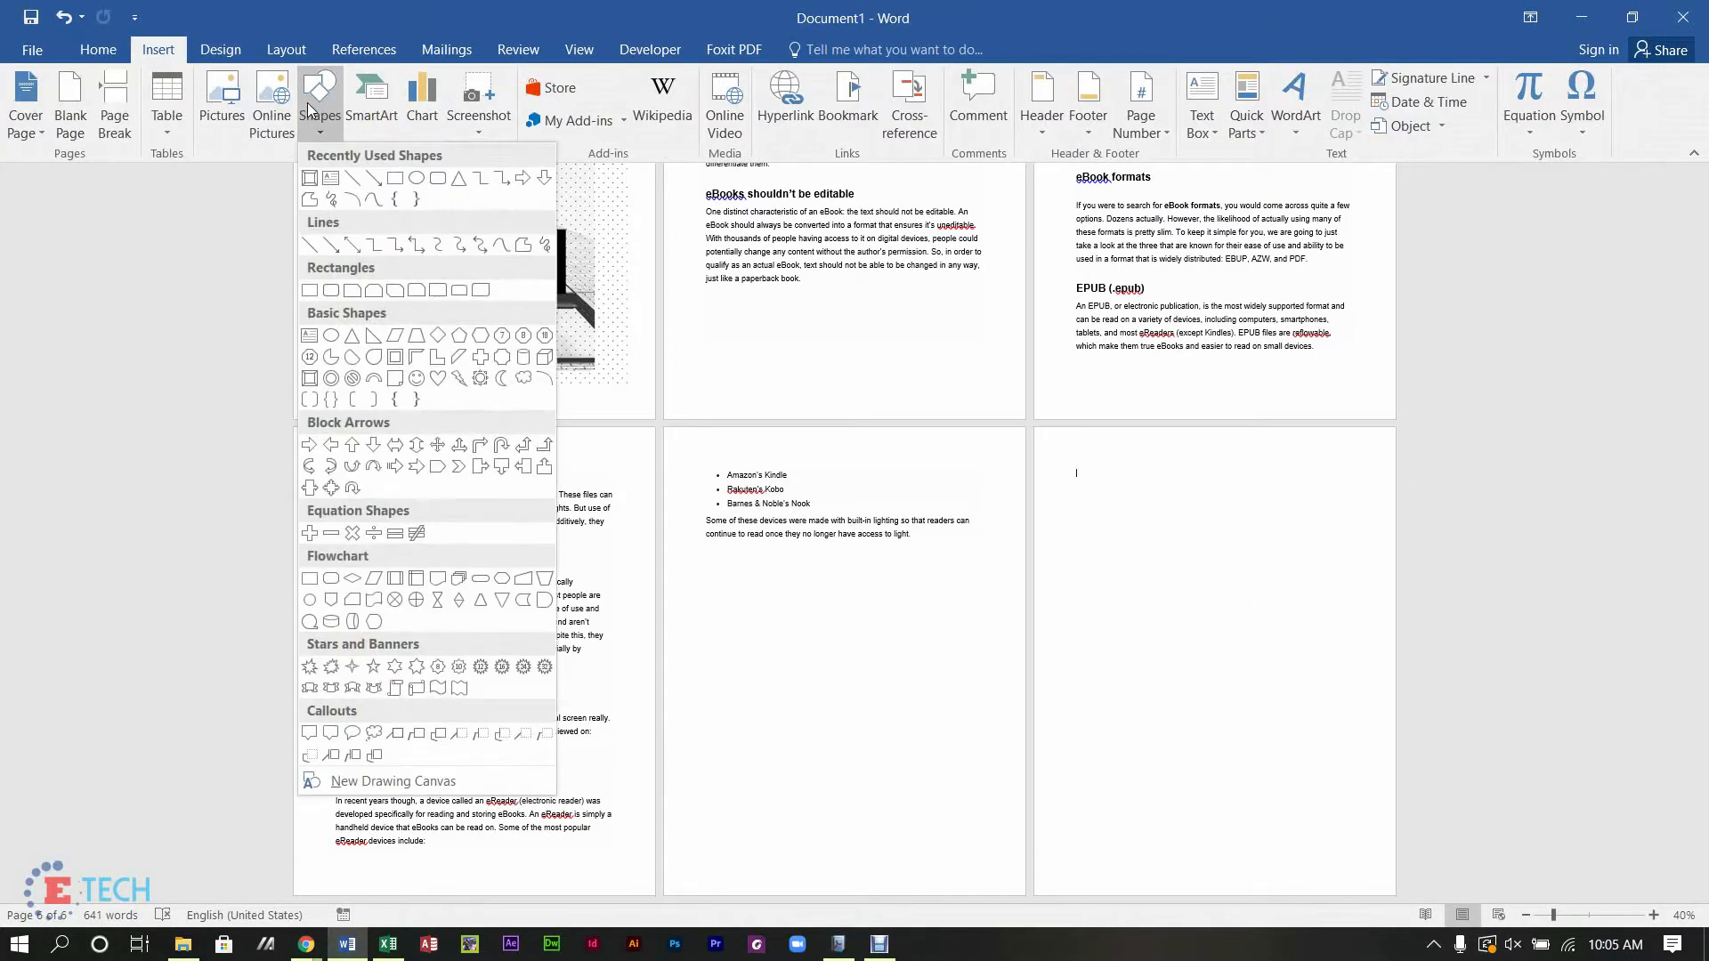
left_click(392, 360)
mouse_move(1126, 500)
left_mouse_down()
mouse_move(1271, 743)
mouse_move(1347, 804)
left_mouse_up()
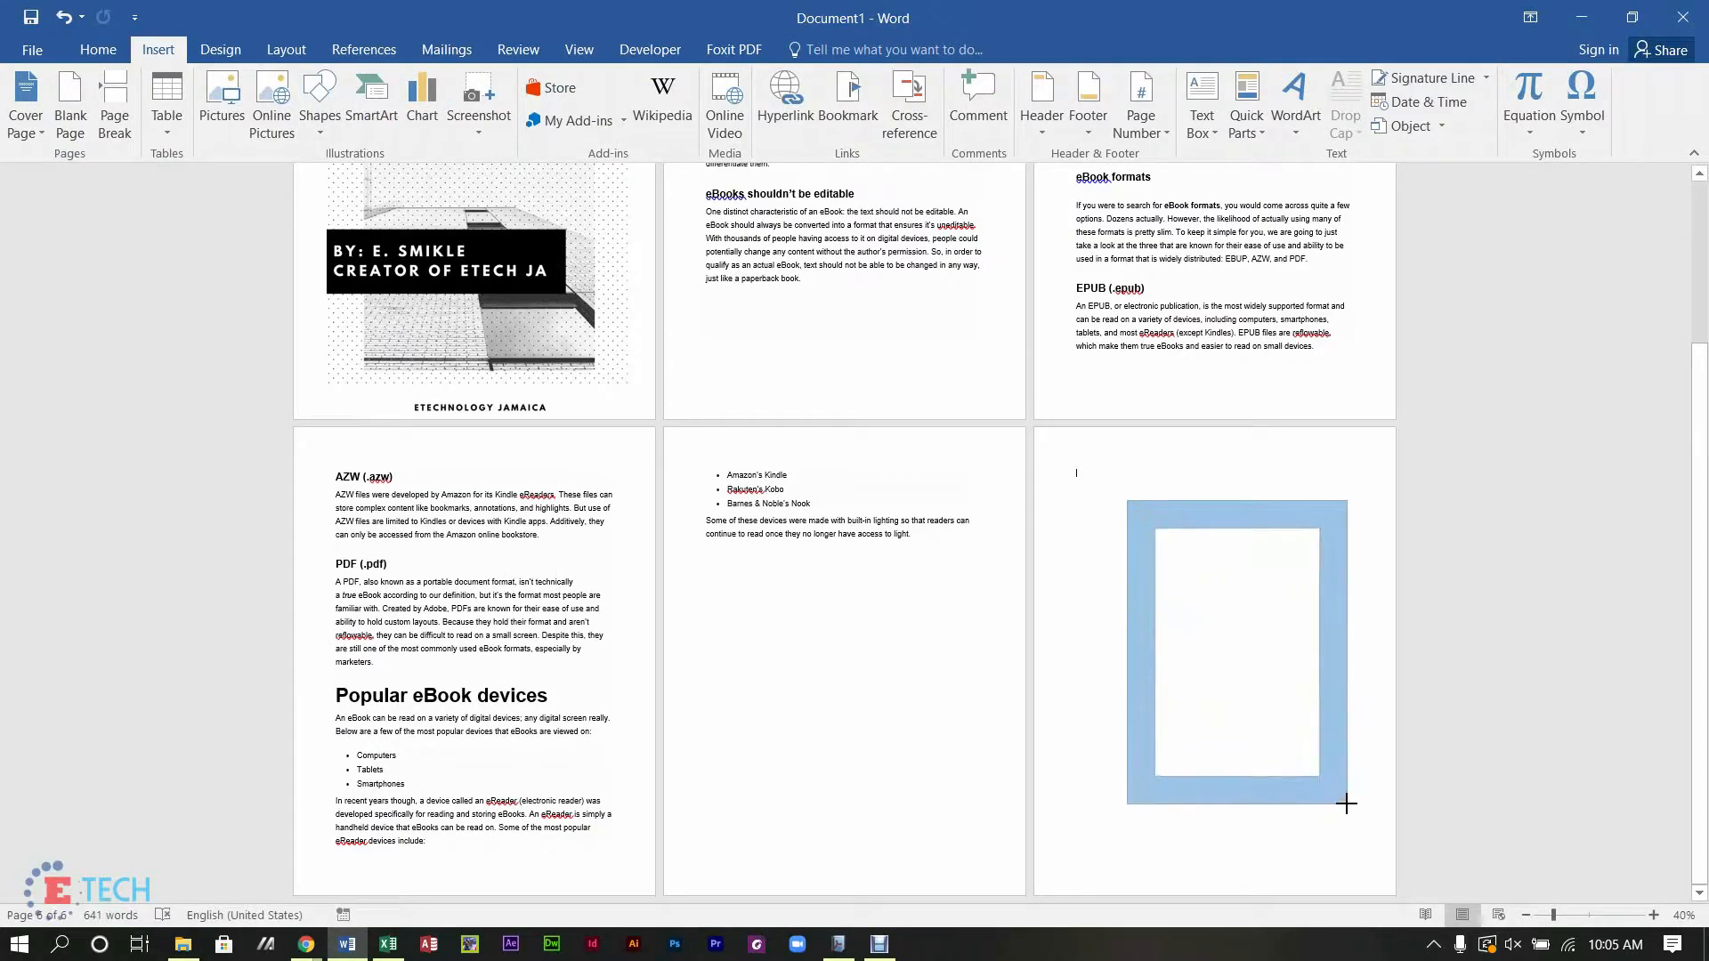
Step: Move the frame to the last page's upper-left corner and stretch it over the whole page, about 10.96 by 8.48 inches
left_click(1234, 514)
left_click_drag(1189, 509, 1089, 439)
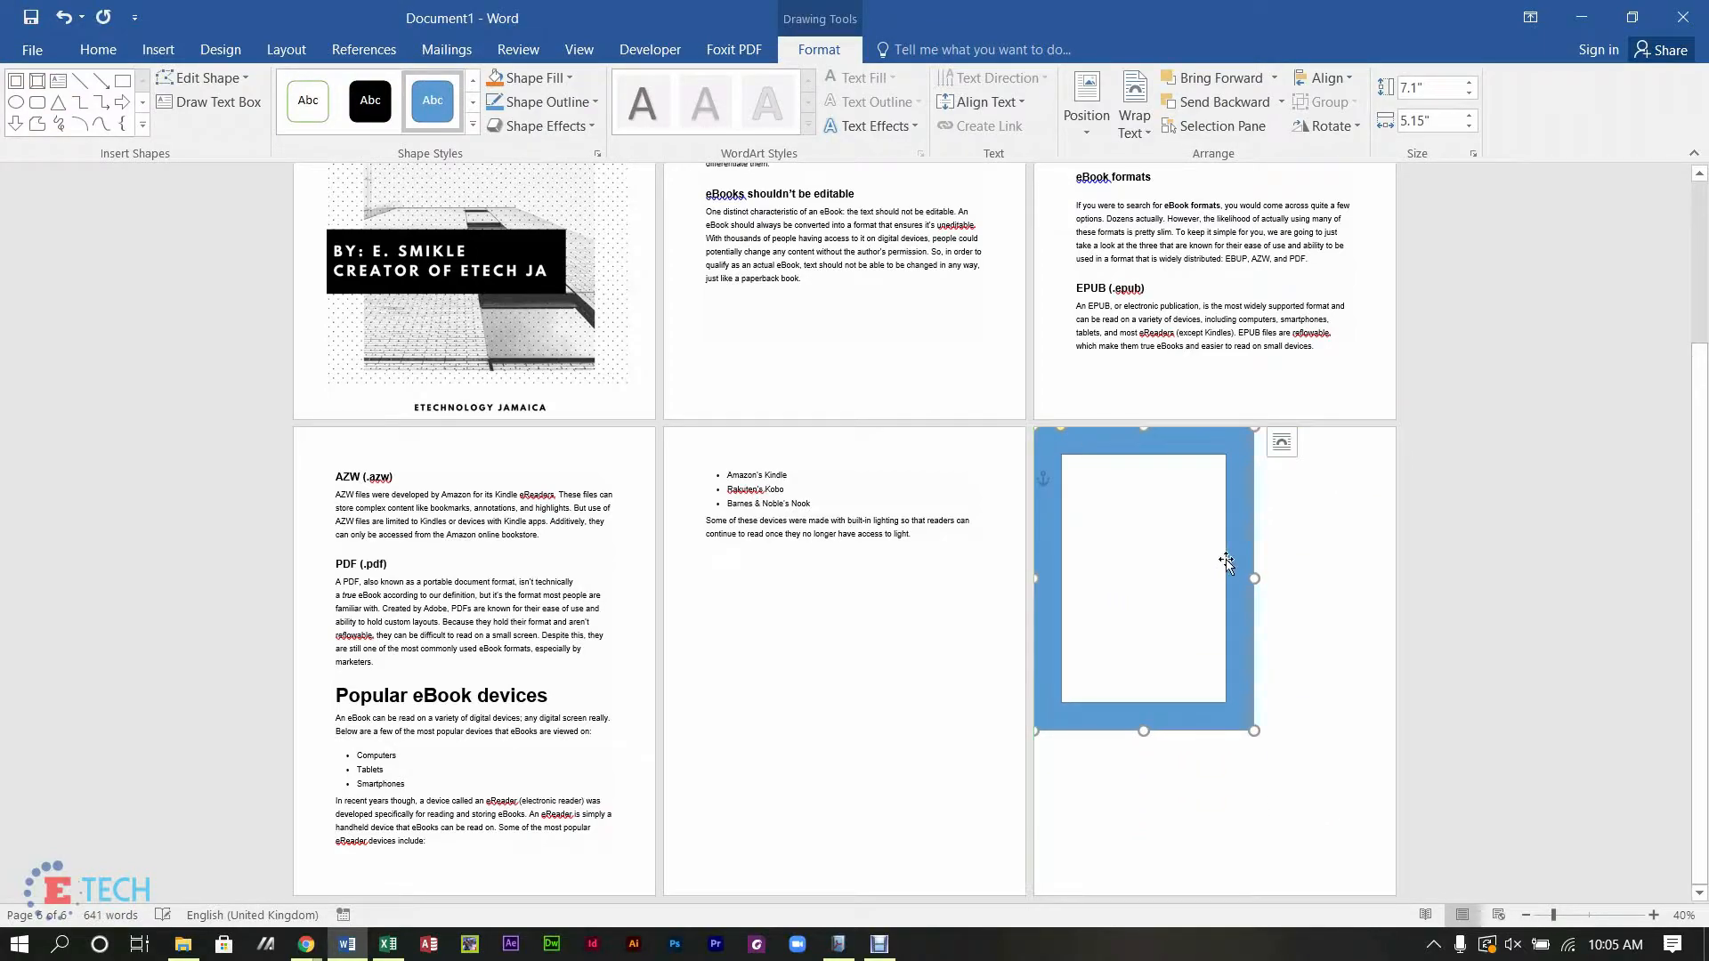
left_click_drag(1254, 579, 1393, 619)
left_click_drag(1217, 728, 1225, 897)
left_click(1498, 527)
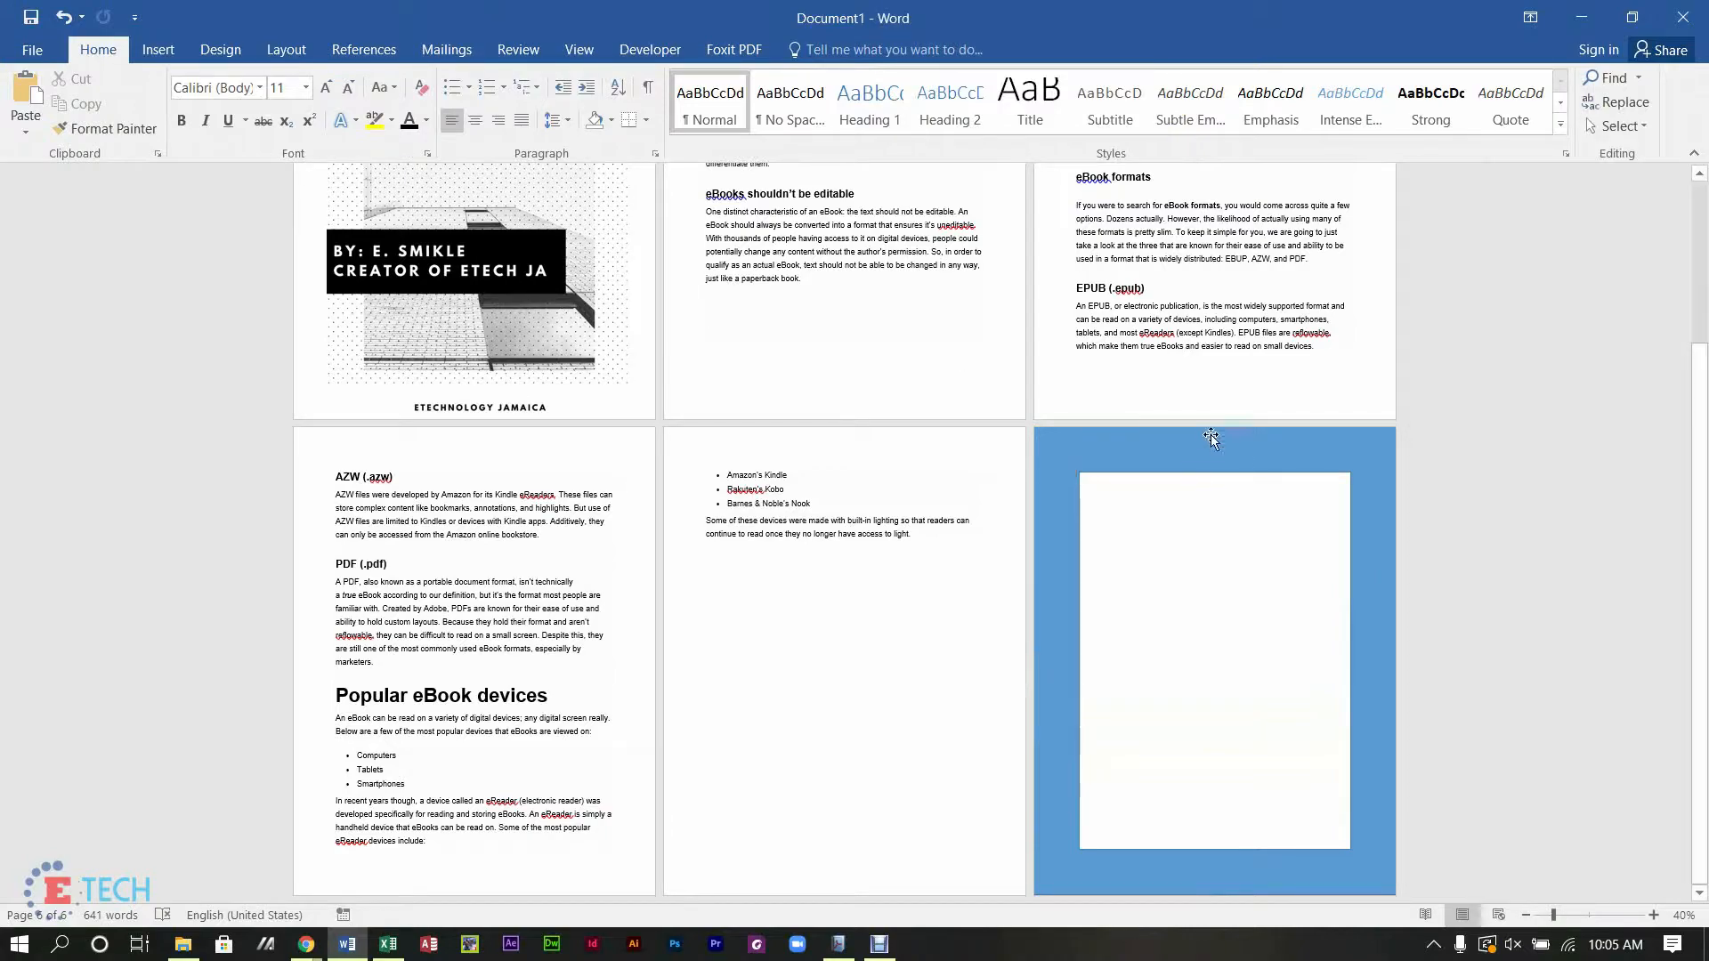
Step: Apply the gray gradient theme style to the frame on the last page and give it a blue outline
left_click(1200, 464)
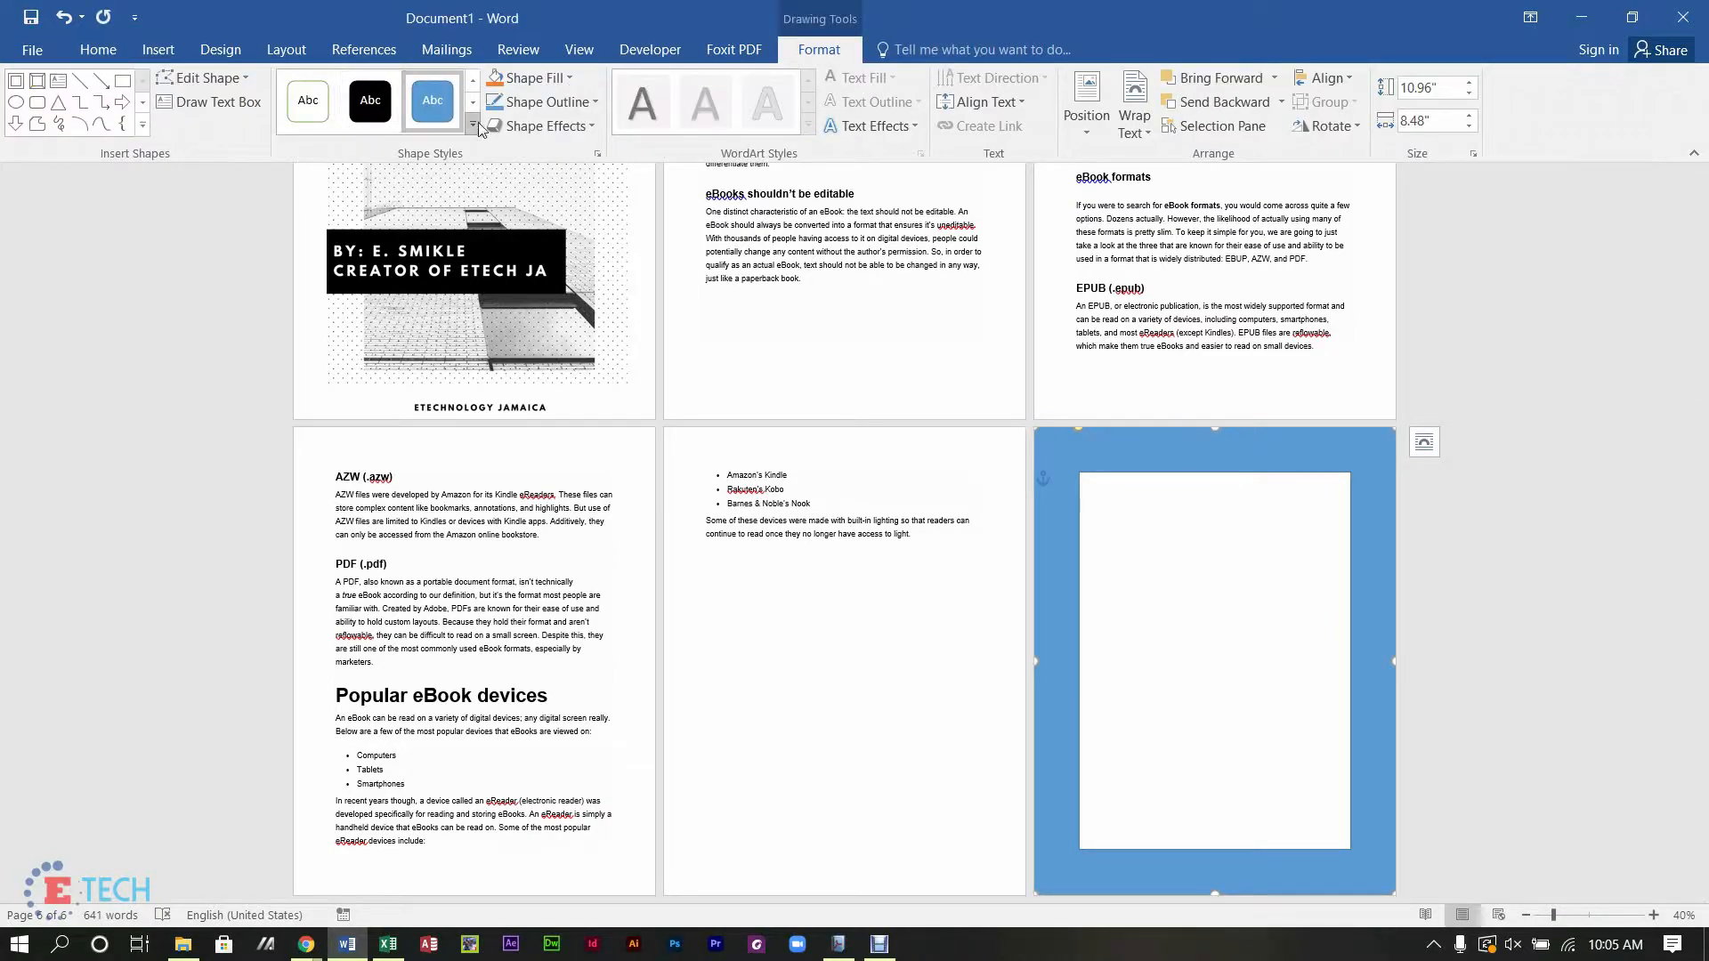
left_click(416, 125)
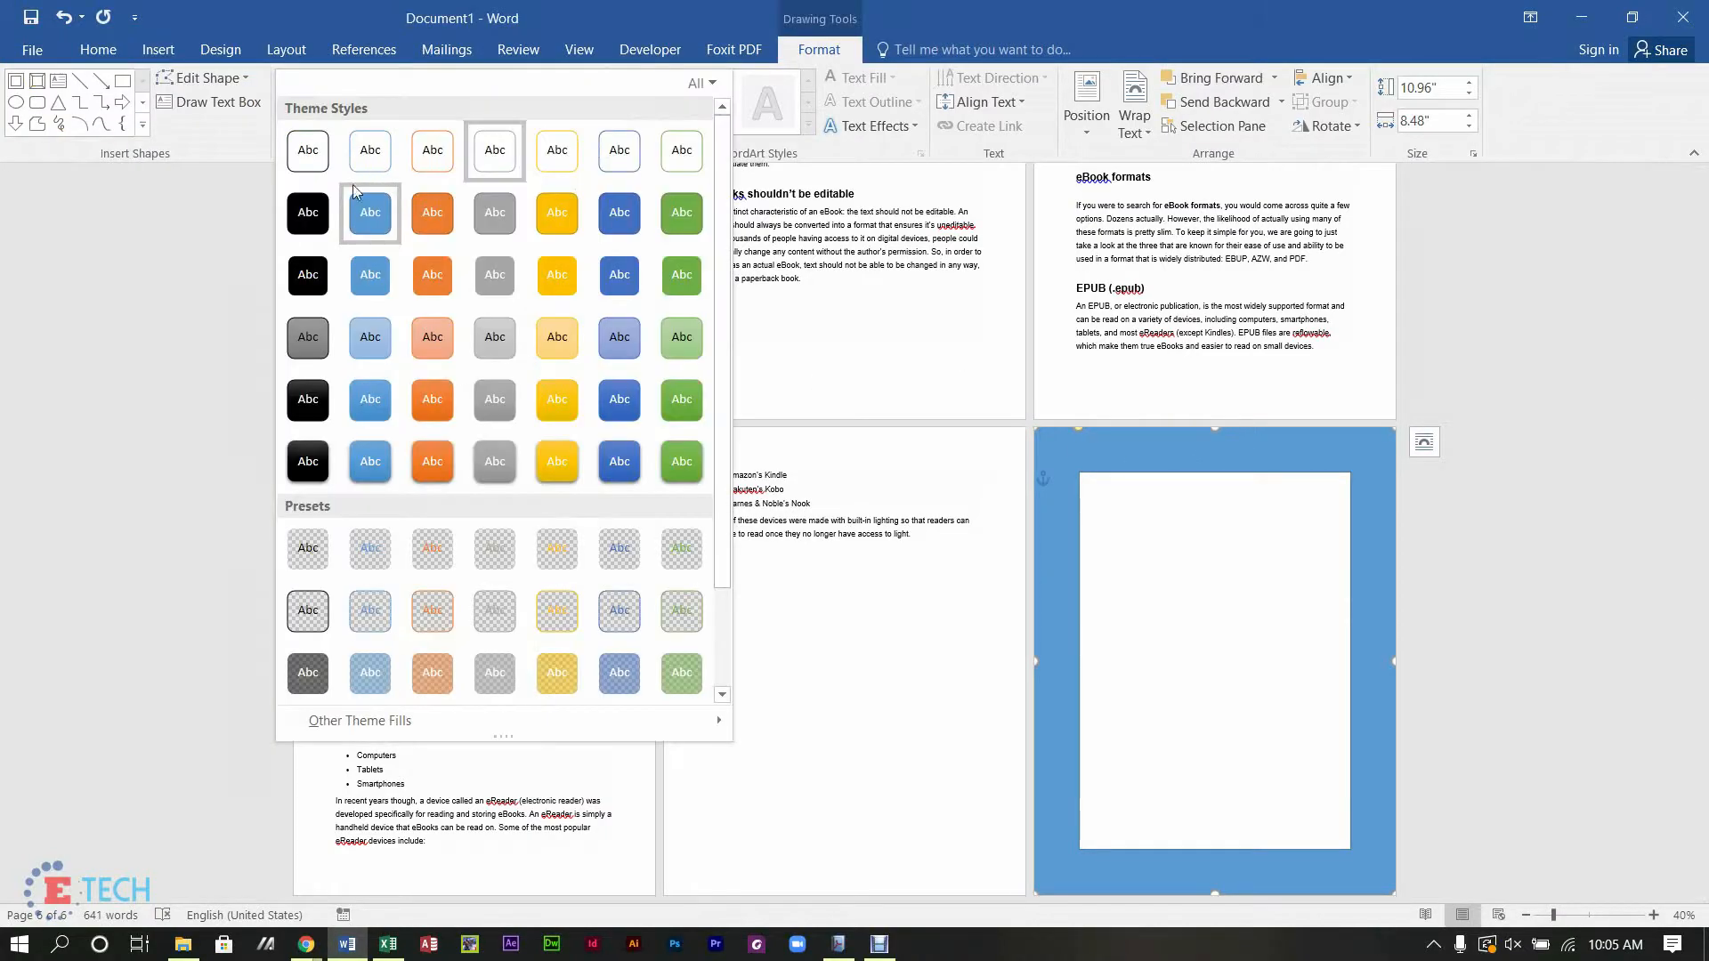
left_click(307, 337)
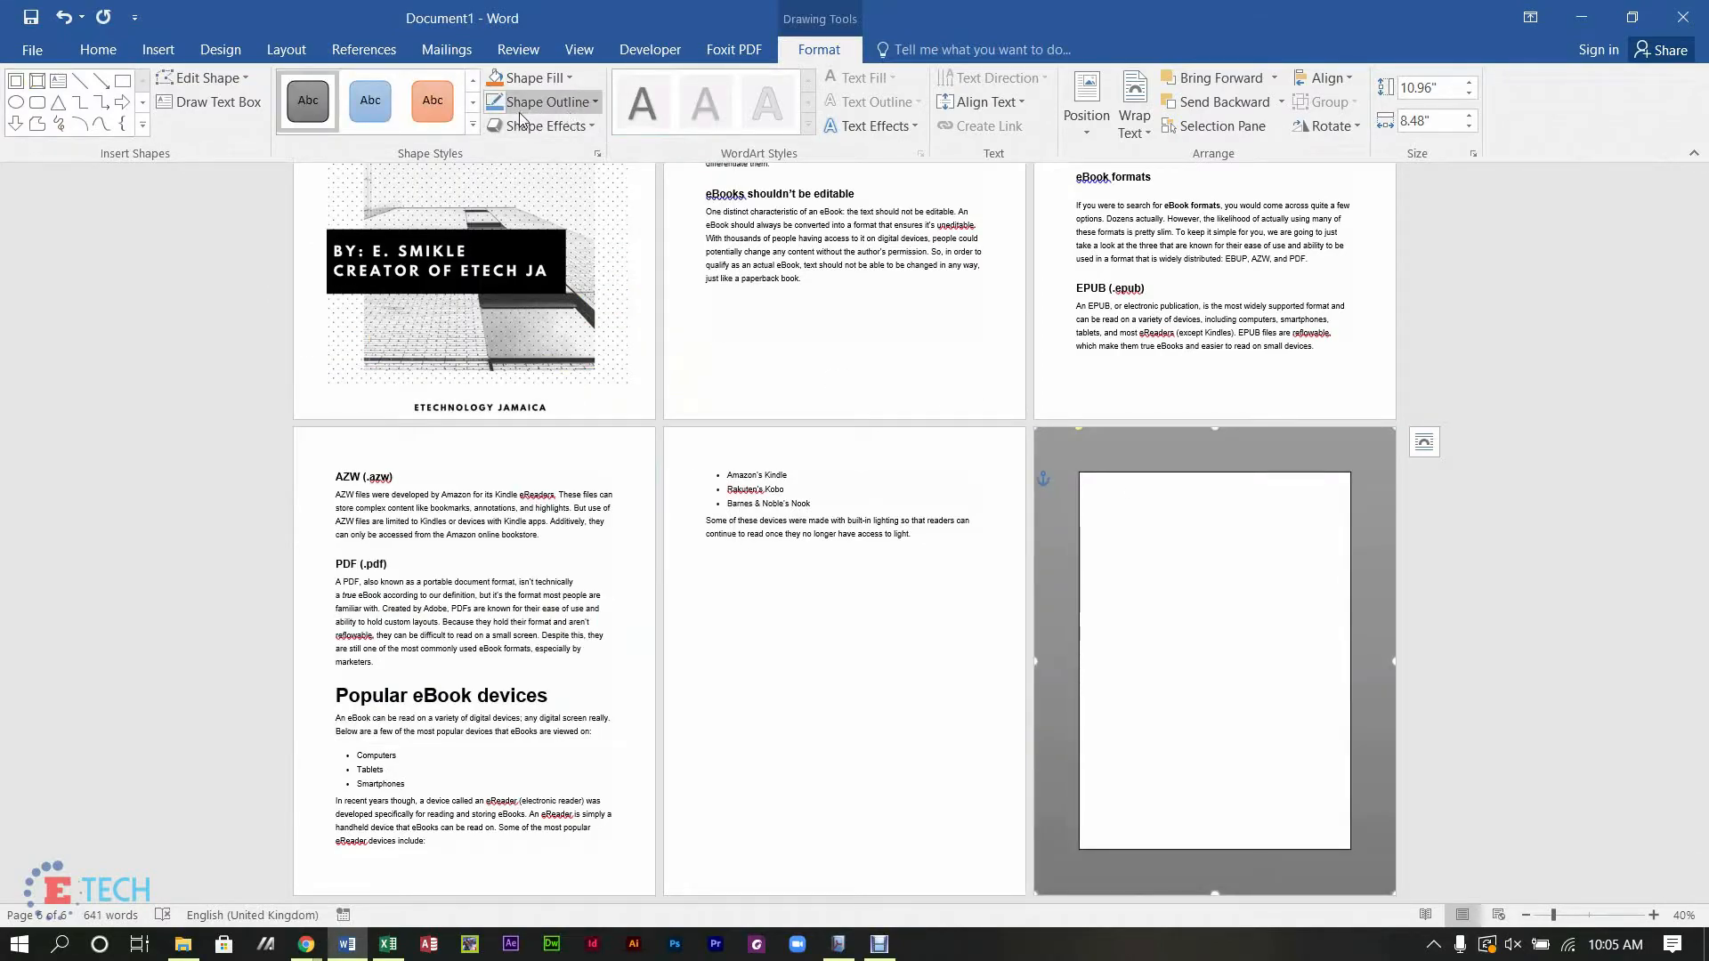
left_click(595, 100)
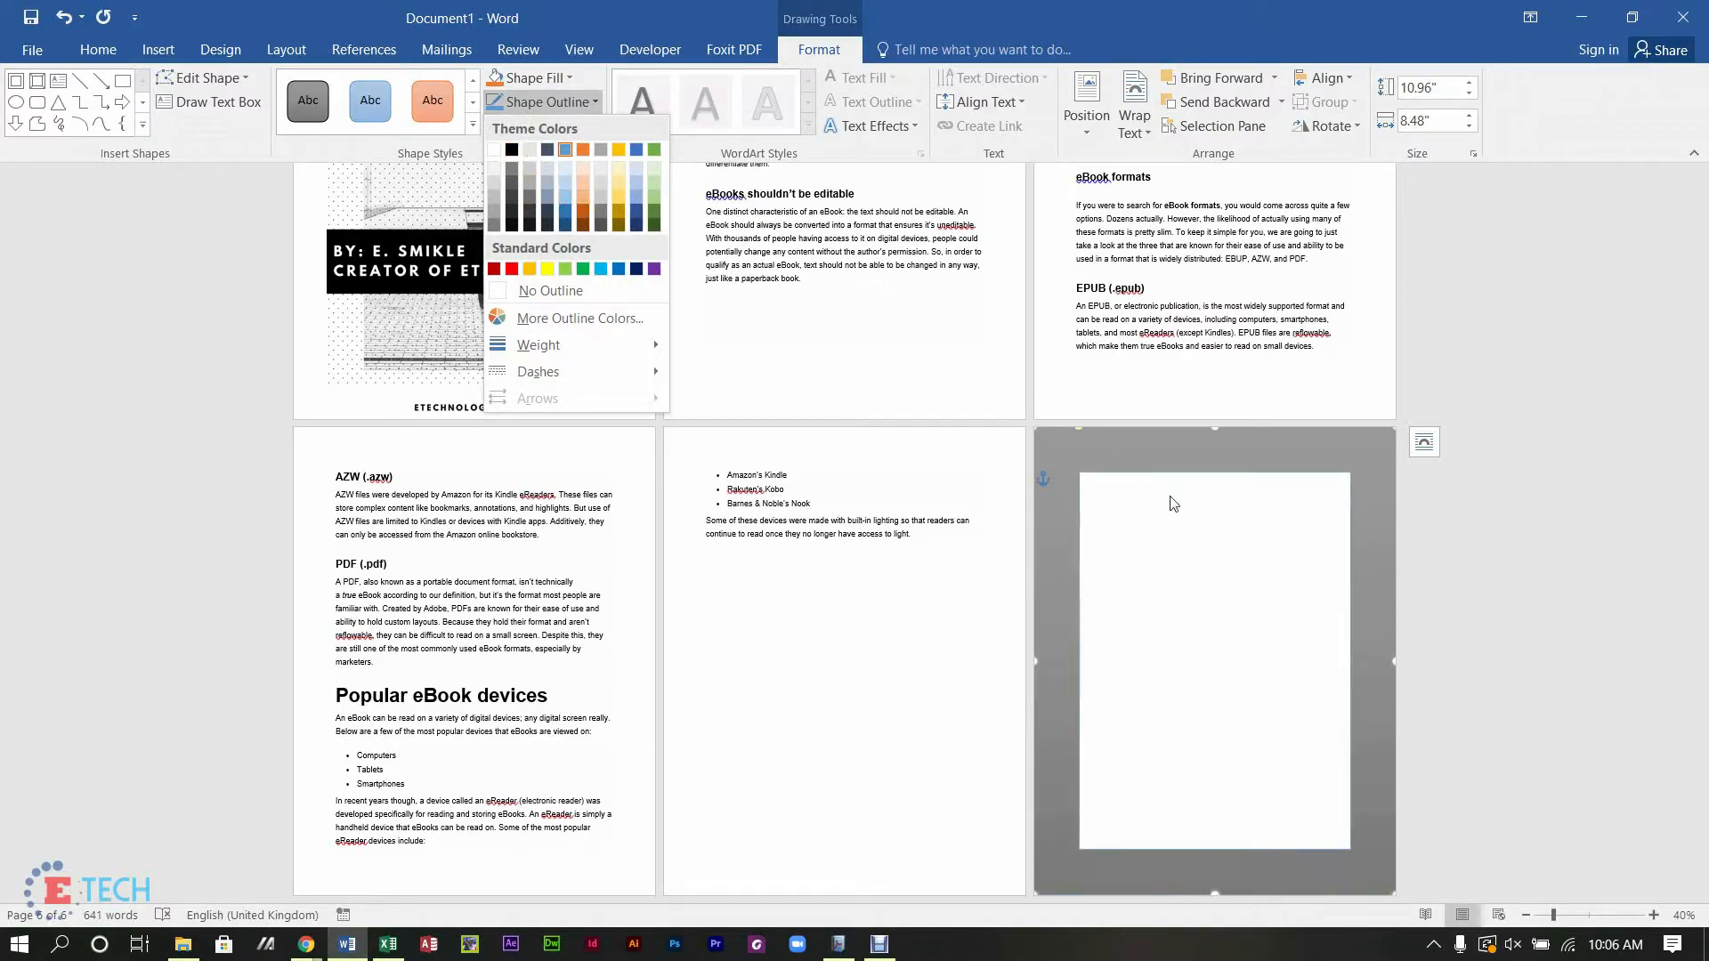
left_click(1209, 494)
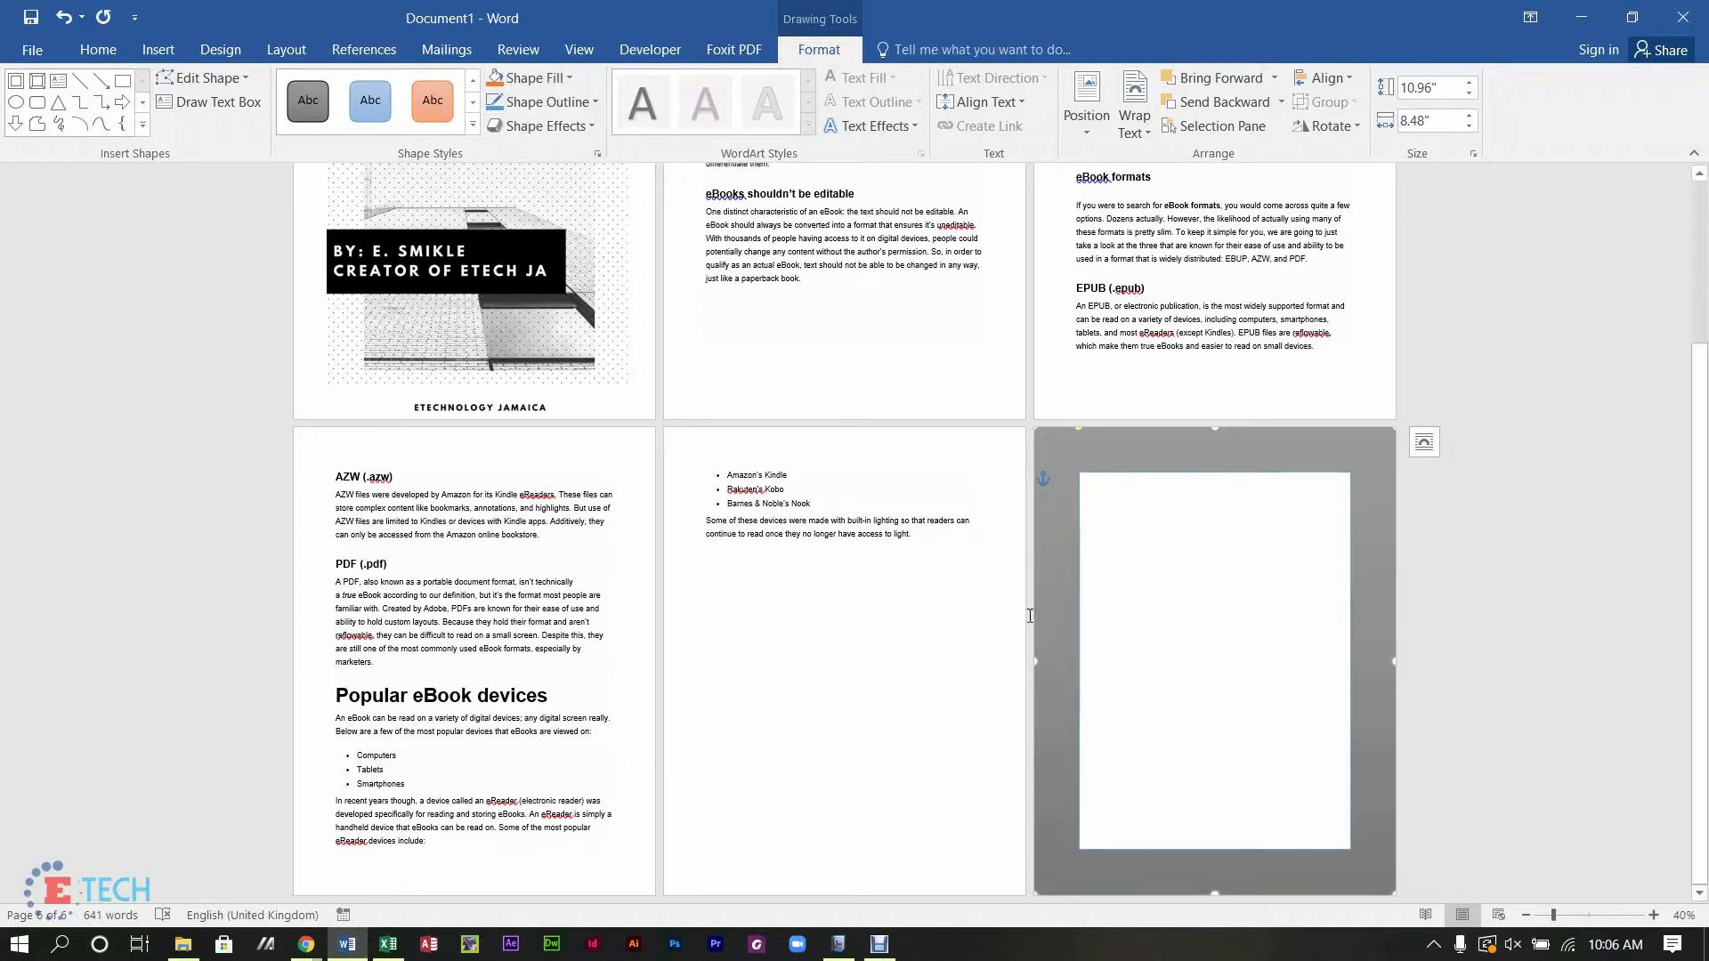
left_click(954, 748)
Step: Save the document as a PDF named What is an eBook in the Pictures folder
left_click_drag(1696, 722, 1698, 559)
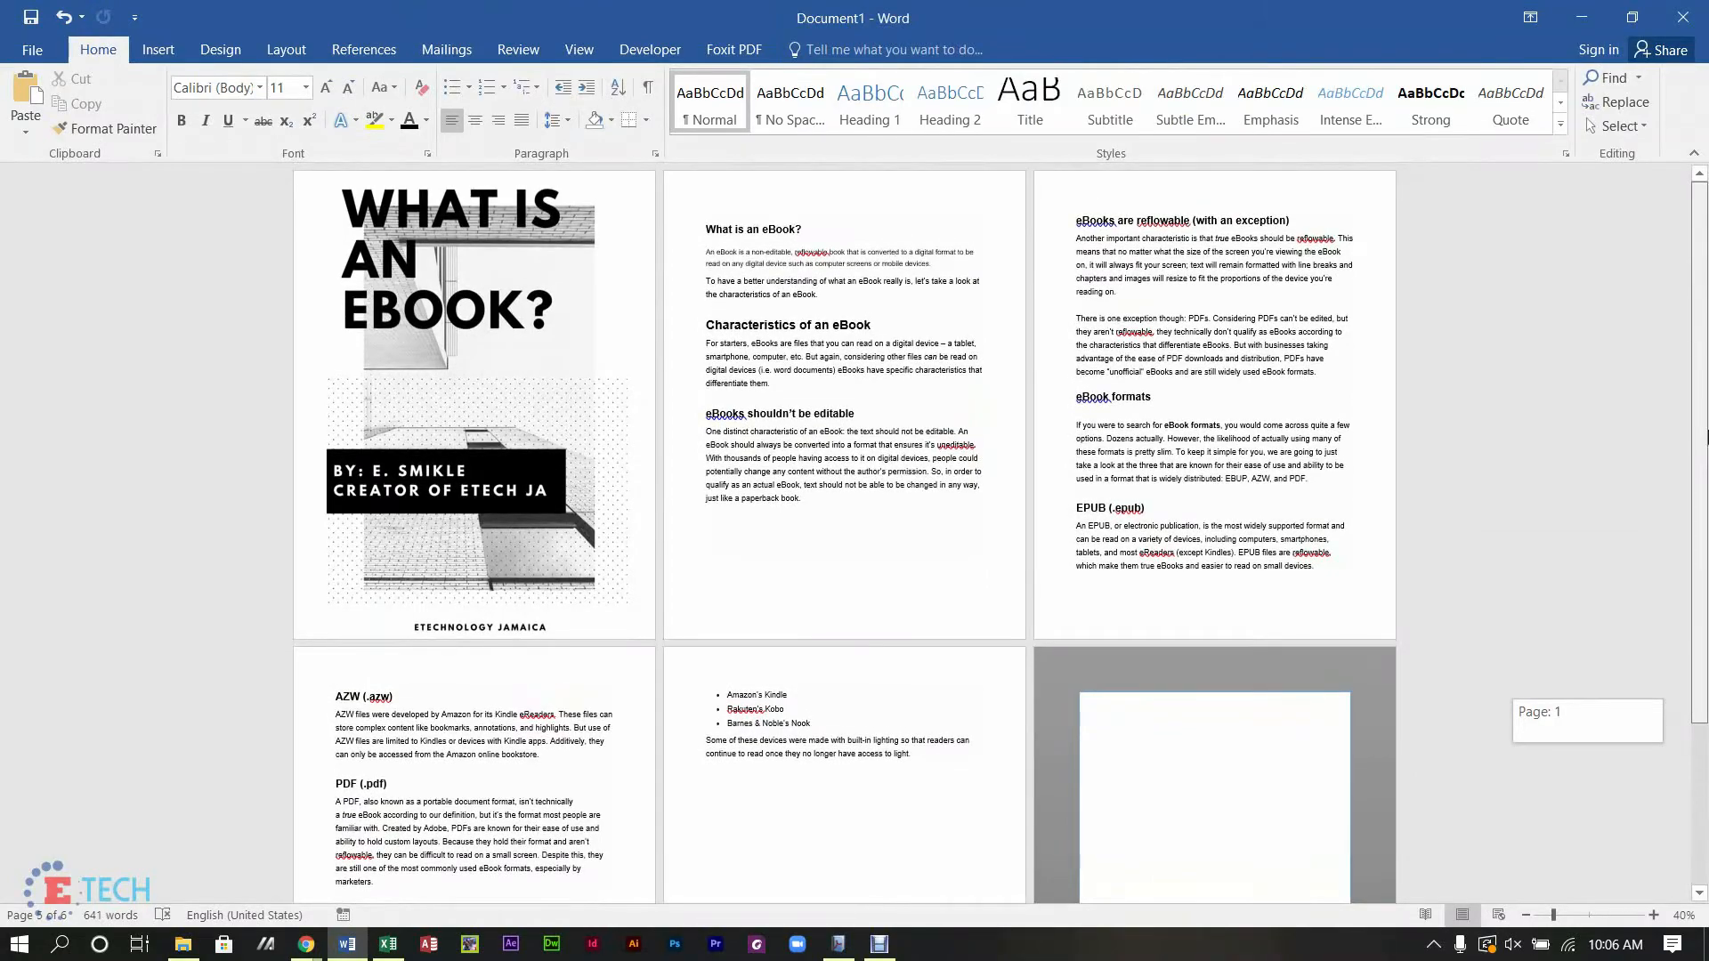
left_click_drag(1707, 437, 1707, 436)
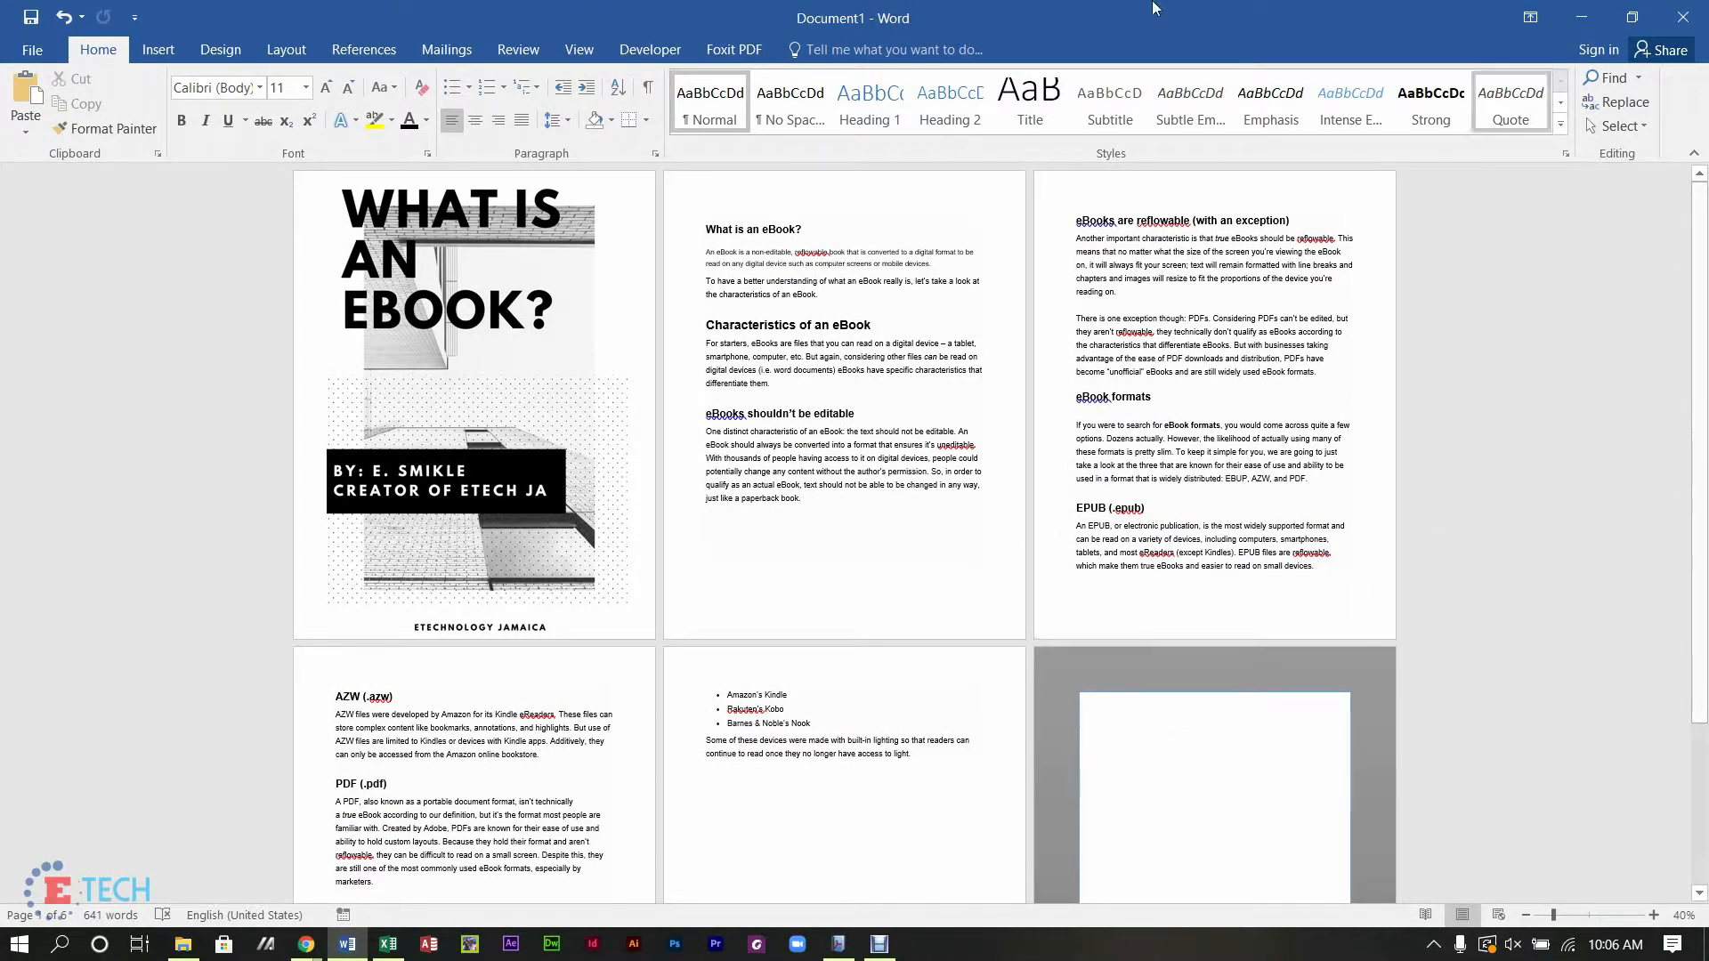
left_click(35, 50)
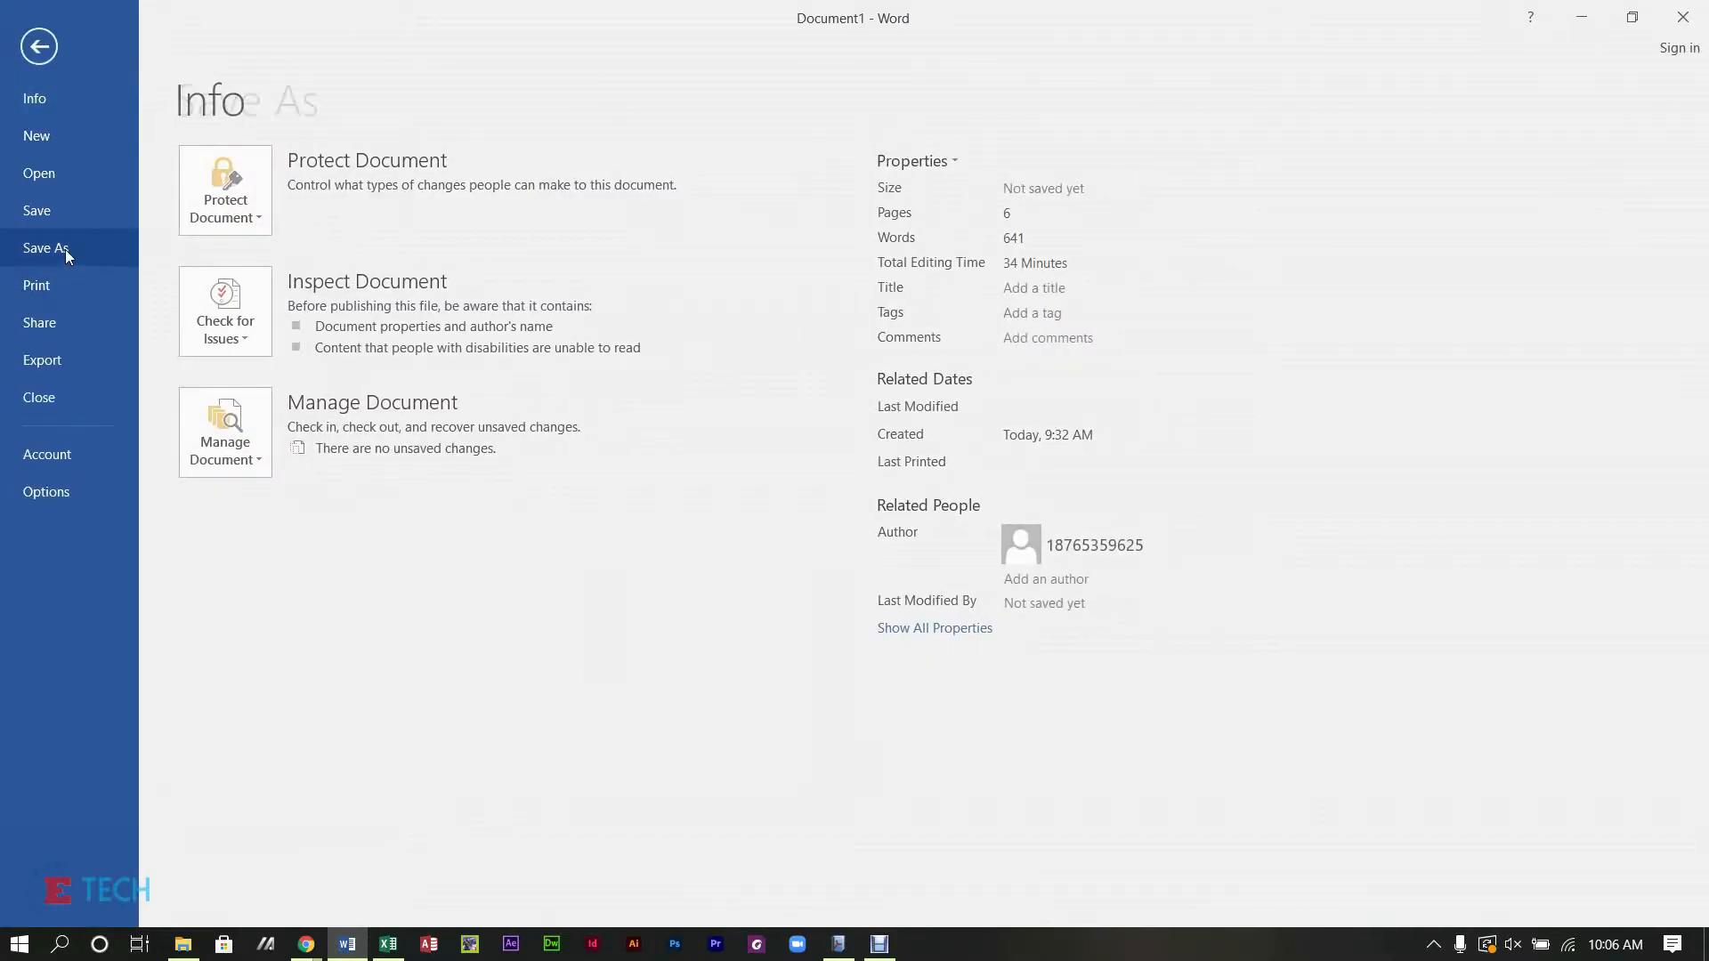
left_click(66, 249)
left_click(249, 338)
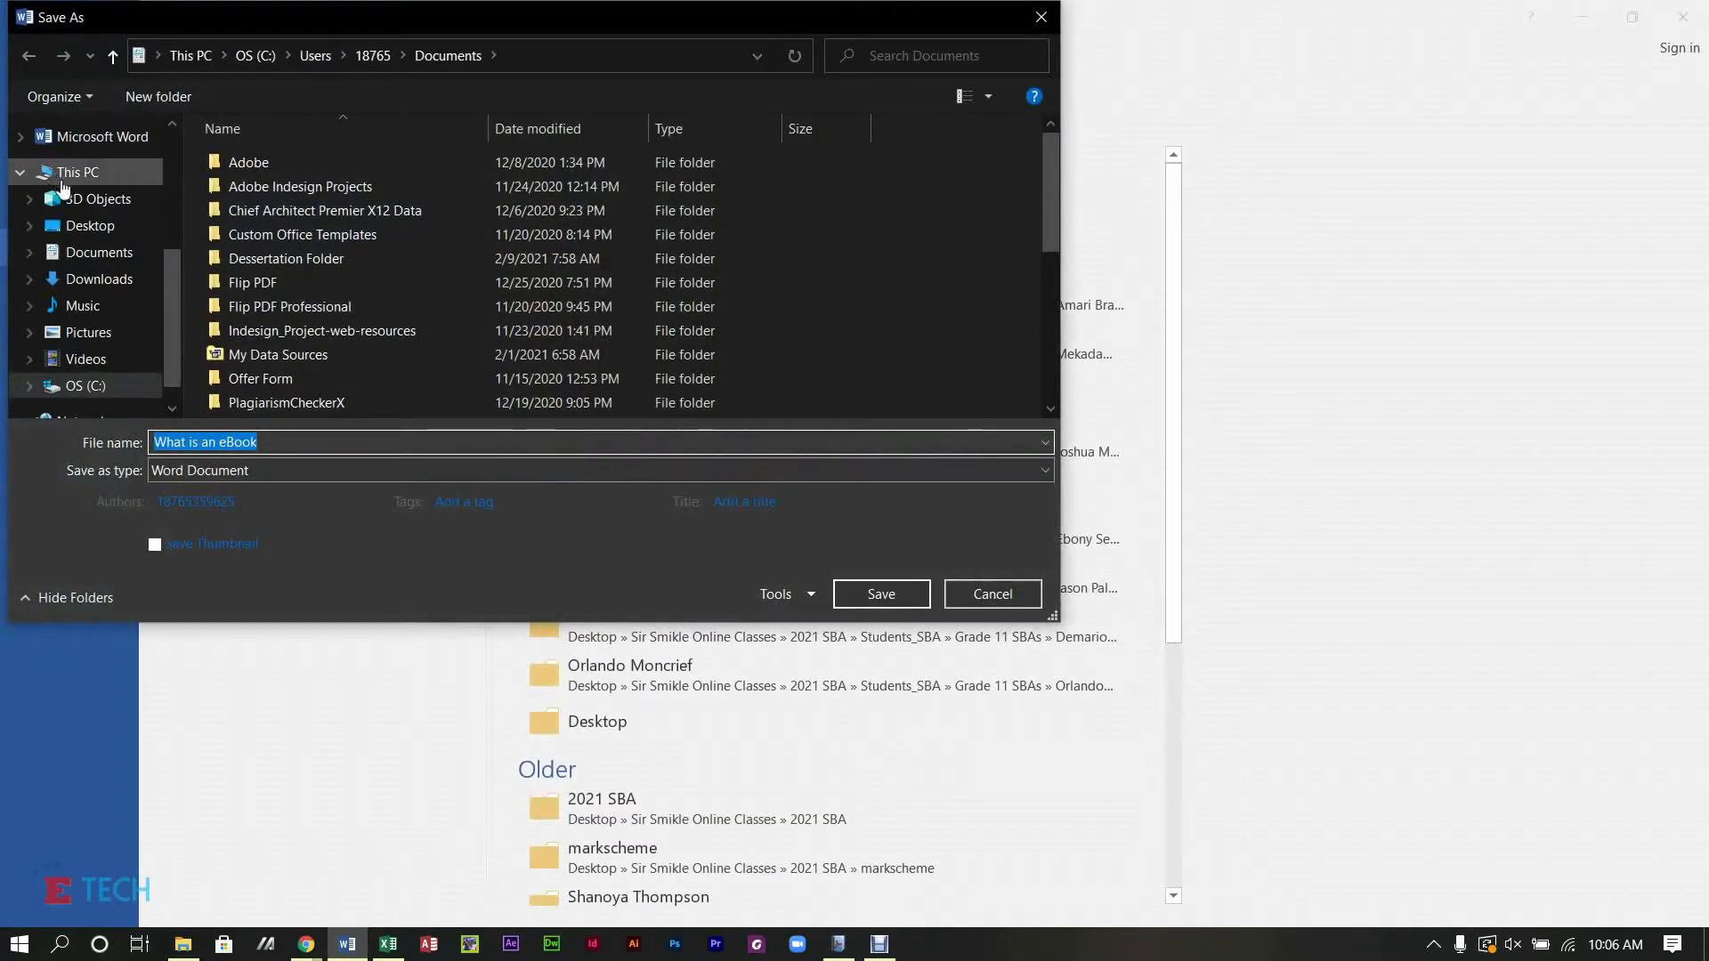
left_click(98, 225)
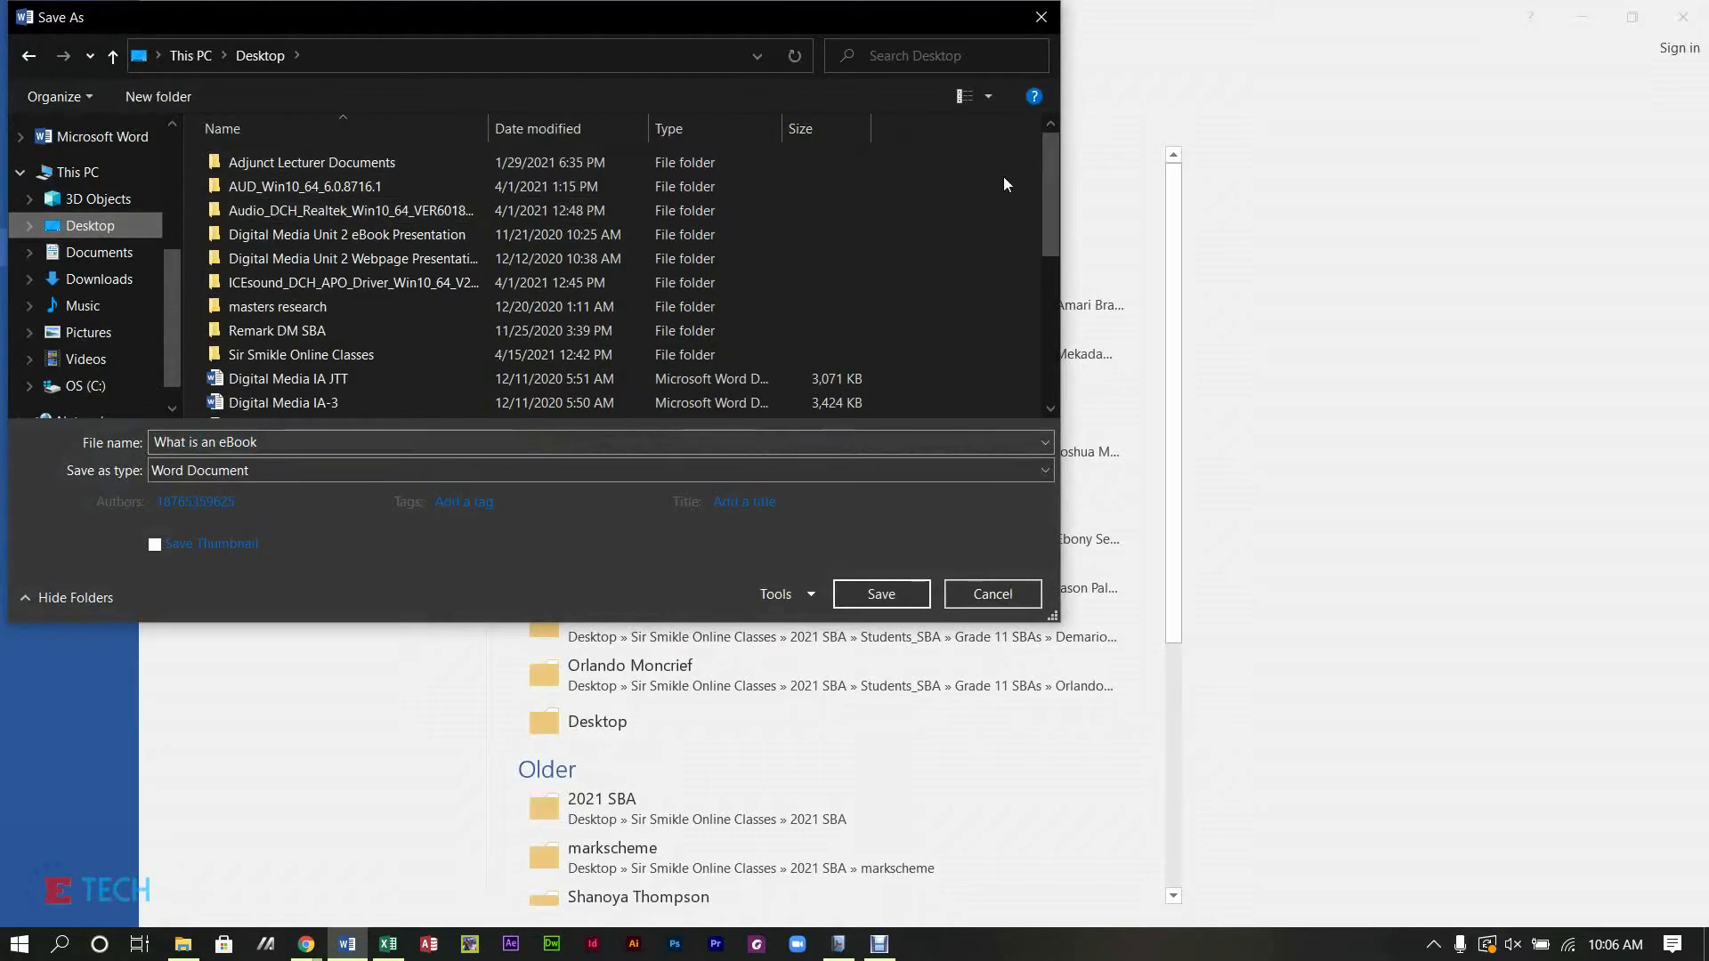
left_click_drag(1053, 191, 1083, 167)
scroll(623, 267, "down", 5)
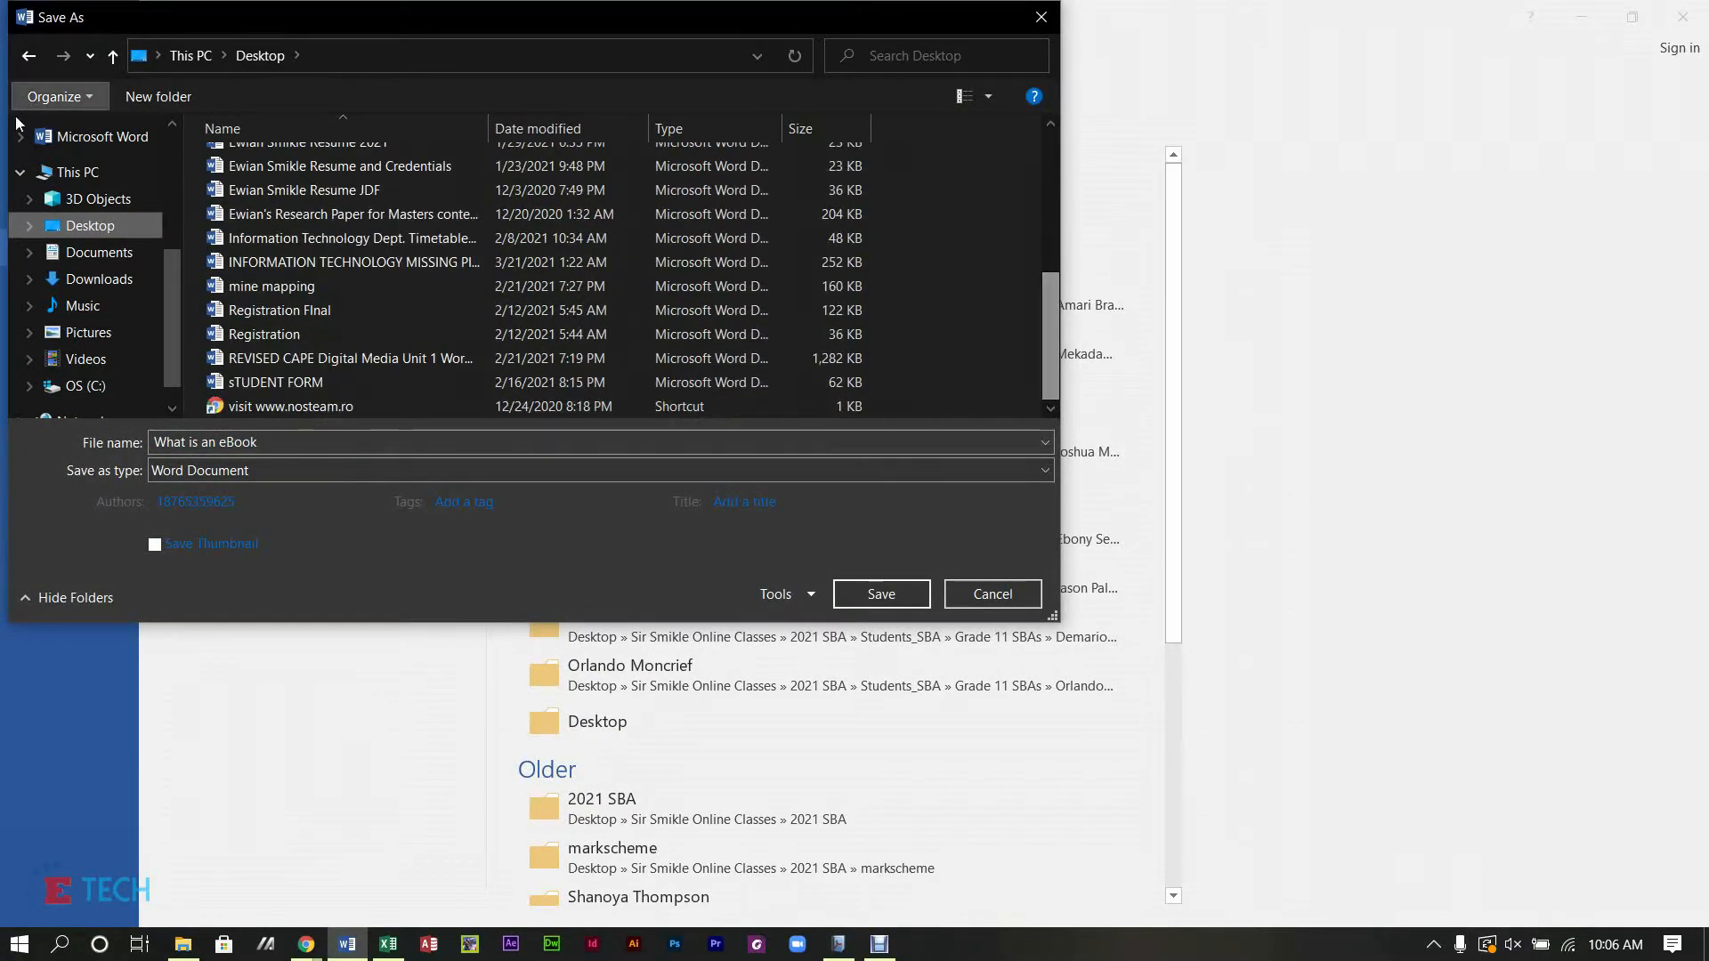
left_click(88, 332)
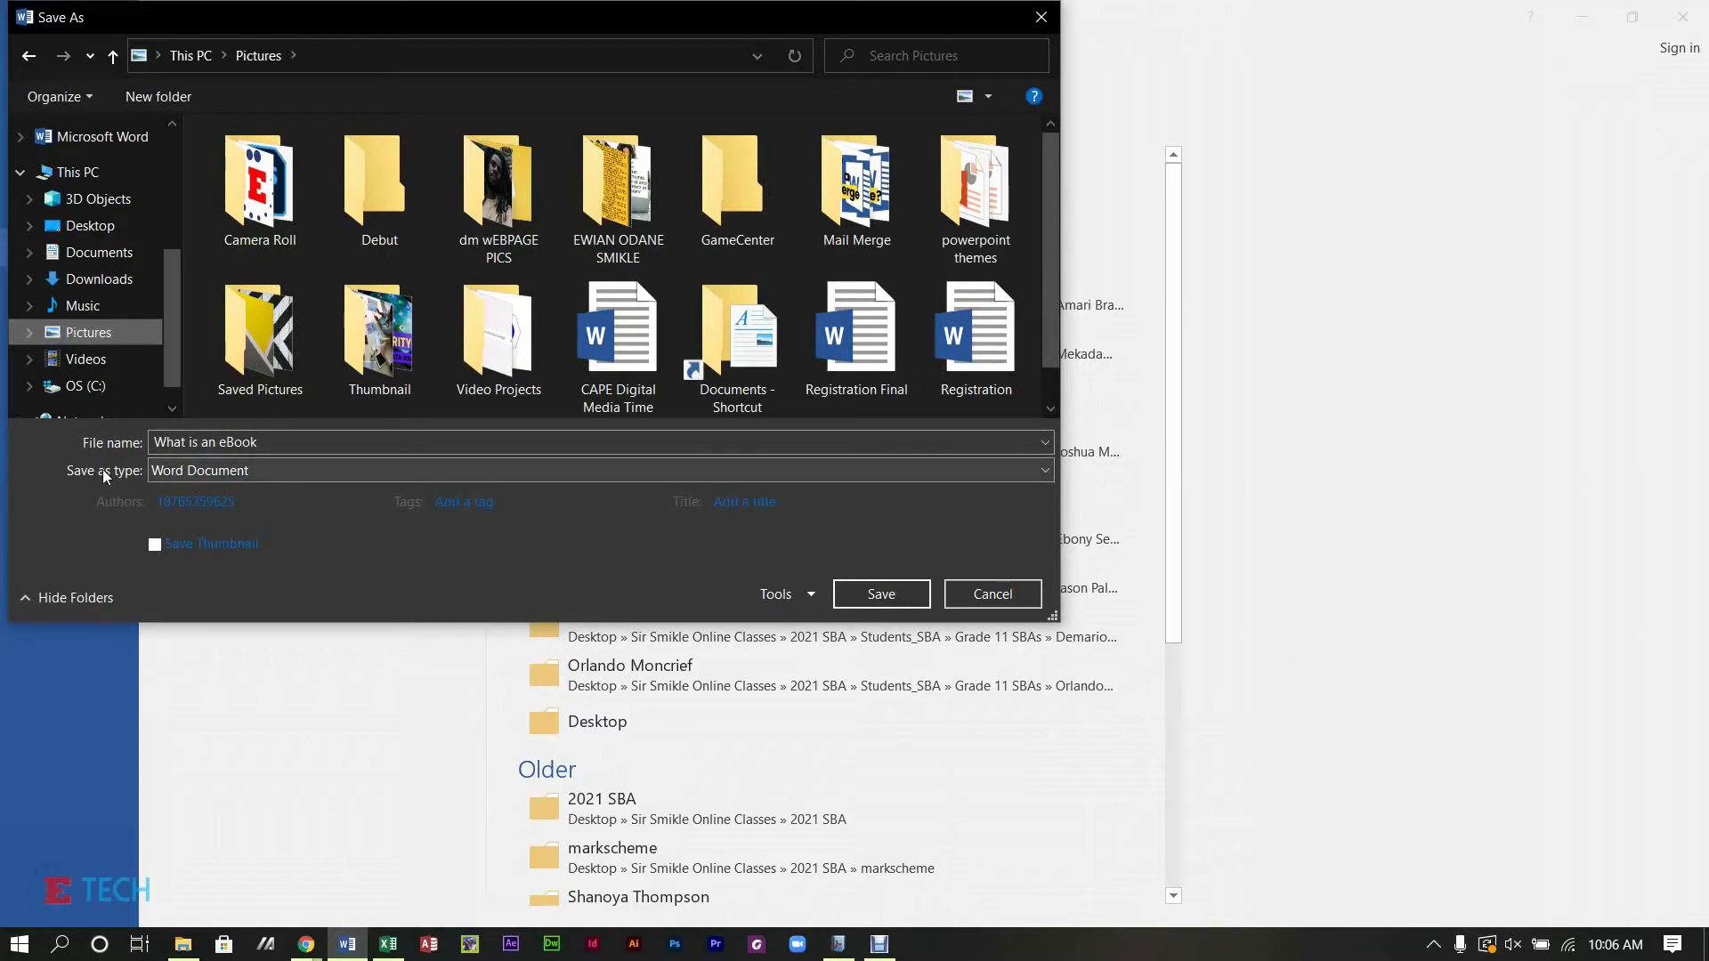
left_click(311, 469)
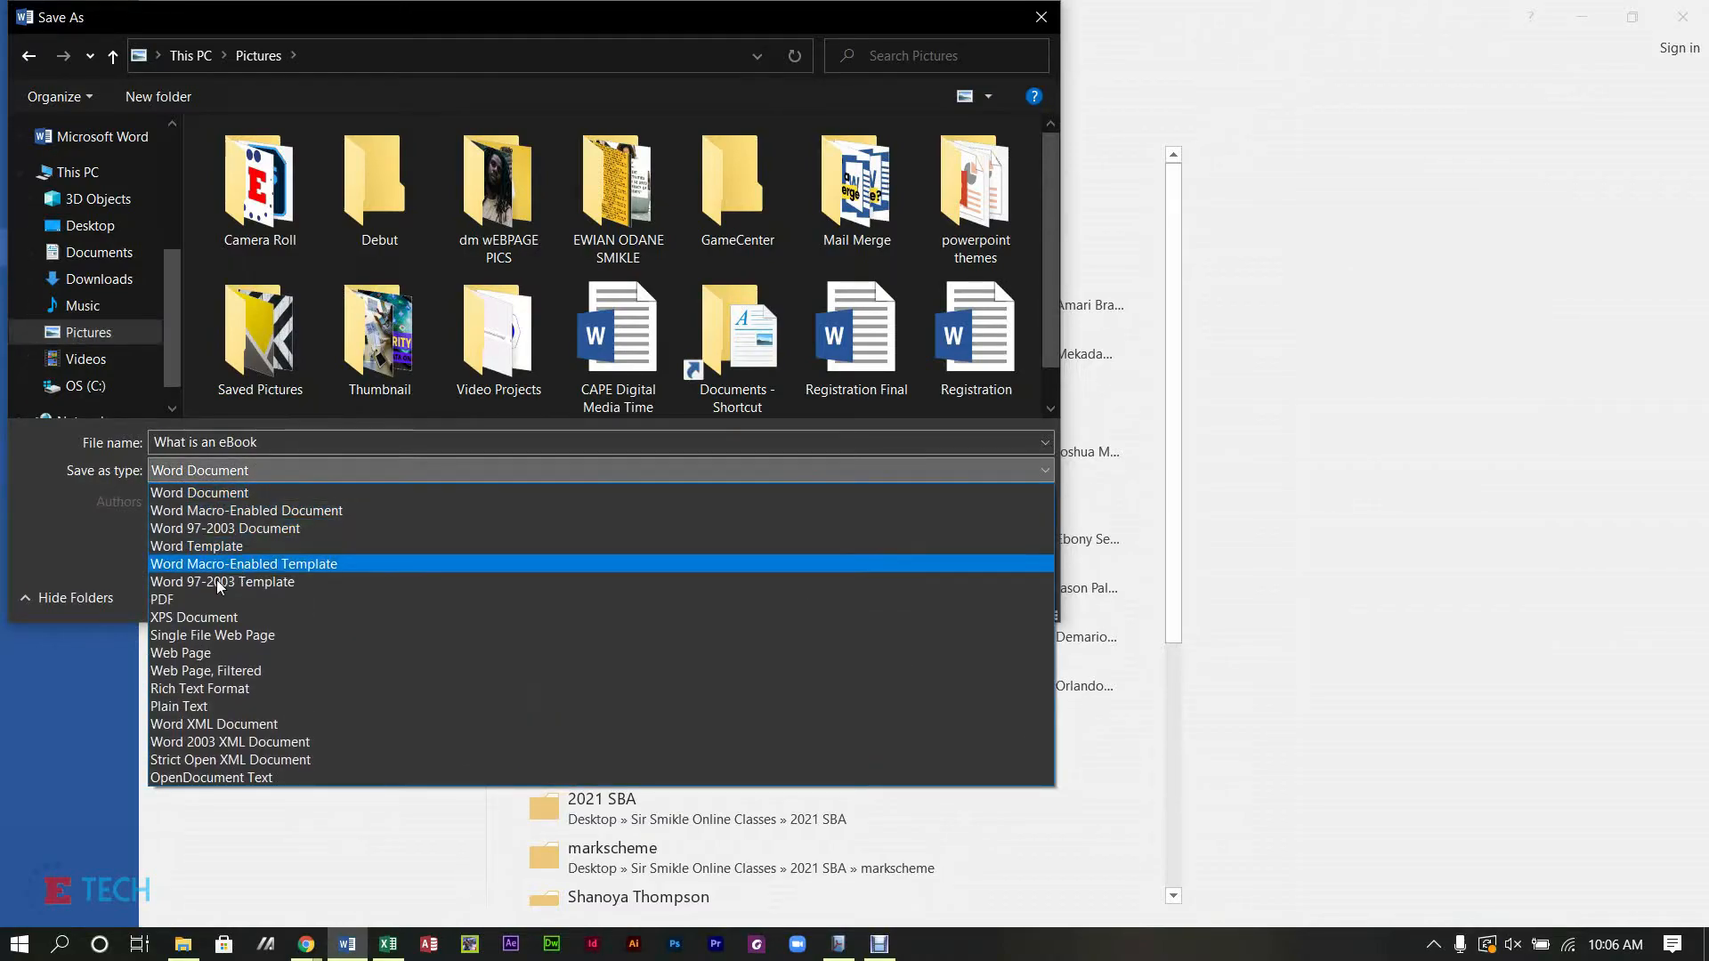
left_click(169, 600)
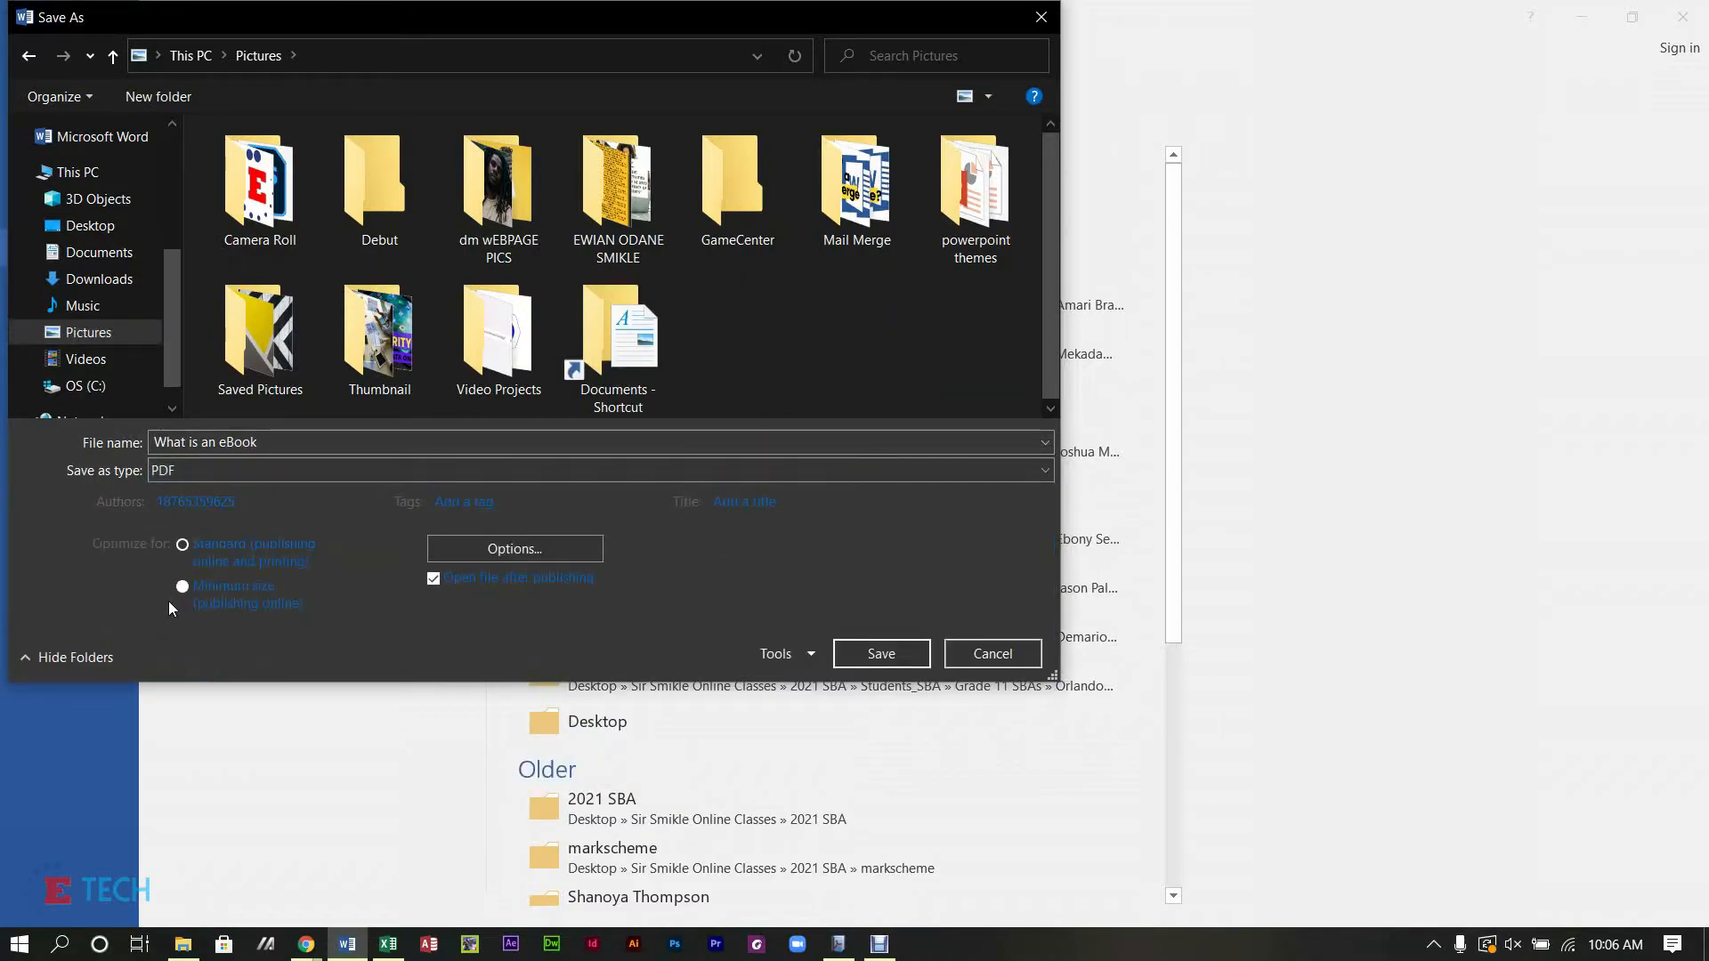
left_click(881, 654)
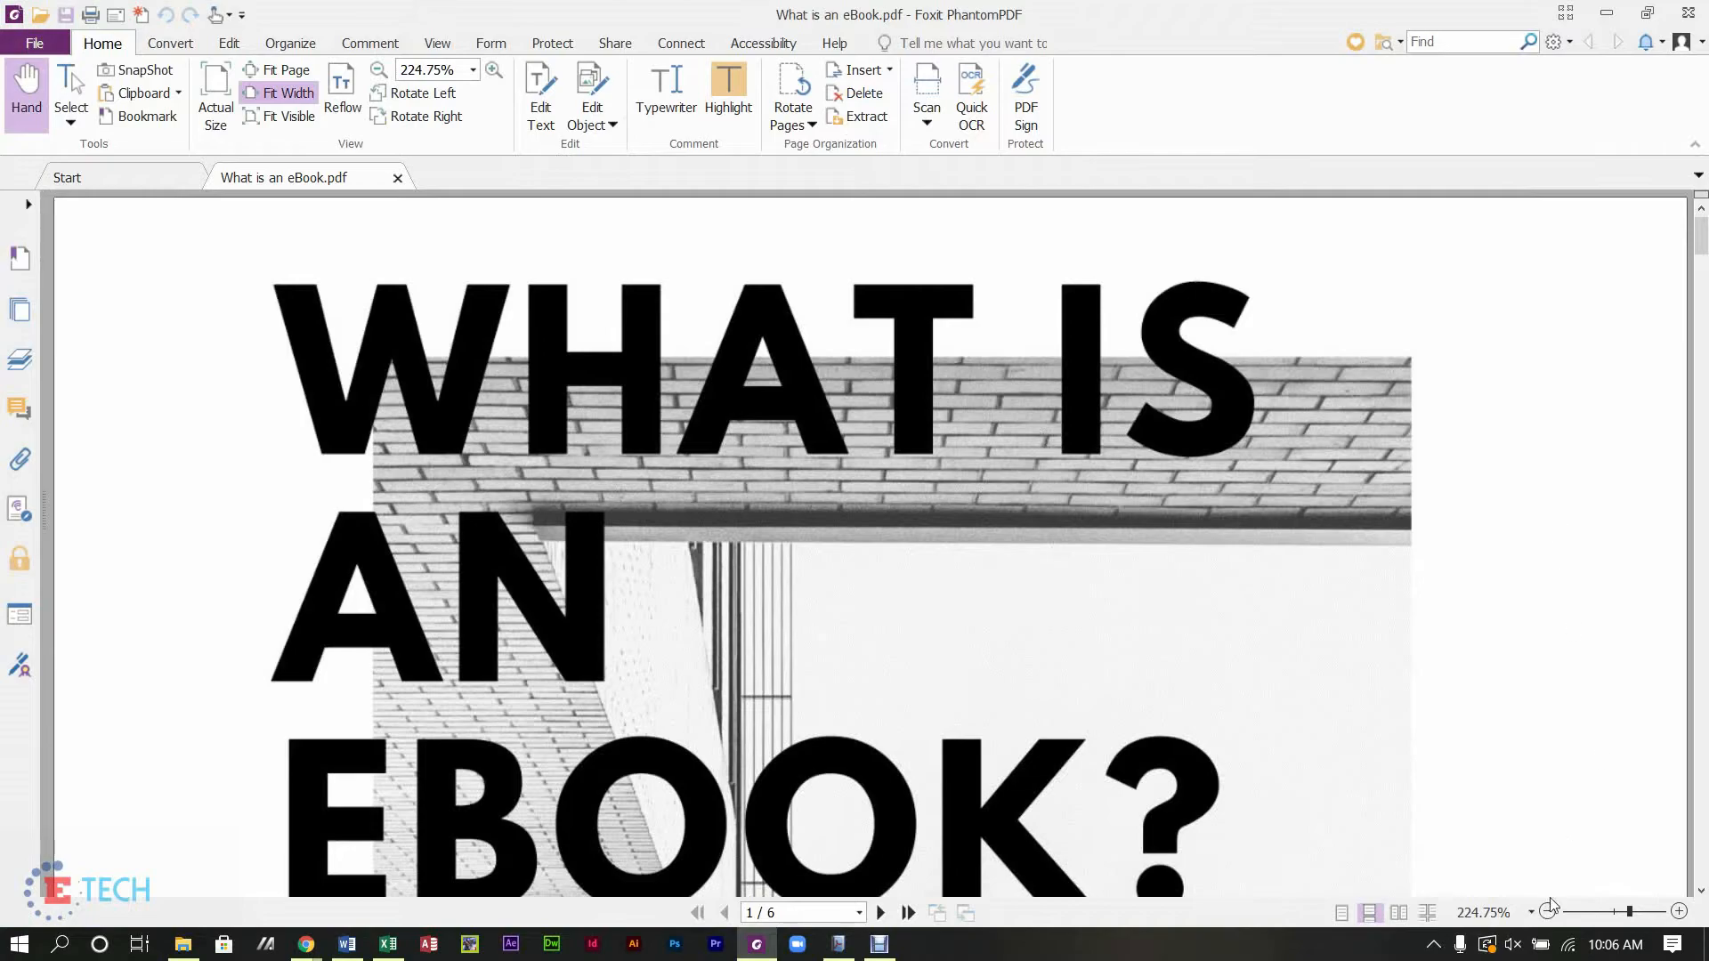
Step: Look over the exported PDF at a smaller zoom, starting with its cover page, and close the PDF viewer
left_click(1549, 912)
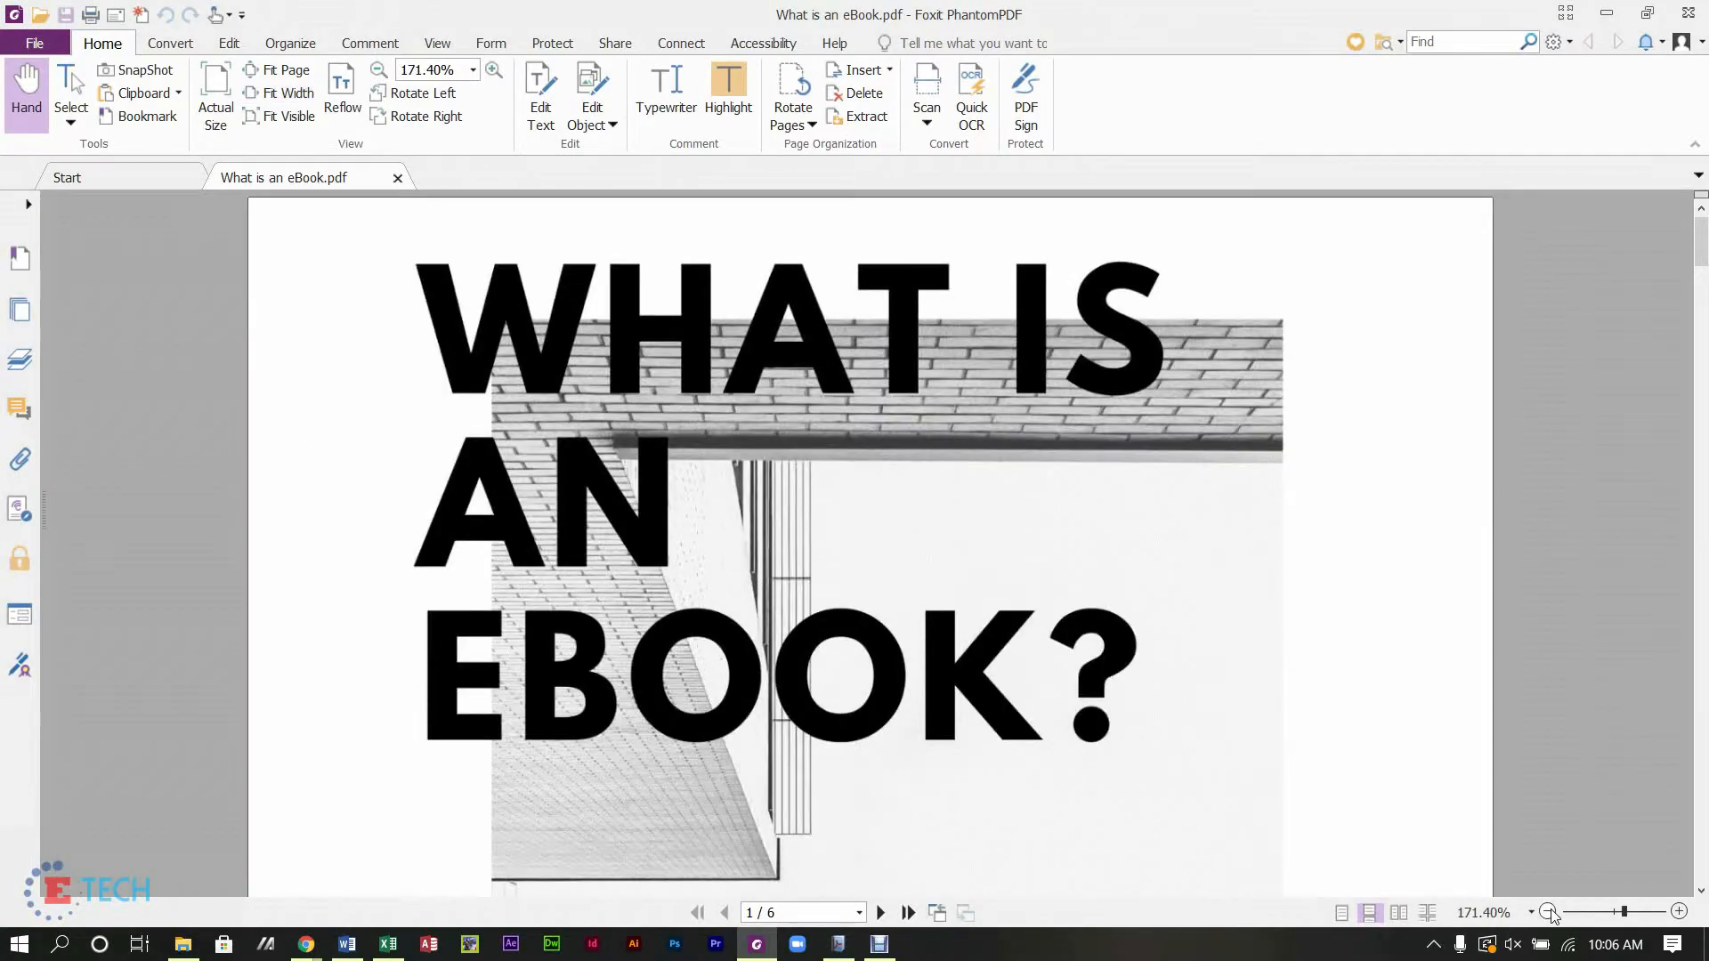
left_click(1549, 912)
scroll(1706, 352, "down", 10)
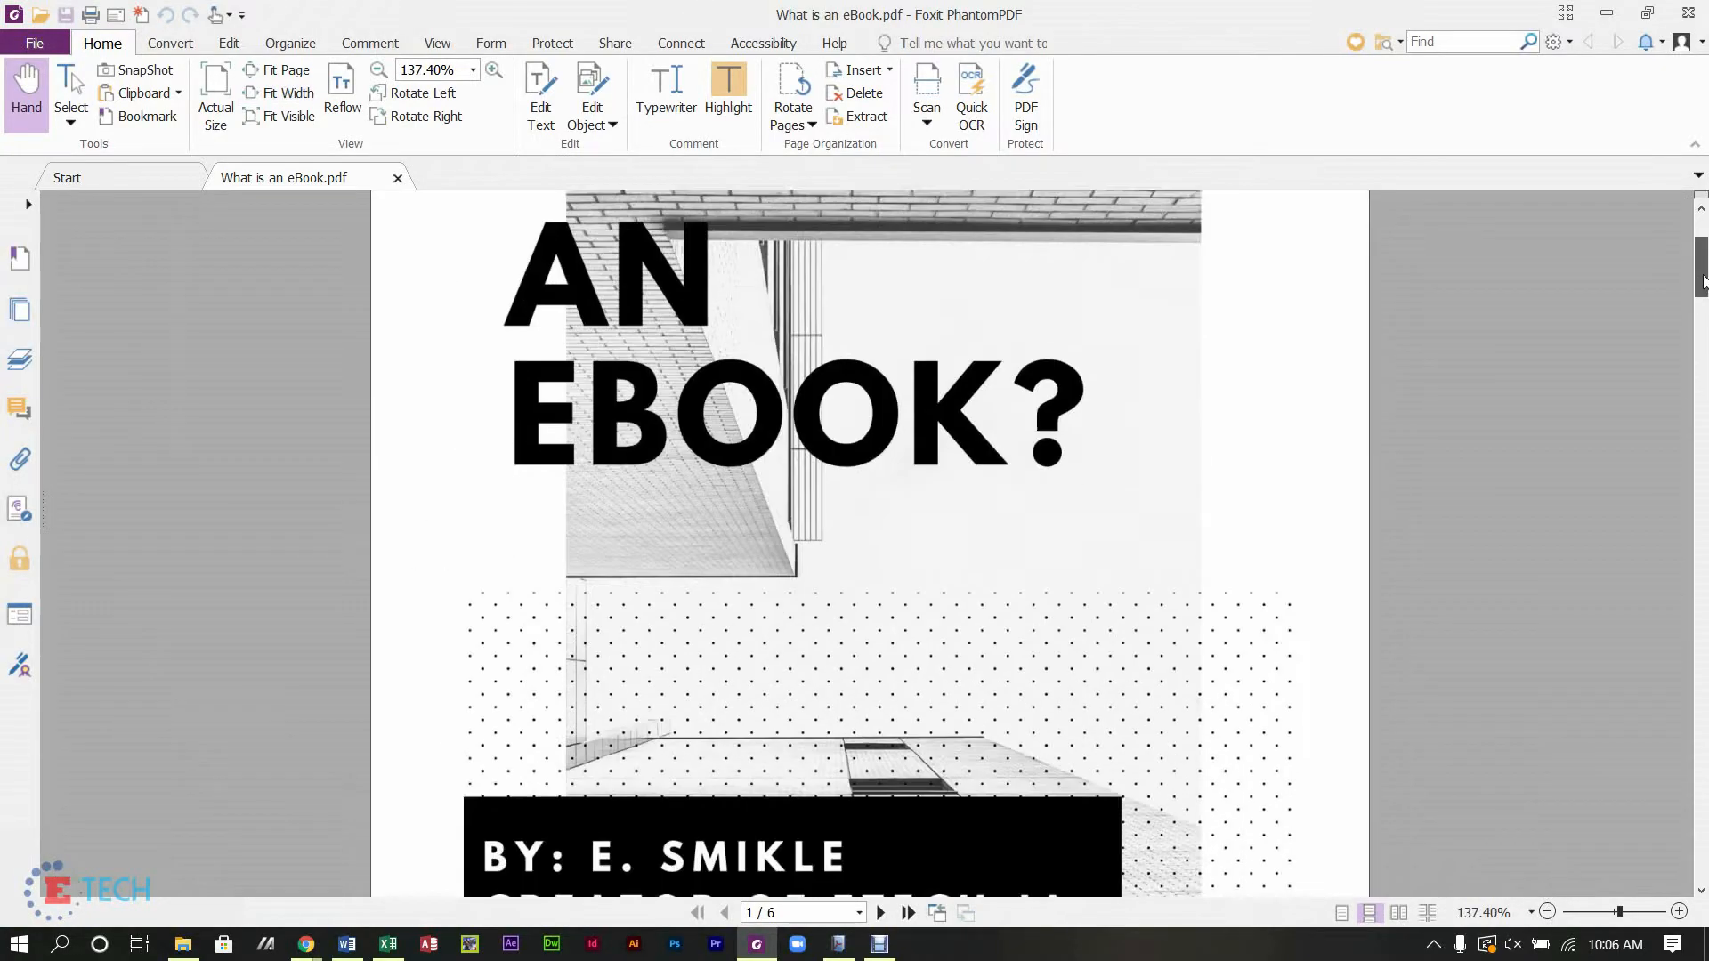
left_click_drag(1703, 354, 1704, 249)
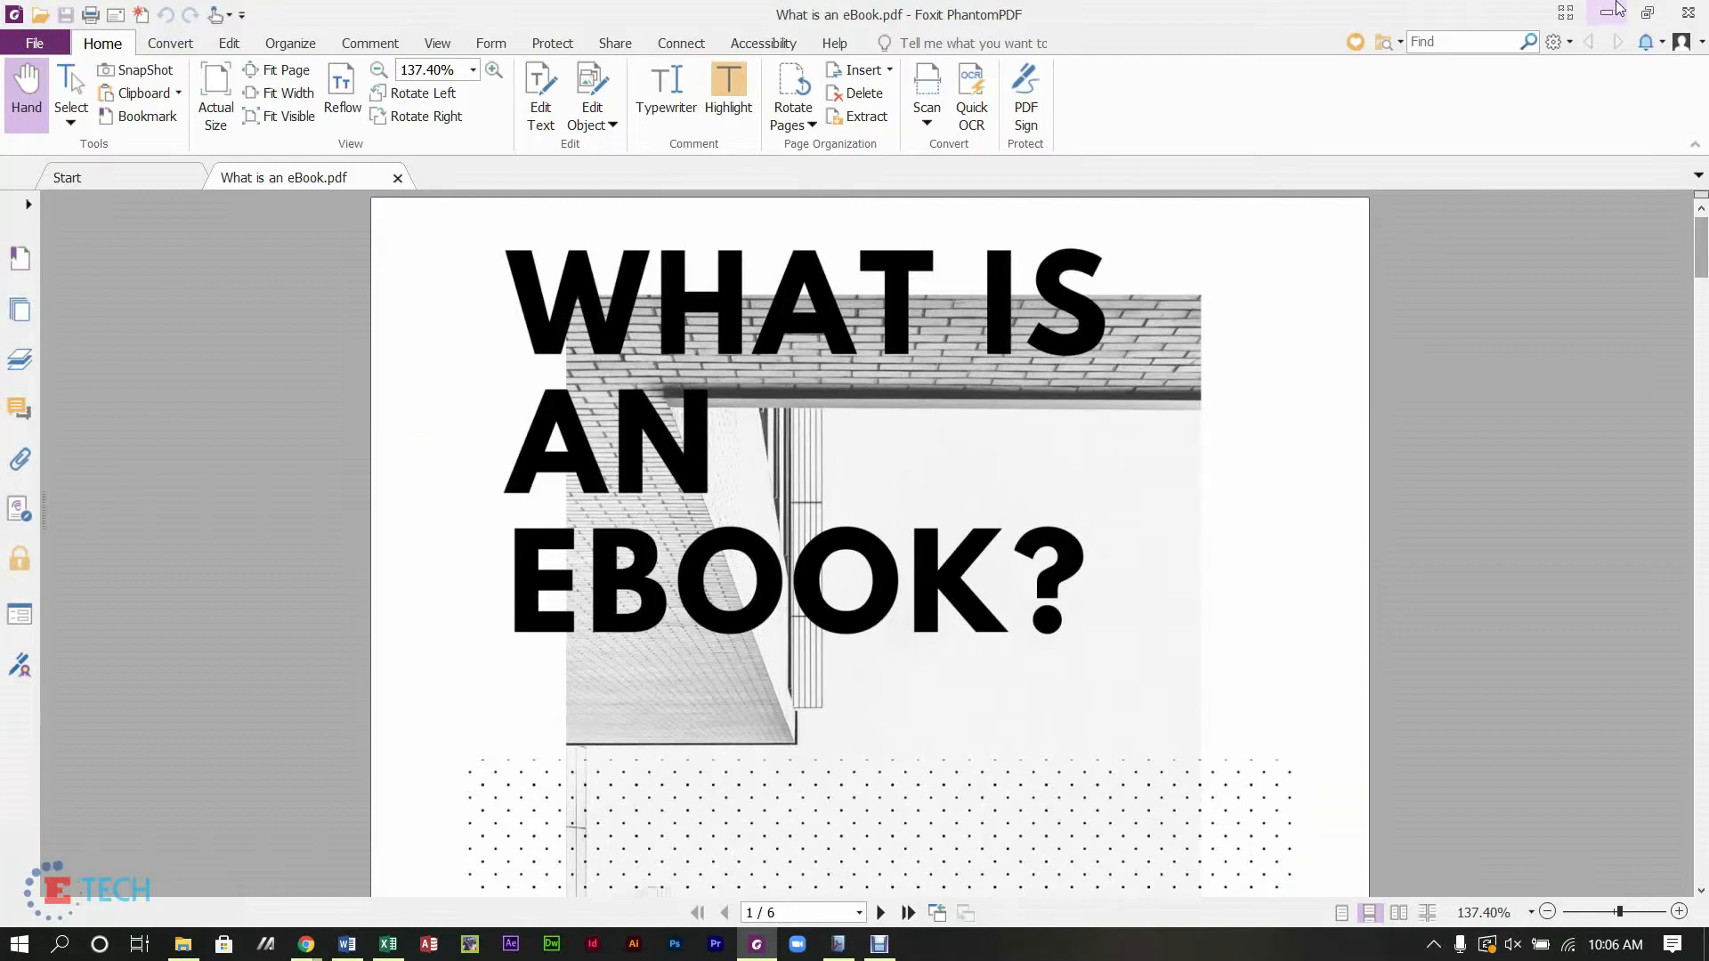
left_click(1686, 11)
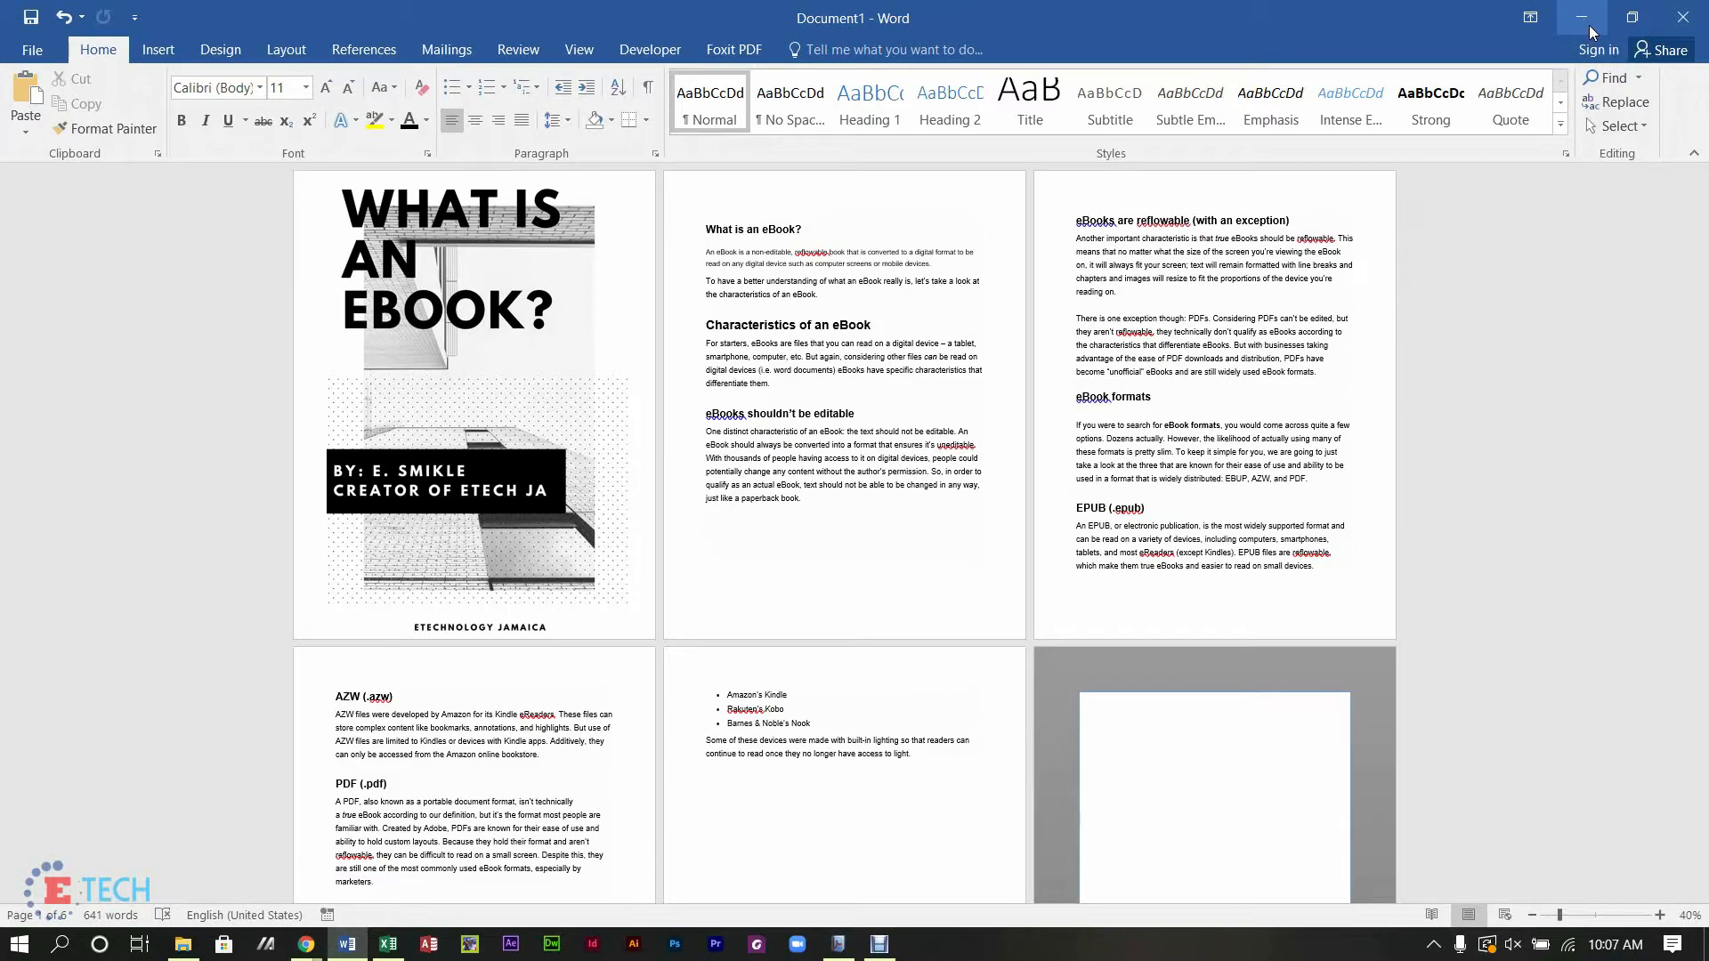
Step: Examine the cover and text pages of the ebook in the Word document at a larger zoom
left_click(724, 229)
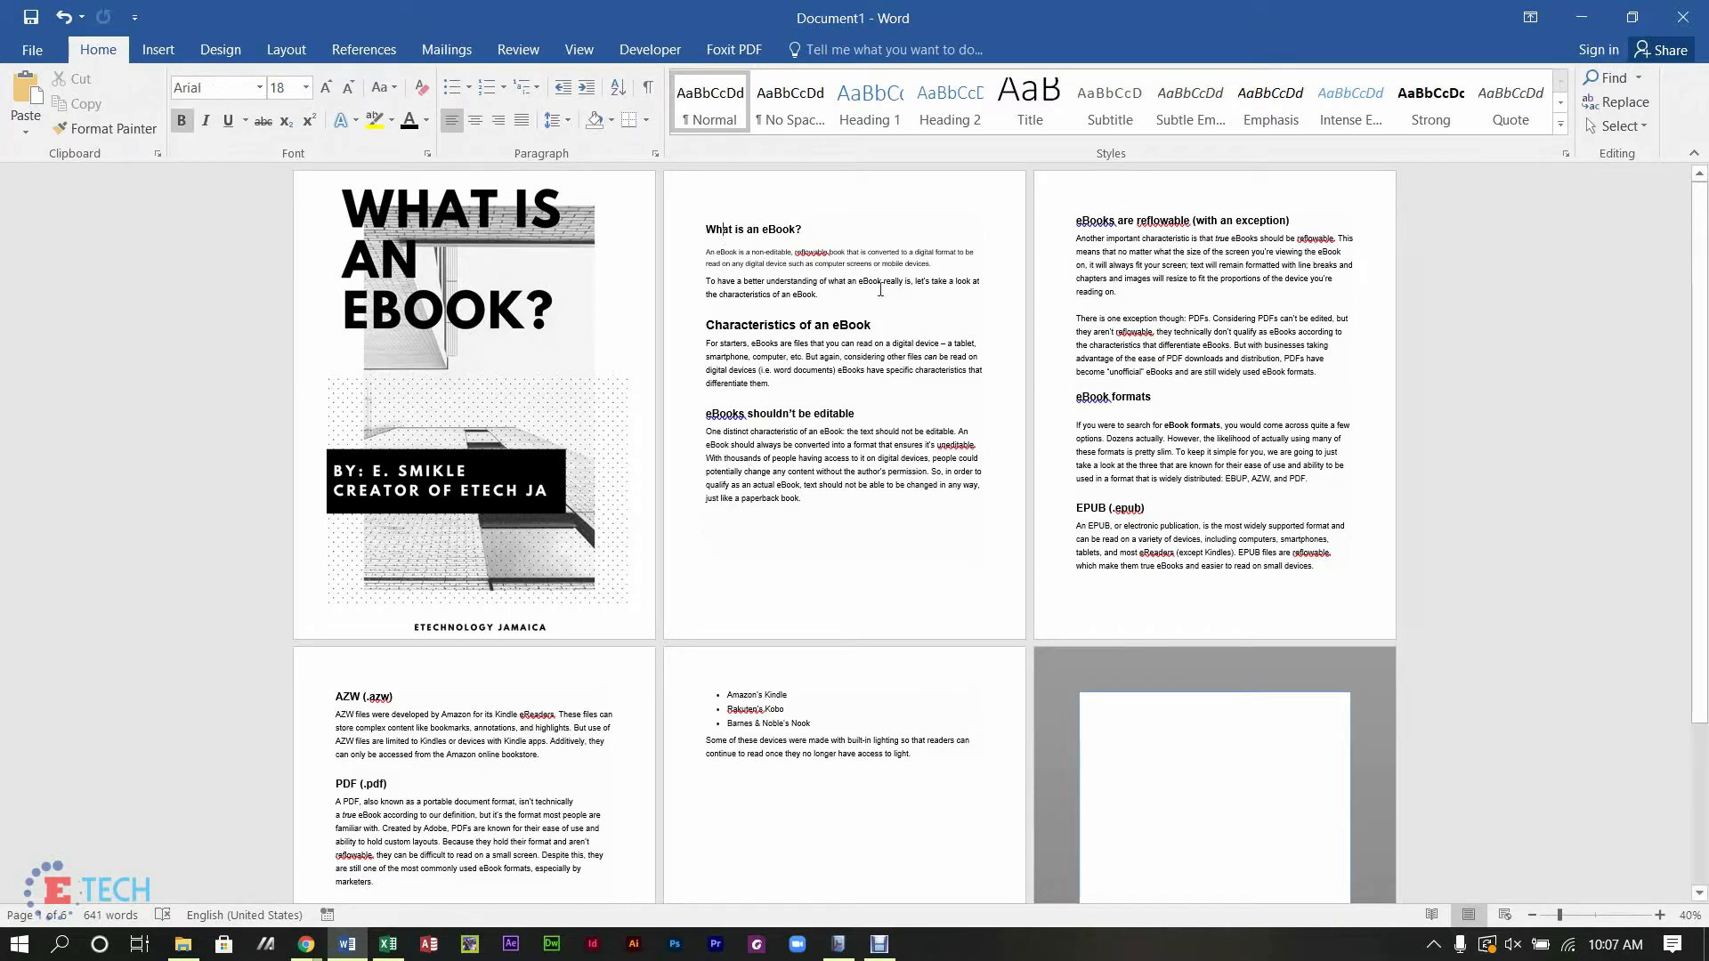
left_click(1585, 915)
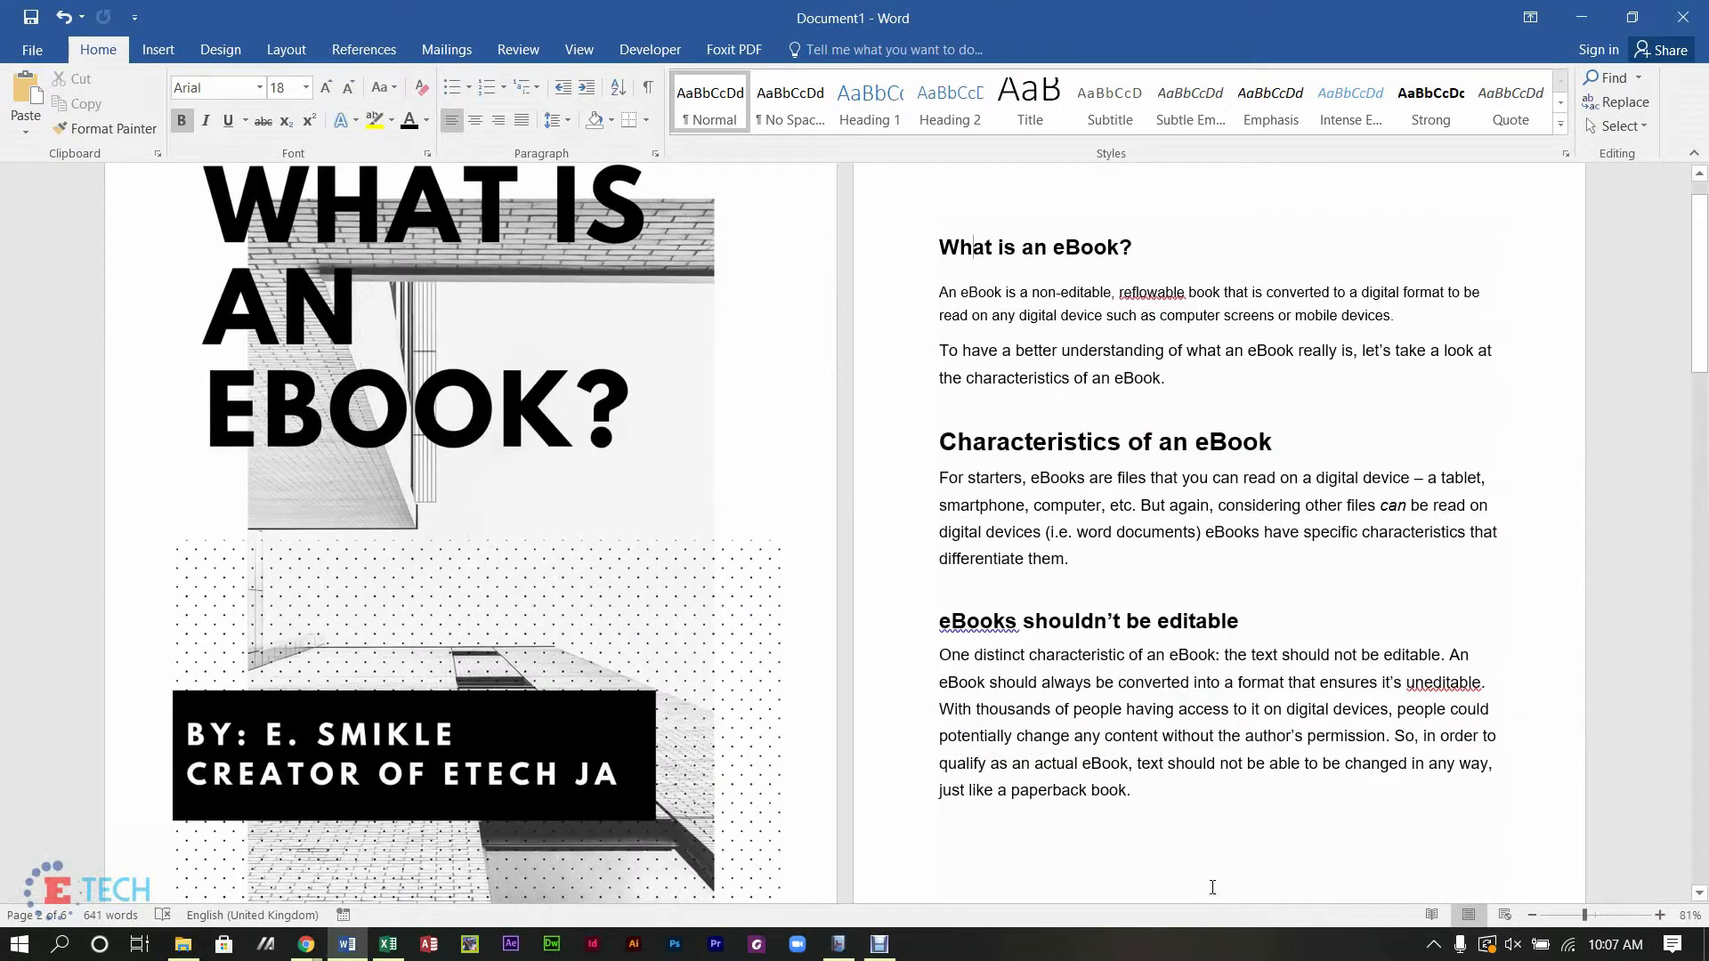
left_click_drag(1700, 283, 1705, 485)
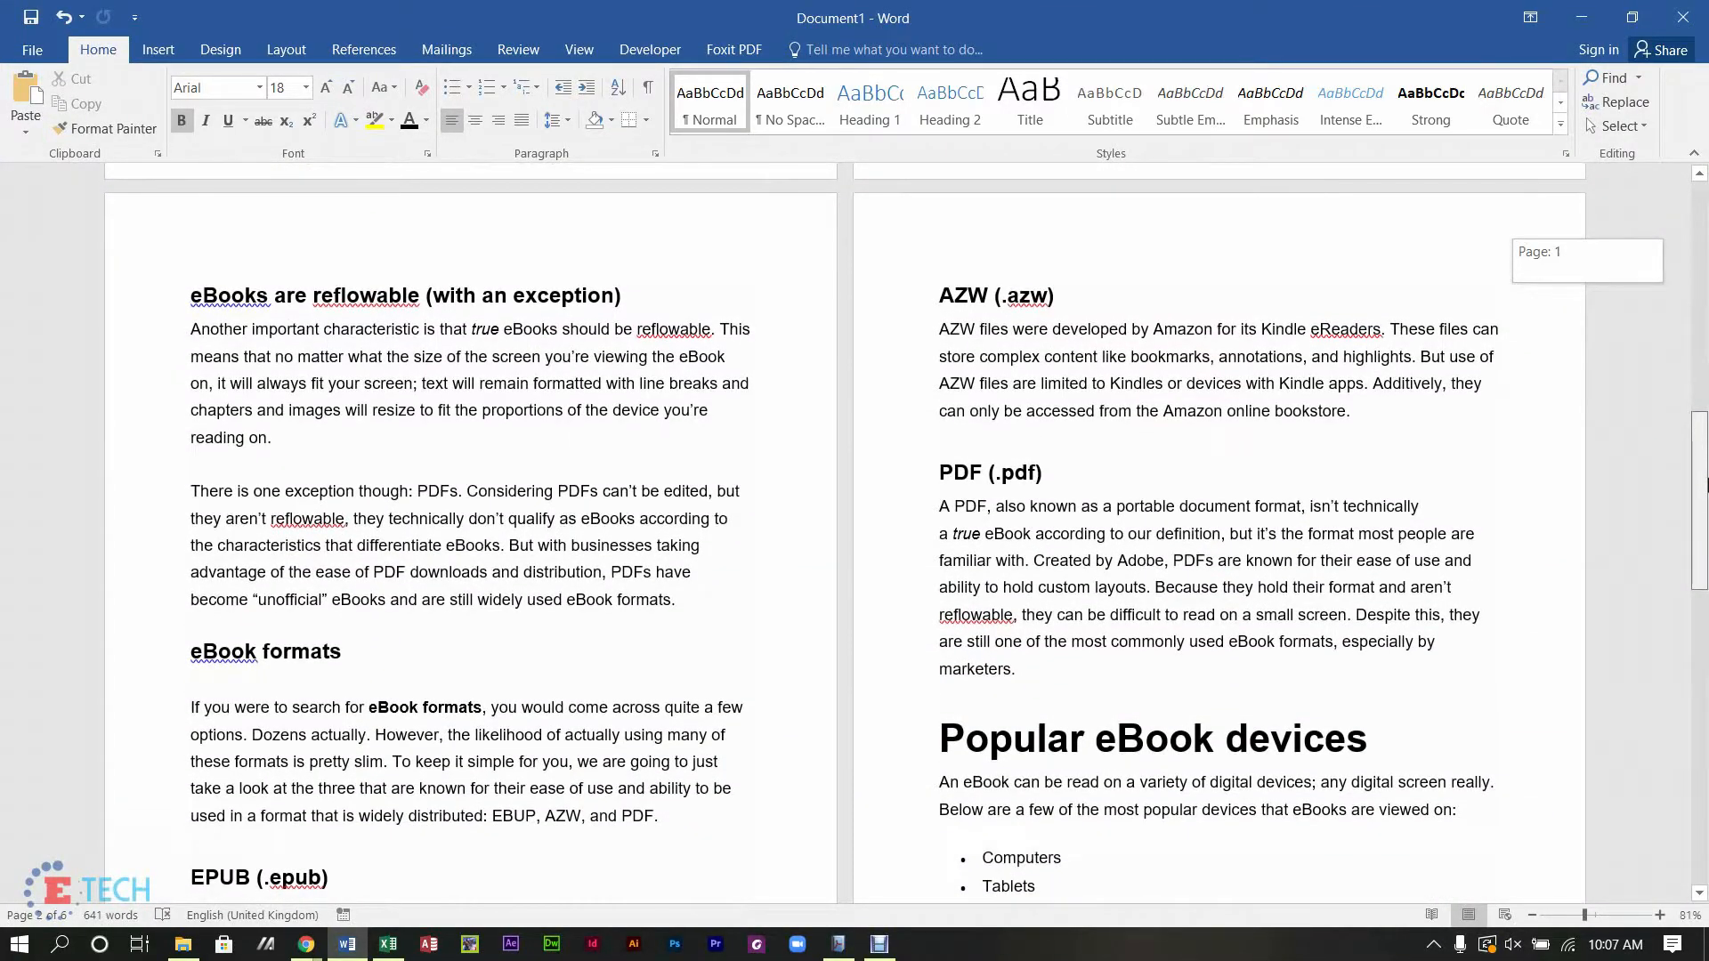
left_click_drag(1705, 485, 1706, 231)
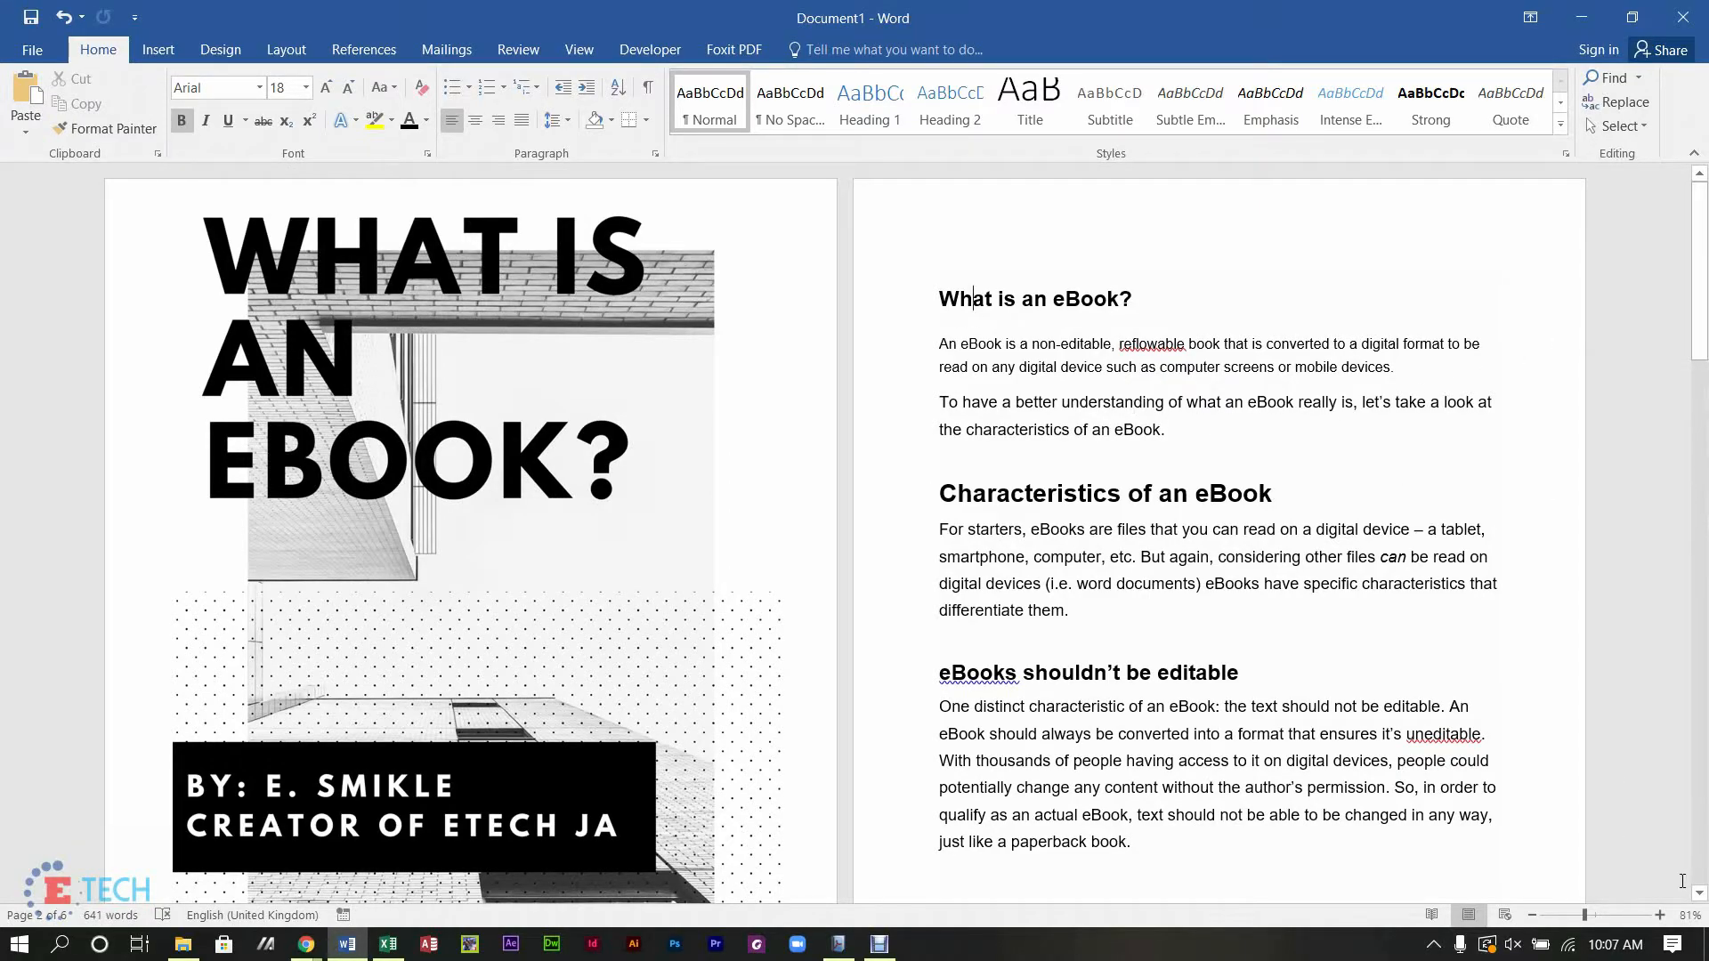
left_click(1660, 915)
left_click(1660, 915)
left_click(1660, 915)
left_click(1660, 915)
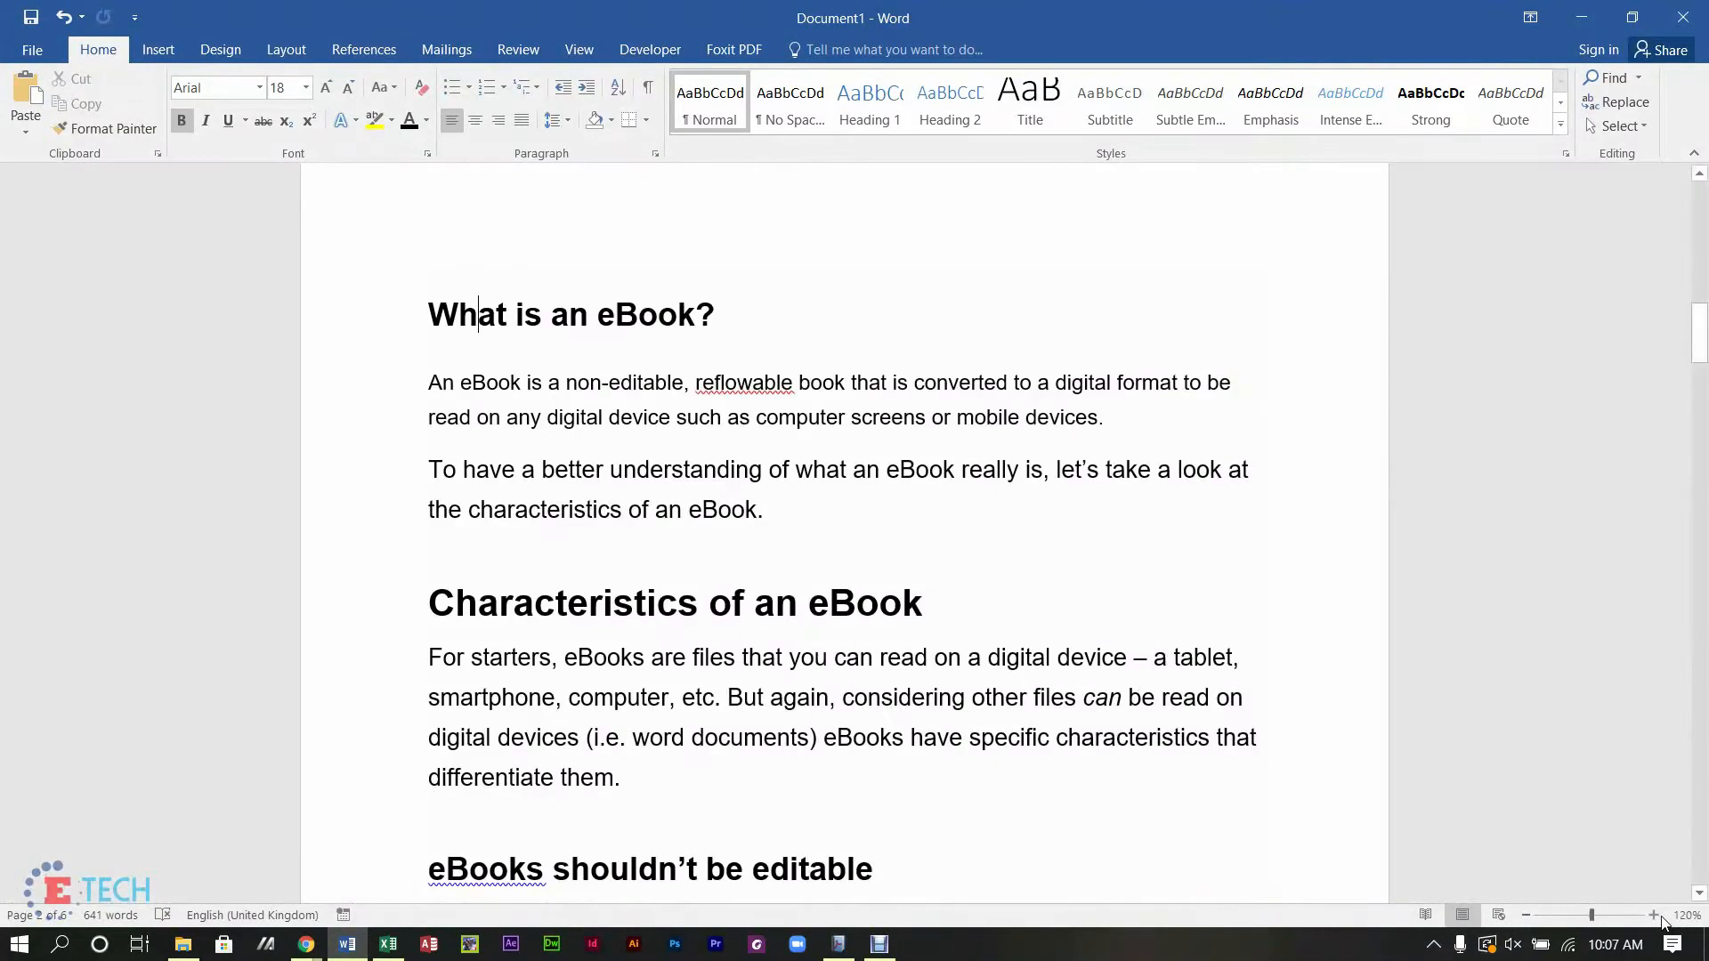
left_click_drag(1700, 331, 1703, 193)
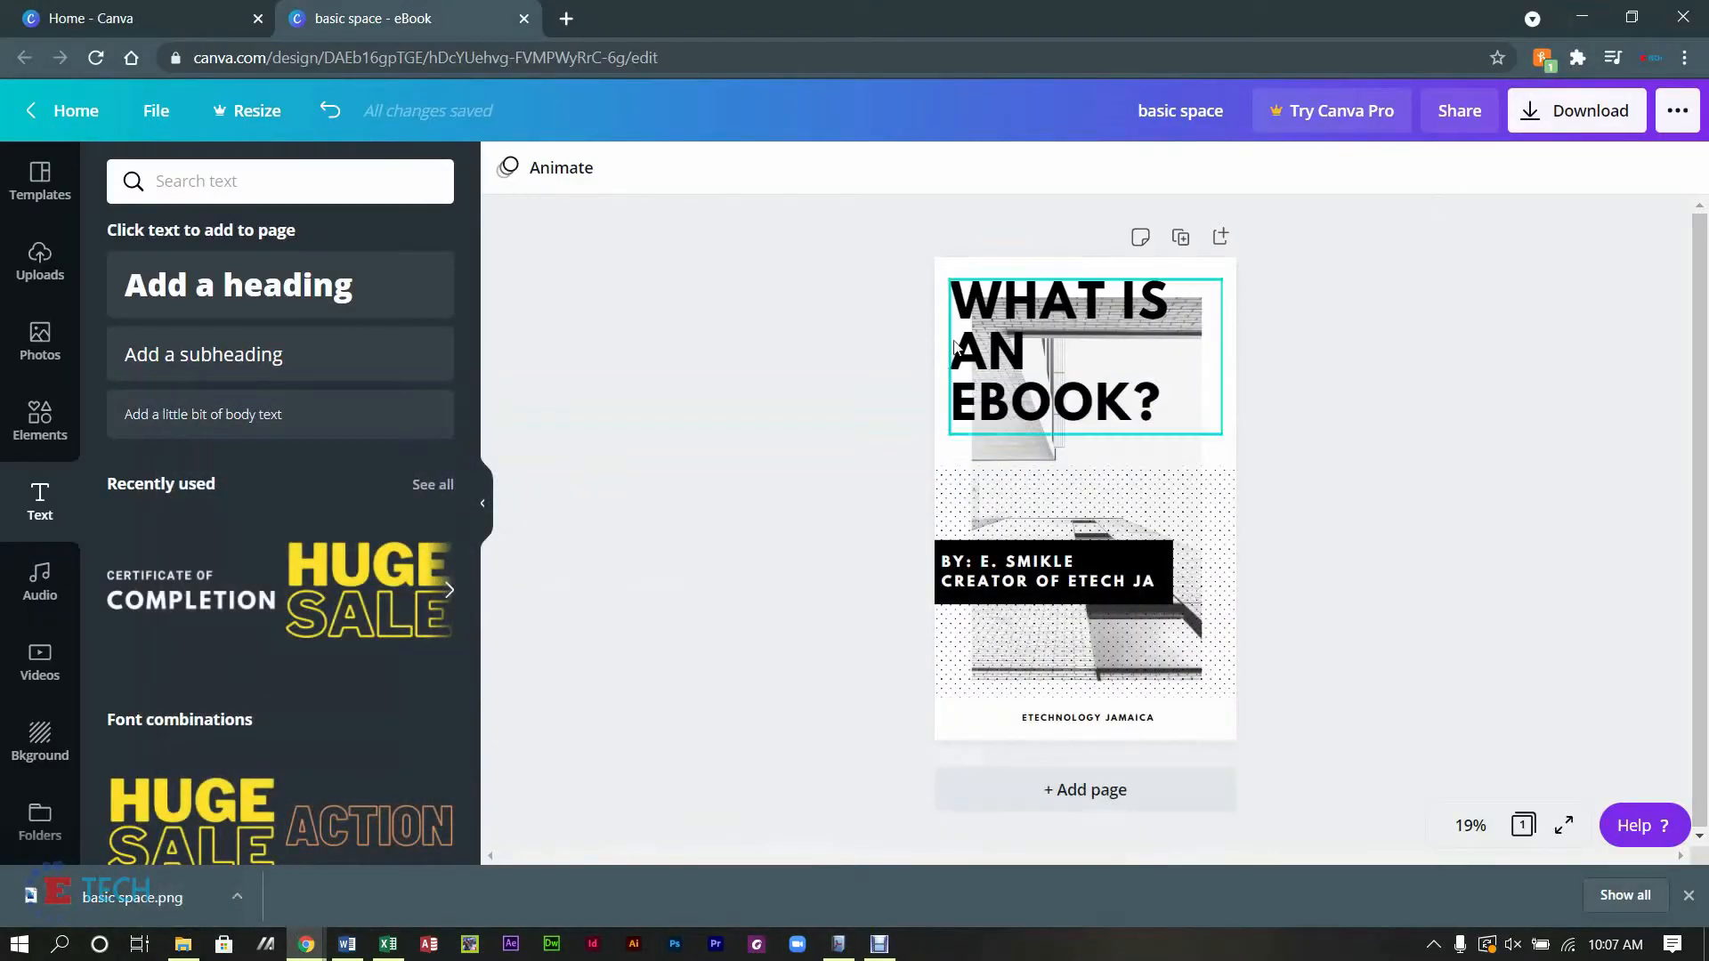
Step: Switch to Flip PDF Professional and start a new project in the Flash version
left_click(1582, 17)
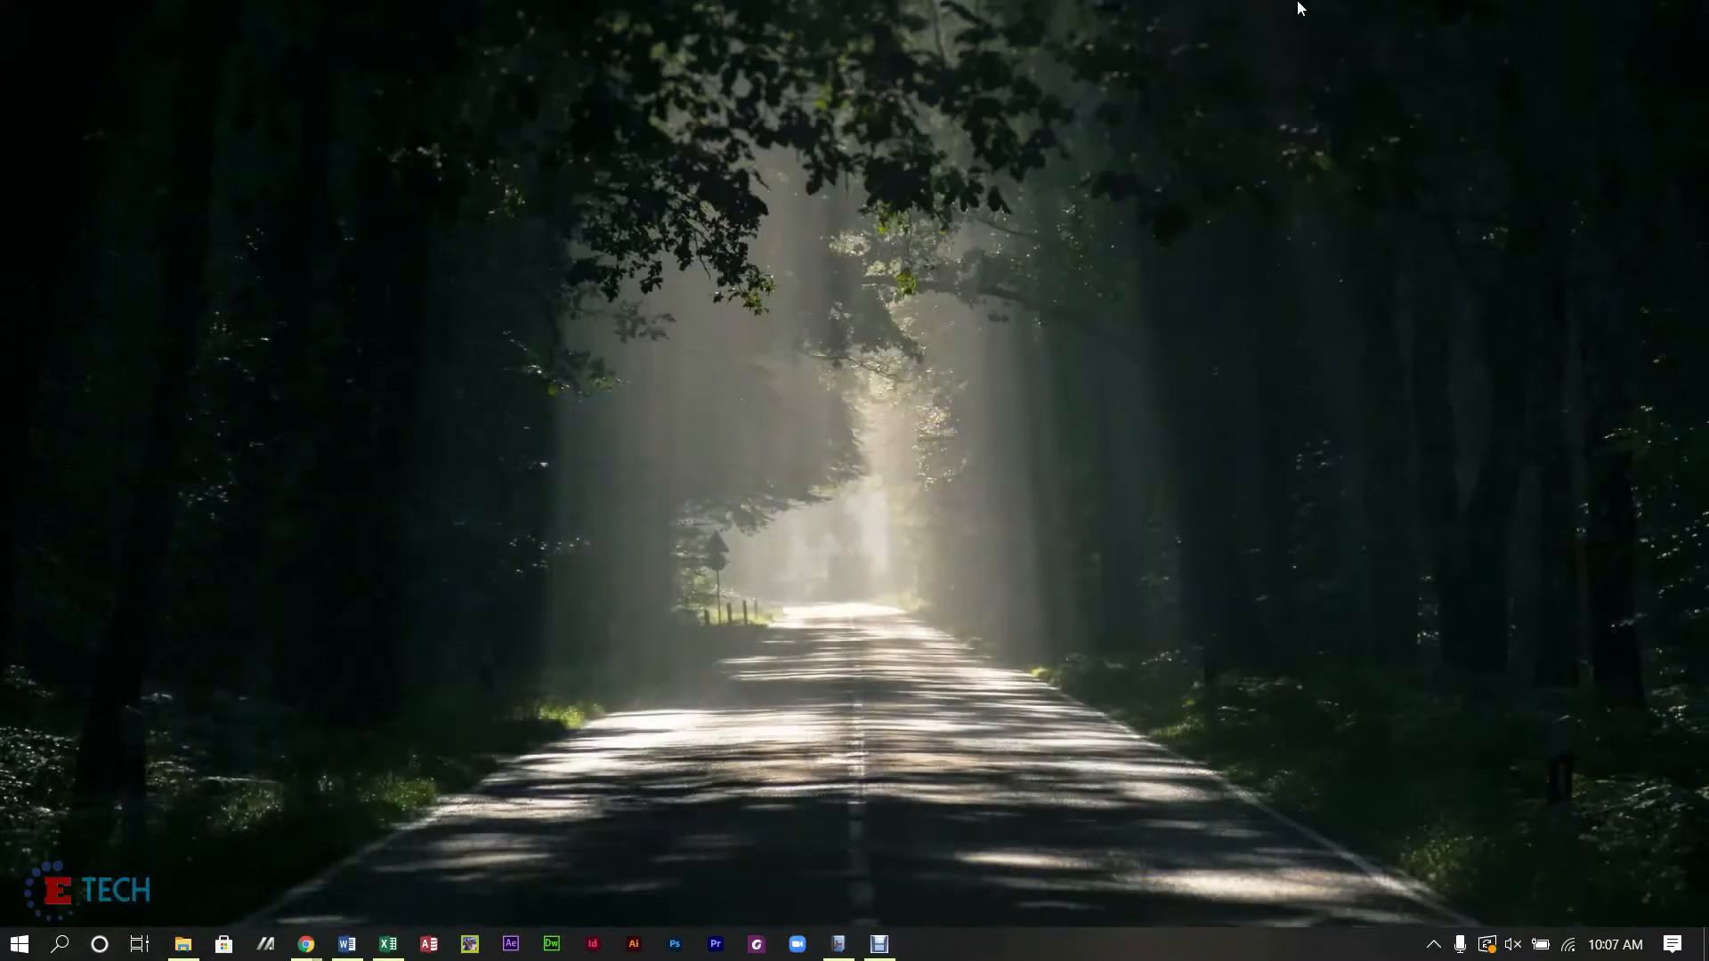
left_click(846, 941)
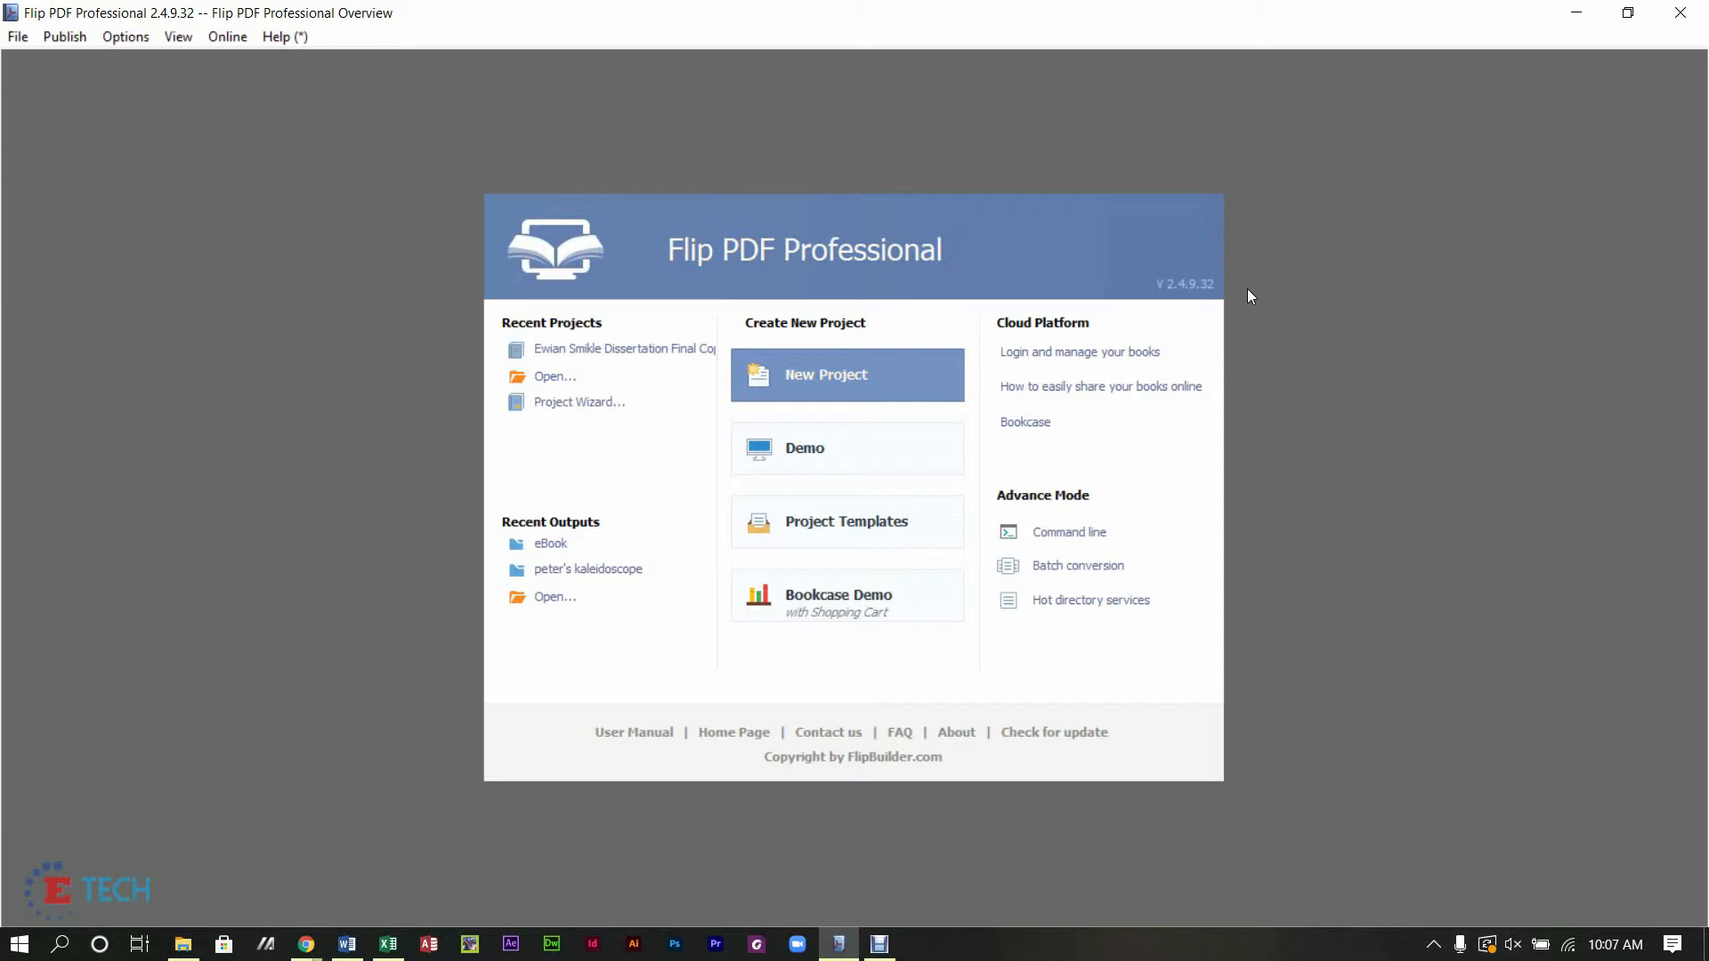
left_click(856, 372)
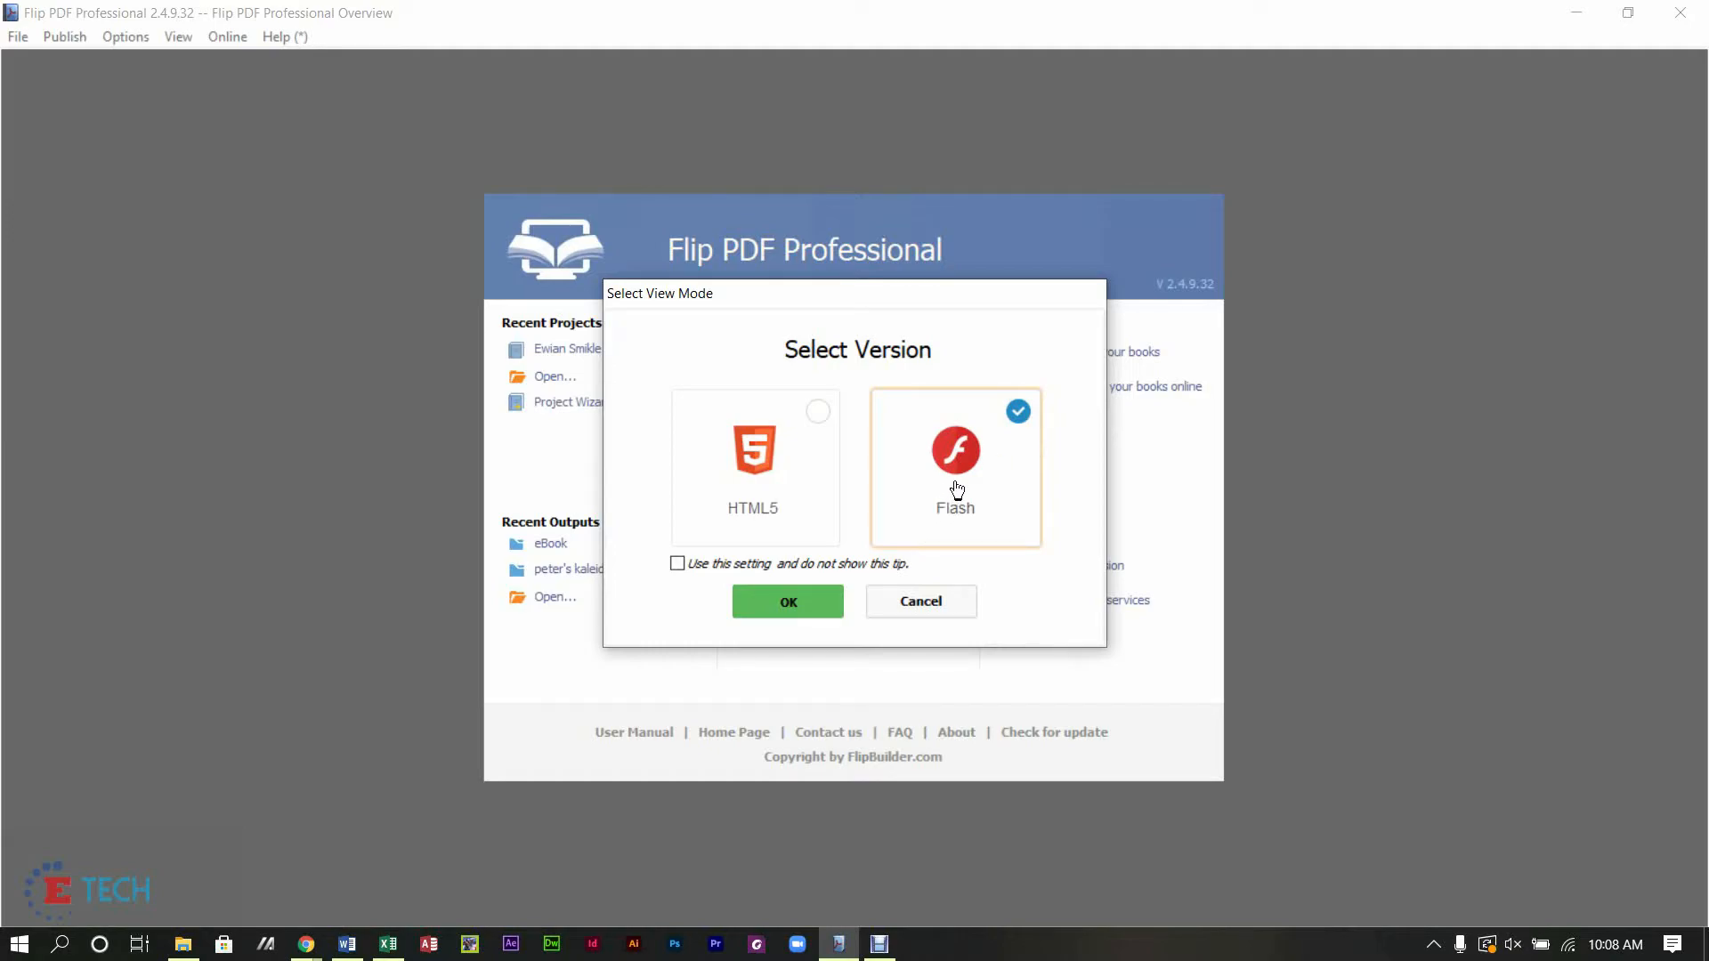
left_click(817, 604)
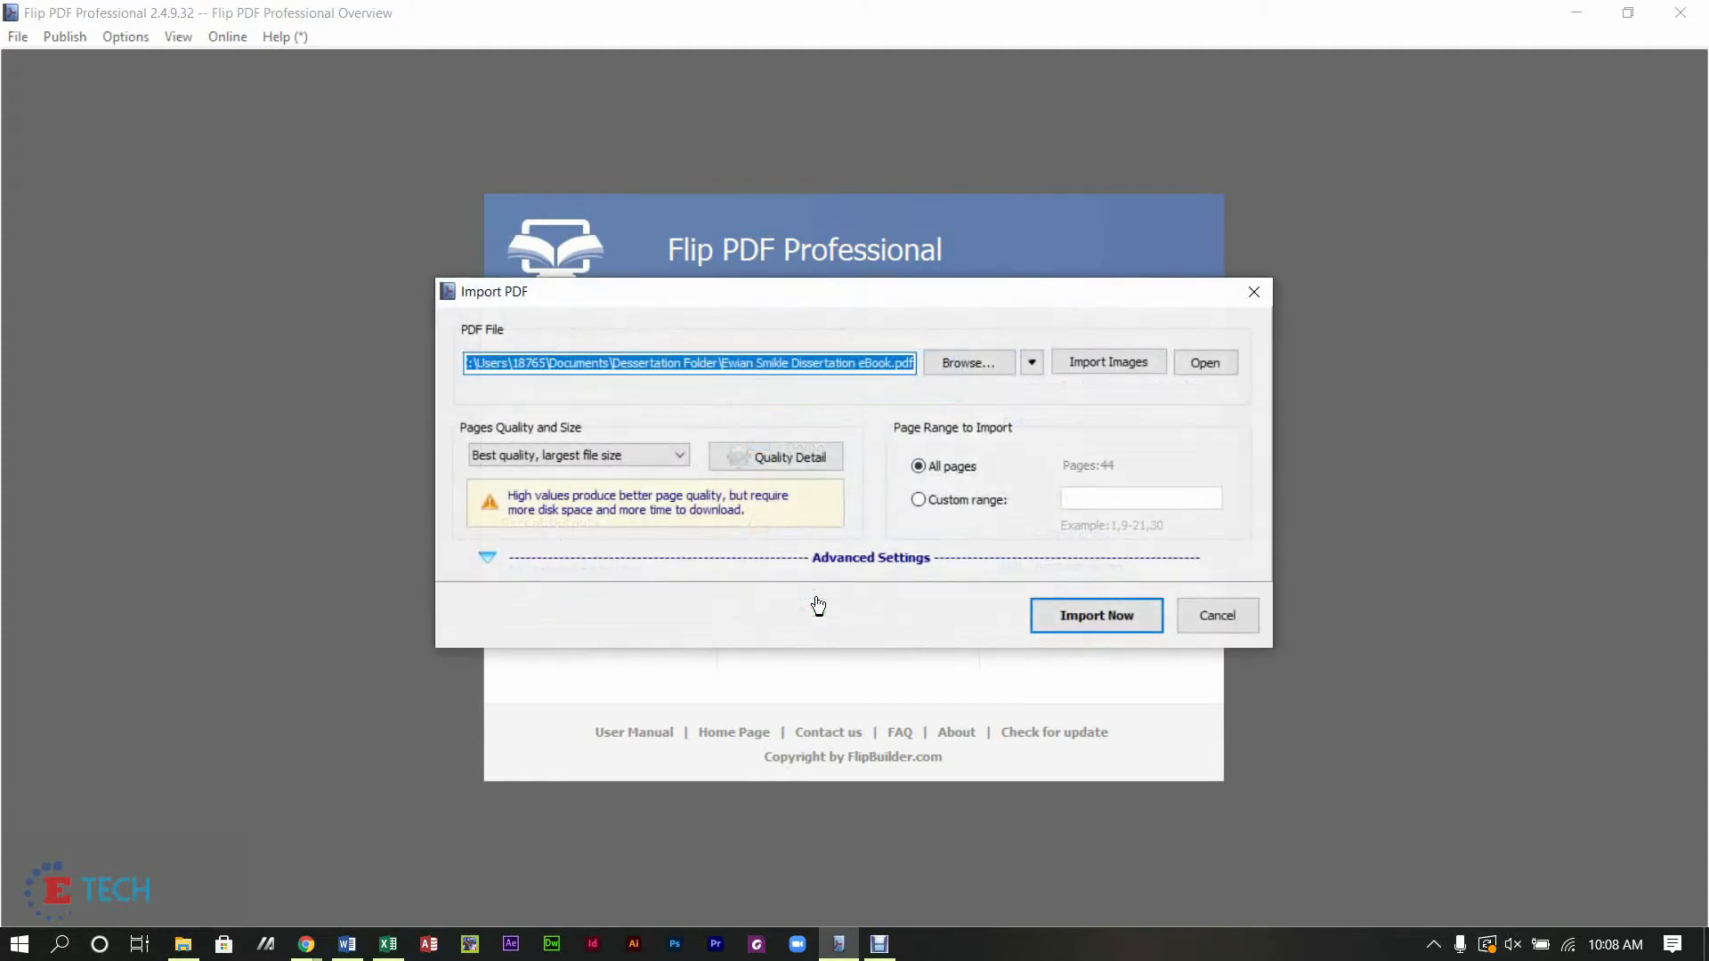
Step: Choose What is an eBook.pdf from the Pictures library for import, with page quality set to best quality, largest file size
left_click(958, 371)
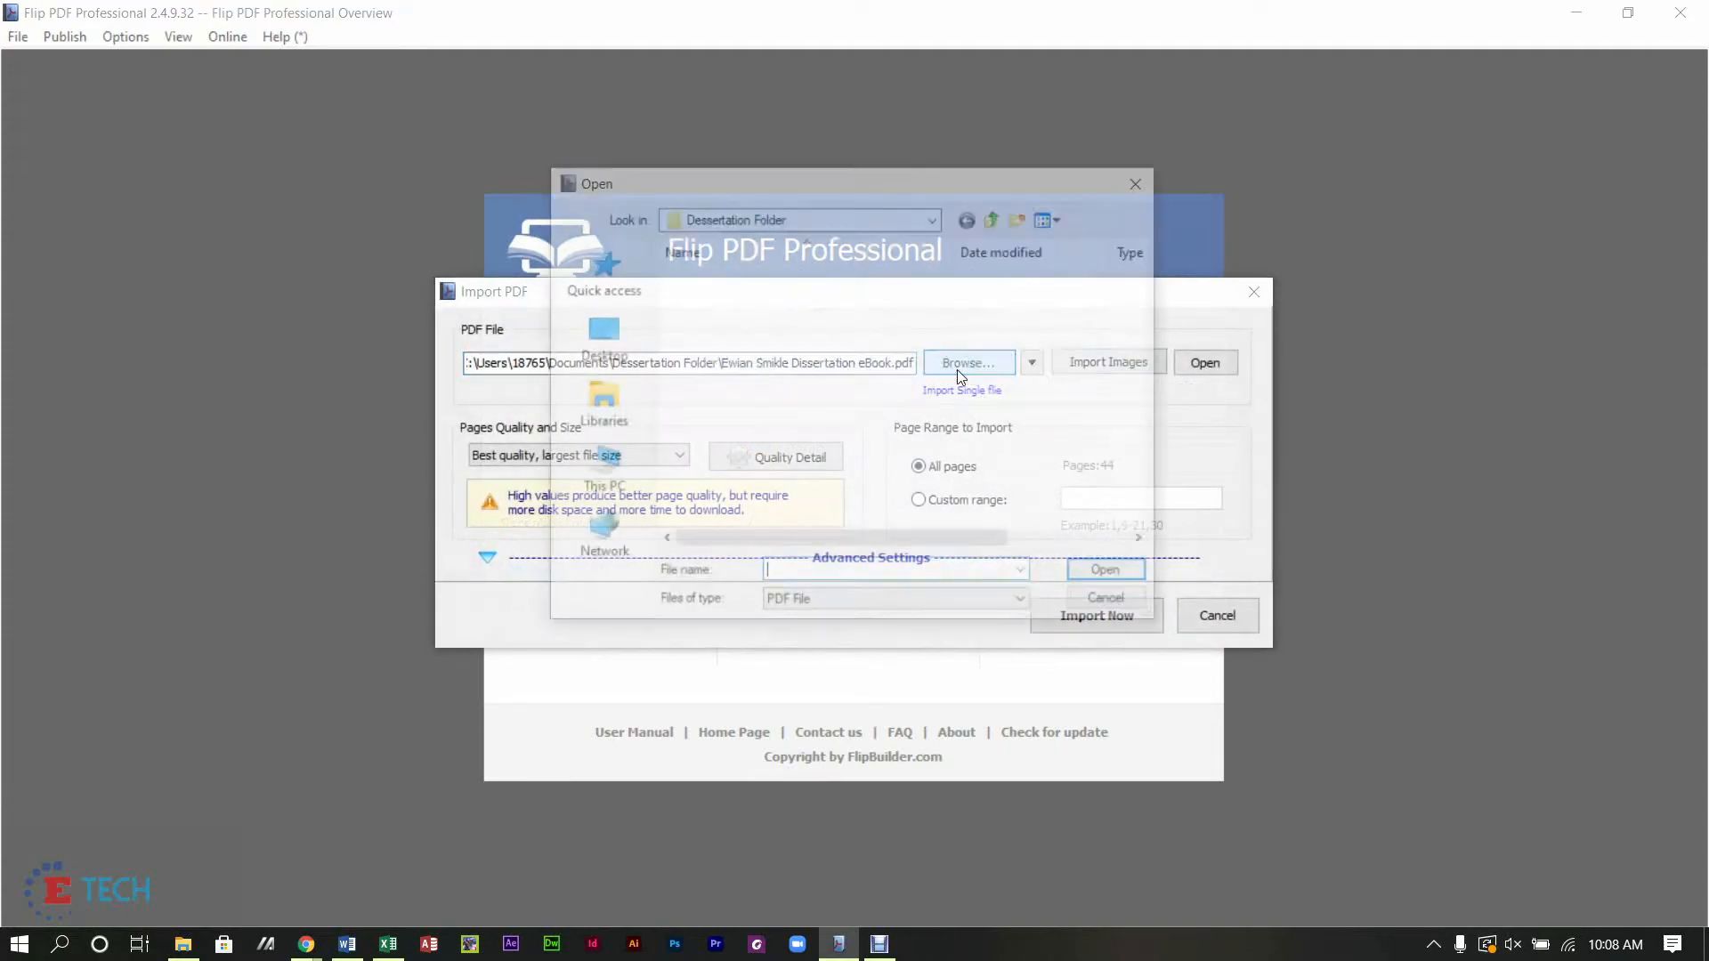
left_click(585, 403)
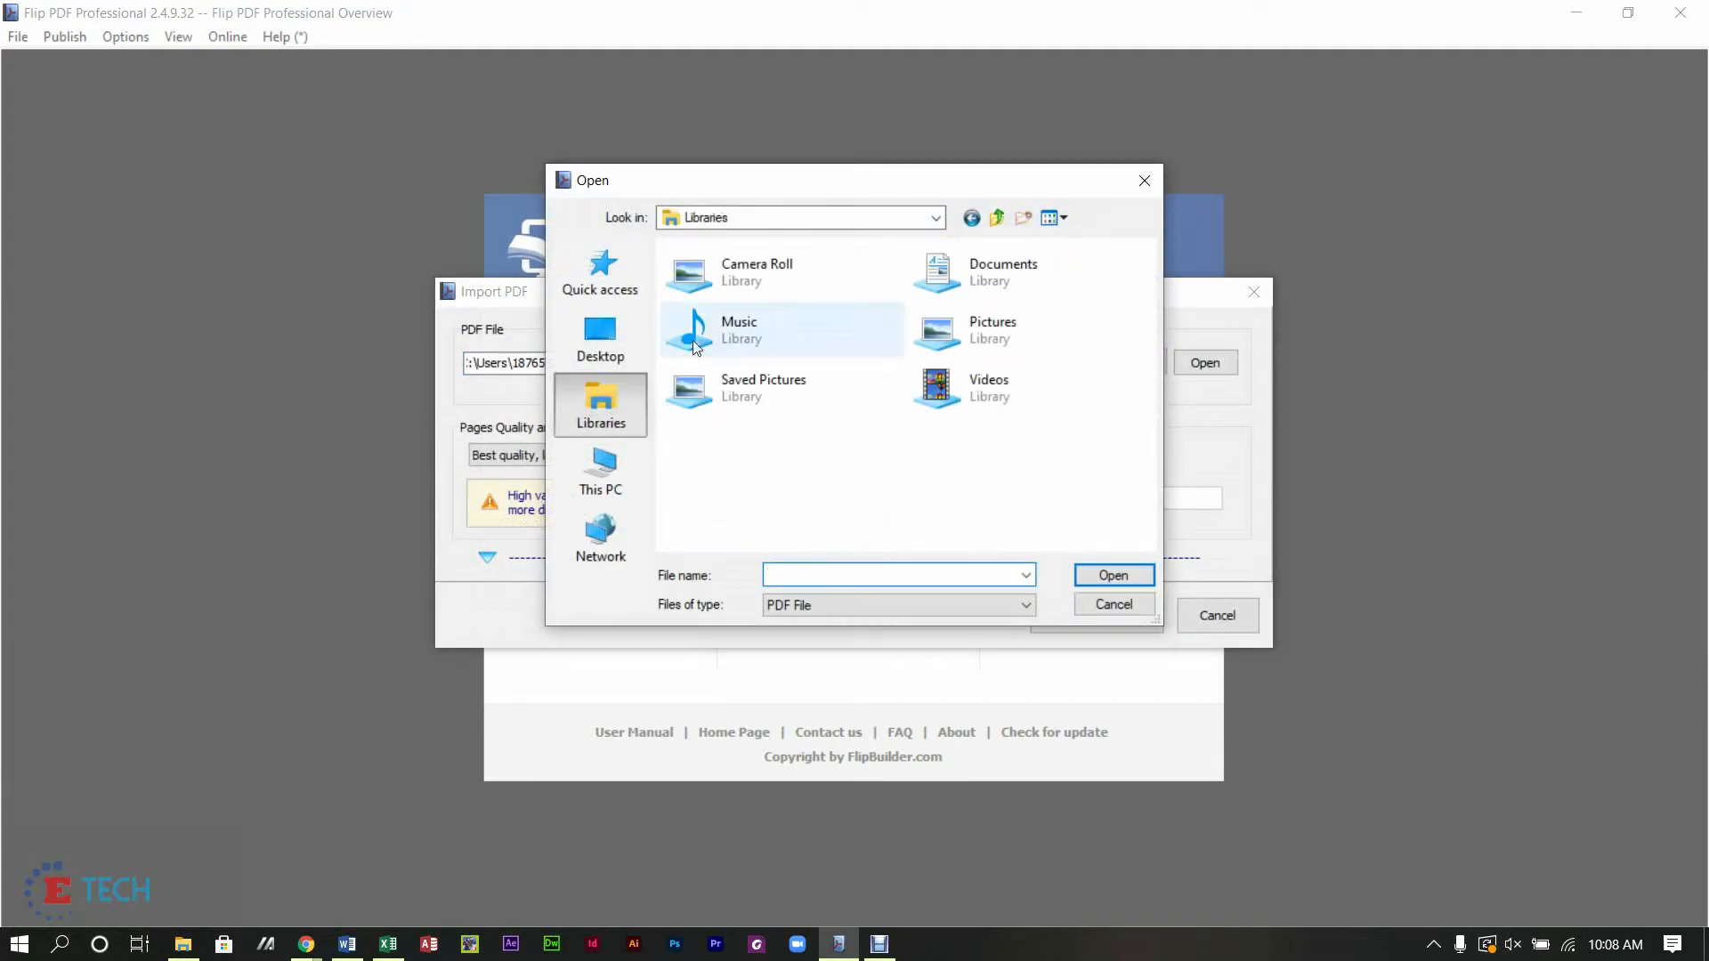
left_click(990, 344)
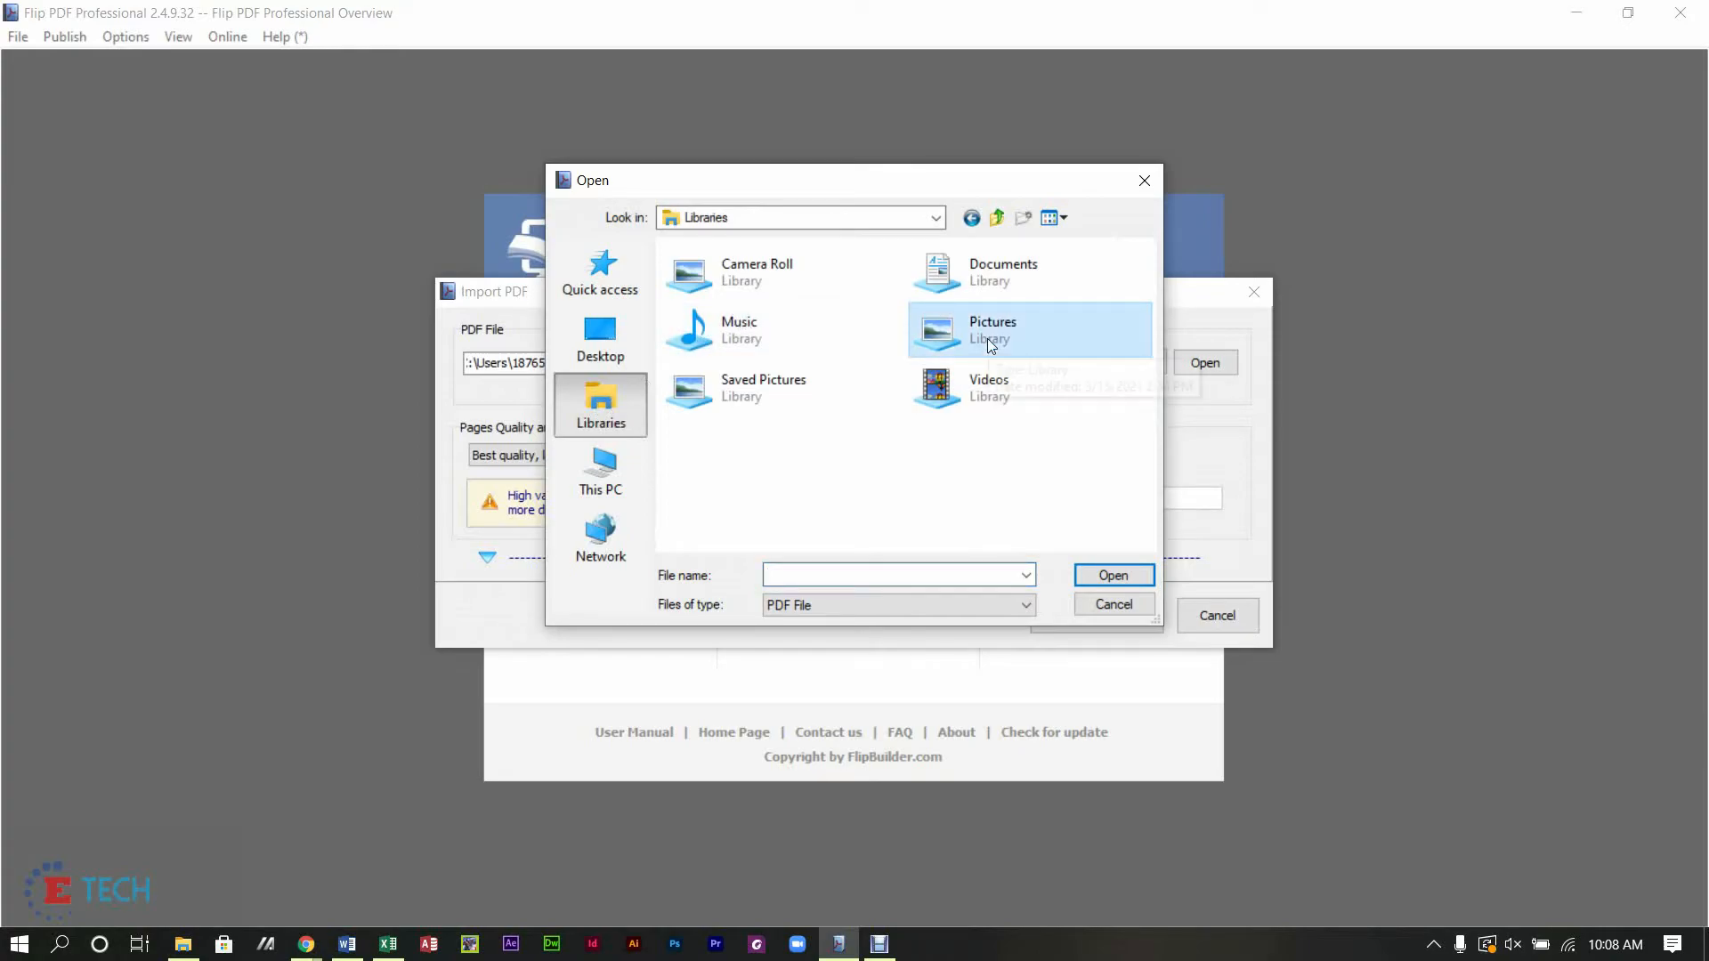
double_click(986, 338)
left_click_drag(1150, 351, 1140, 514)
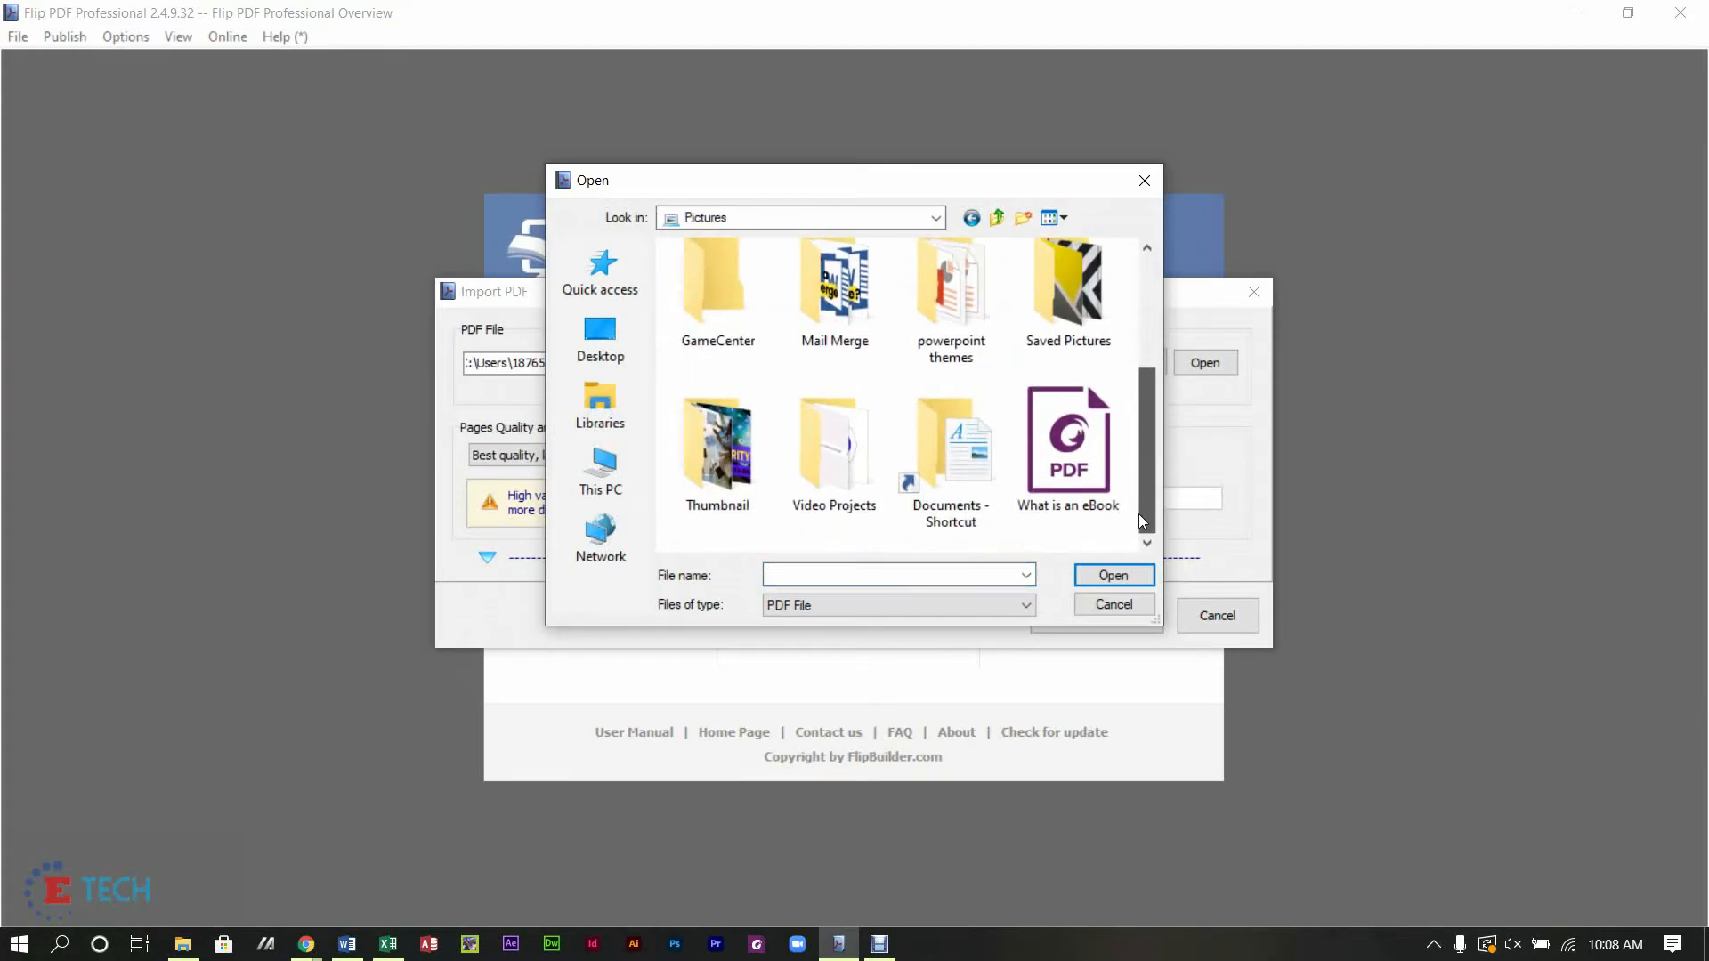
left_click(1067, 458)
left_click(1108, 576)
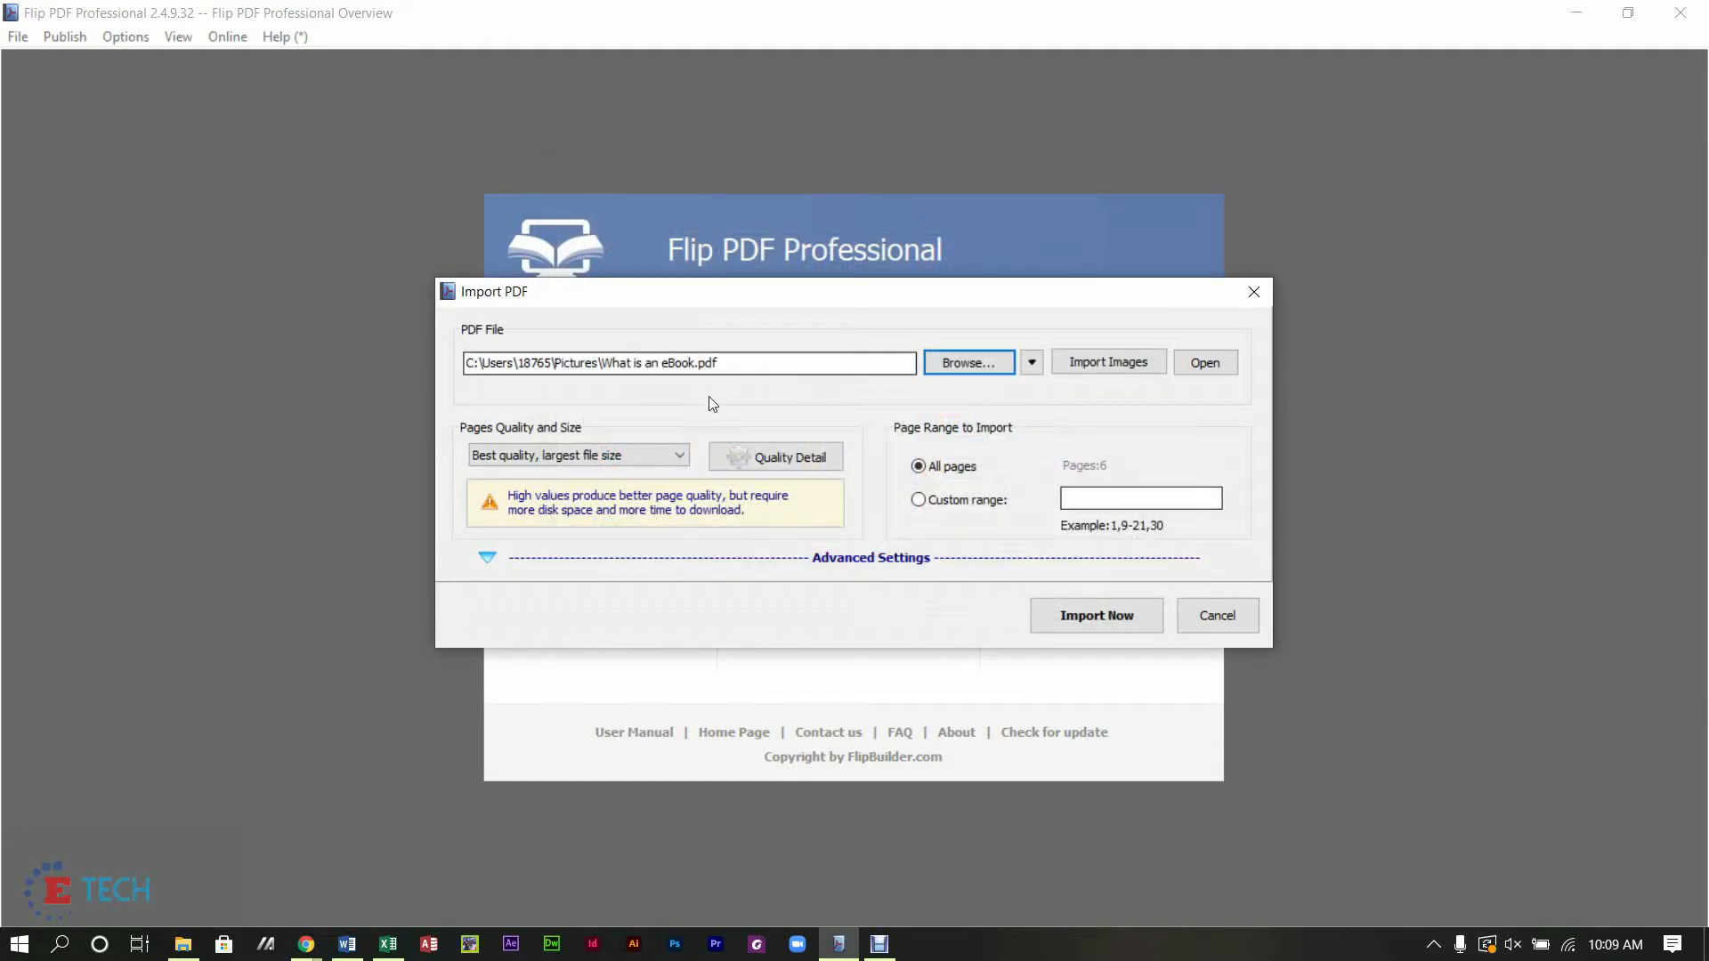
left_click(663, 455)
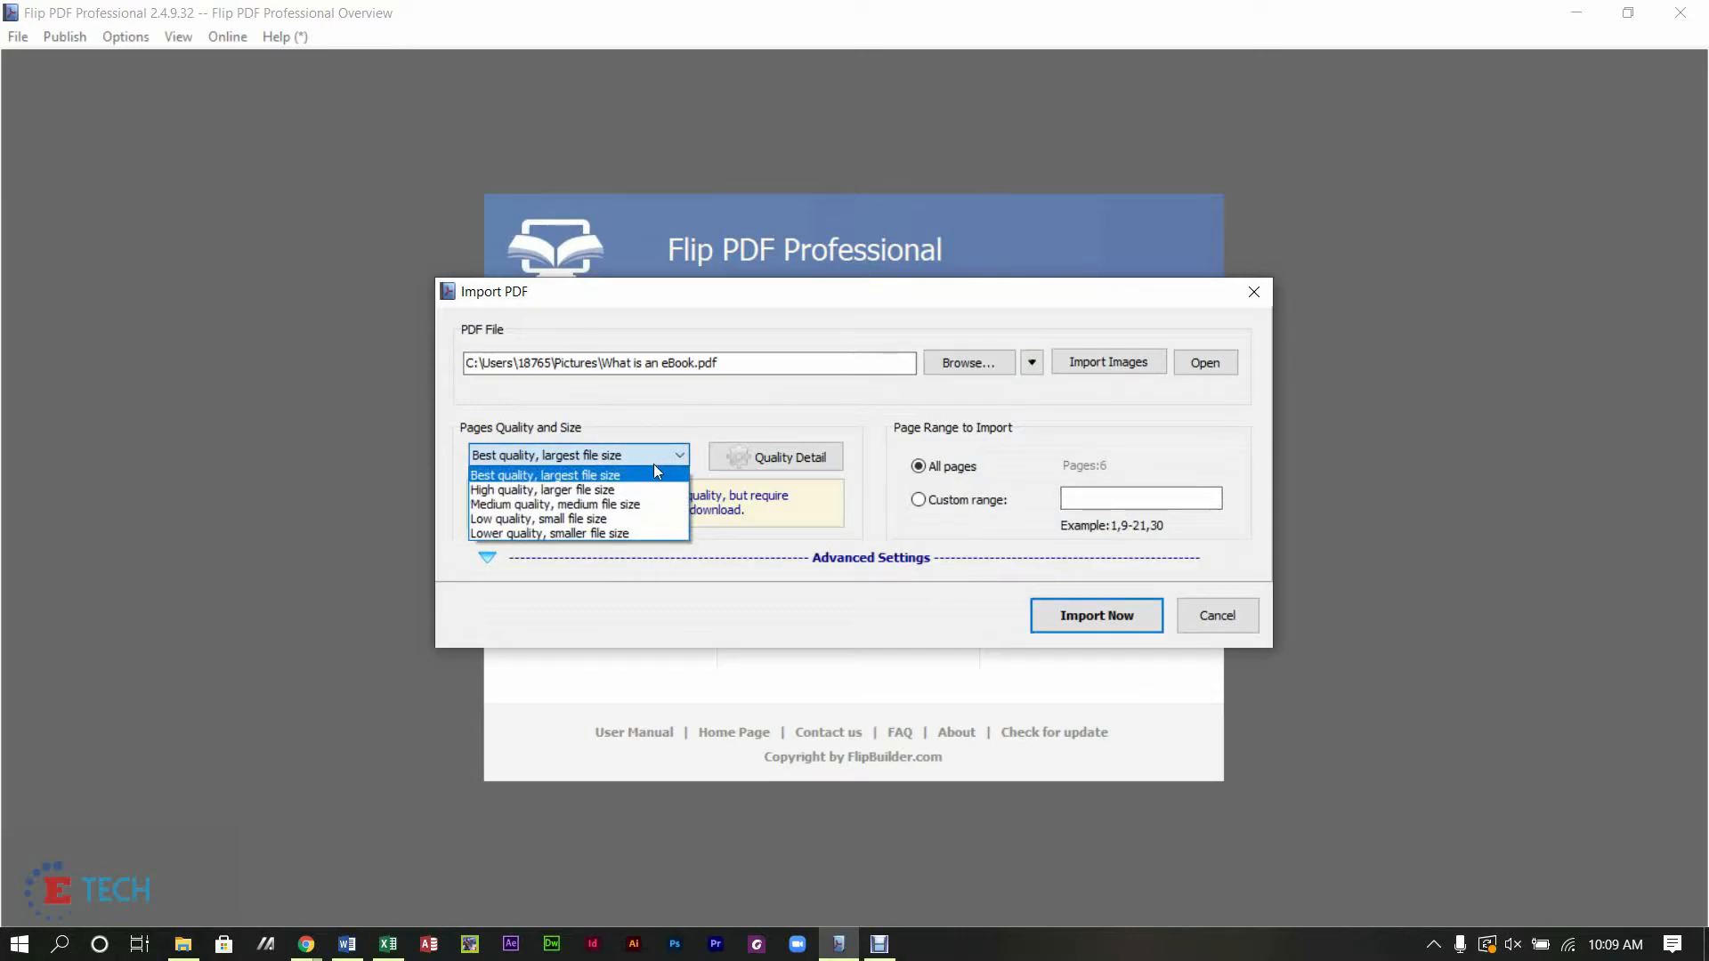
left_click(553, 475)
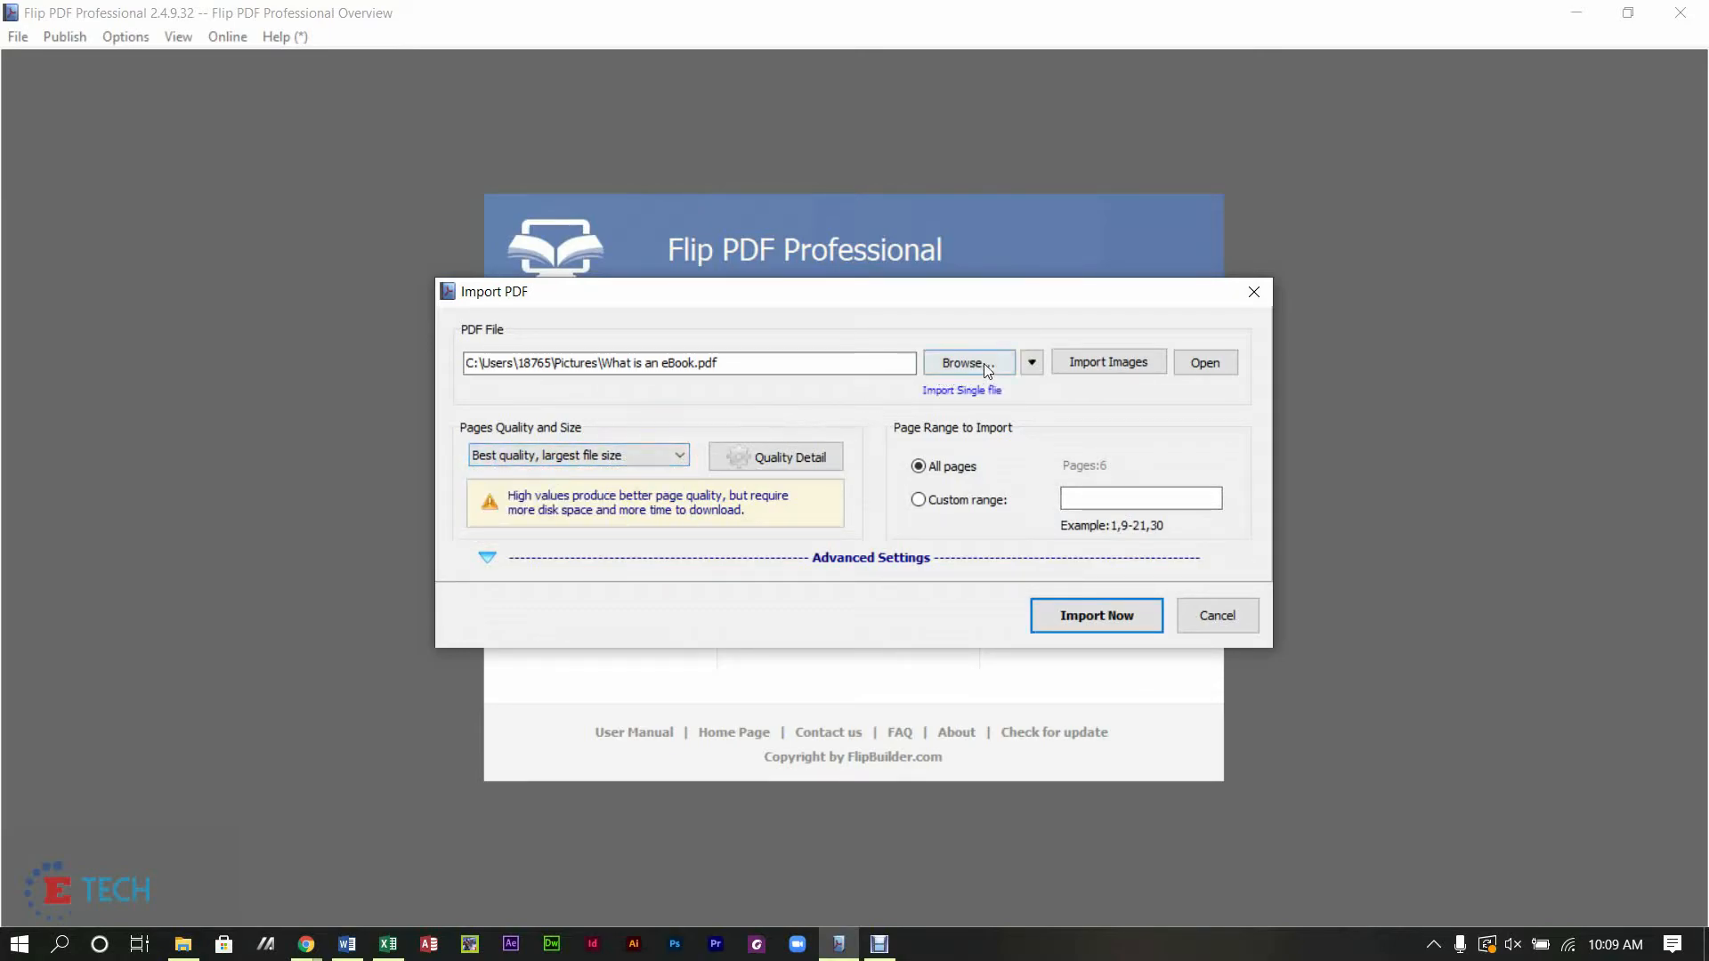
Step: Add a new image watermark for the book's pages, using the Final Logo no slogan picture from the Camera Roll folder
left_click(491, 557)
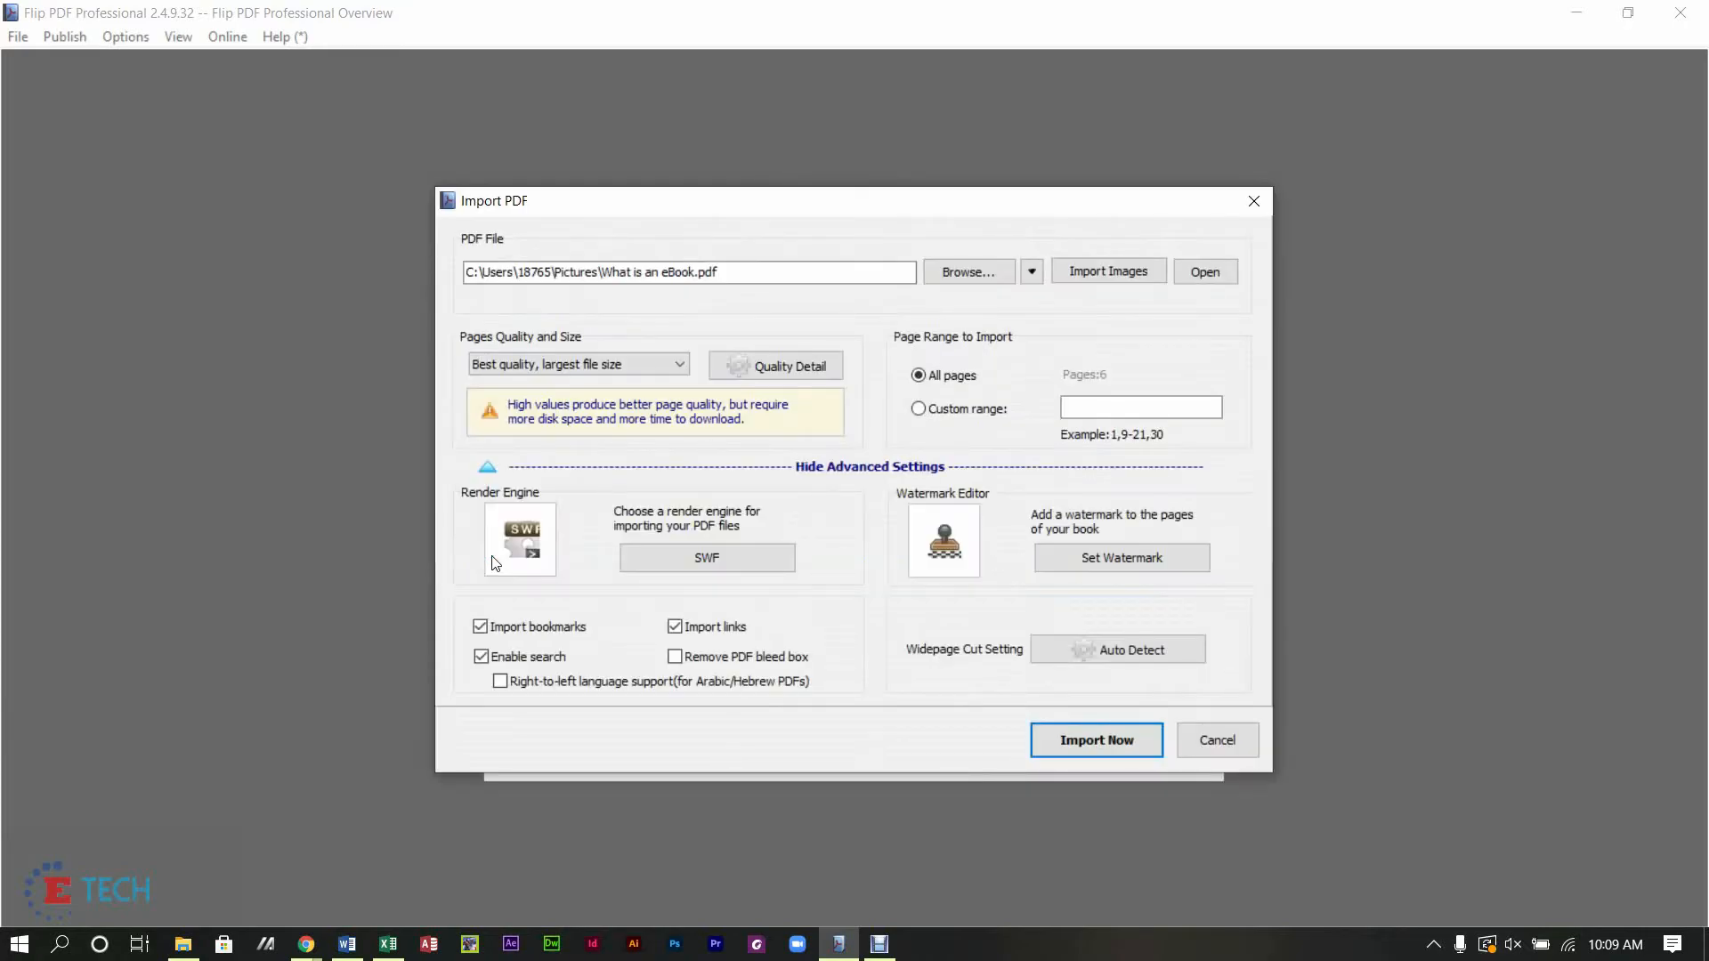
left_click(1131, 561)
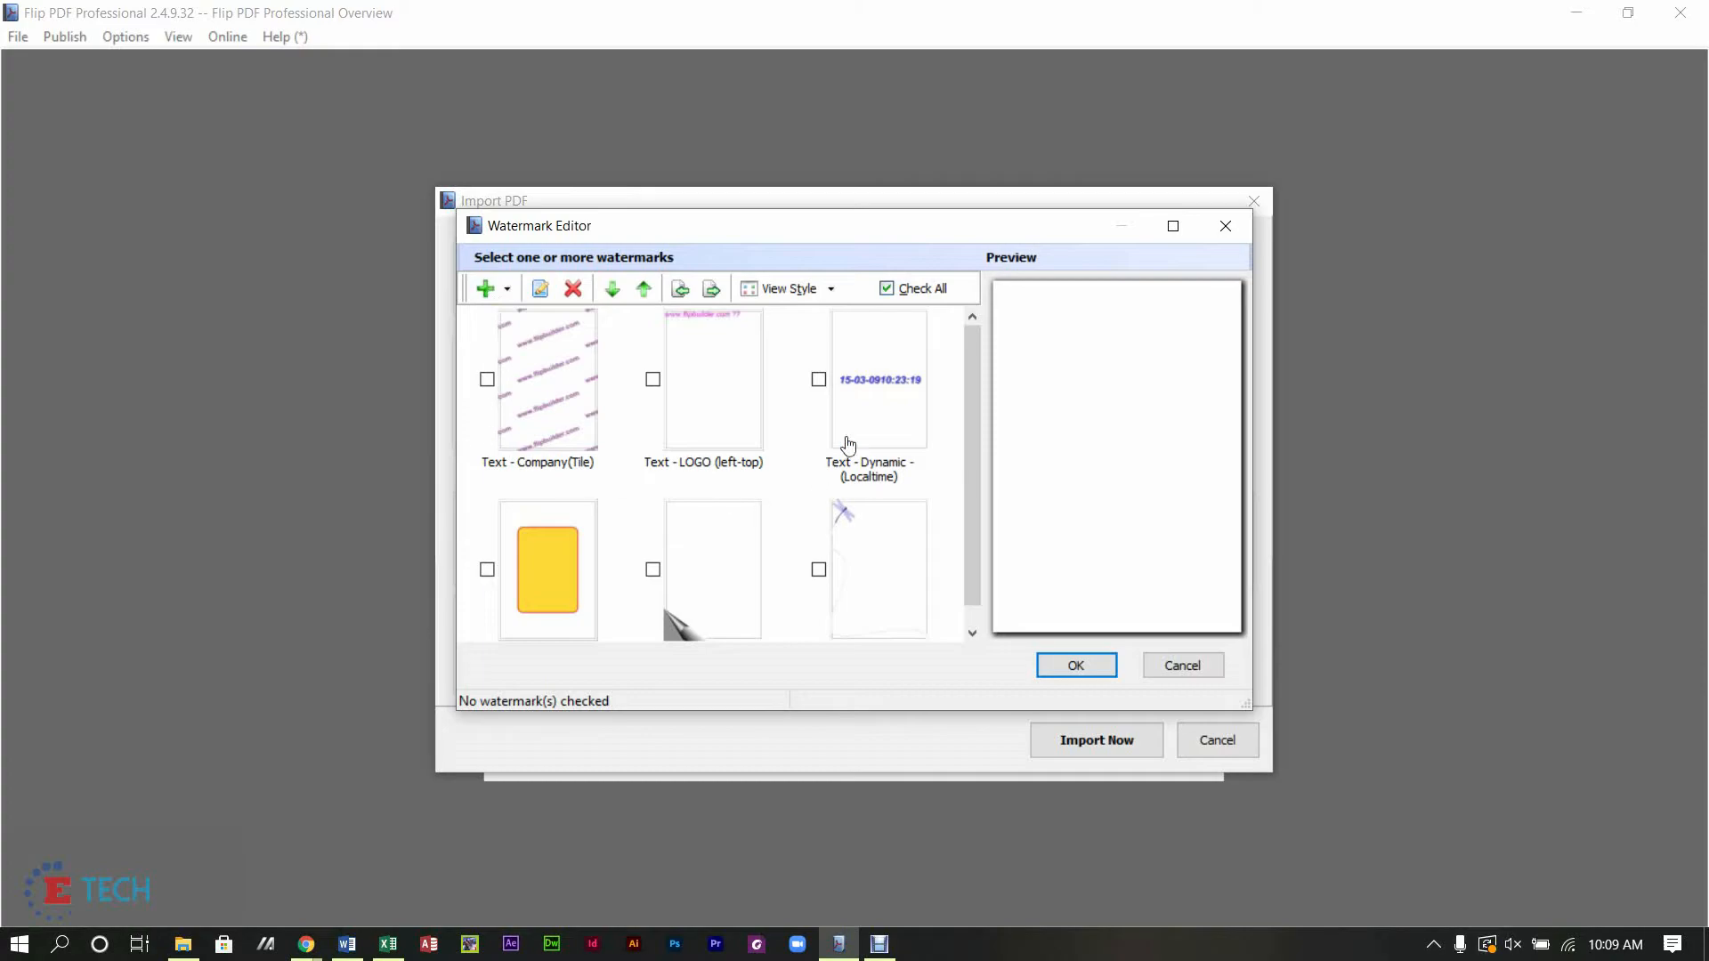
left_click(488, 289)
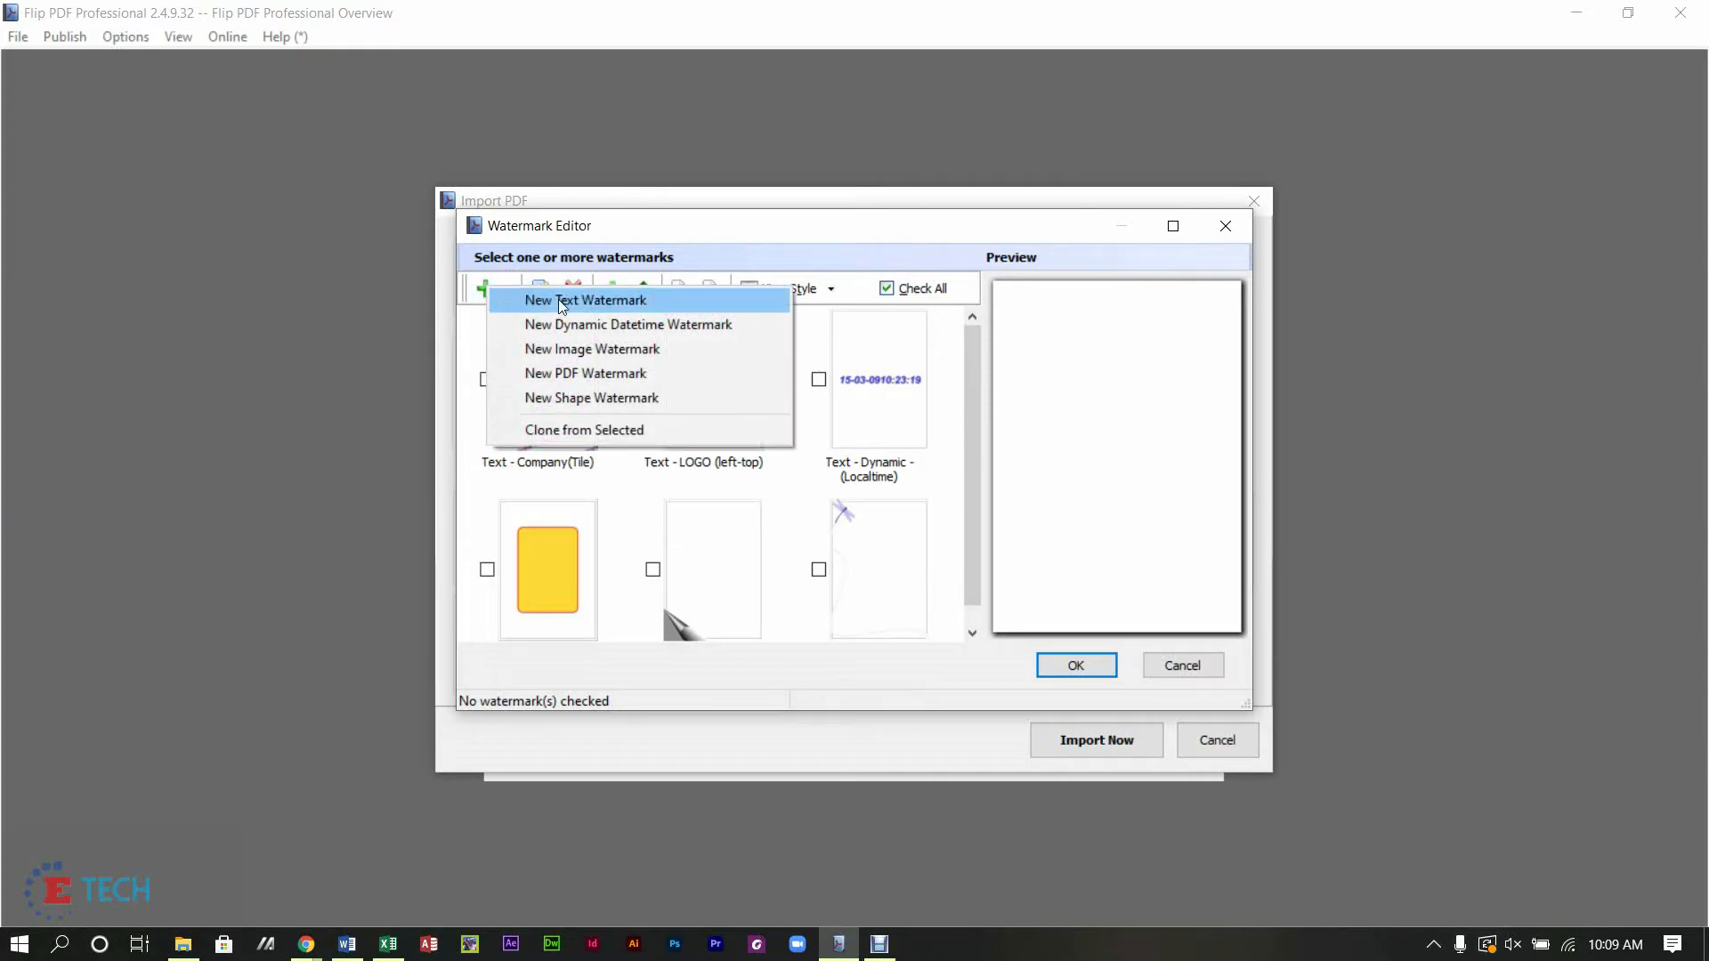
left_click(599, 350)
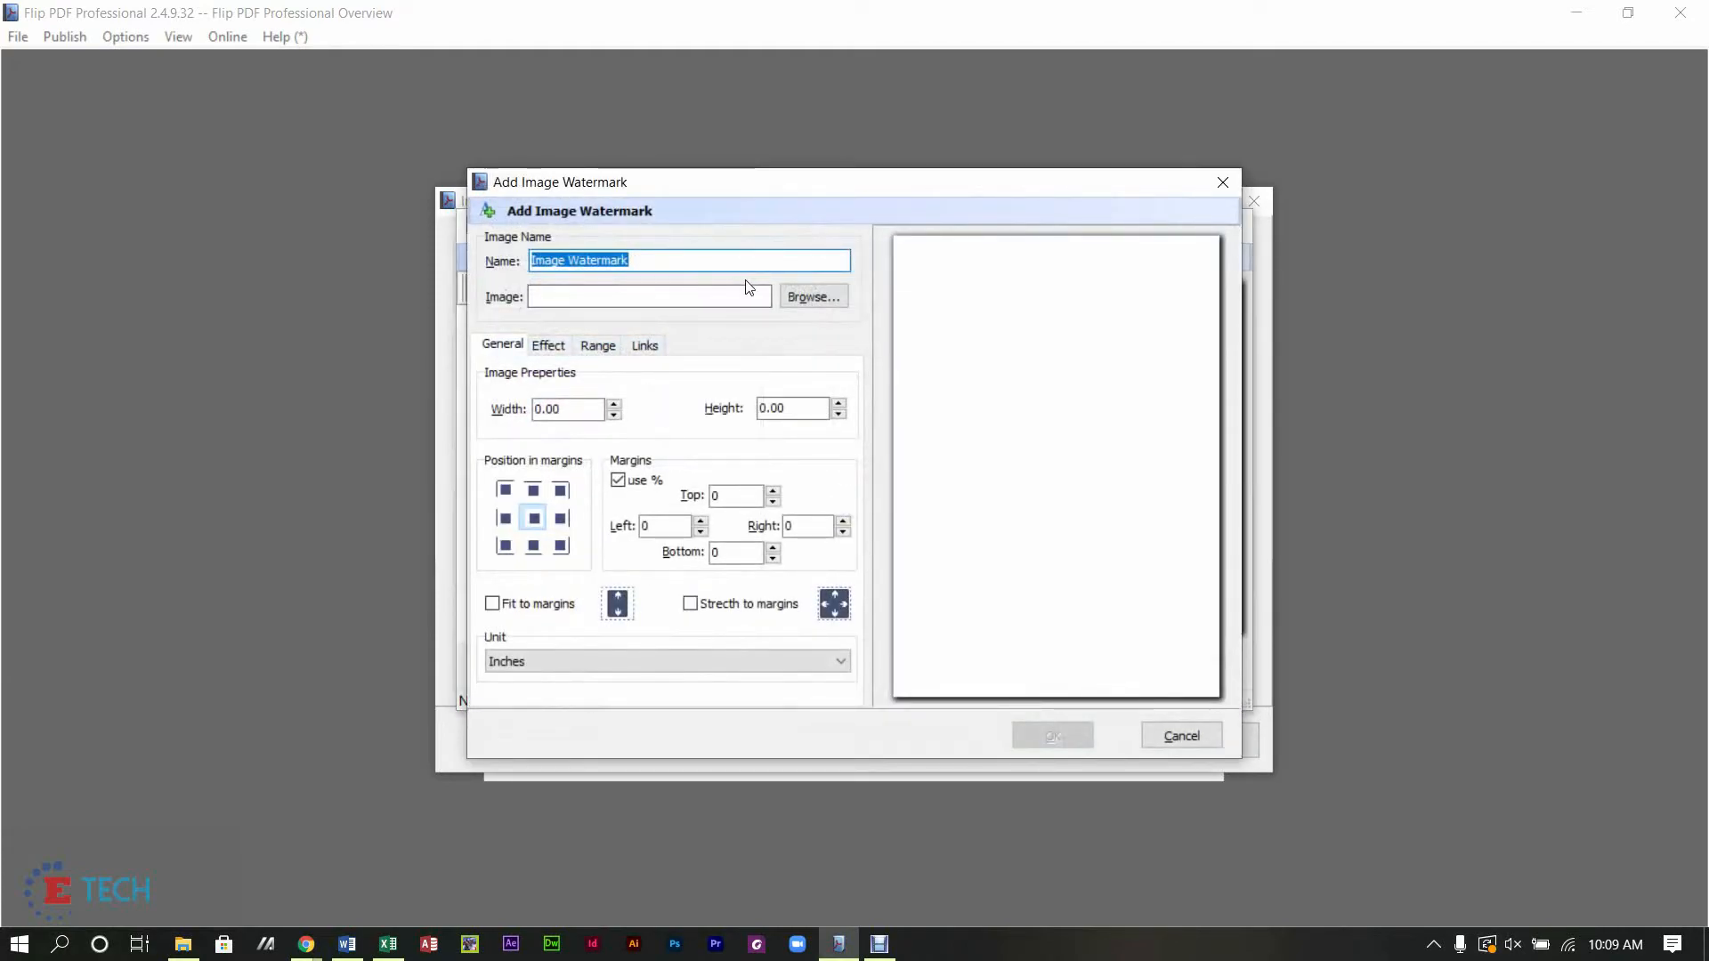
left_click(805, 298)
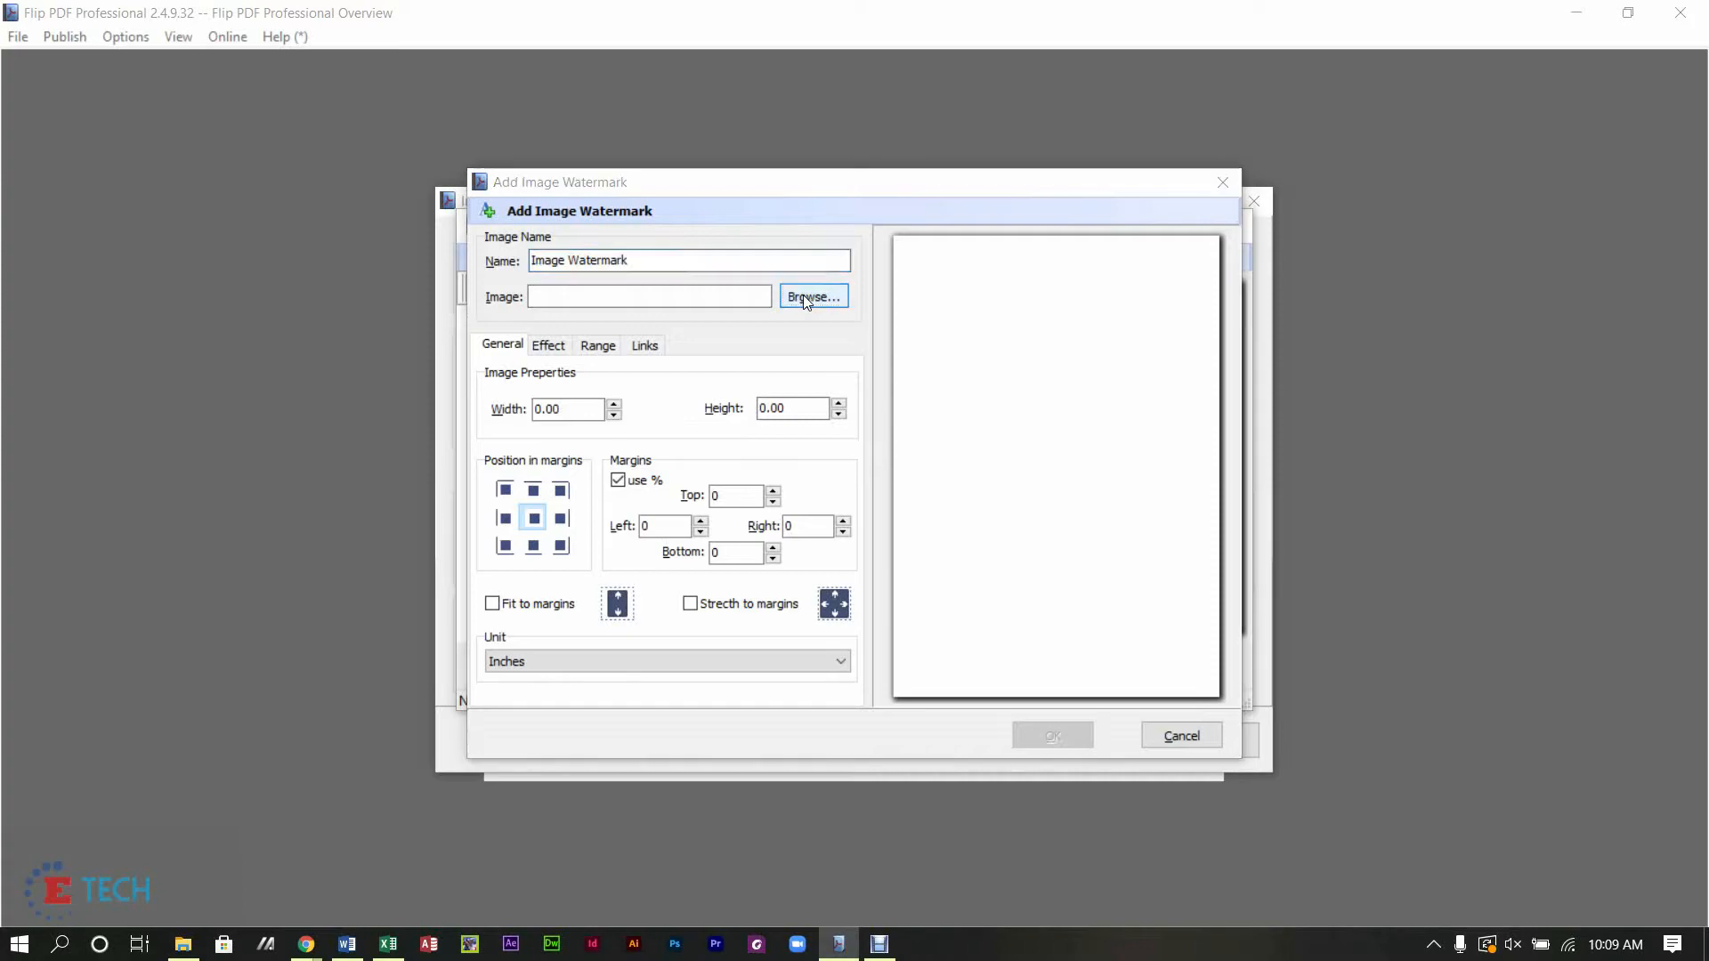
double_click(583, 312)
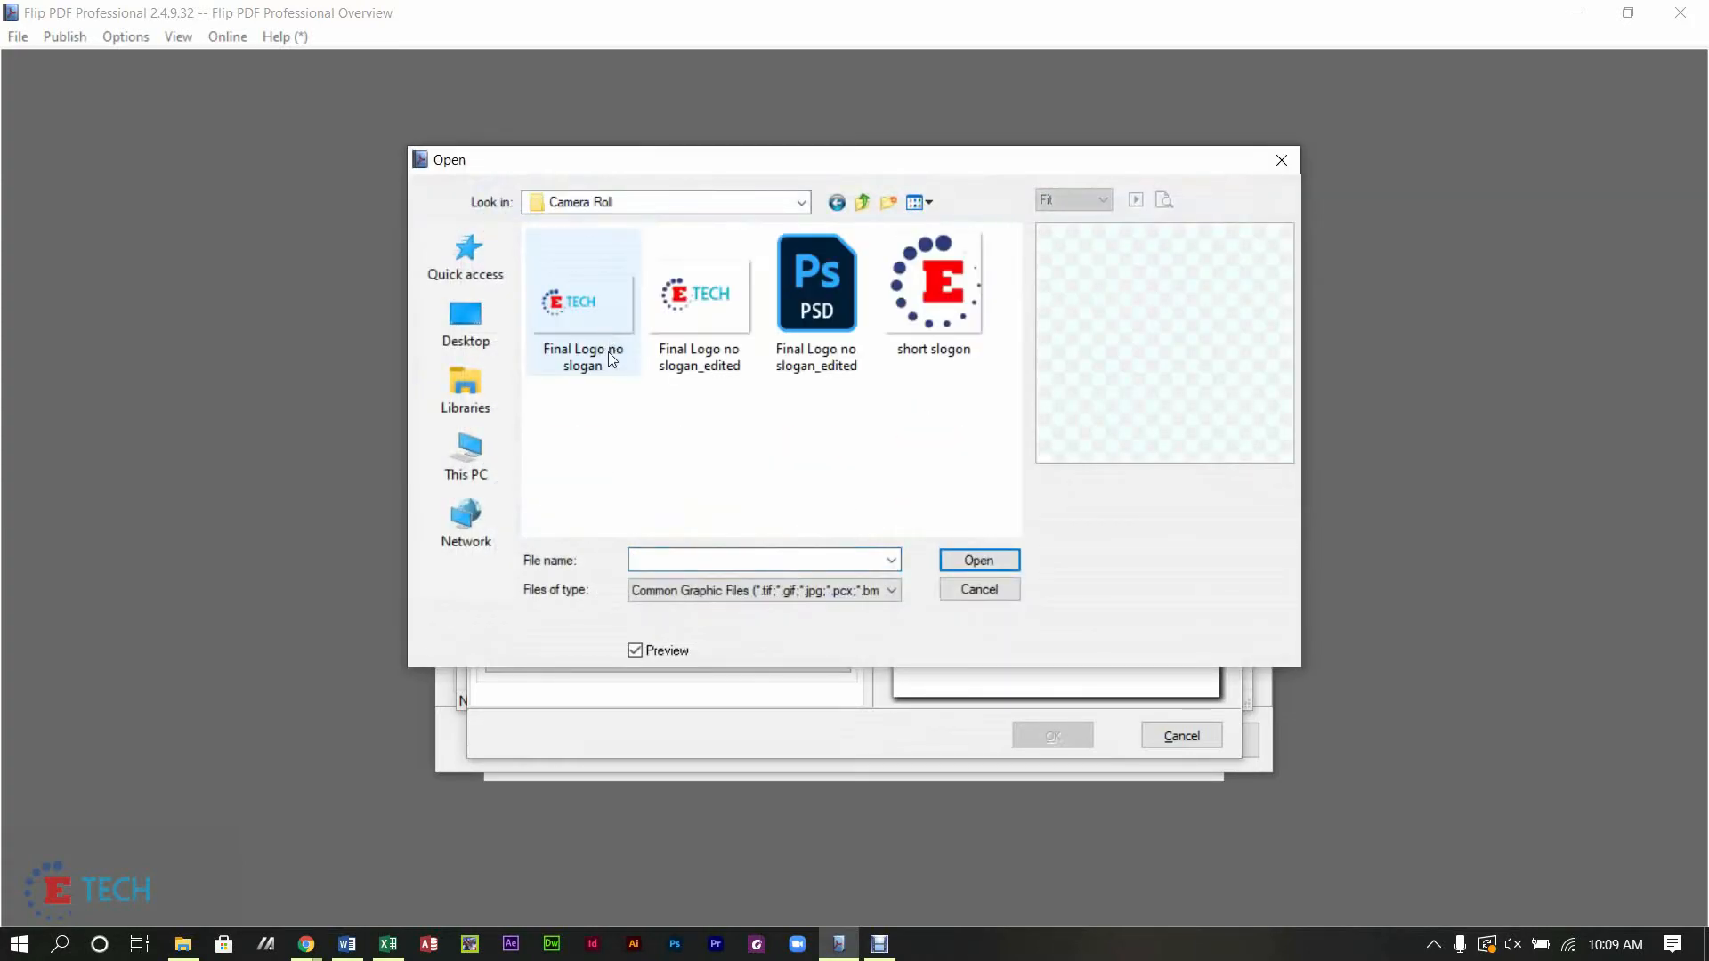
left_click(581, 324)
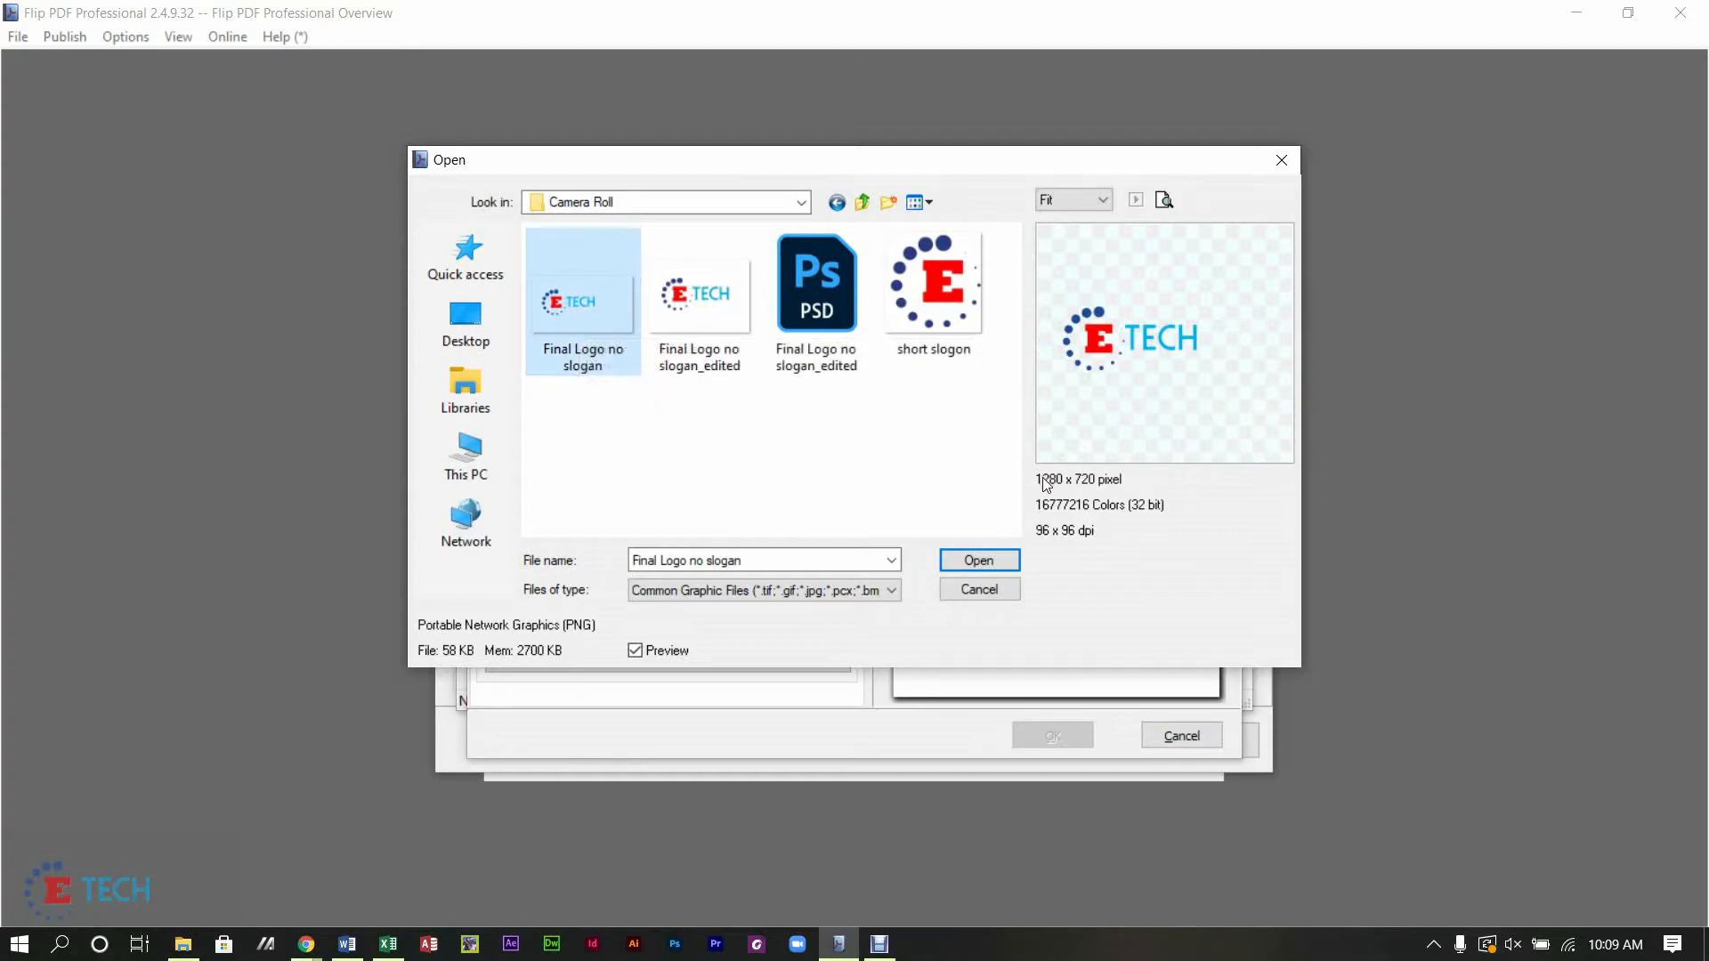
left_click(978, 560)
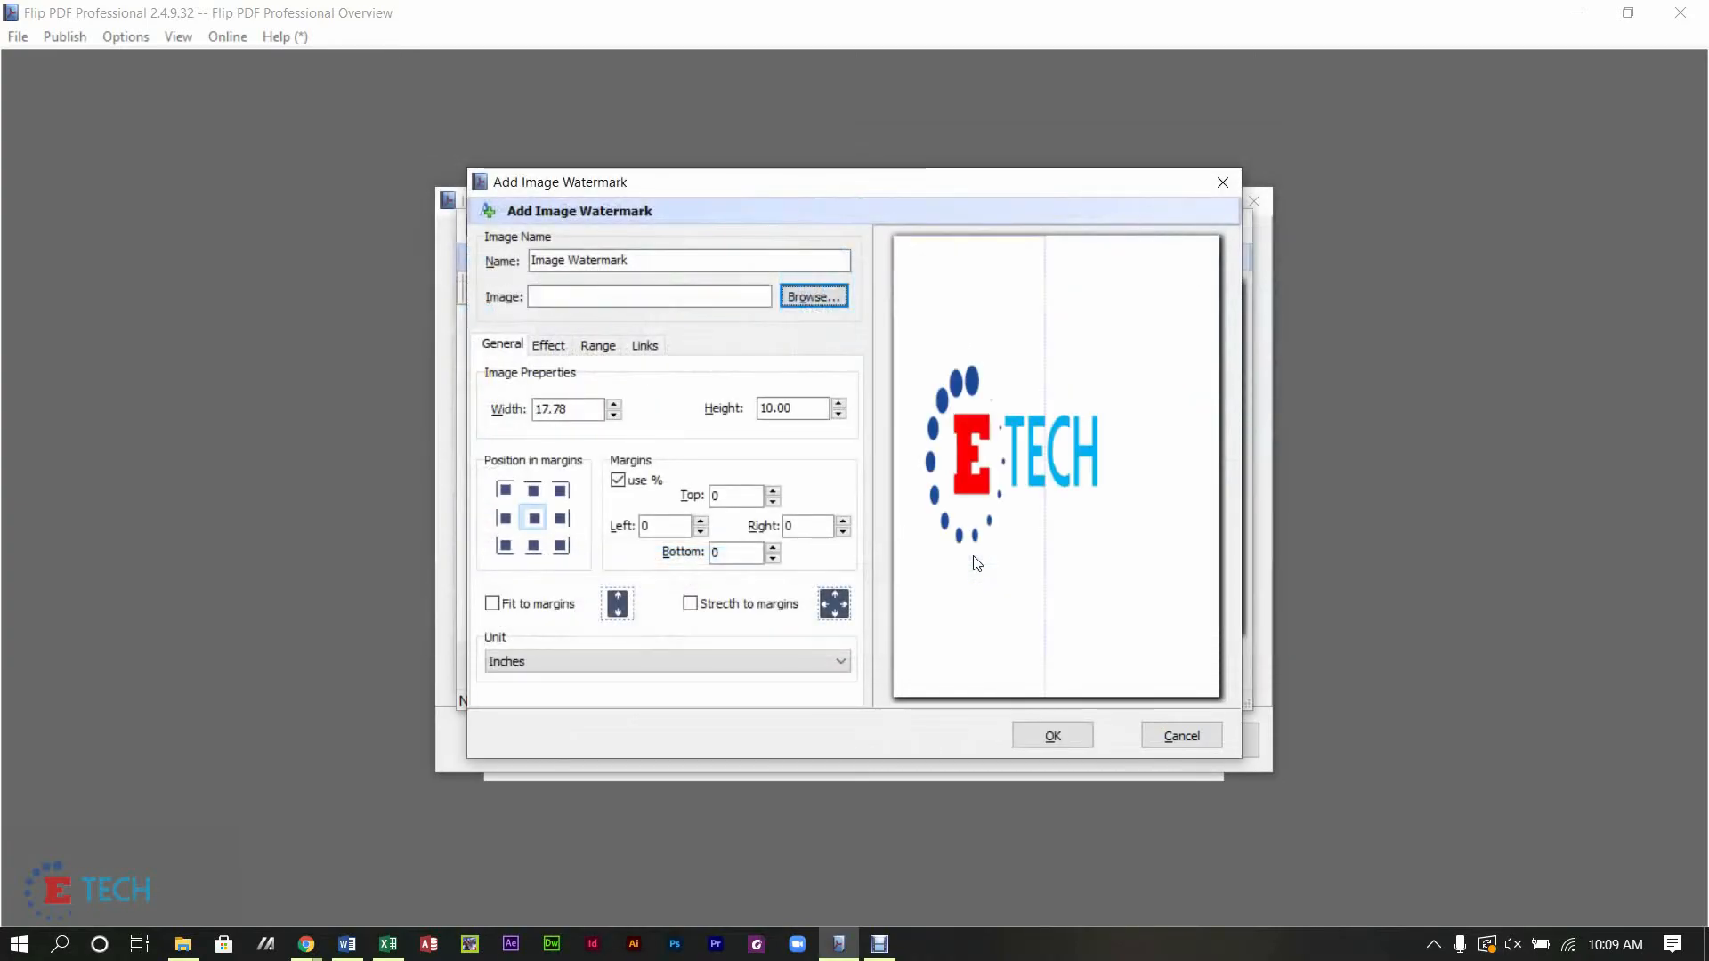
Step: Set the image watermark's width to 27 inches and height to 14 inches, and fit it to the margins
double_click(840, 405)
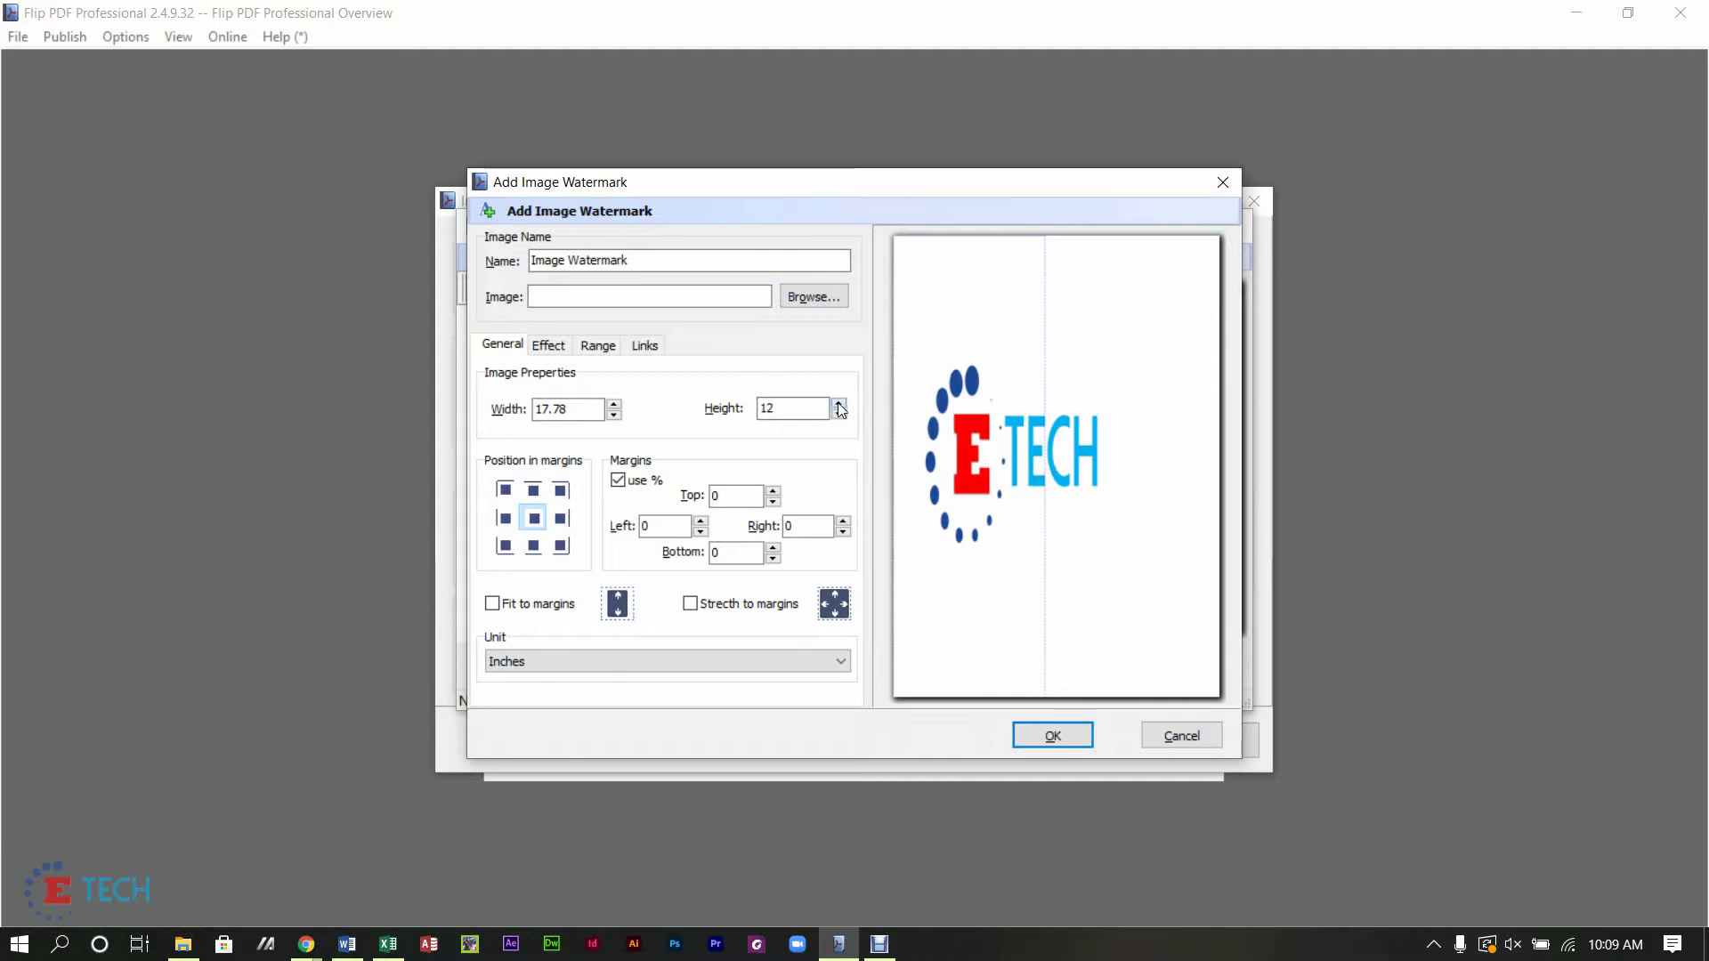
left_click(614, 405)
left_click(614, 404)
left_click(615, 404)
left_click(614, 404)
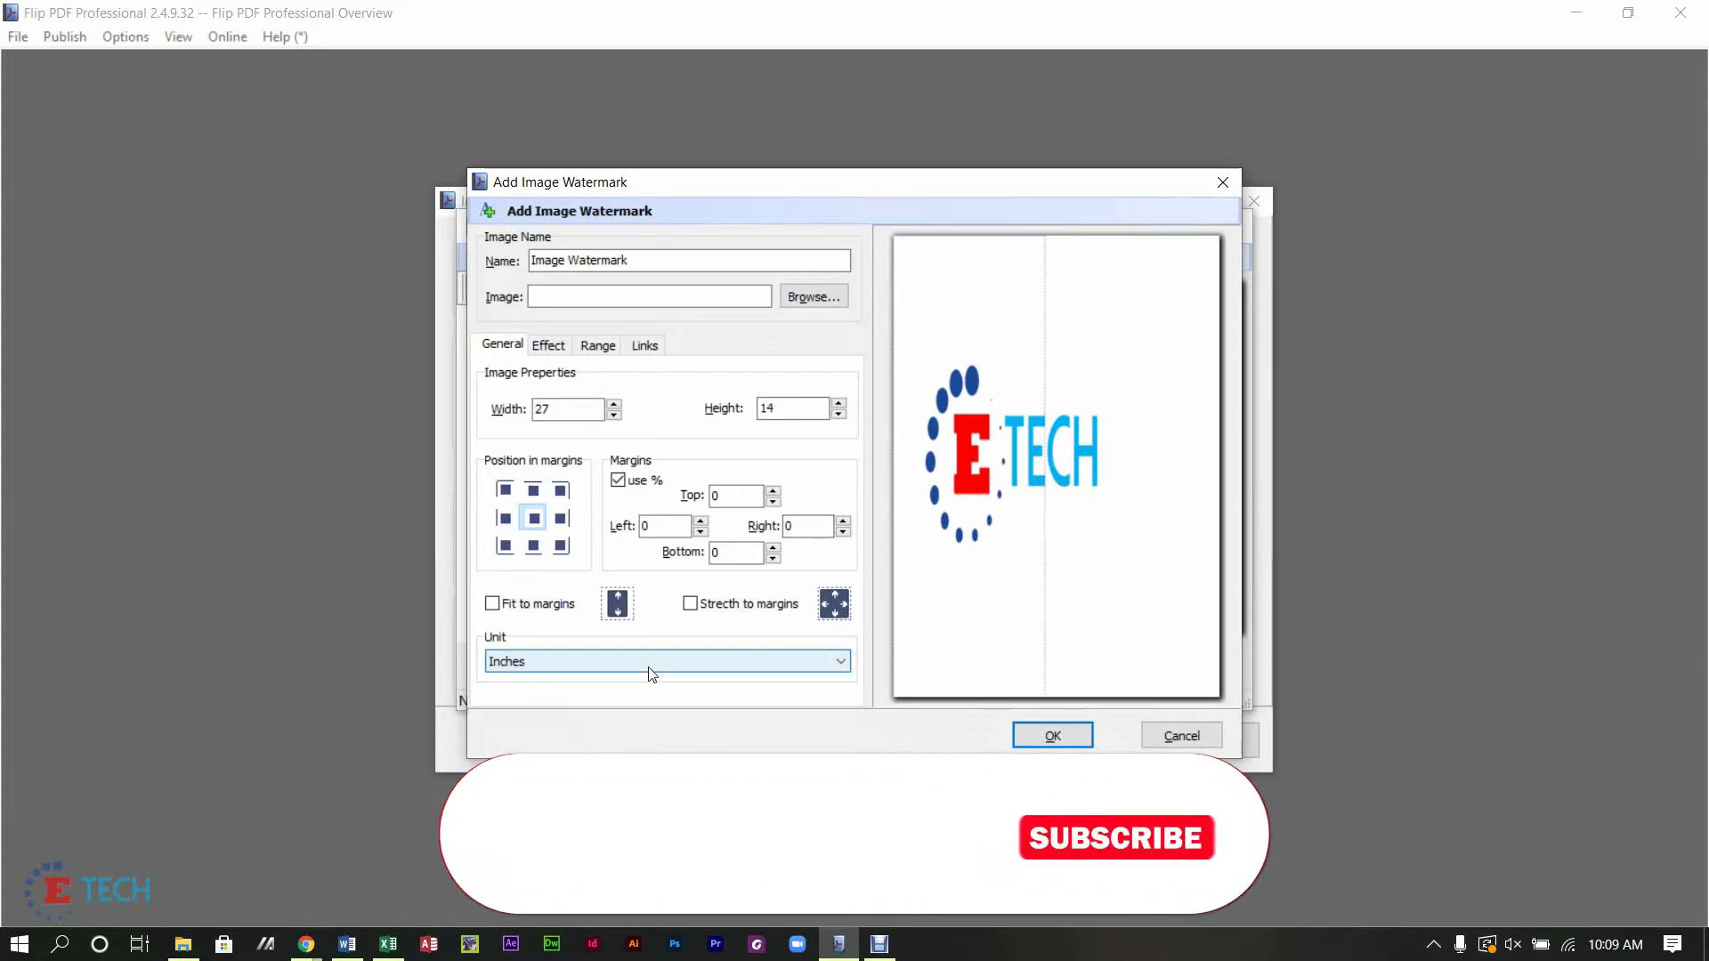
left_click(526, 607)
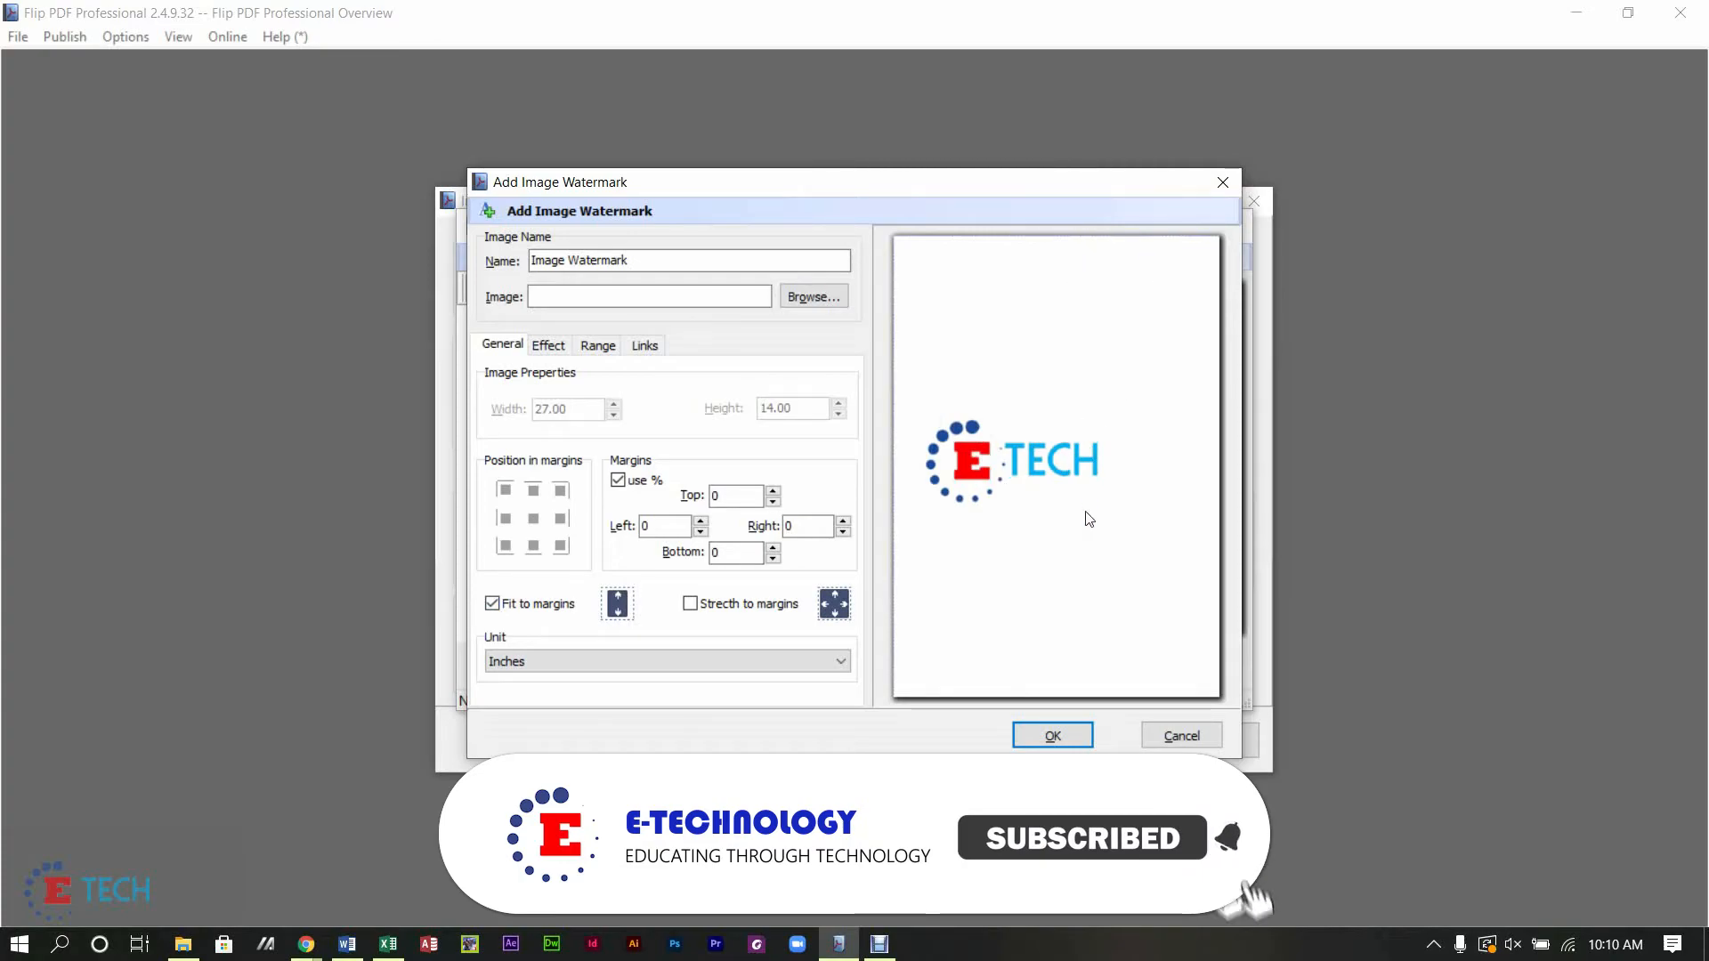
left_click(1047, 739)
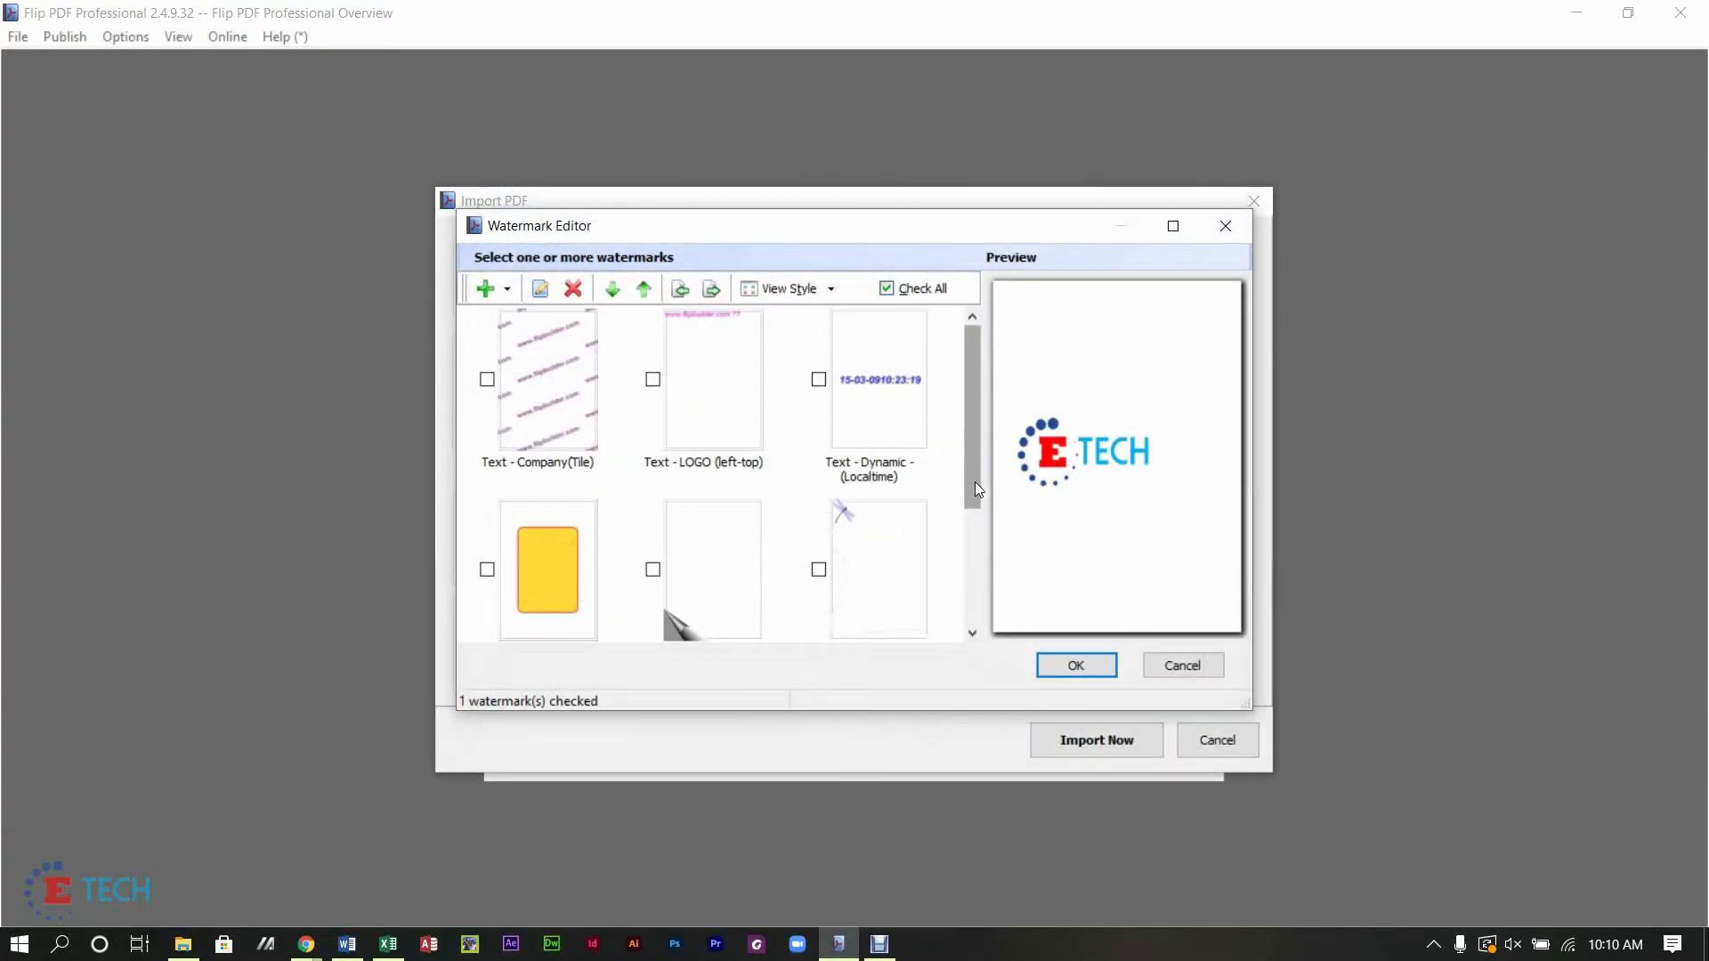
Step: Apply the checked logo watermark to the book and import all pages of the PDF
left_click_drag(975, 483, 980, 613)
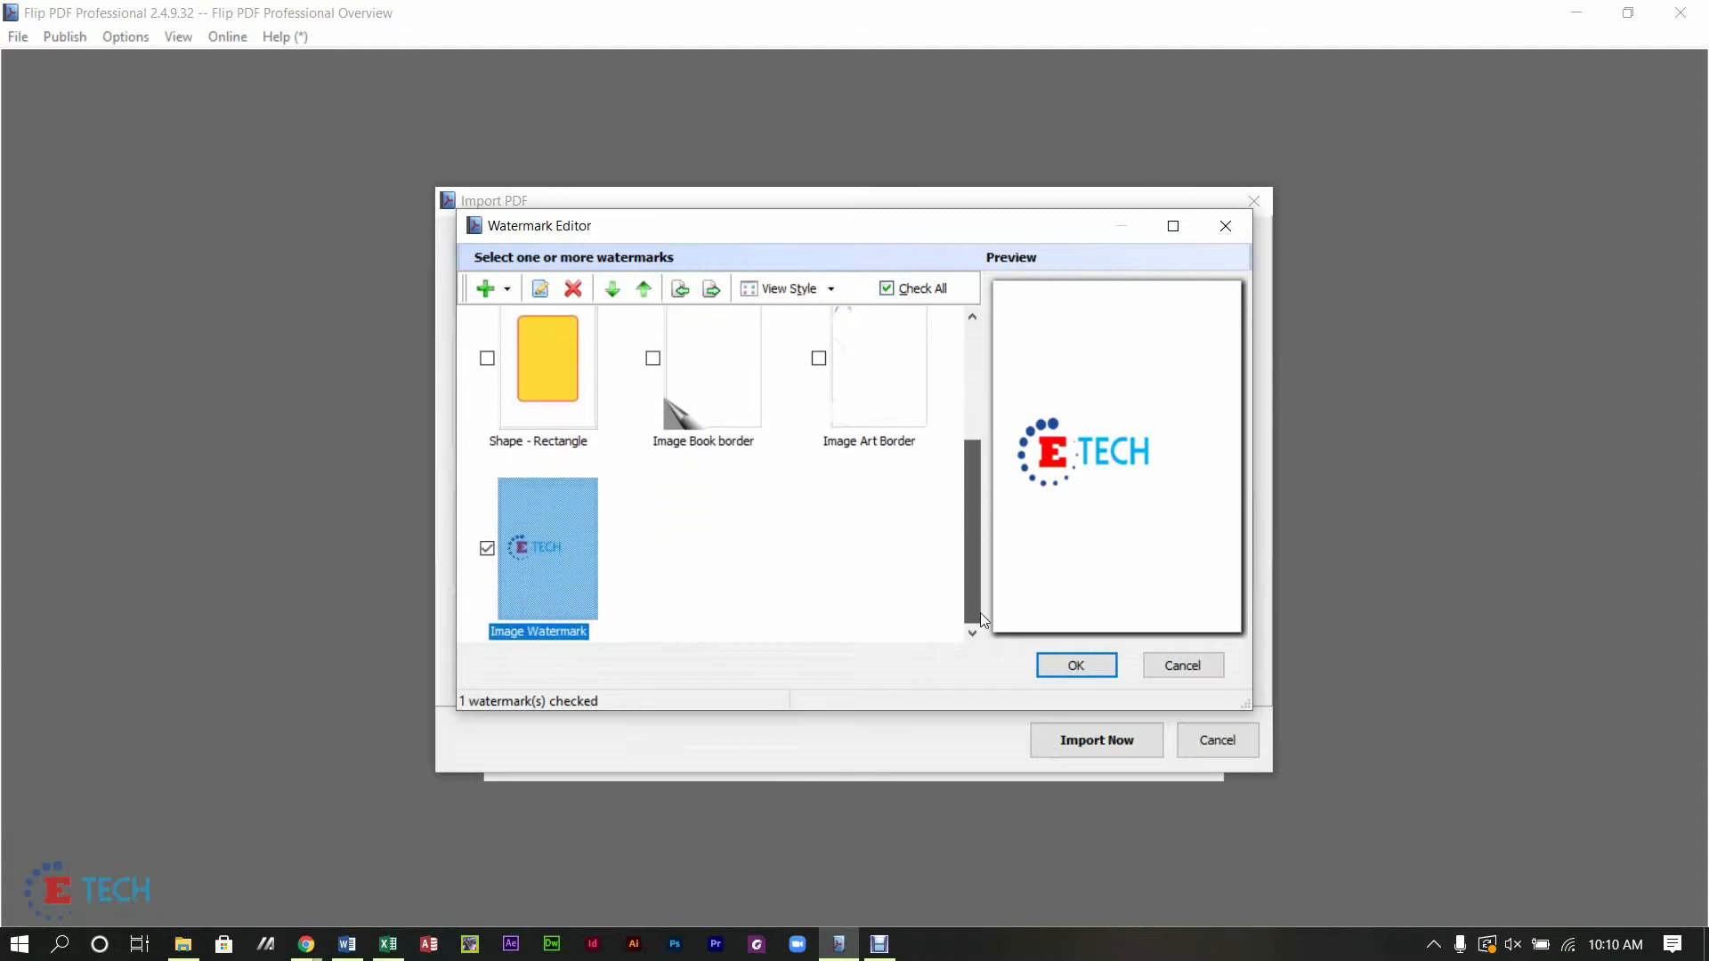
left_click(1084, 667)
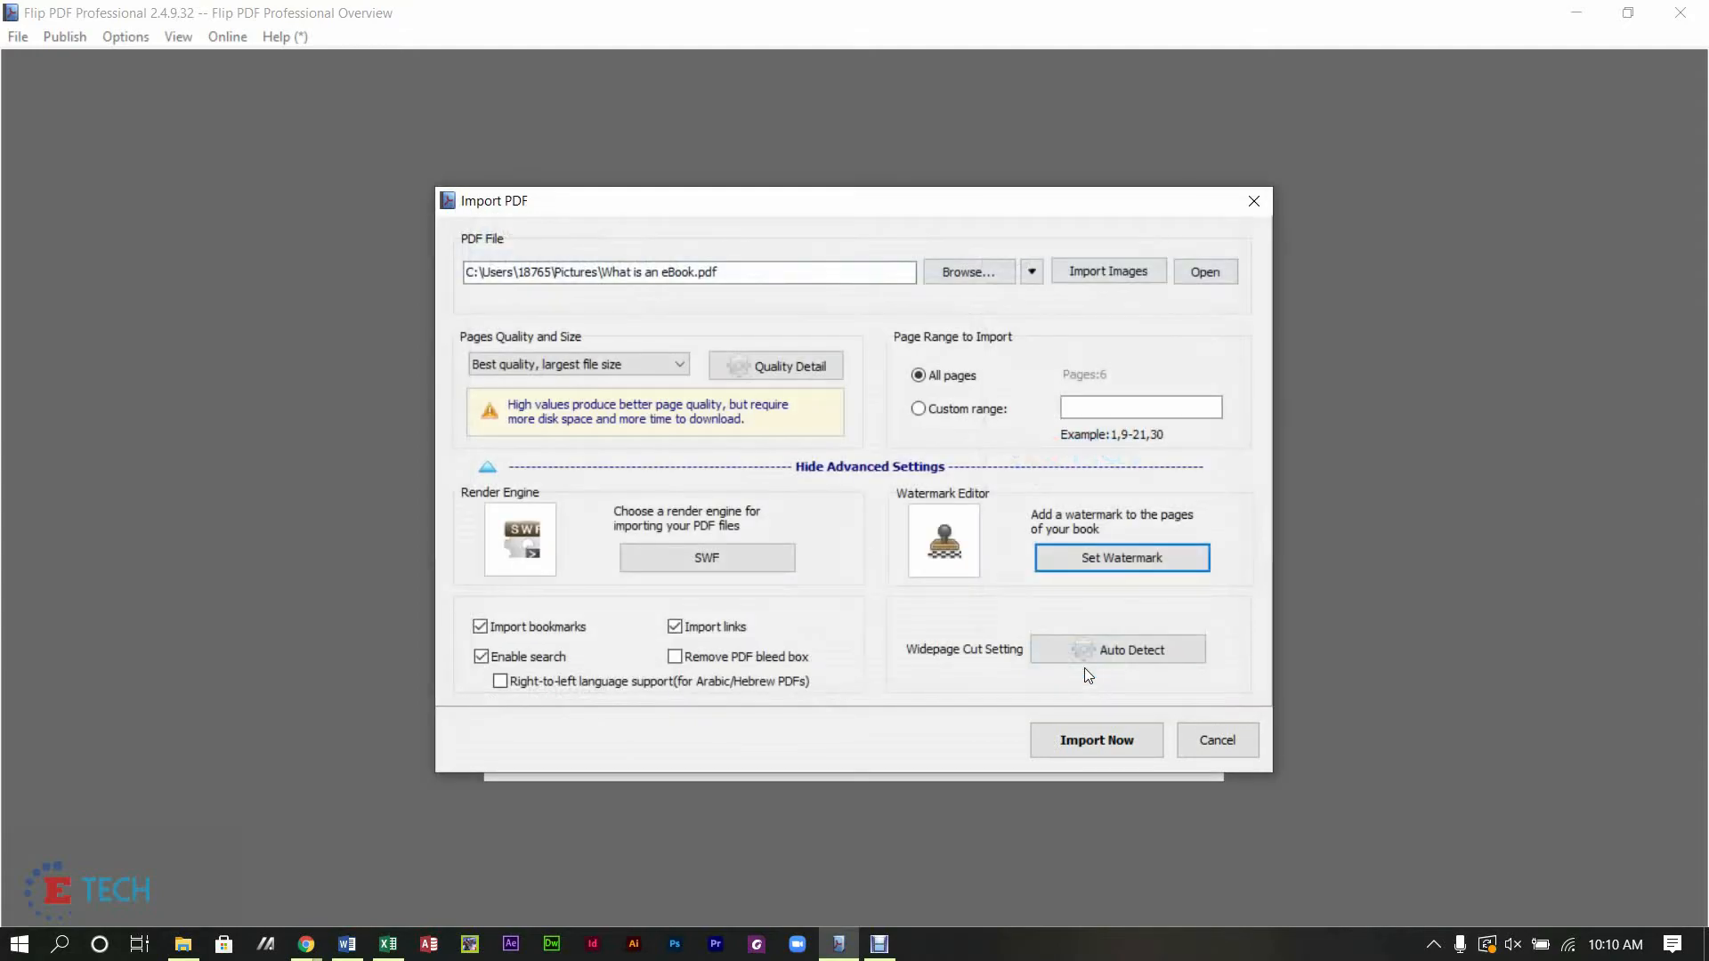
left_click(1115, 754)
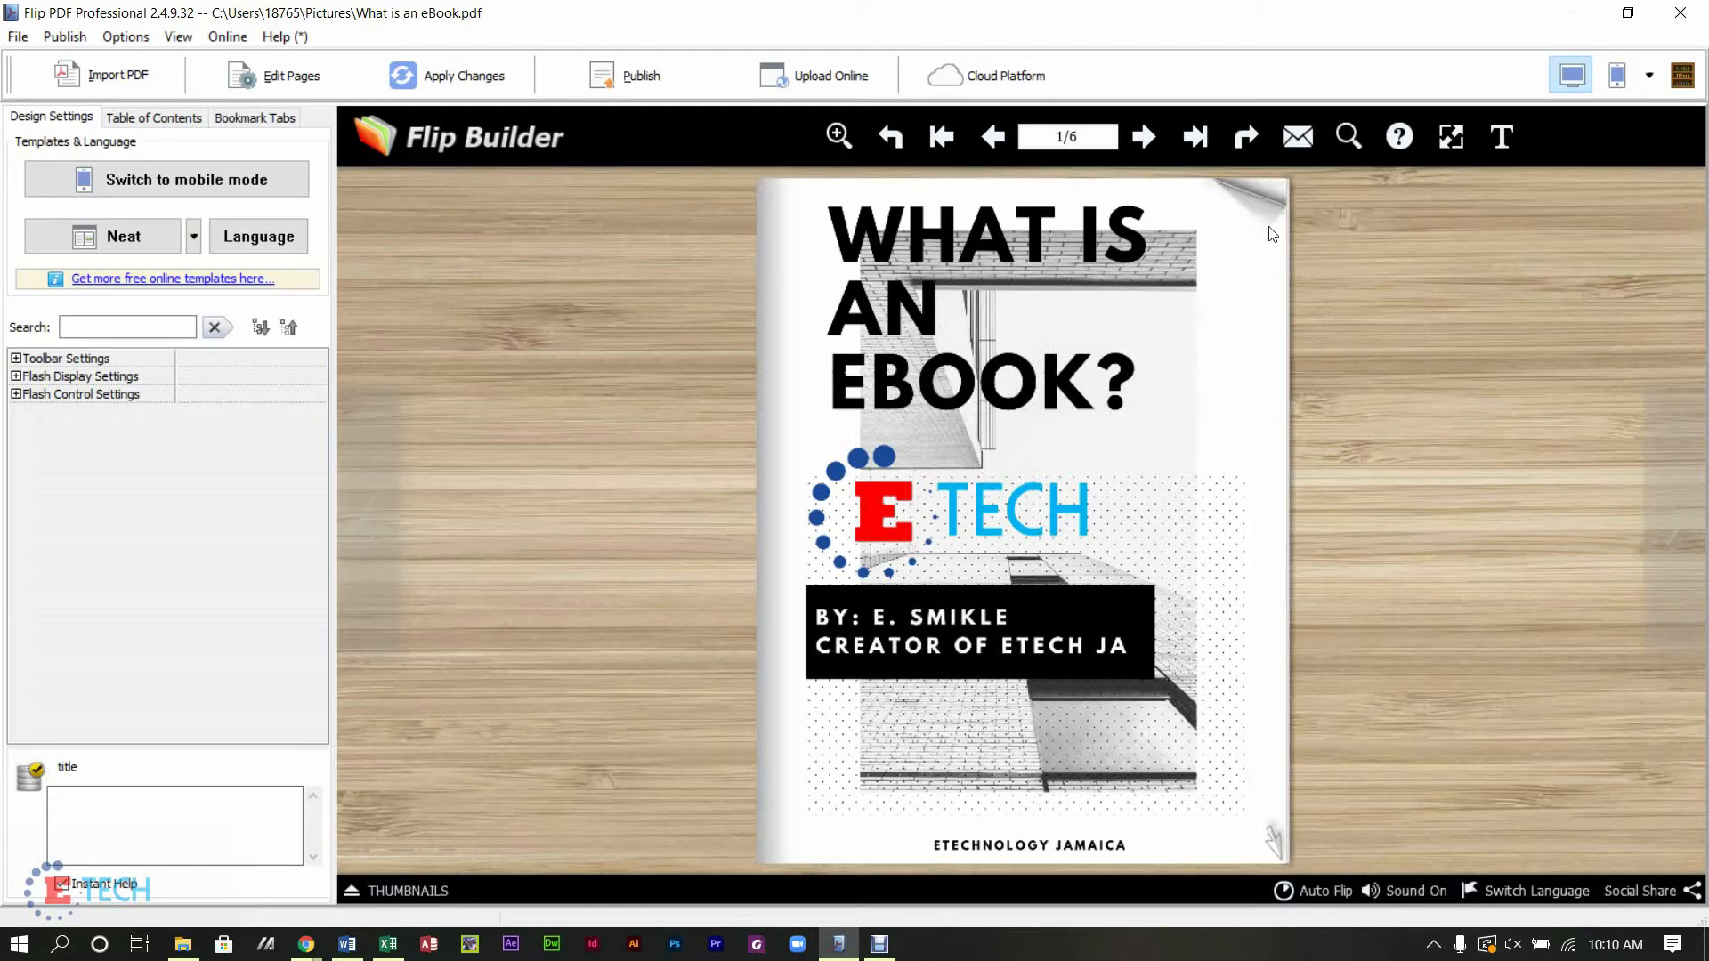
Step: Flip through the imported book's preview to the last page and back to the cover to check the watermark
left_click(1284, 190)
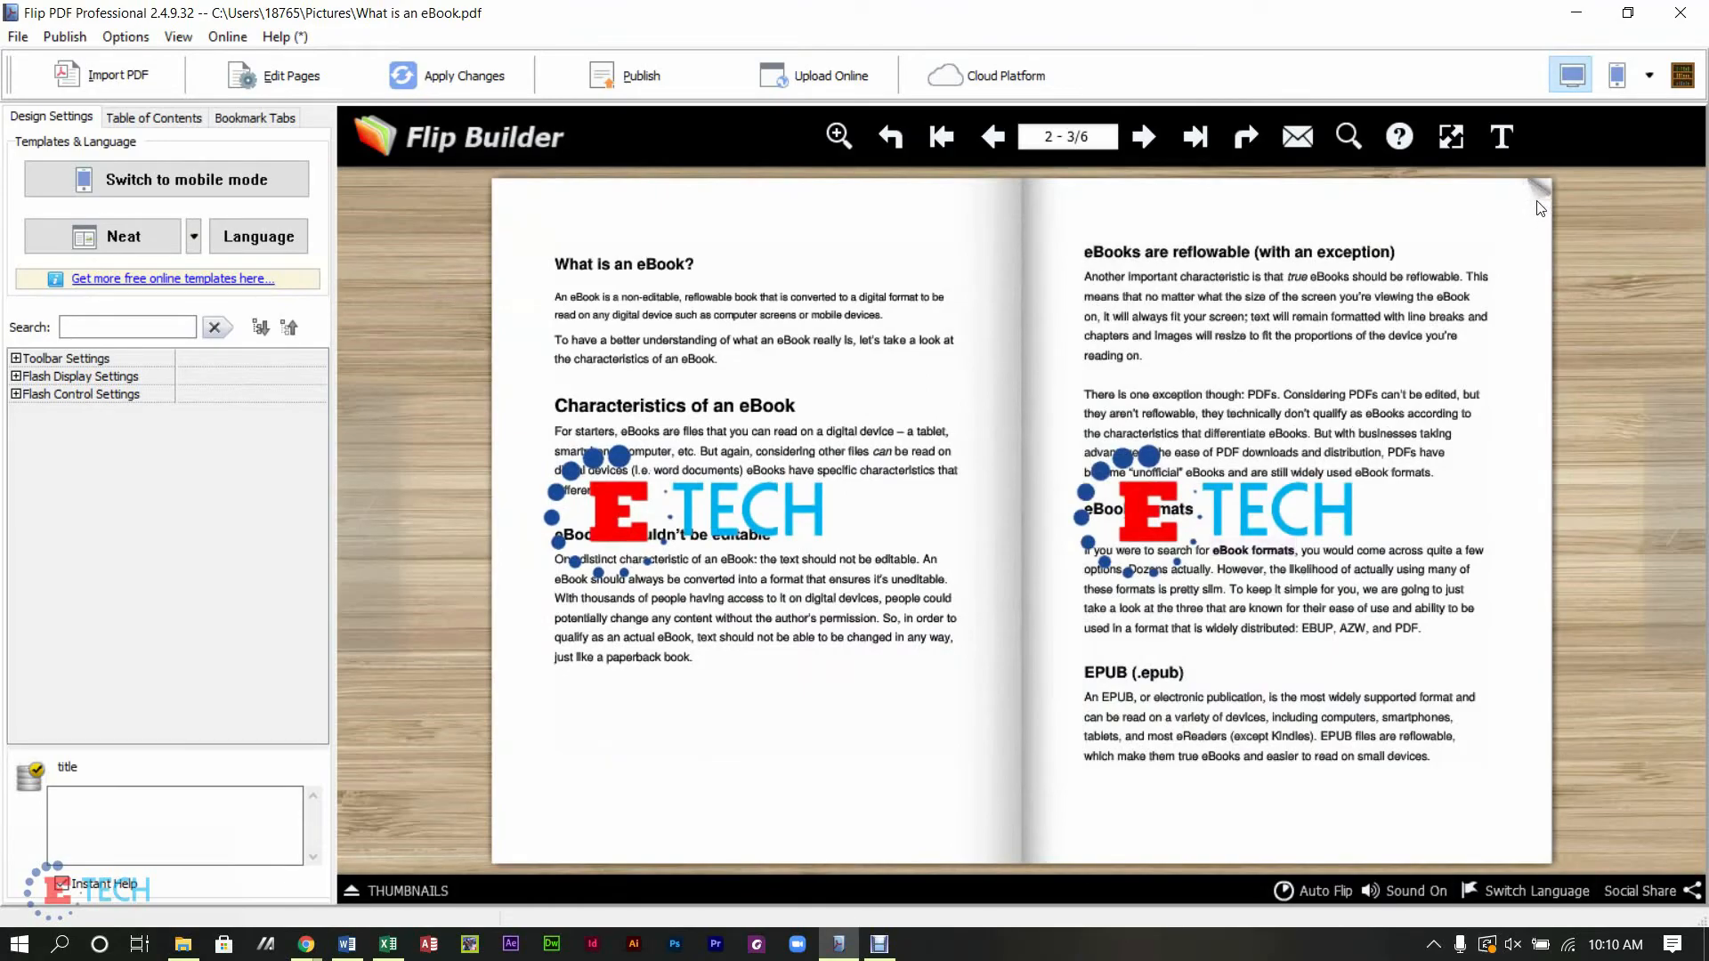
left_click(1540, 208)
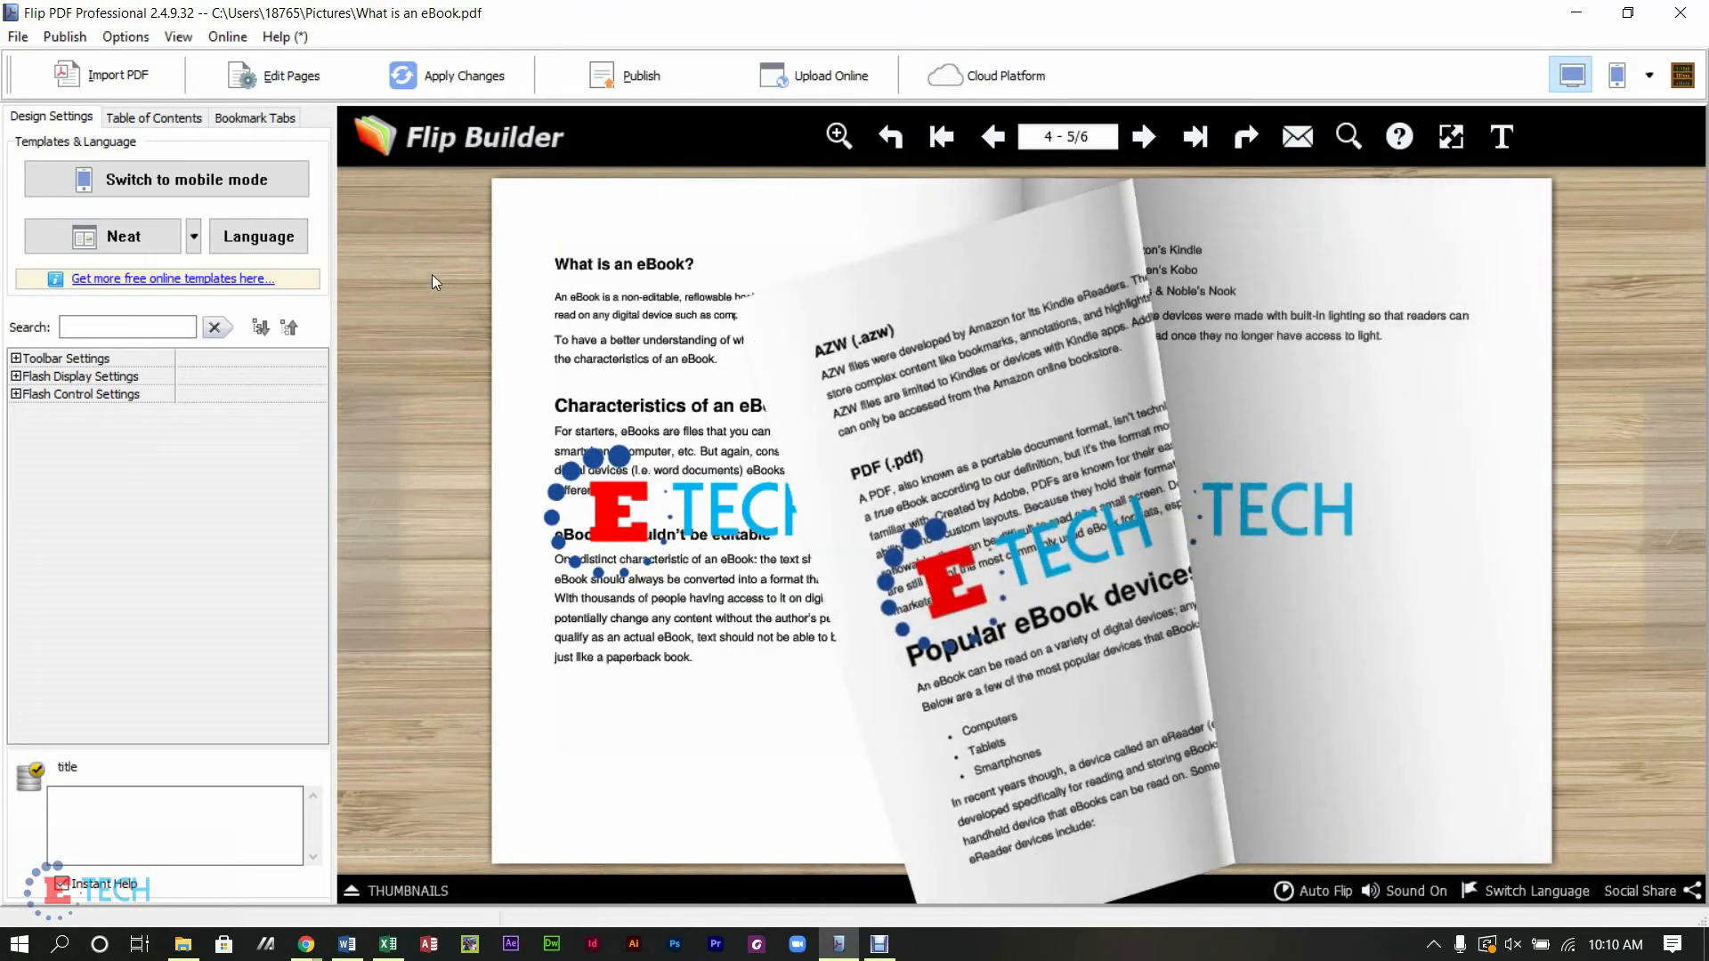
left_click(1546, 215)
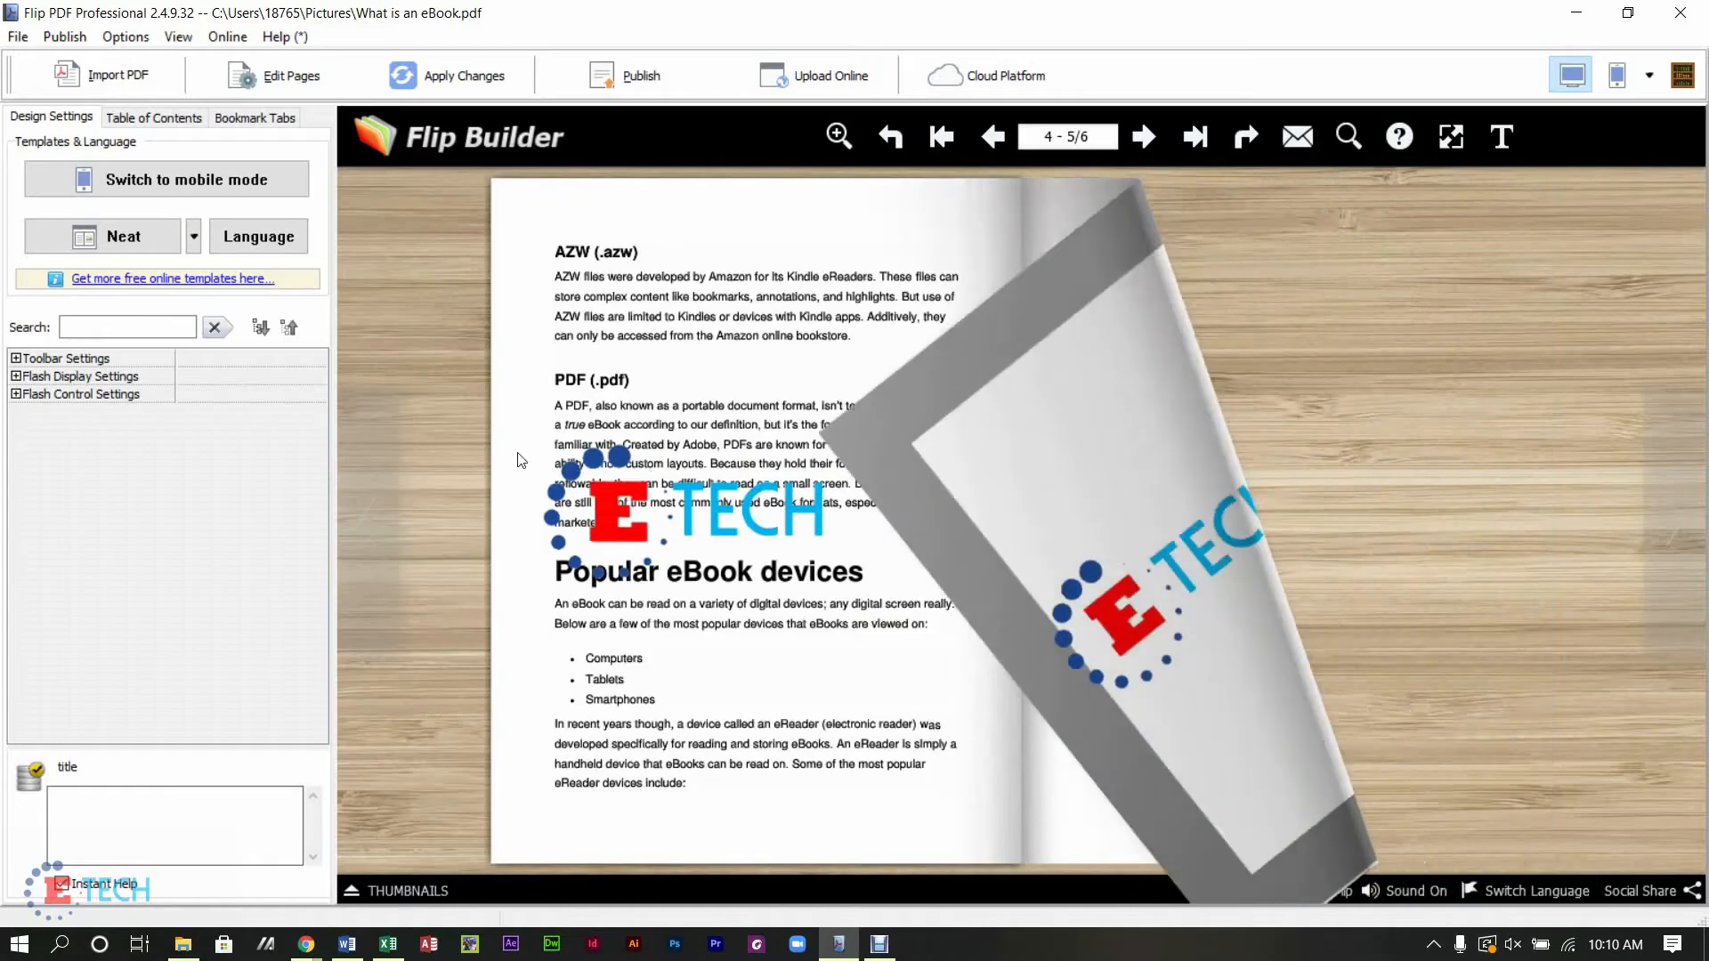
left_click(764, 258)
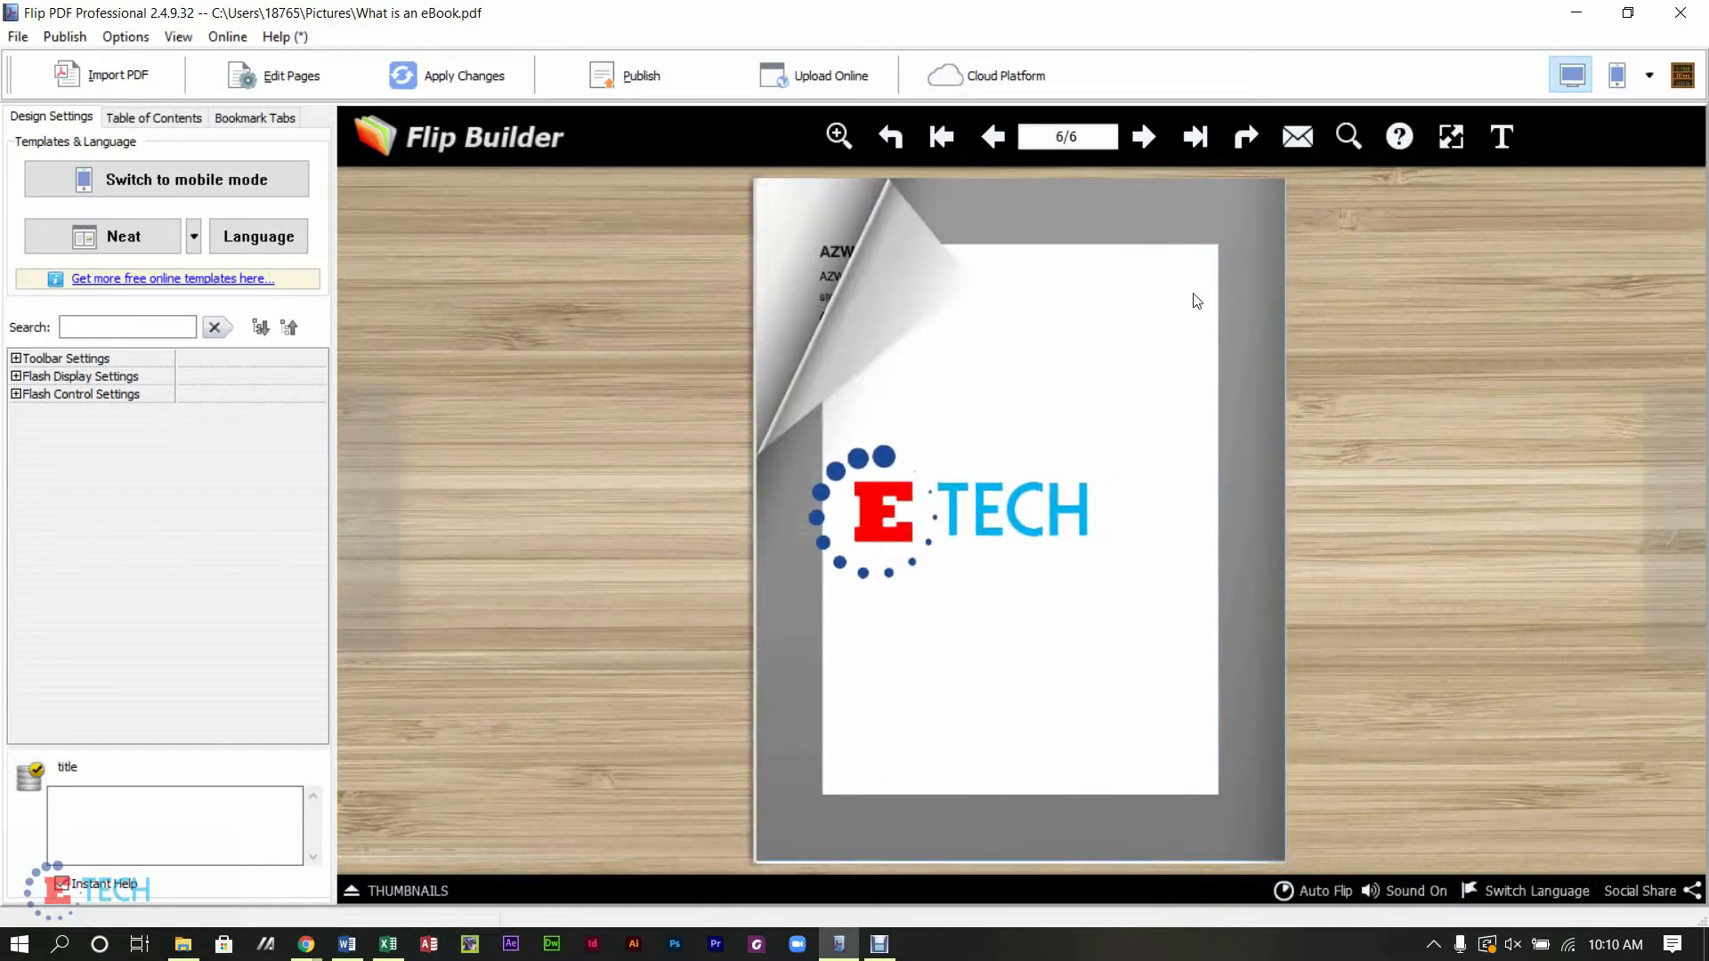
left_click(625, 343)
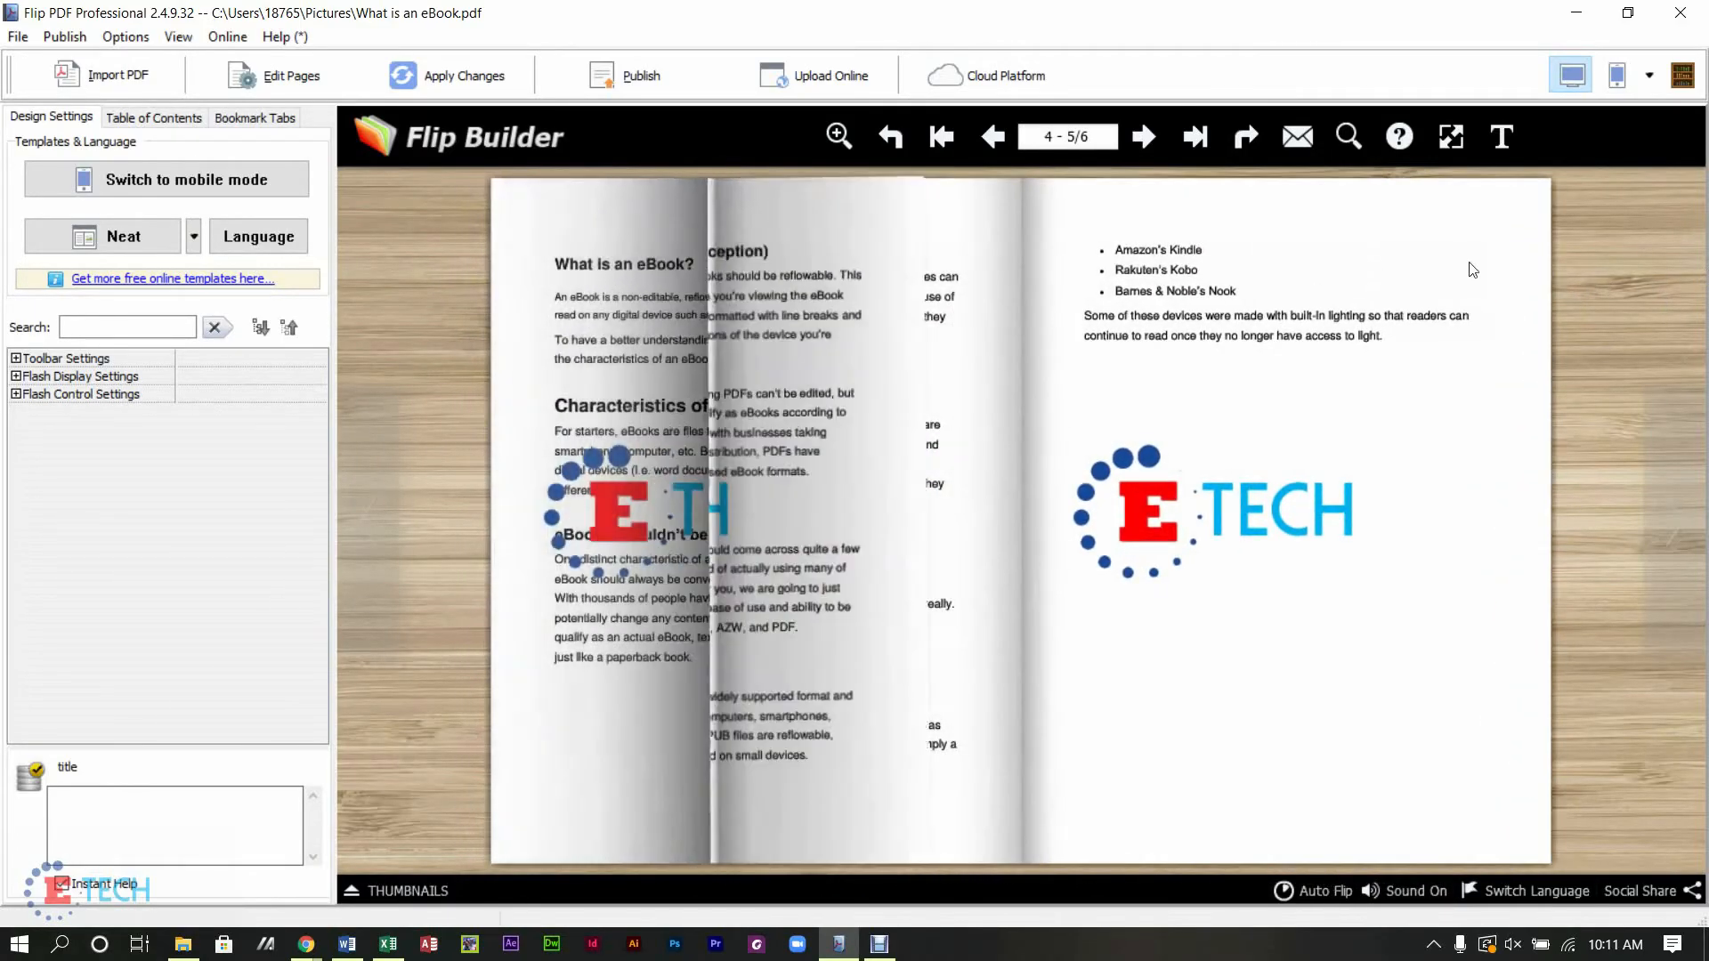
left_click(621, 302)
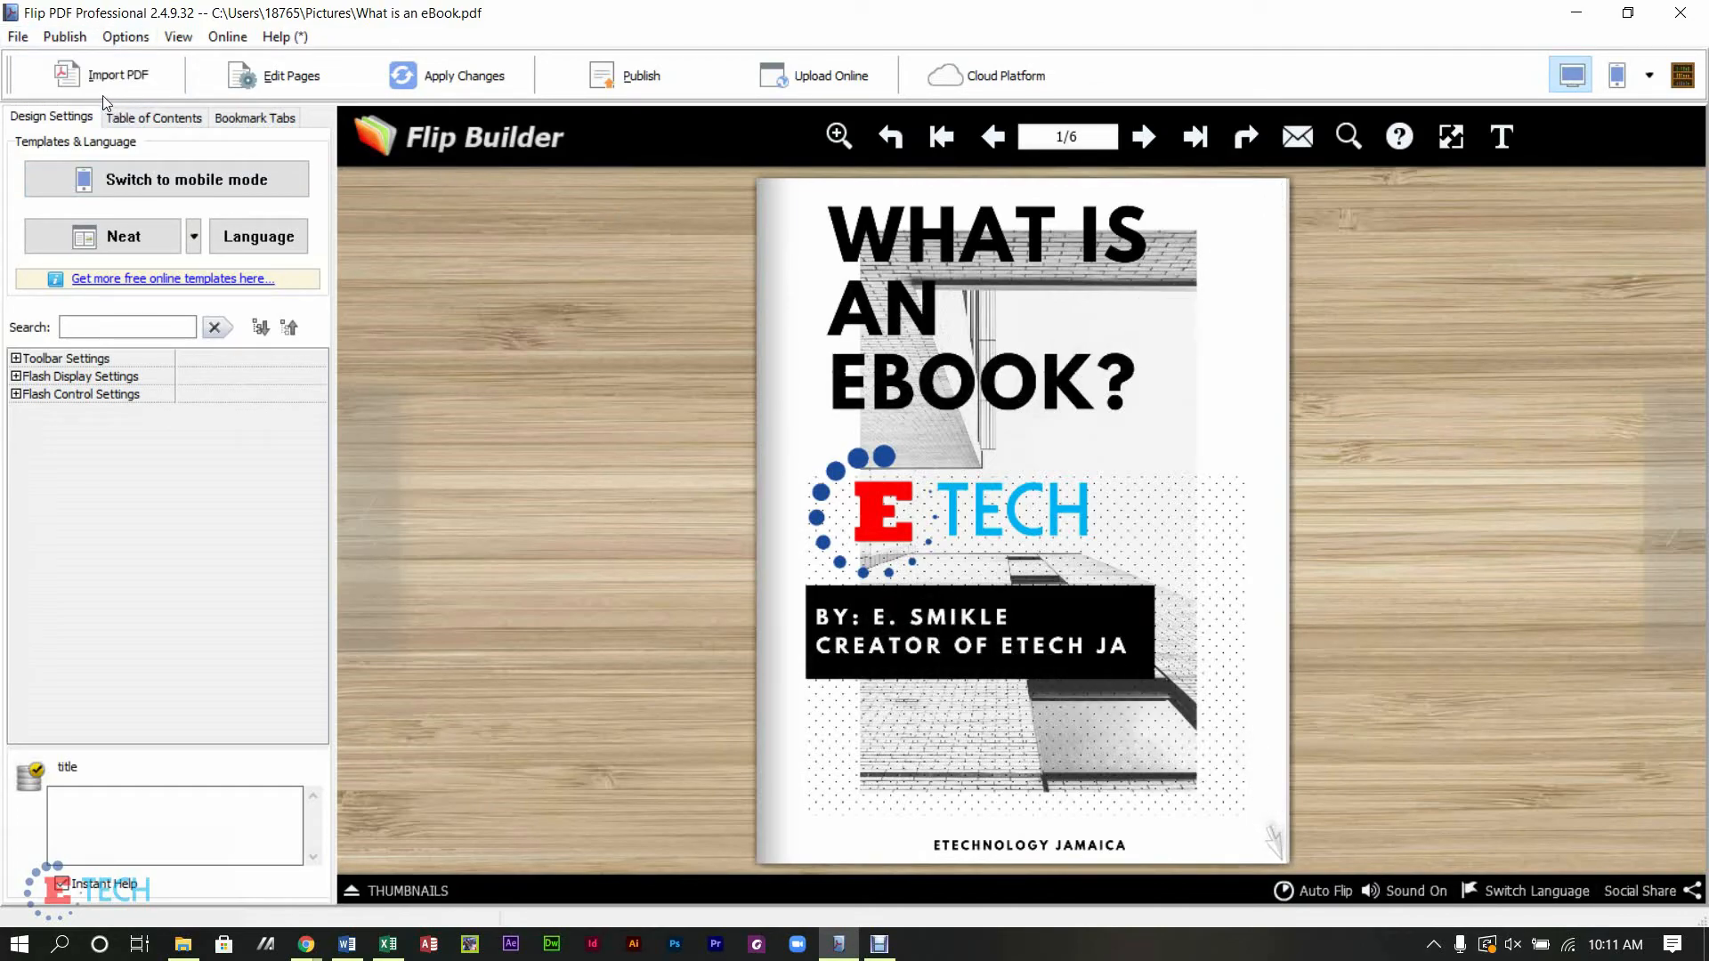
Step: Choose to publish the book as an .exe file and set its file name to What is an eBook?
left_click(612, 75)
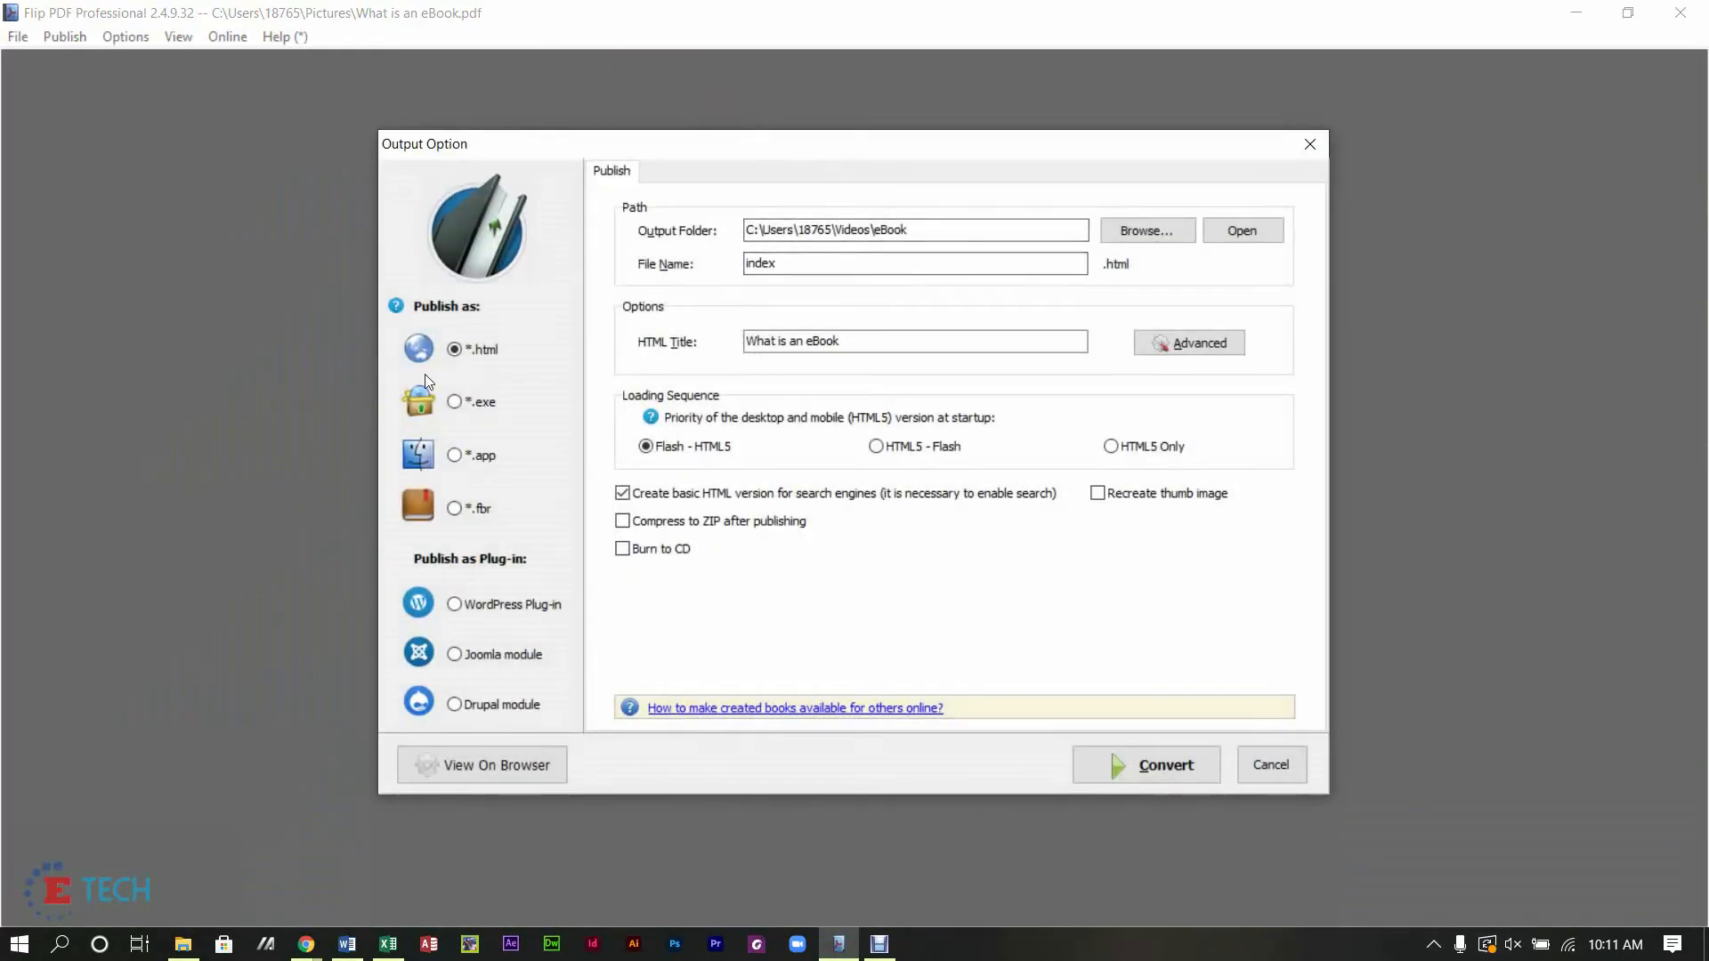
left_click(455, 401)
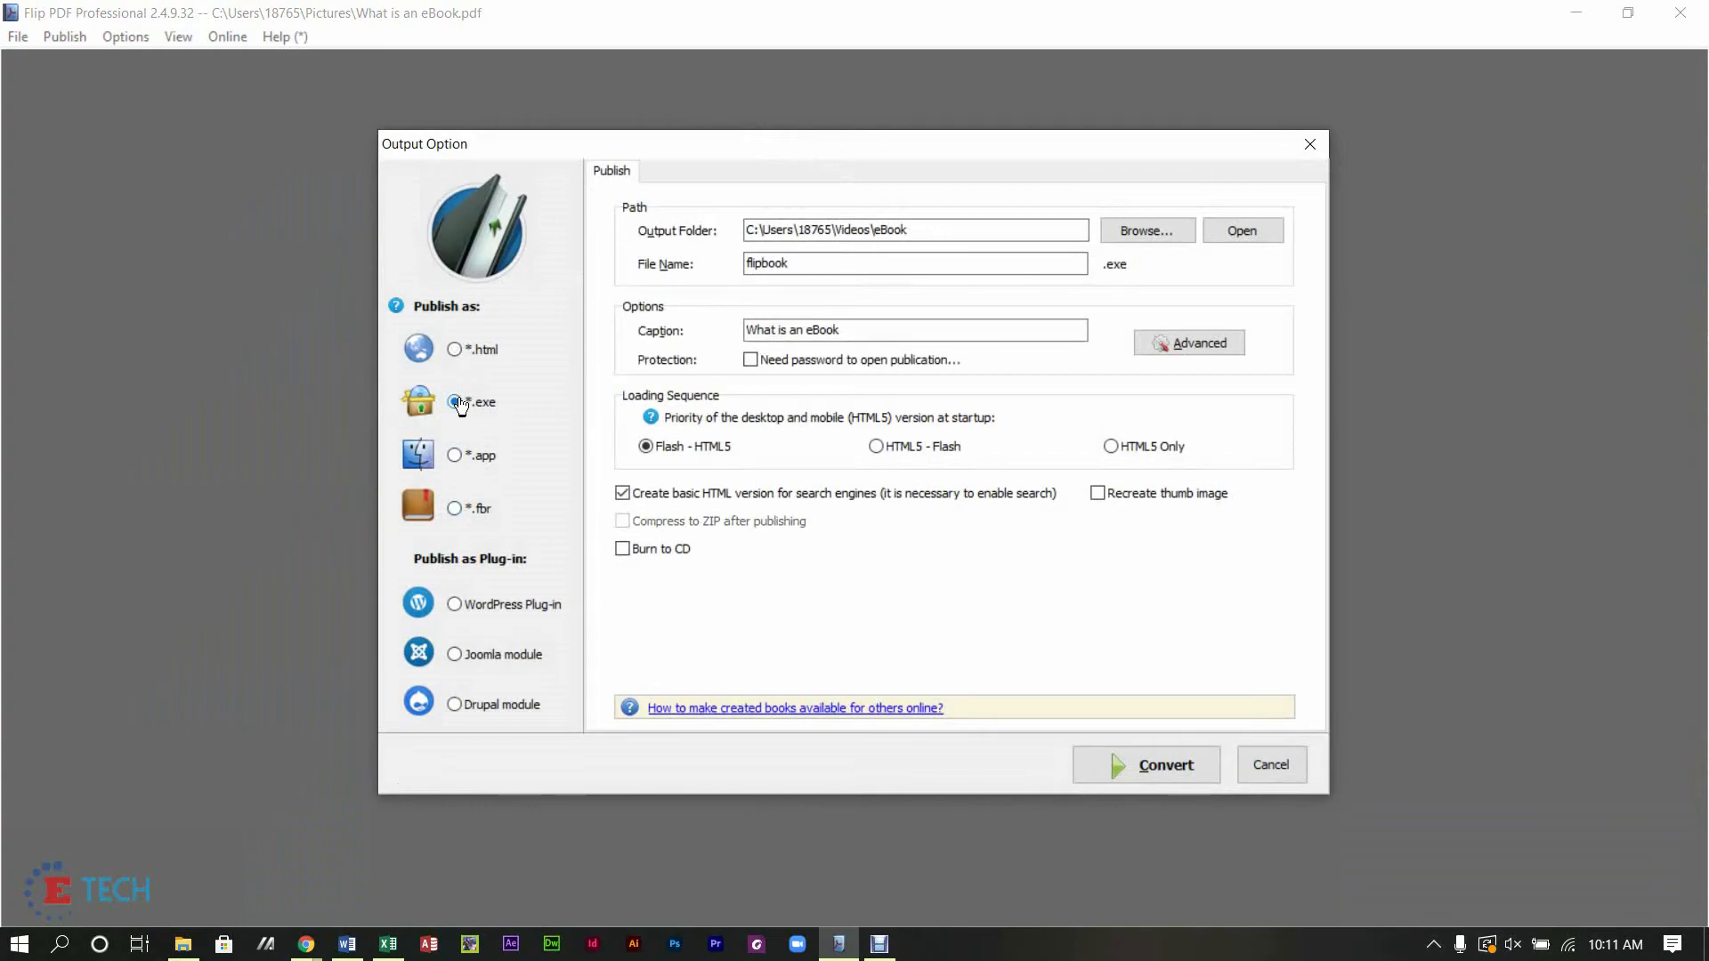
left_click(797, 263)
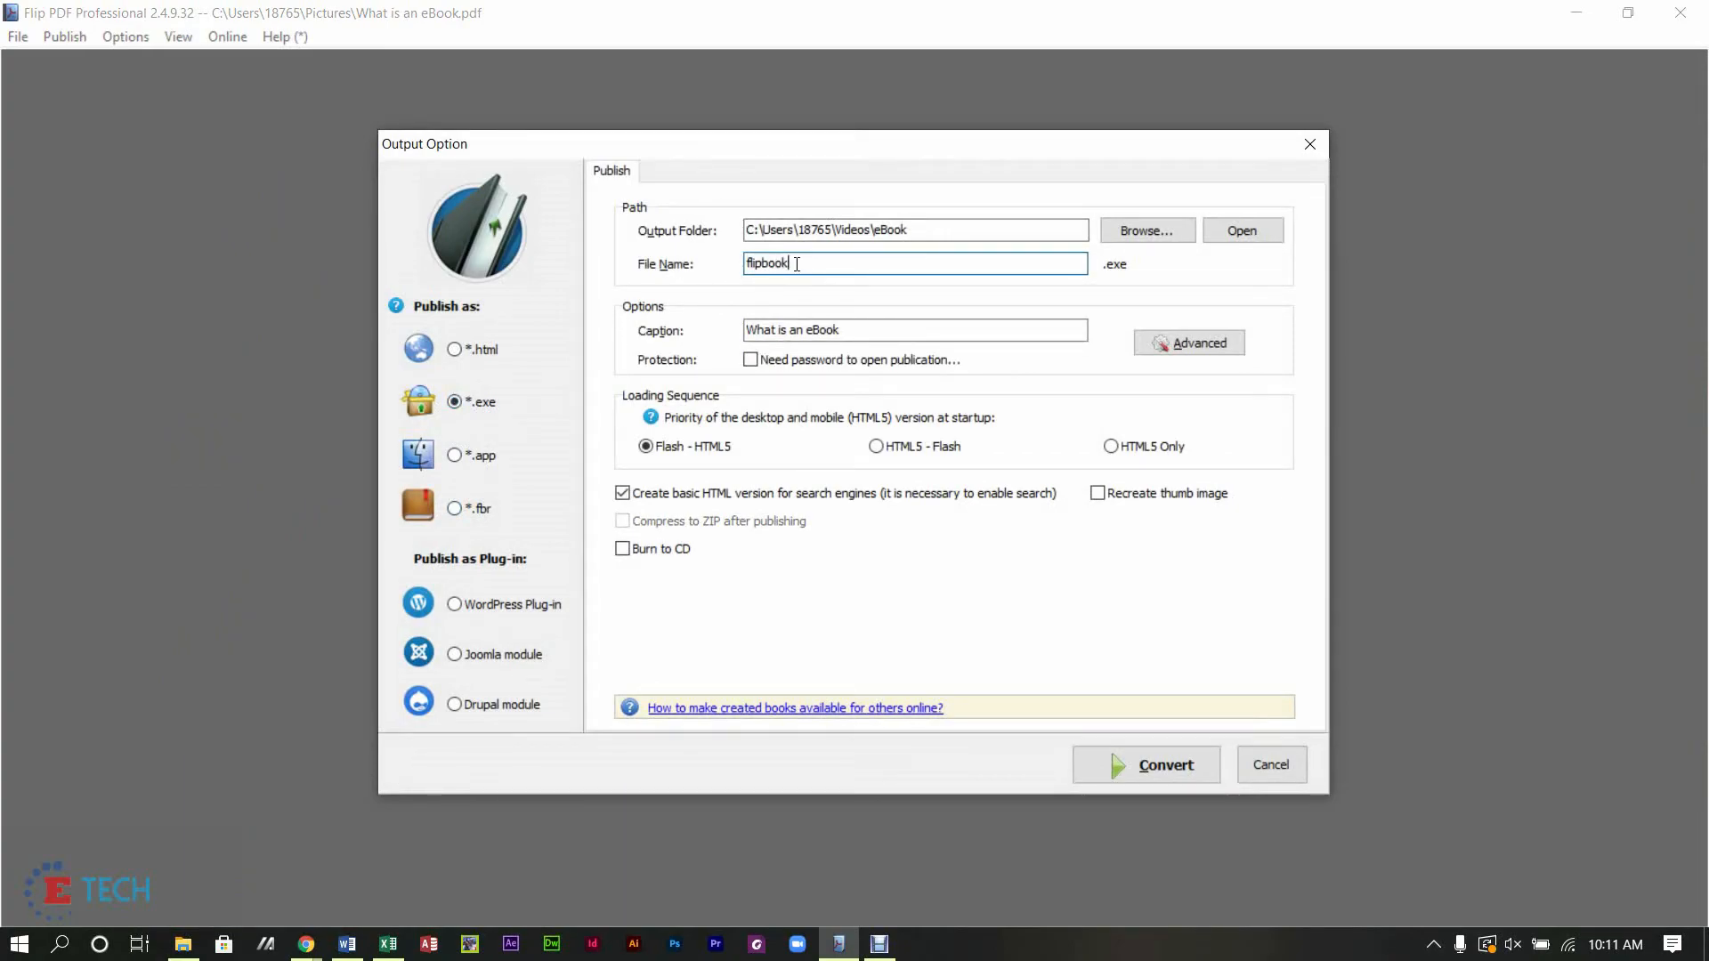
key("BackSpace")
key("BackSpace")
key("BackSpace")
key("BackSpace")
key("BackSpace")
key("BackSpace")
key("BackSpace")
key("BackSpace")
type("wHAT IS")
key("BackSpace")
key("BackSpace")
key("BackSpace")
key("BackSpace")
key("BackSpace")
key("BackSpace")
key("BackSpace")
type("What ius an eBook?")
Step: Set the output folder to Pictures and convert the book
left_click(1146, 231)
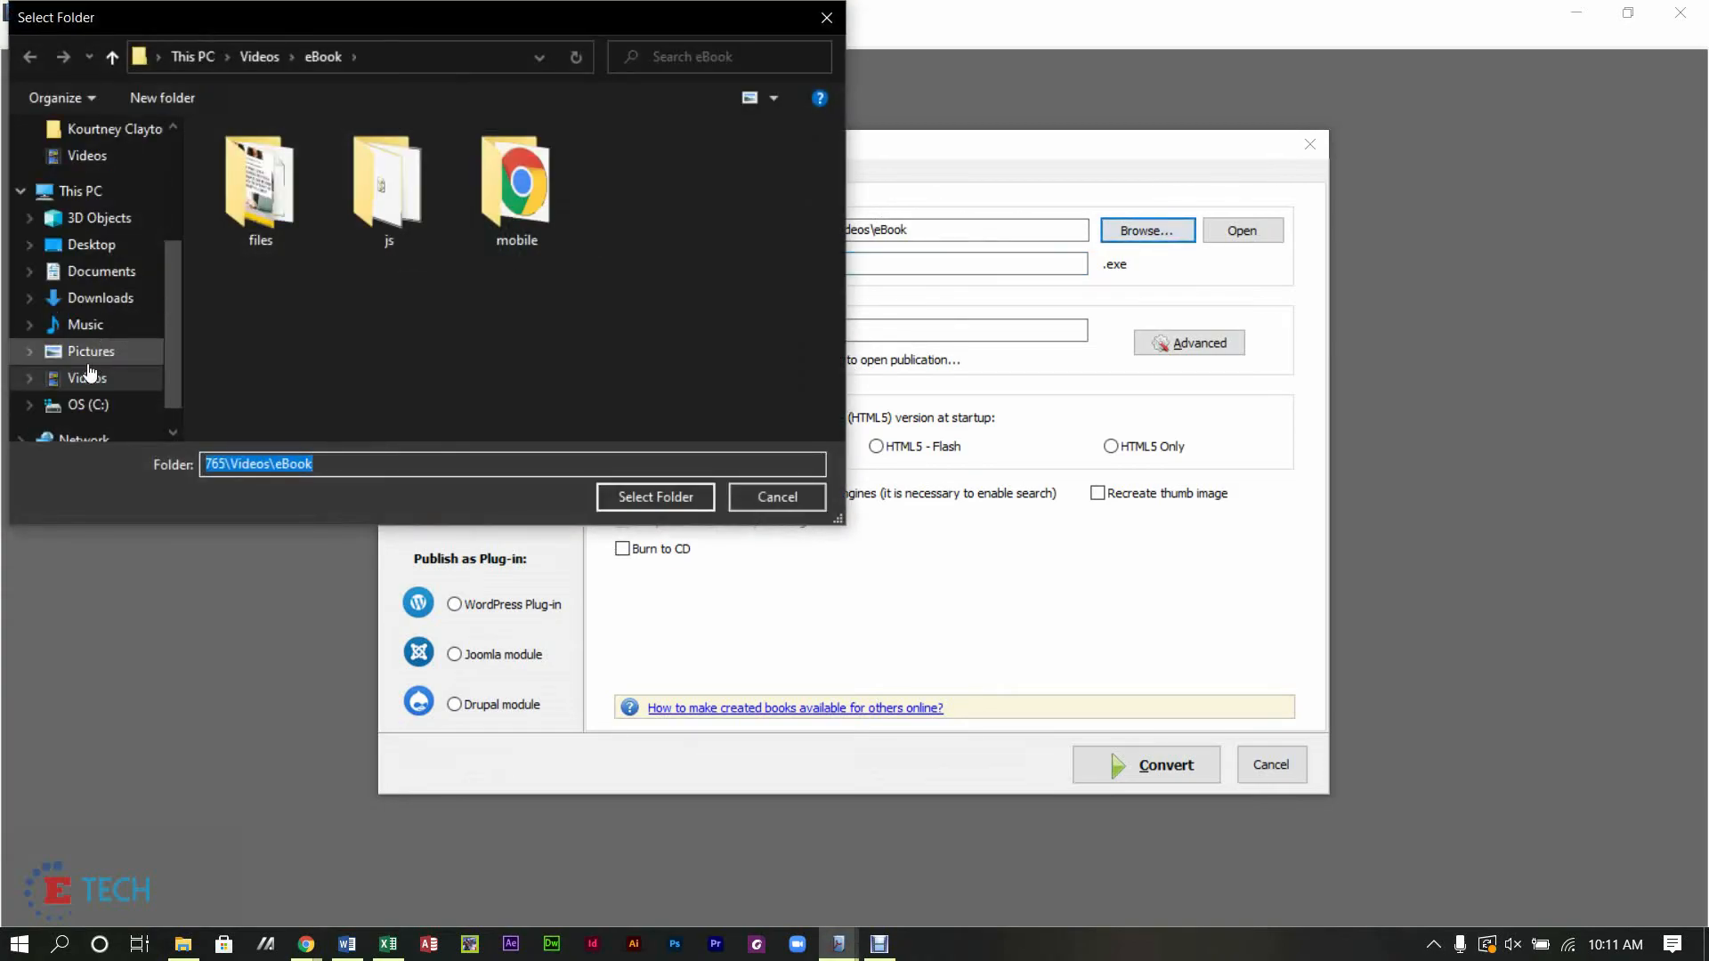
left_click(92, 352)
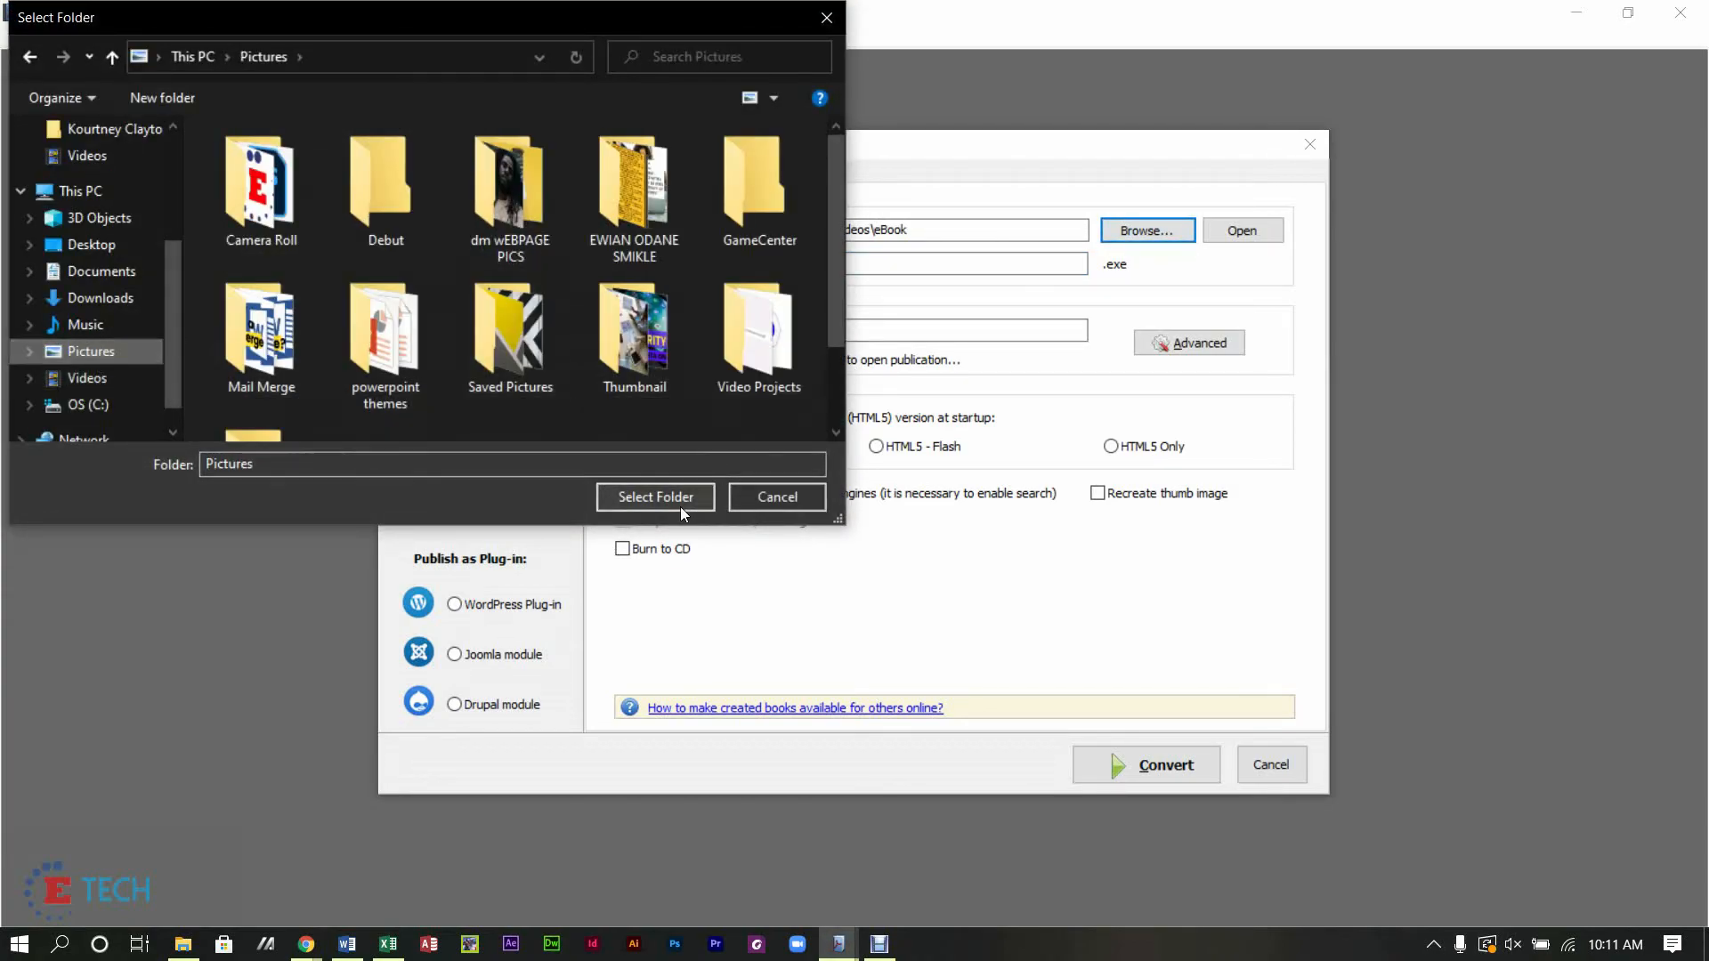
left_click(657, 499)
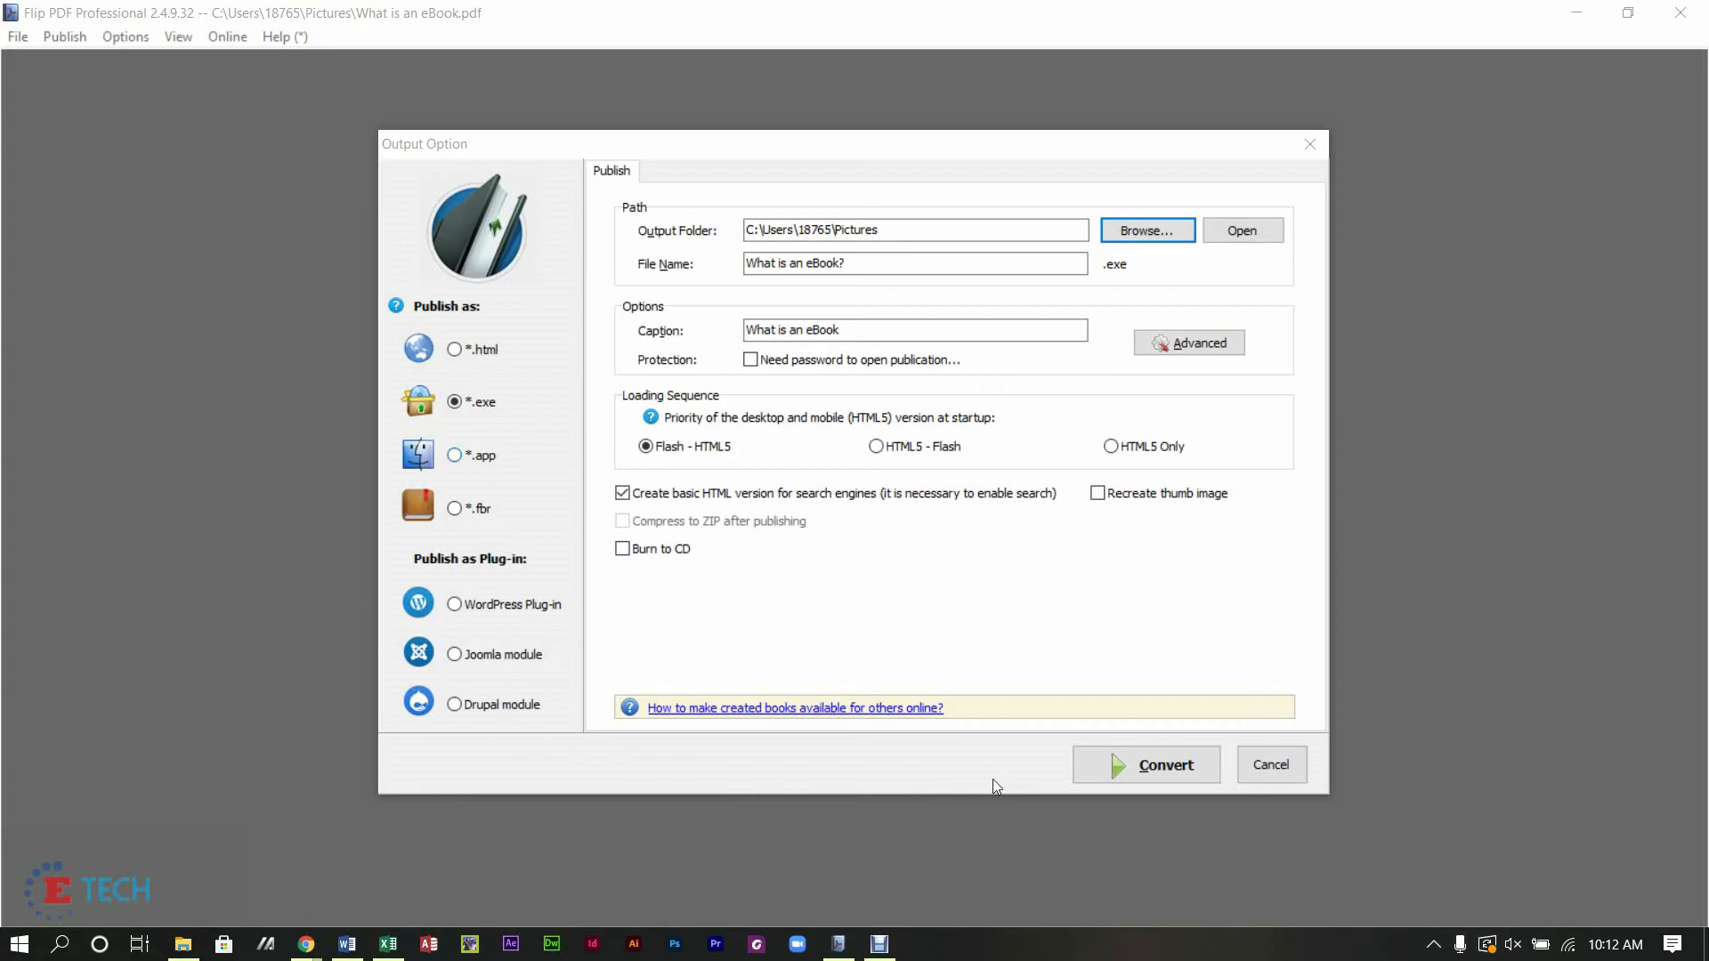
left_click(1149, 765)
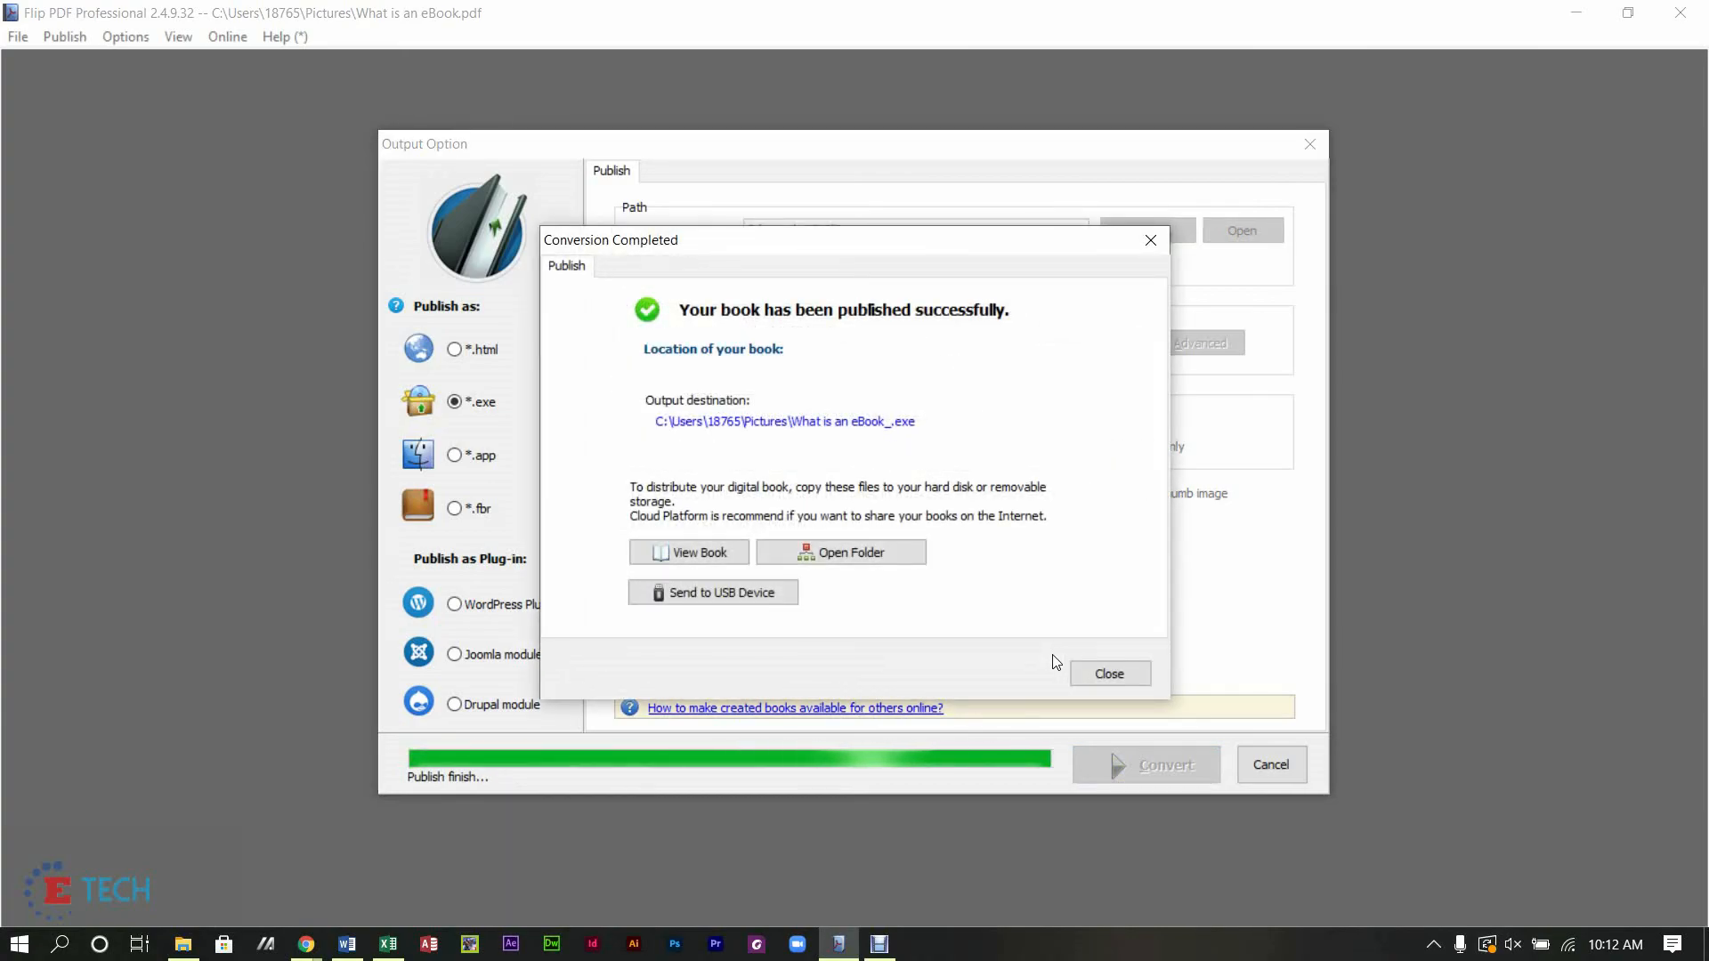
Step: Open the output folder of the published book and launch the What is an eBook_ flipbook
left_click(801, 553)
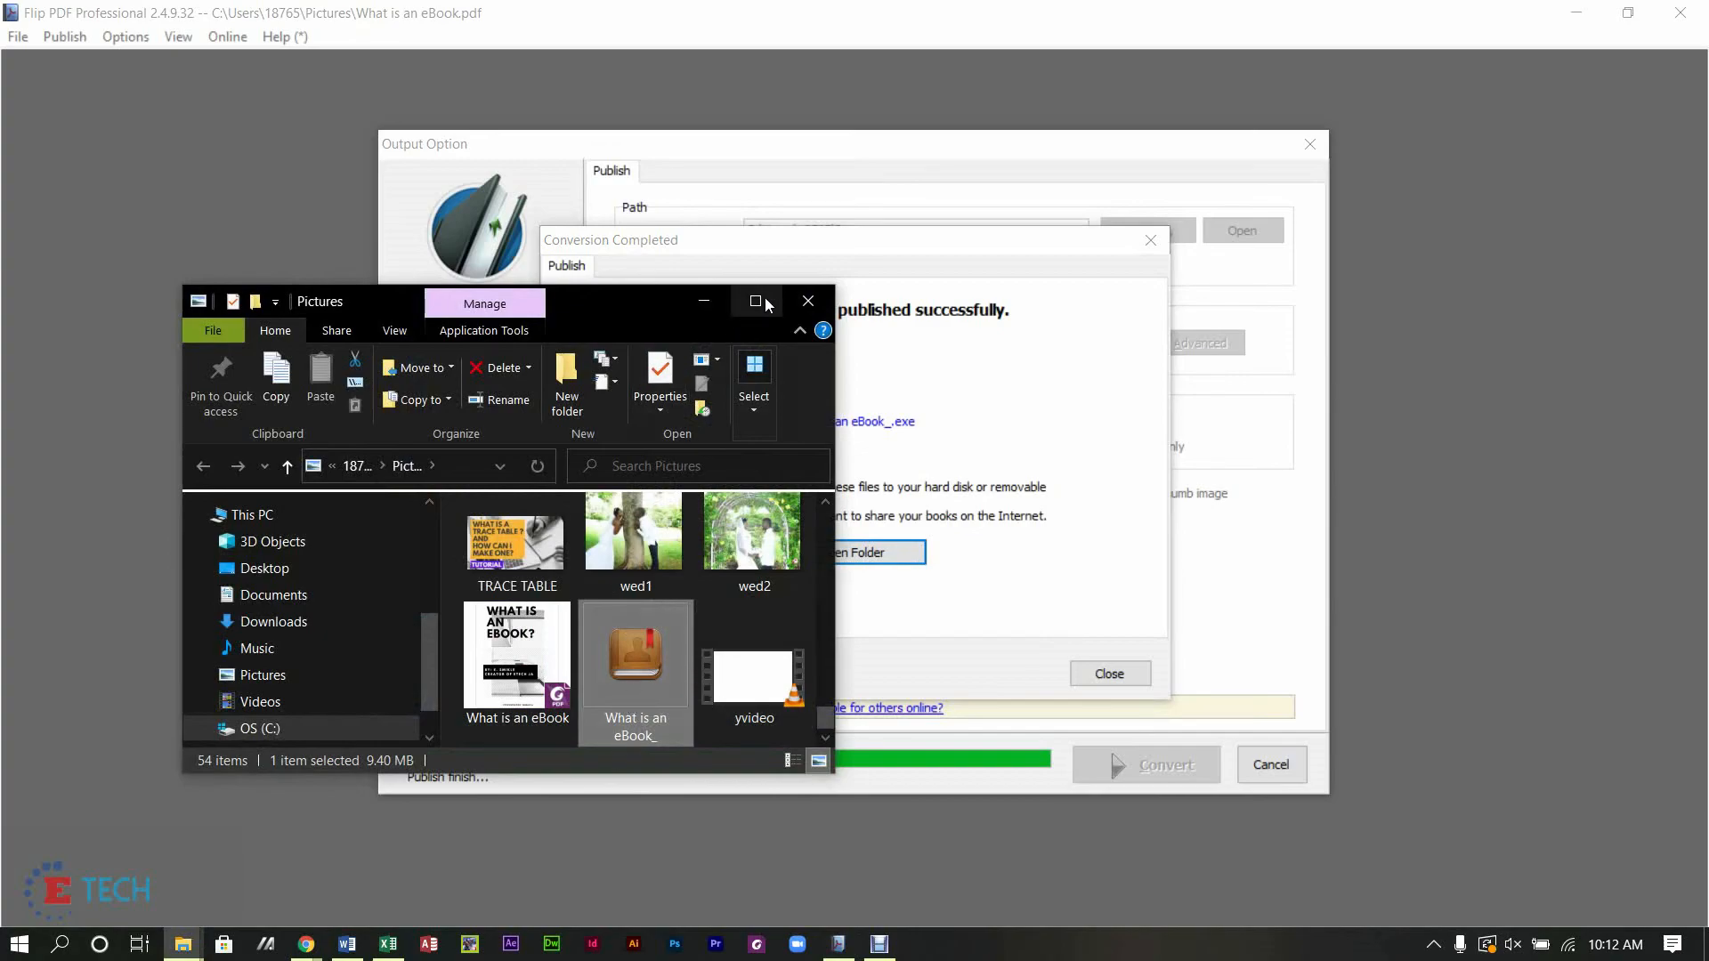
left_click(756, 301)
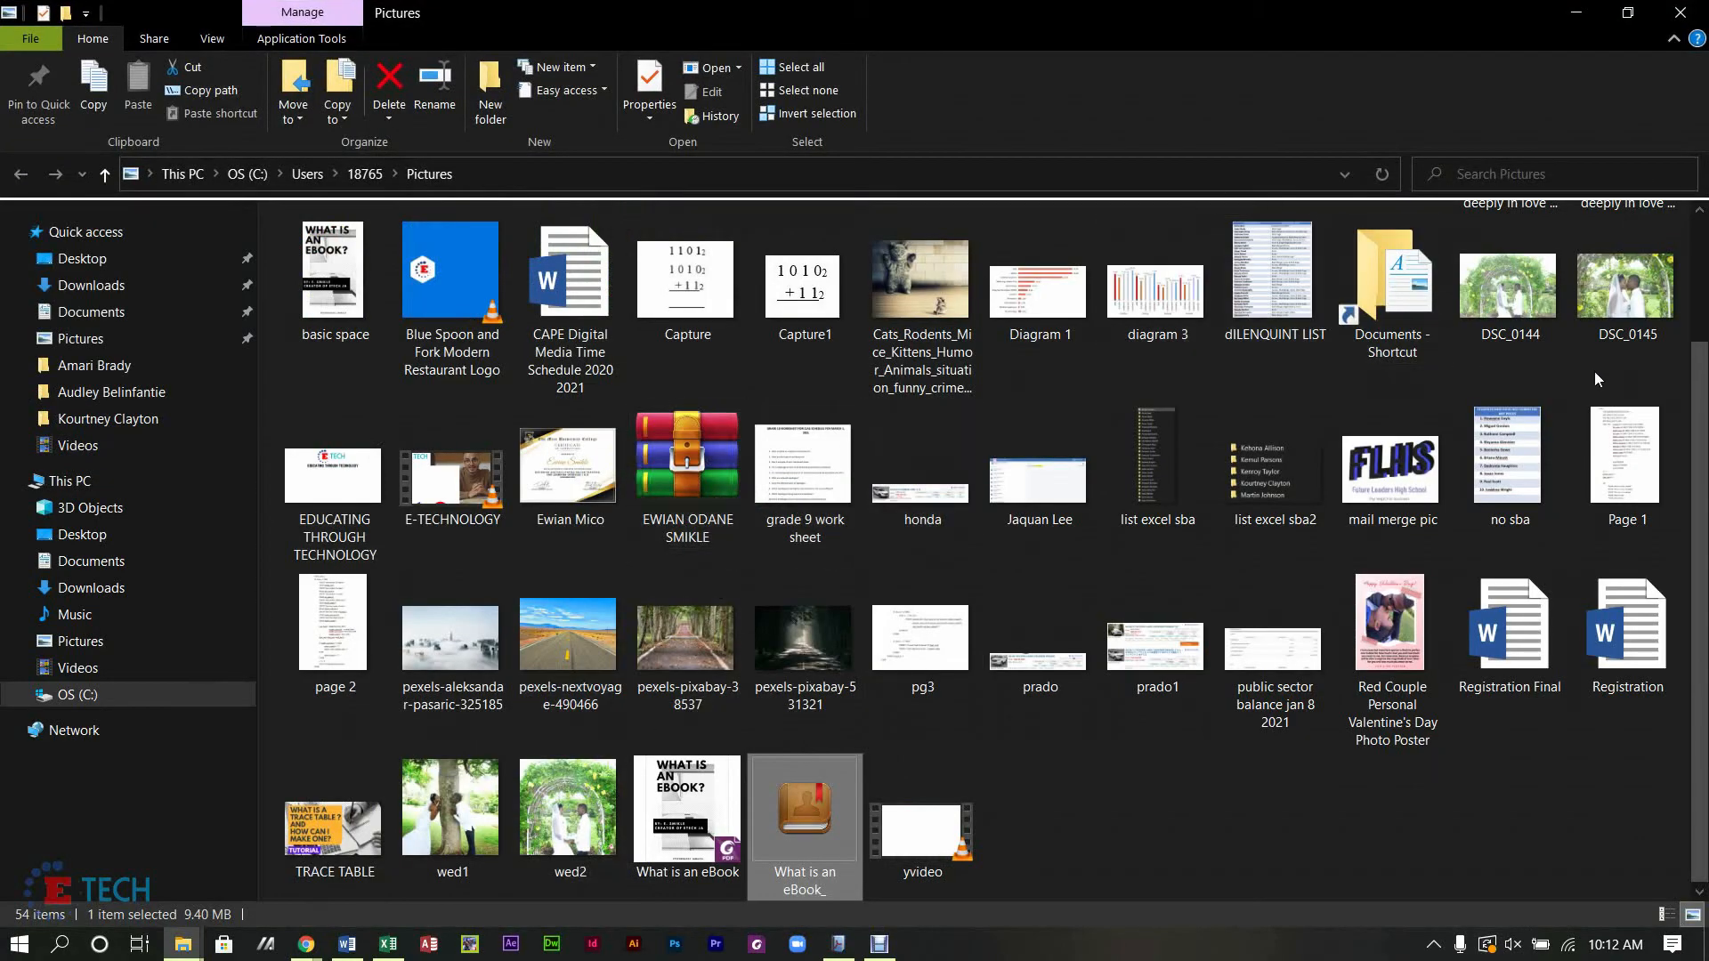
scroll(996, 550, "up", 1)
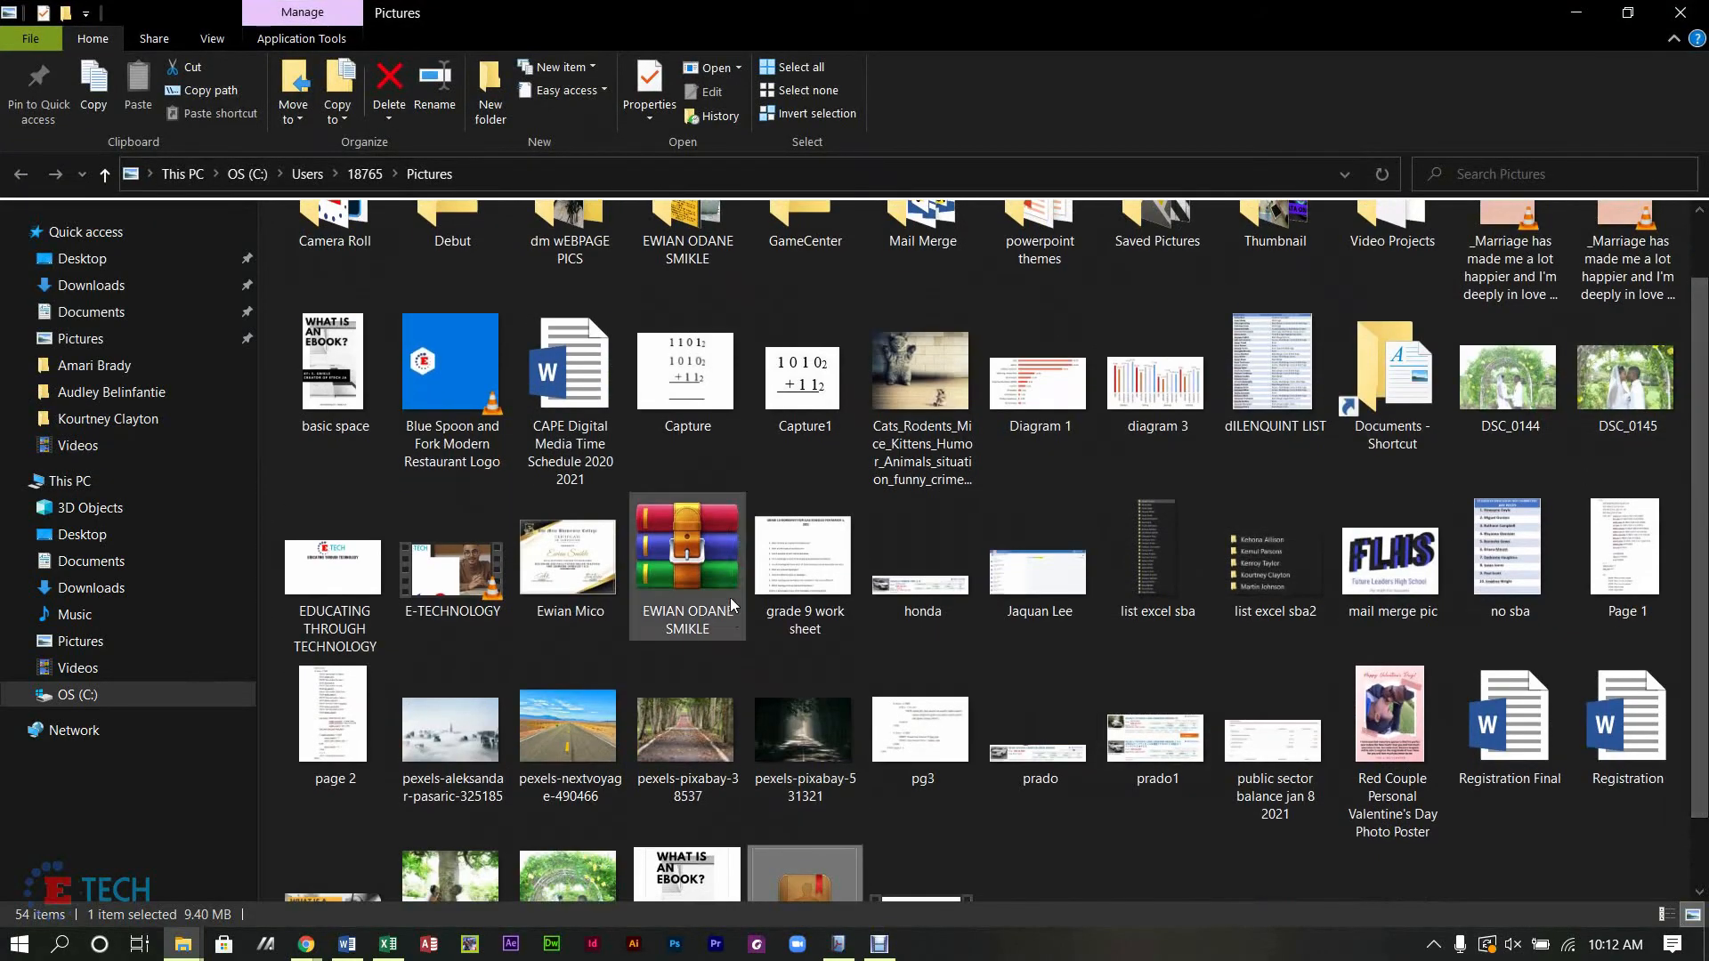
scroll(795, 871, "down", 1)
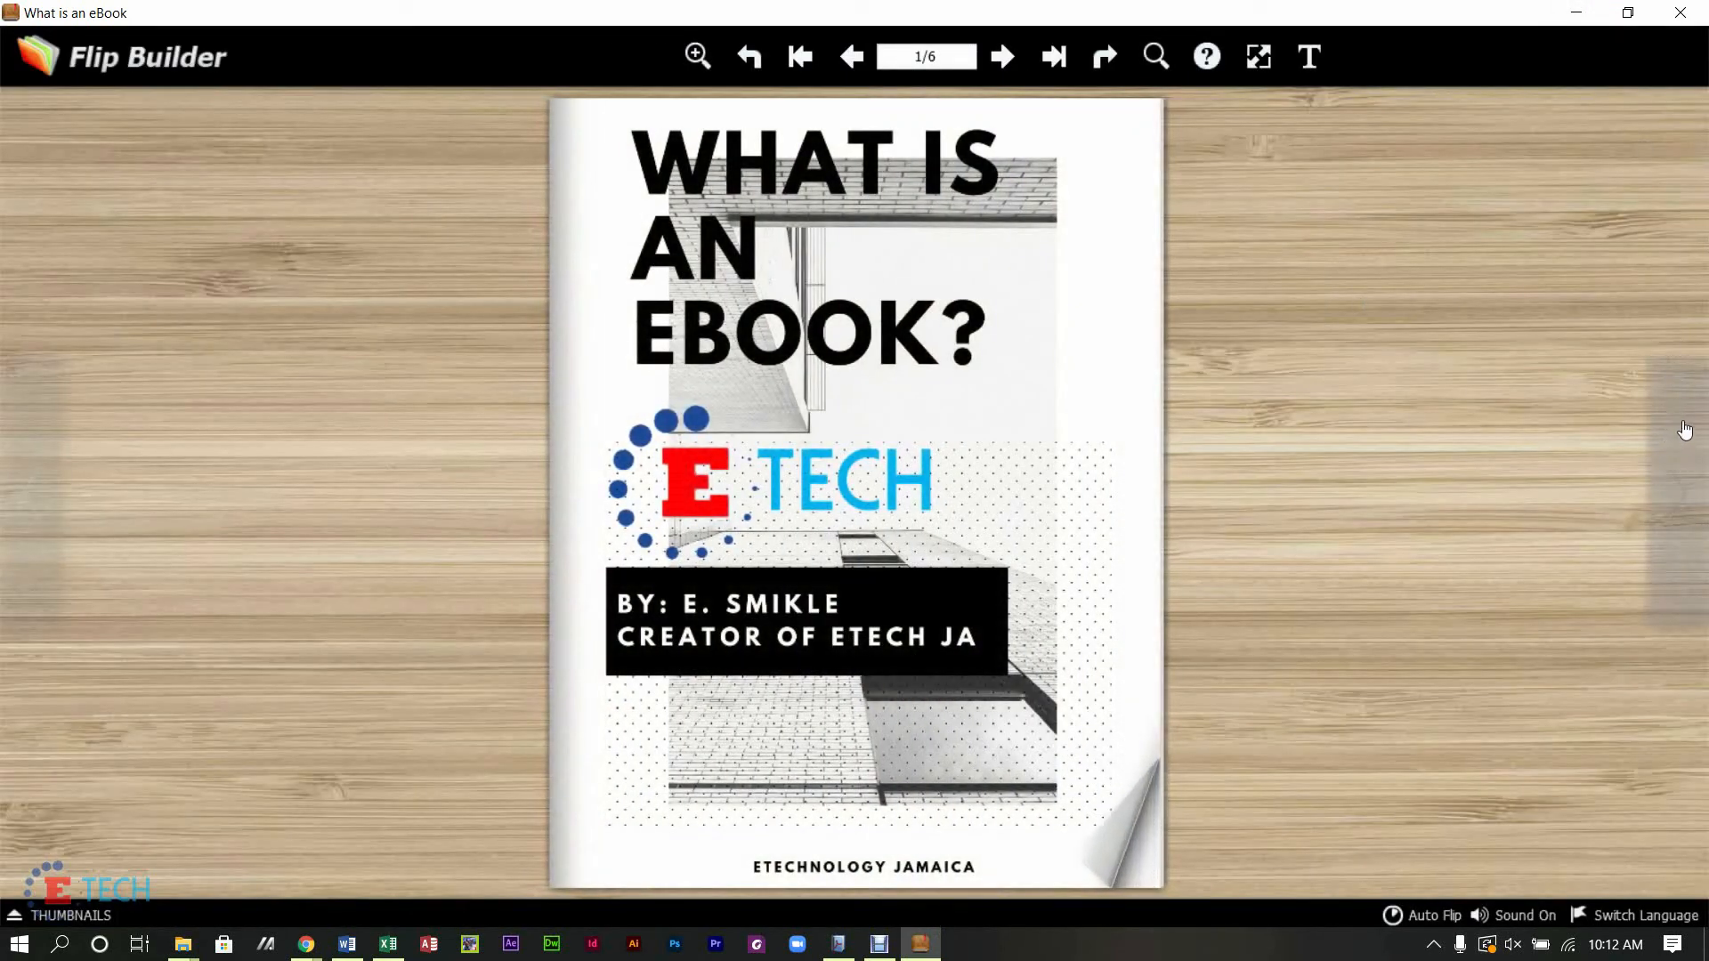
Step: Page through the published flipbook to its end and return to the cover
left_click(1690, 500)
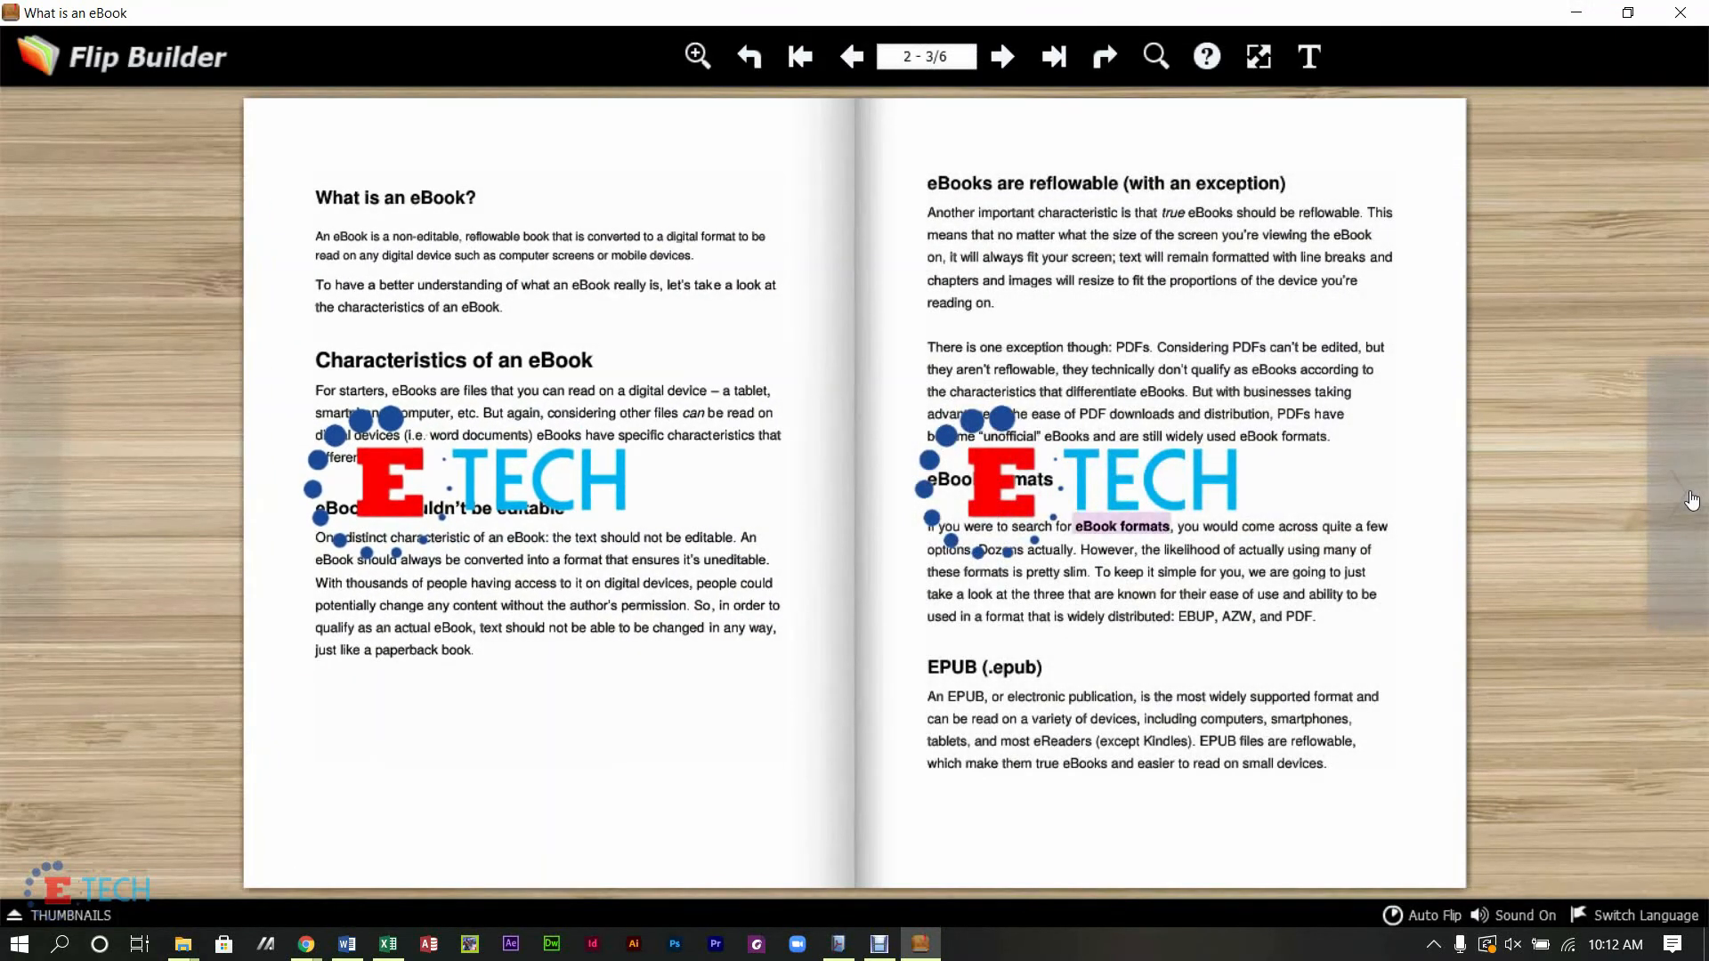
left_click(1689, 499)
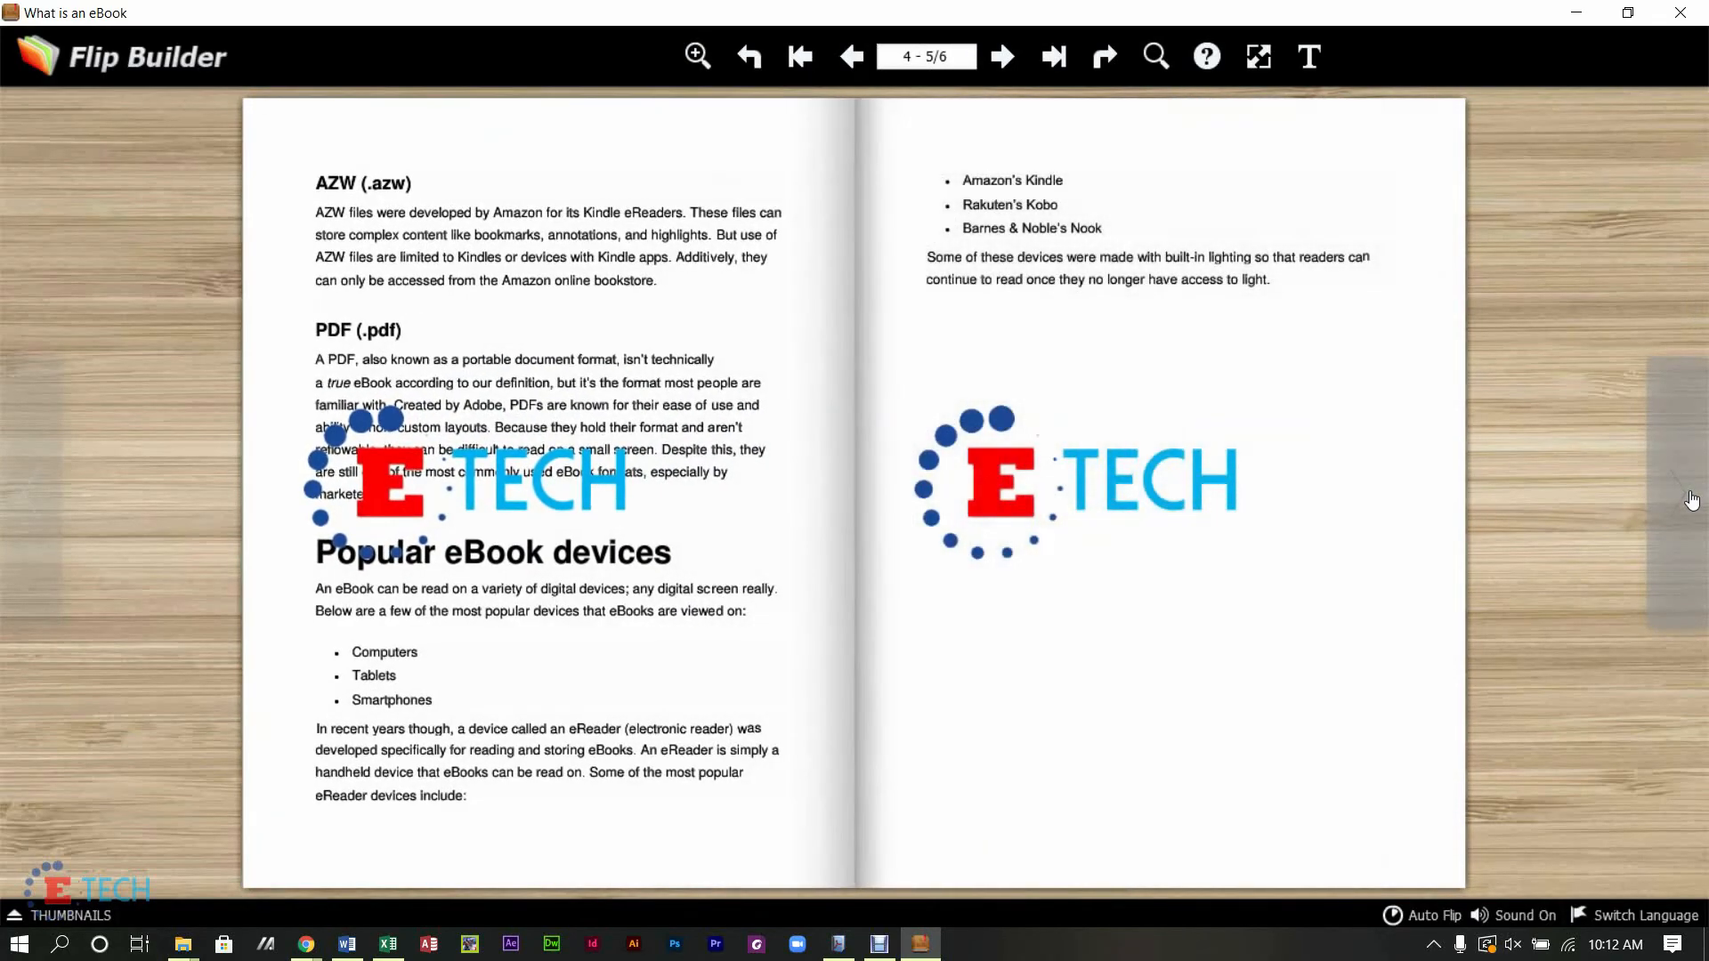
left_click(1690, 500)
left_click(27, 463)
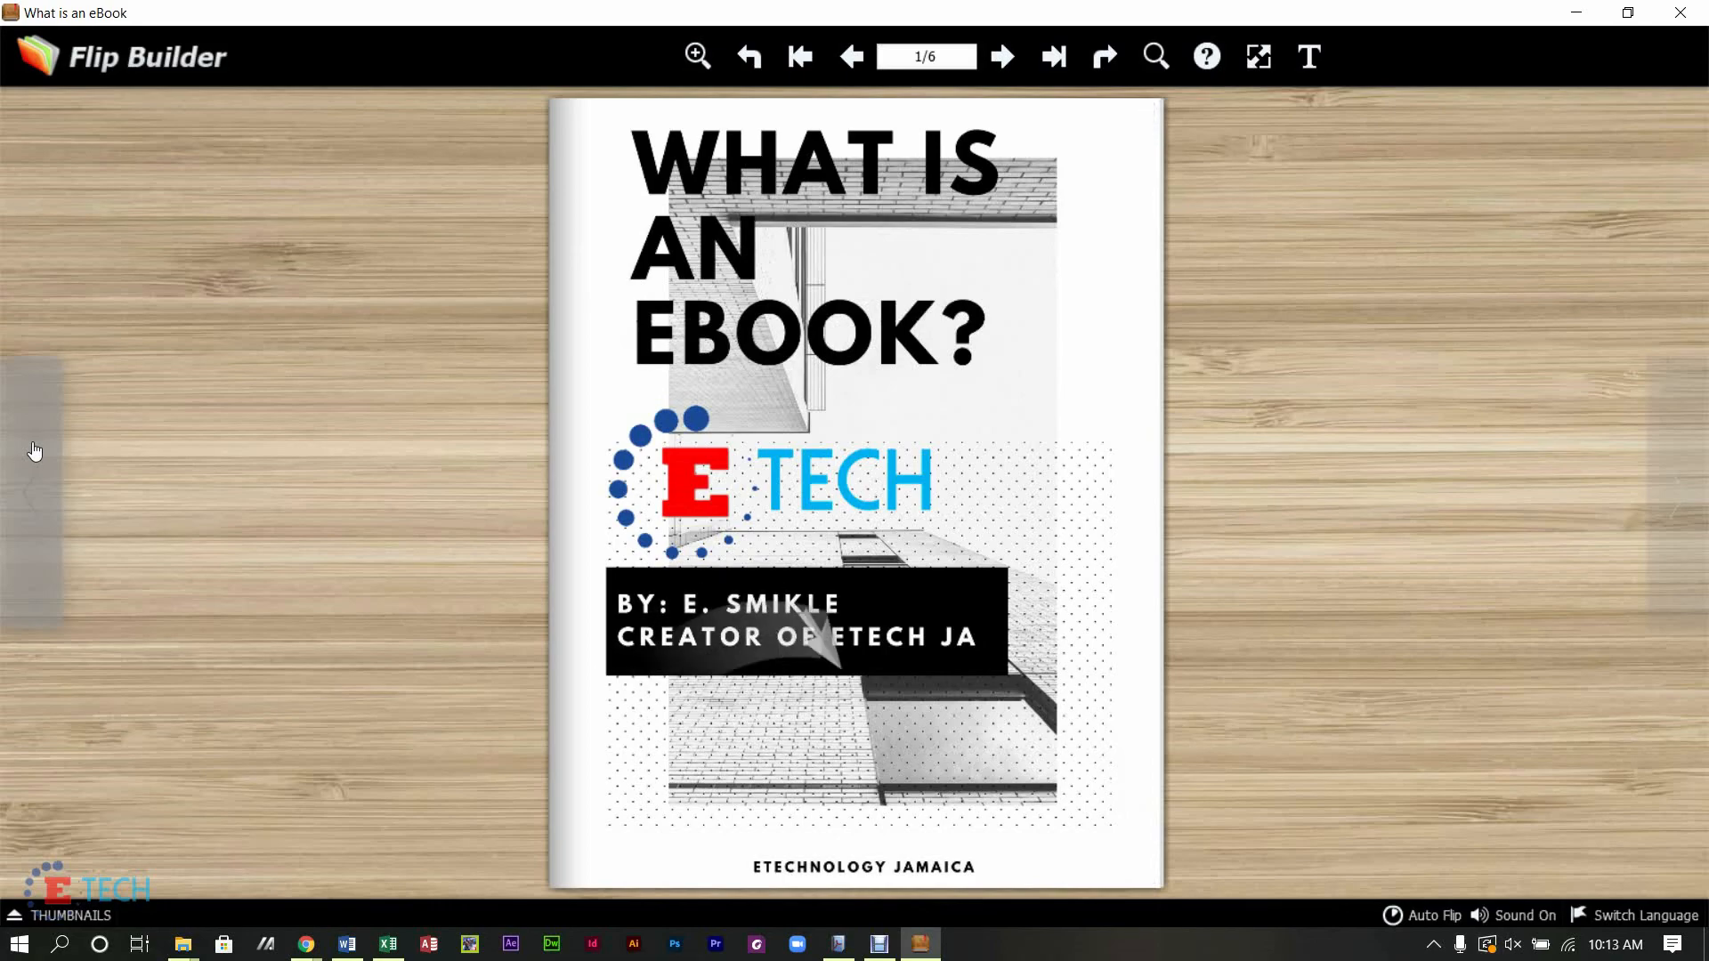
left_click(879, 943)
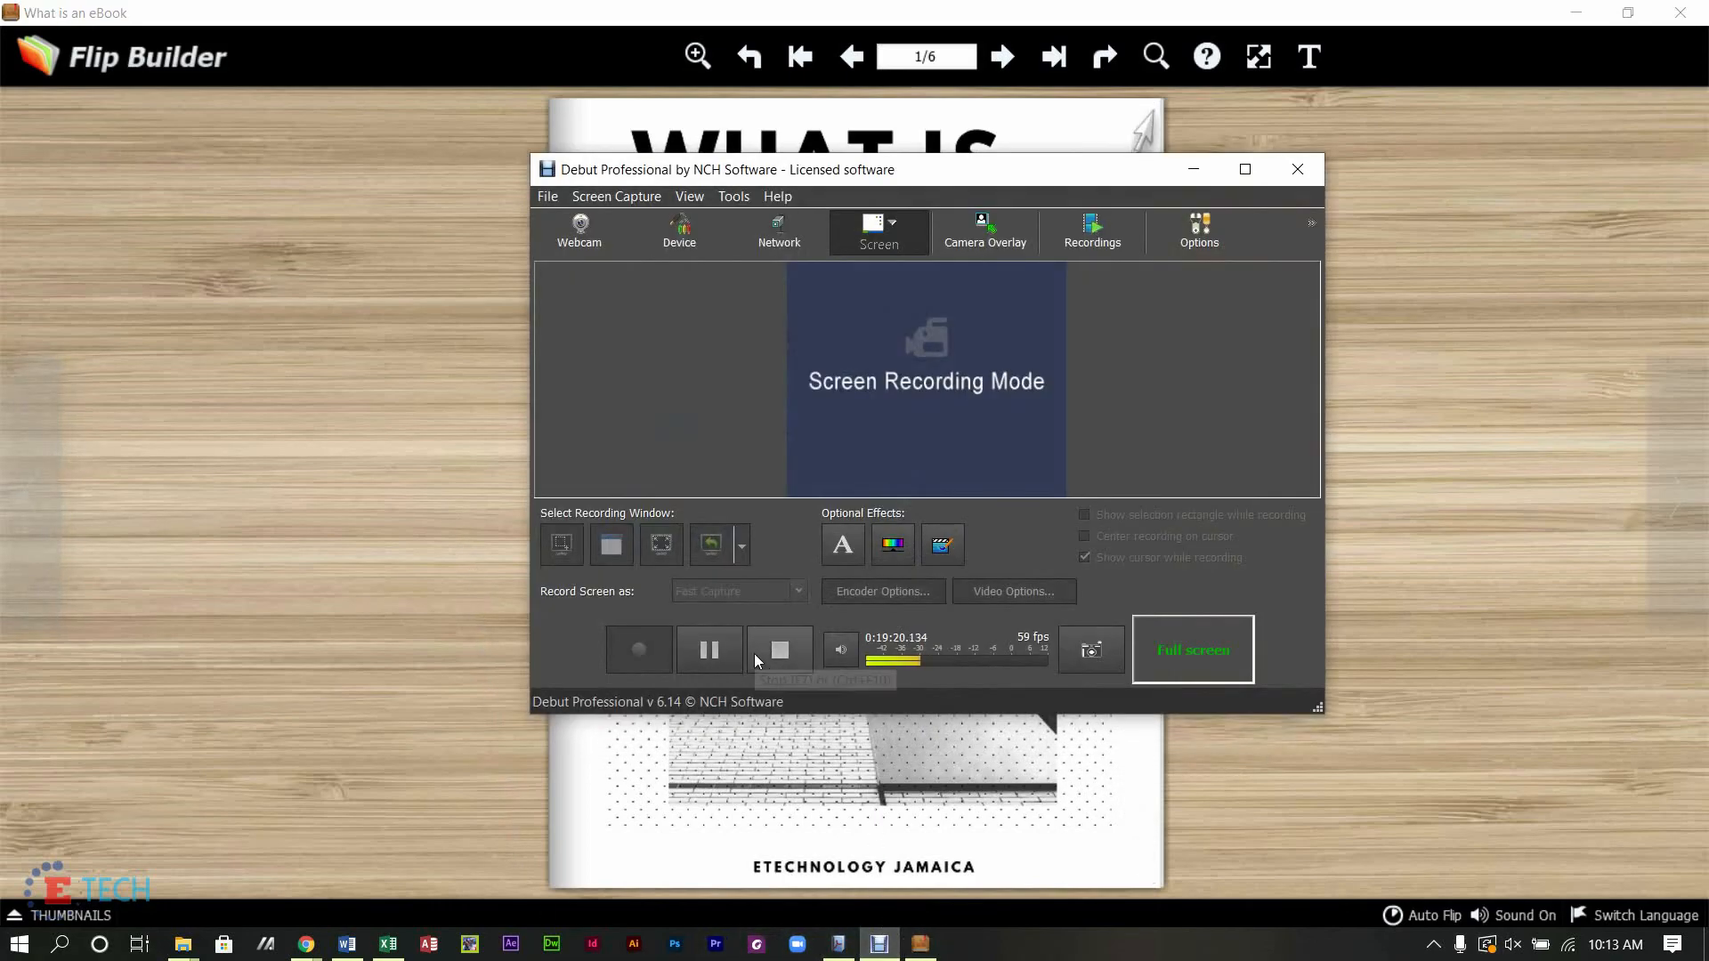